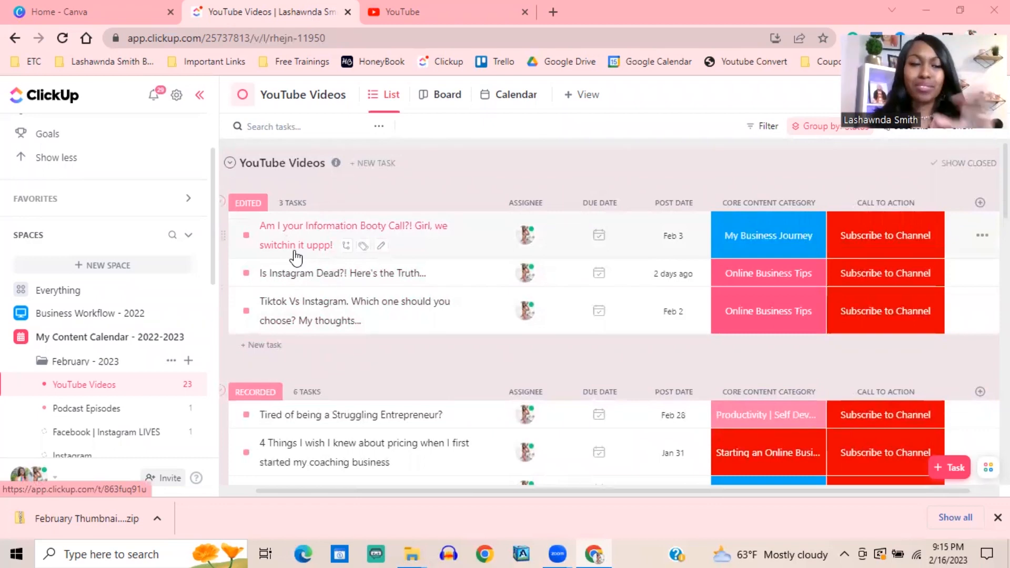
Review the YouTube Videos task list, examining the video titles under the Edited, Recorded, Video Scripted and Brainstormed statuses
scroll(301, 258, "down", 1)
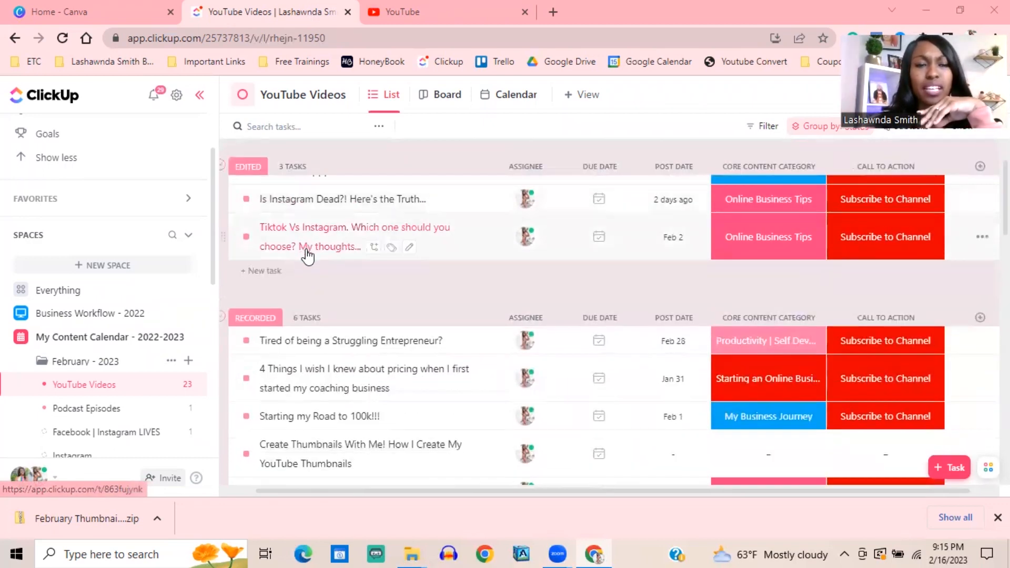
scroll(308, 271, "down", 1)
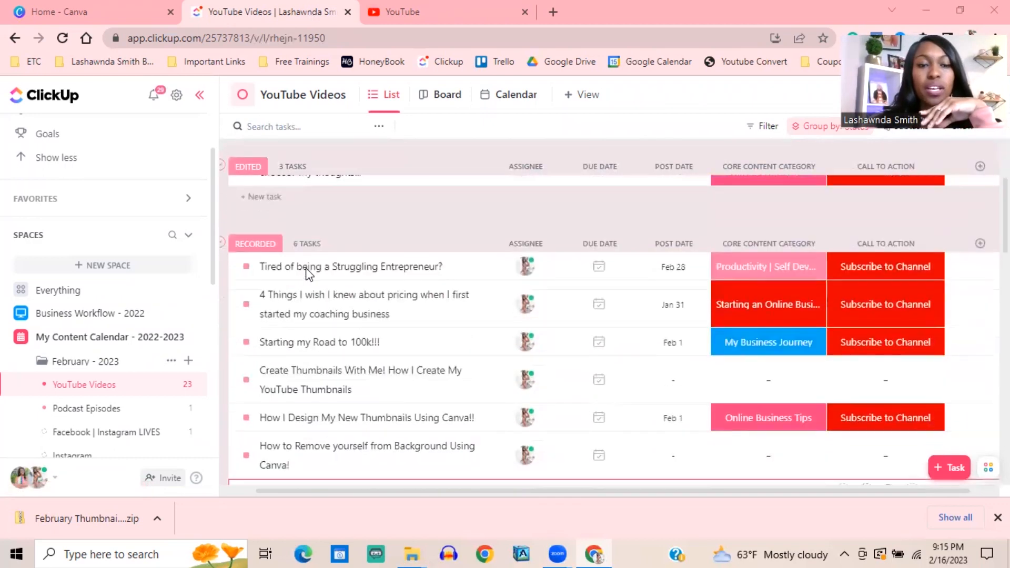
scroll(303, 281, "down", 1)
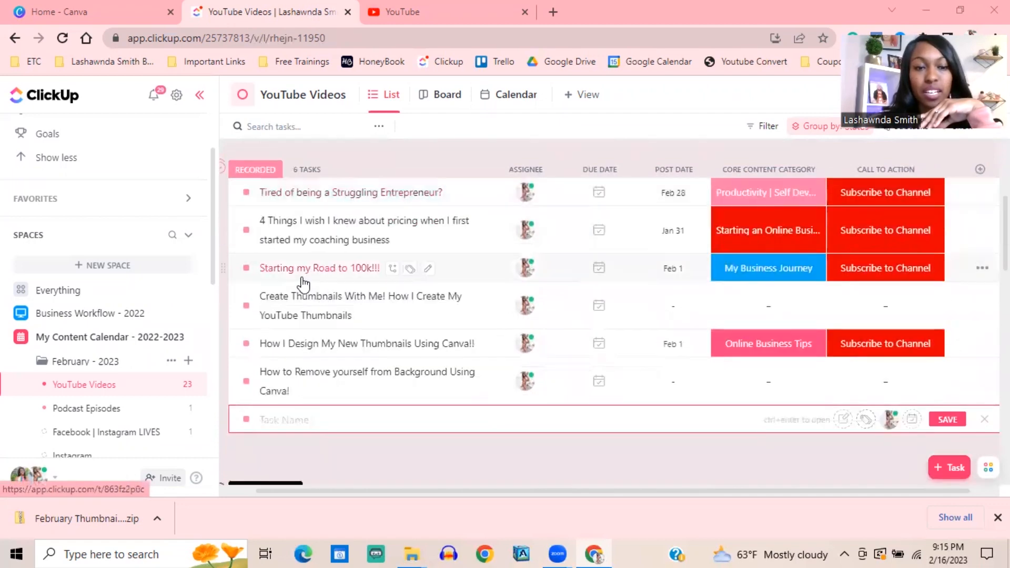
scroll(308, 303, "down", 1)
scroll(306, 308, "up", 1)
scroll(305, 309, "up", 2)
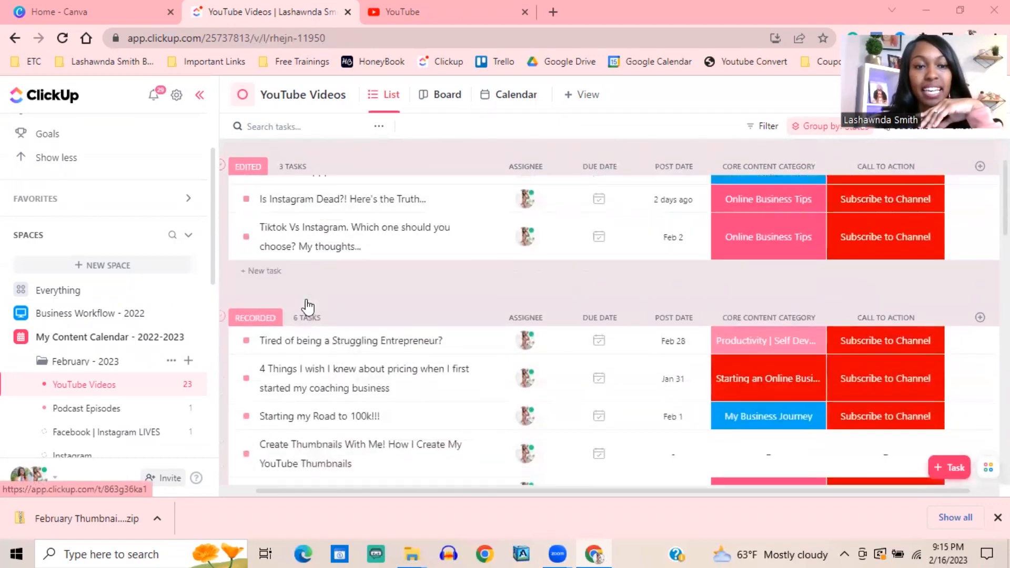
scroll(306, 308, "down", 1)
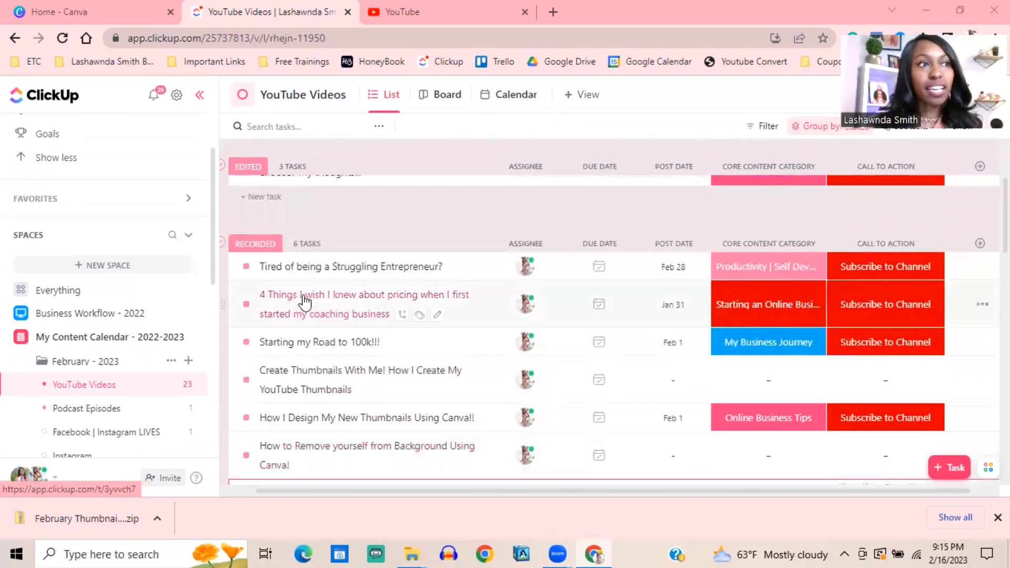
scroll(305, 301, "up", 3)
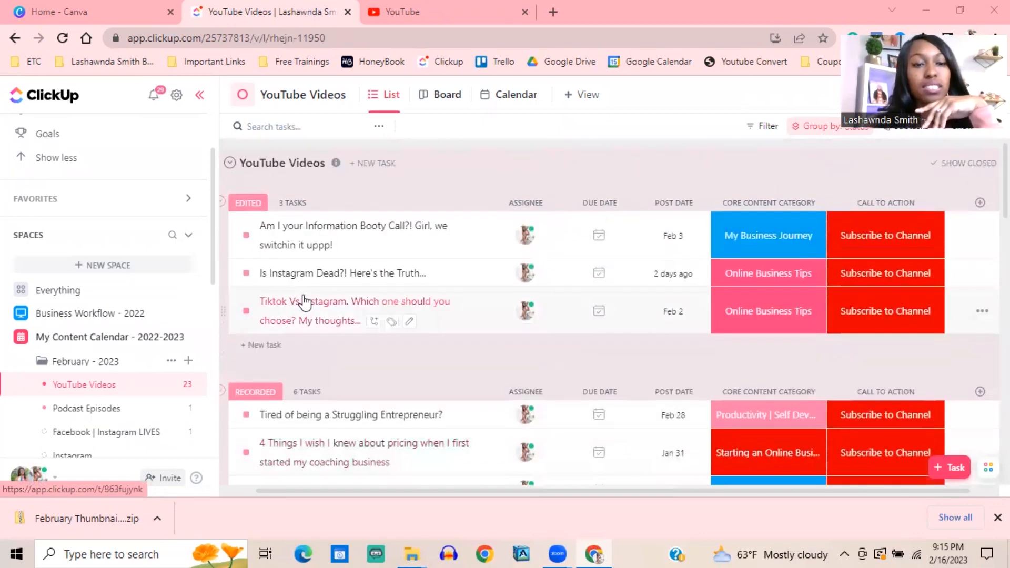
scroll(305, 273, "down", 6)
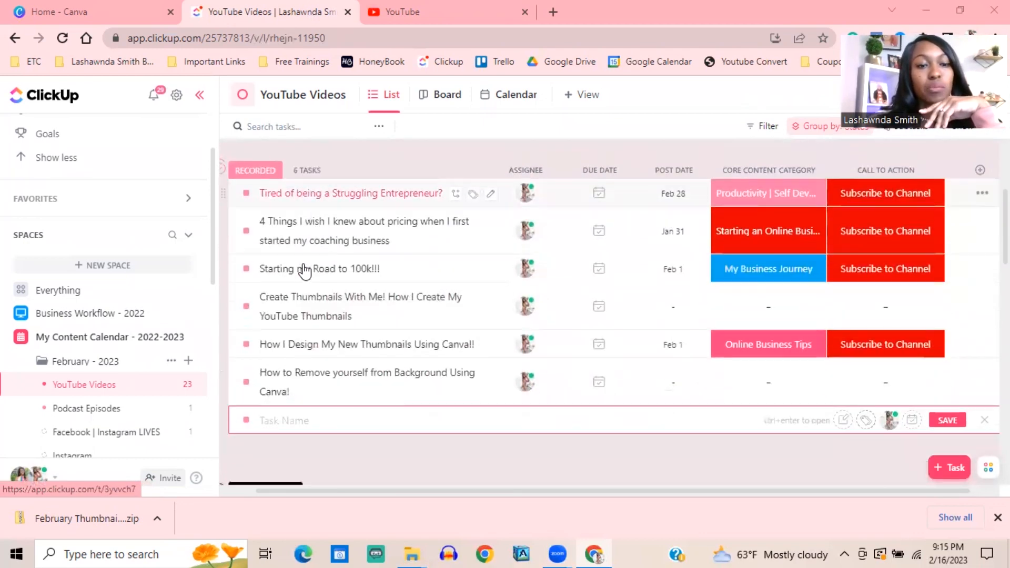
scroll(300, 310, "up", 3)
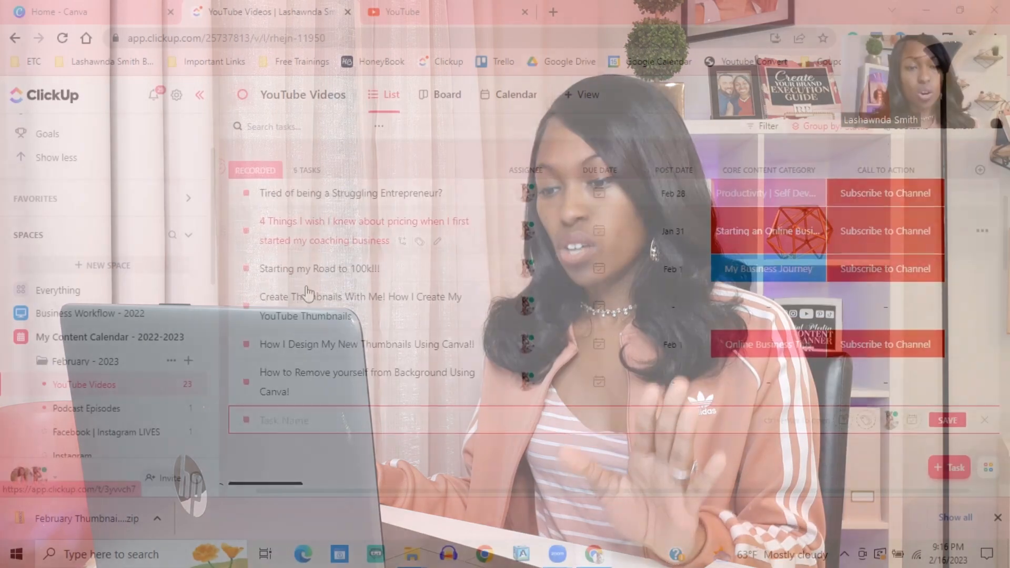
scroll(310, 295, "down", 3)
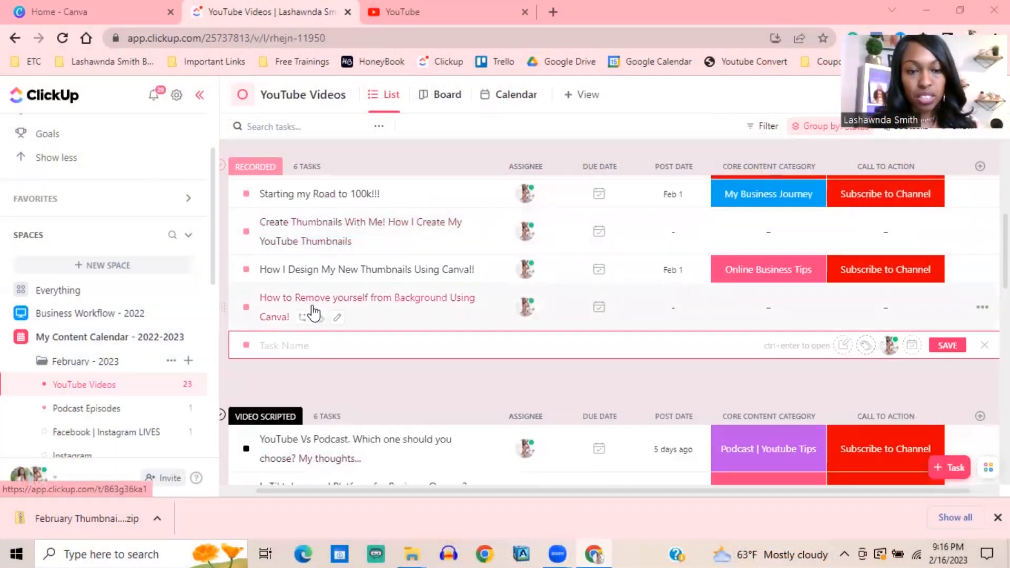
scroll(309, 306, "down", 6)
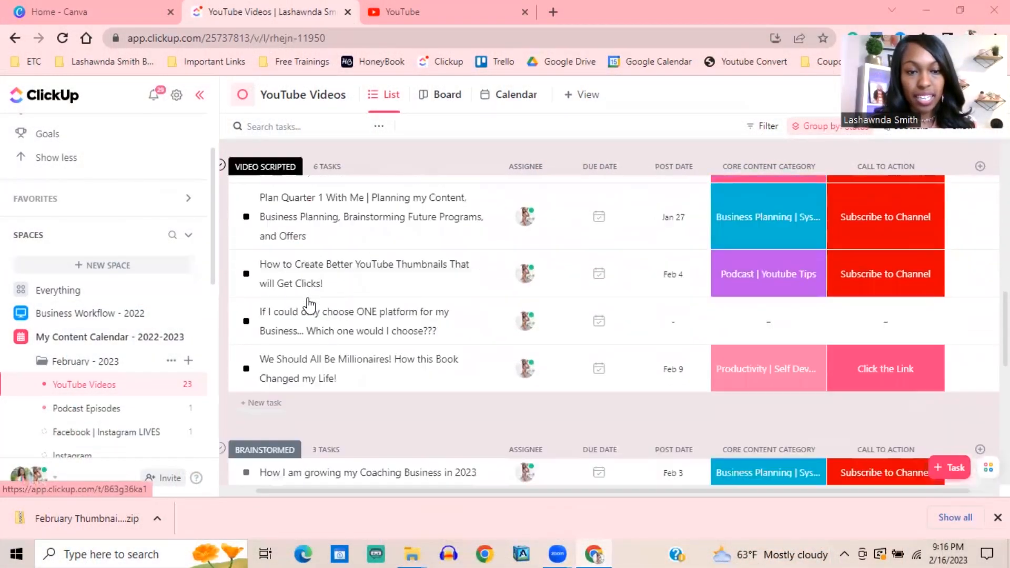
scroll(309, 304, "down", 5)
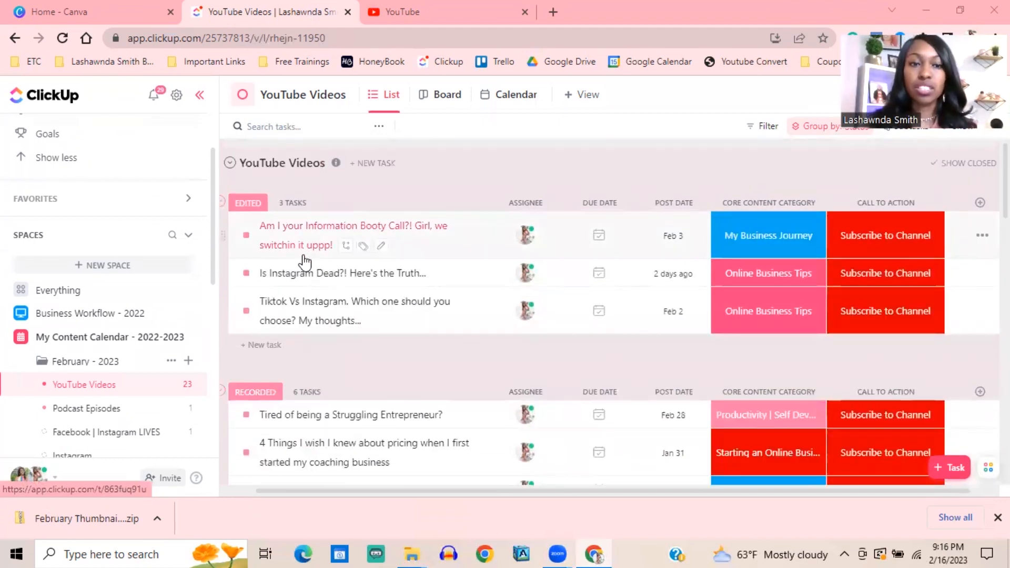
Switch to Canva and open the My Thumbnail Designs folder within Main YouTube Channel in the personal brand project folder
left_click(118, 16)
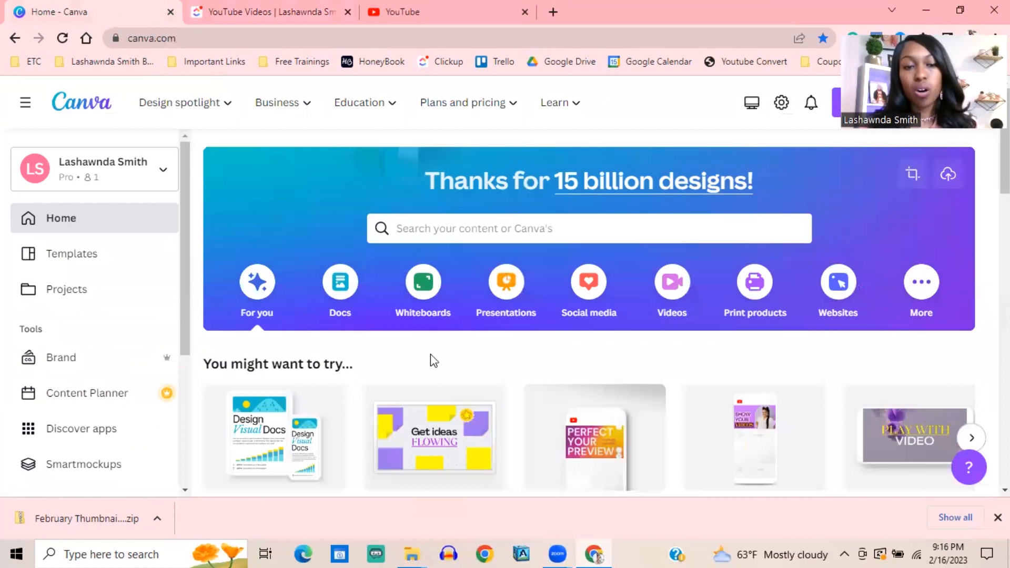
scroll(427, 336, "down", 7)
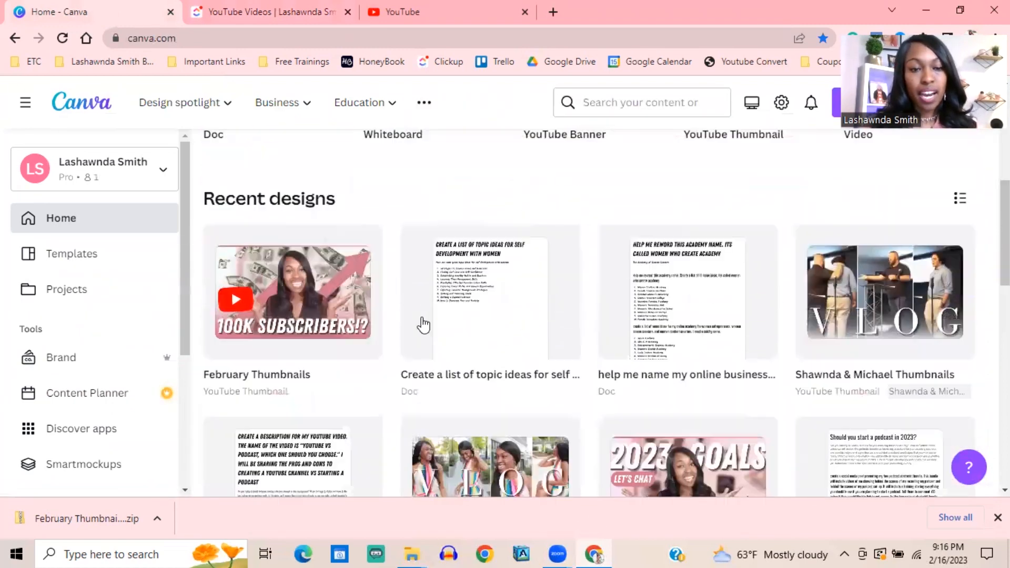
left_click(64, 296)
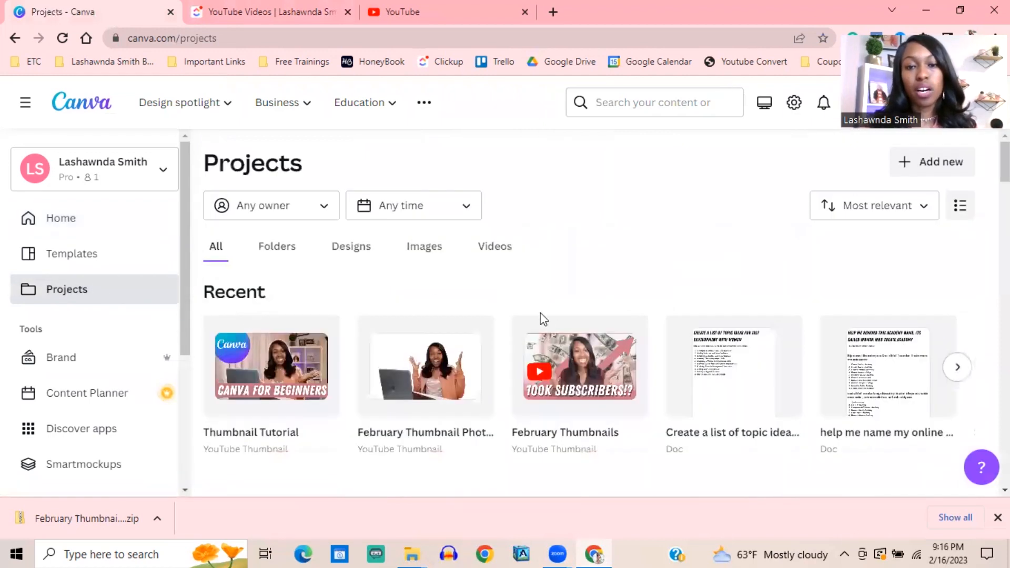
scroll(500, 295, "down", 3)
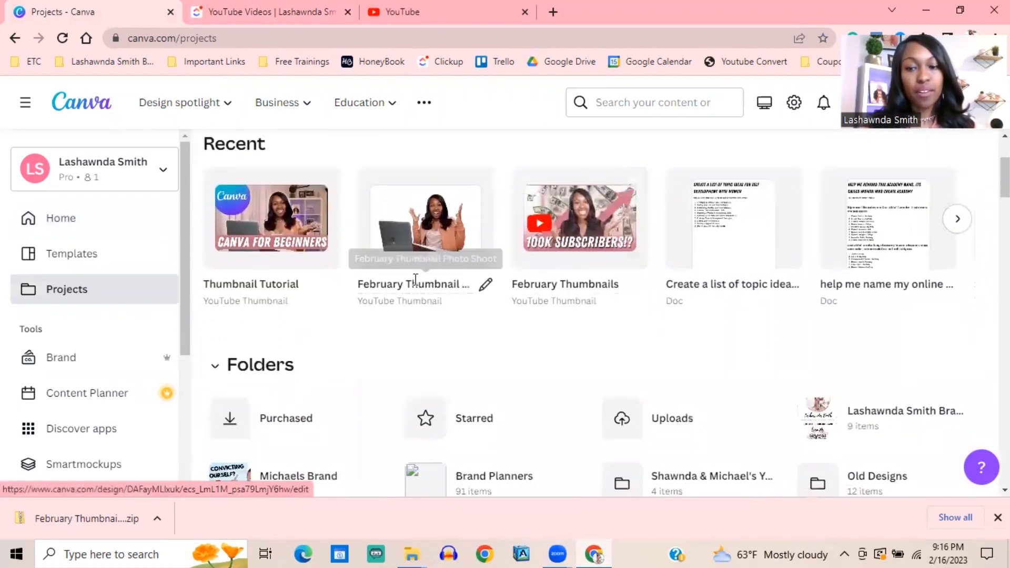
scroll(416, 279, "down", 2)
left_click(867, 338)
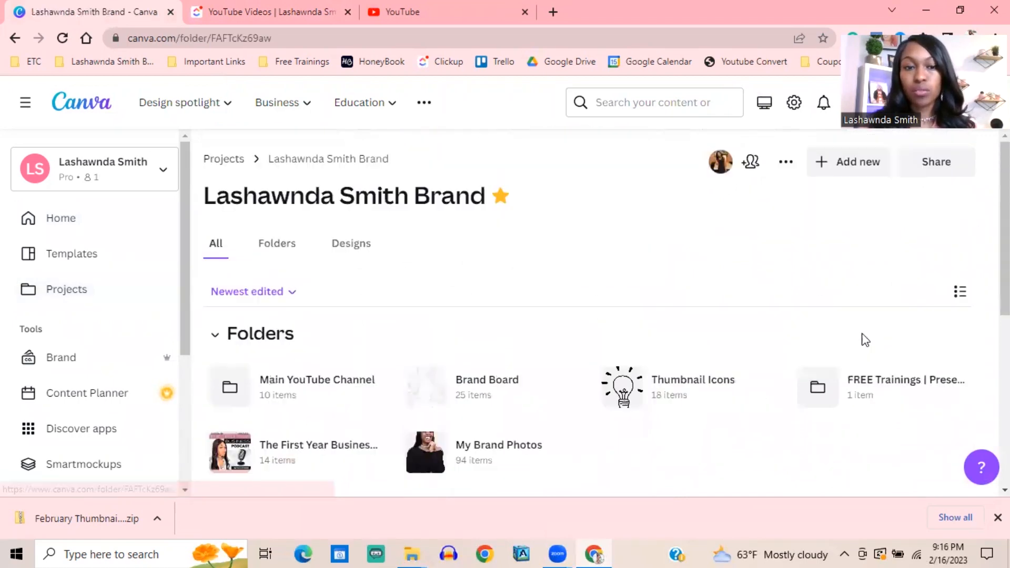
left_click(331, 395)
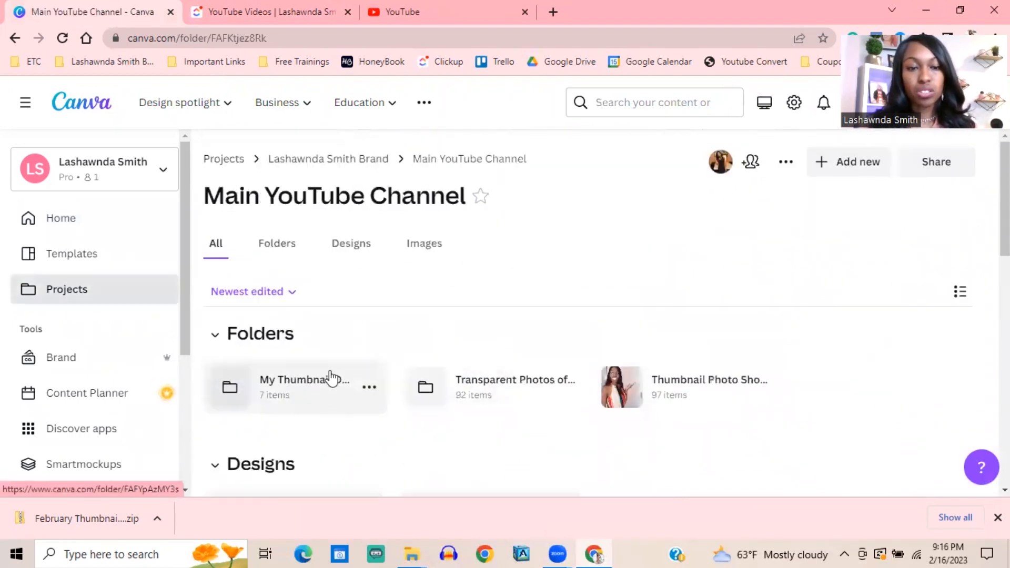
scroll(329, 385, "down", 15)
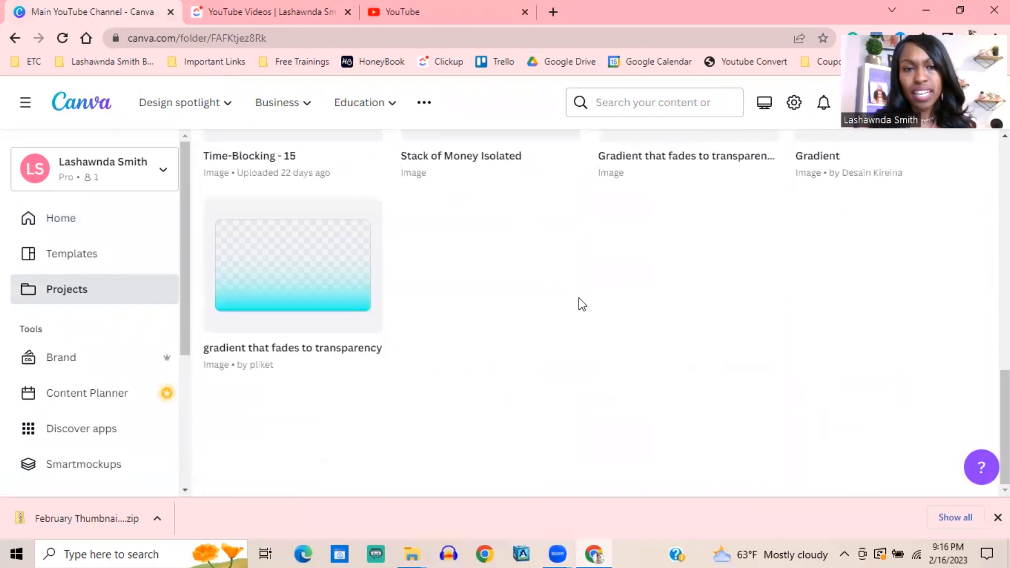
scroll(446, 300, "up", 15)
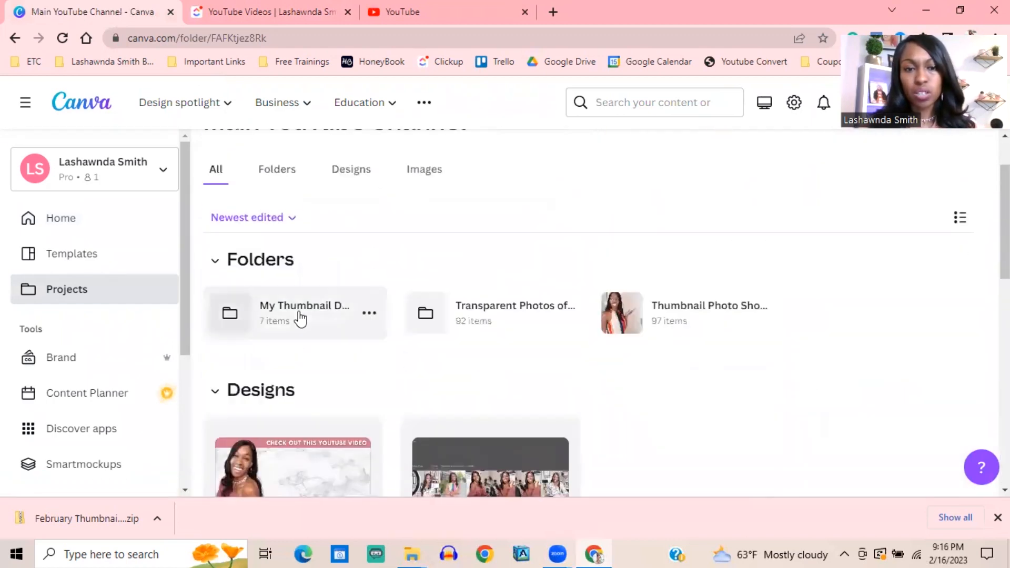
left_click(300, 316)
Look through the subfolders and thumbnail designs stored in the My Thumbnail Designs folder
scroll(408, 311, "down", 2)
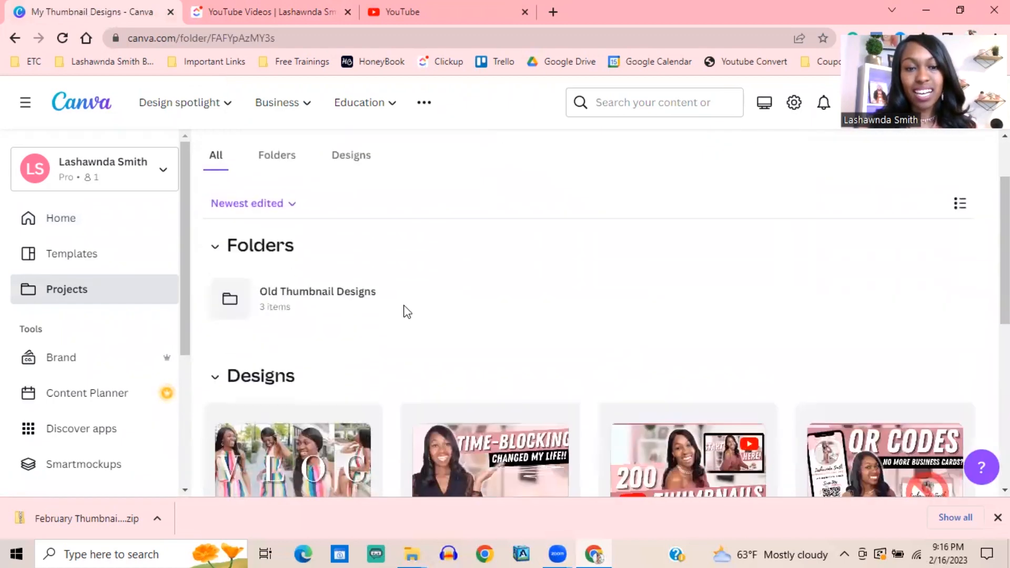
scroll(408, 312, "down", 3)
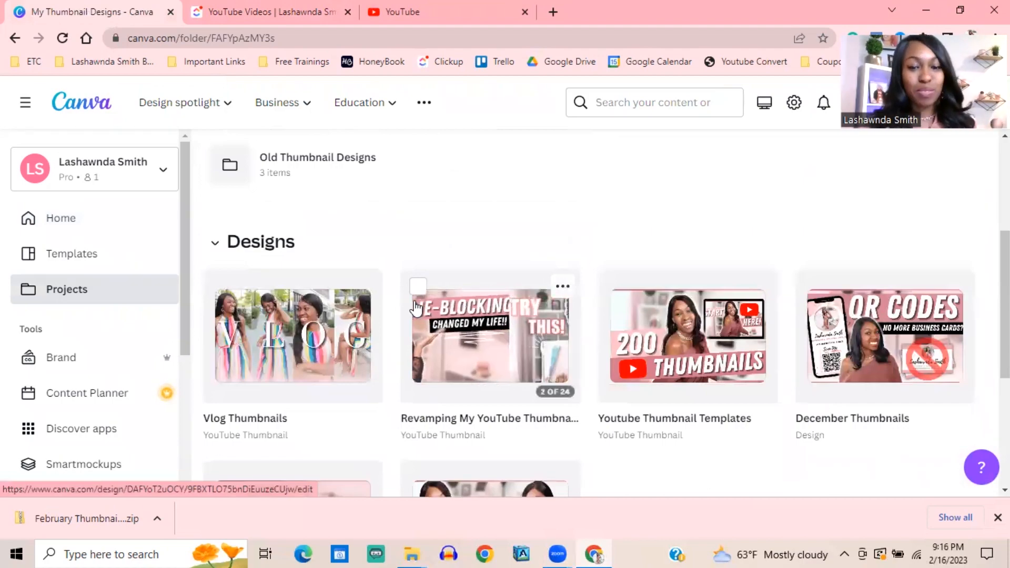
scroll(587, 305, "down", 4)
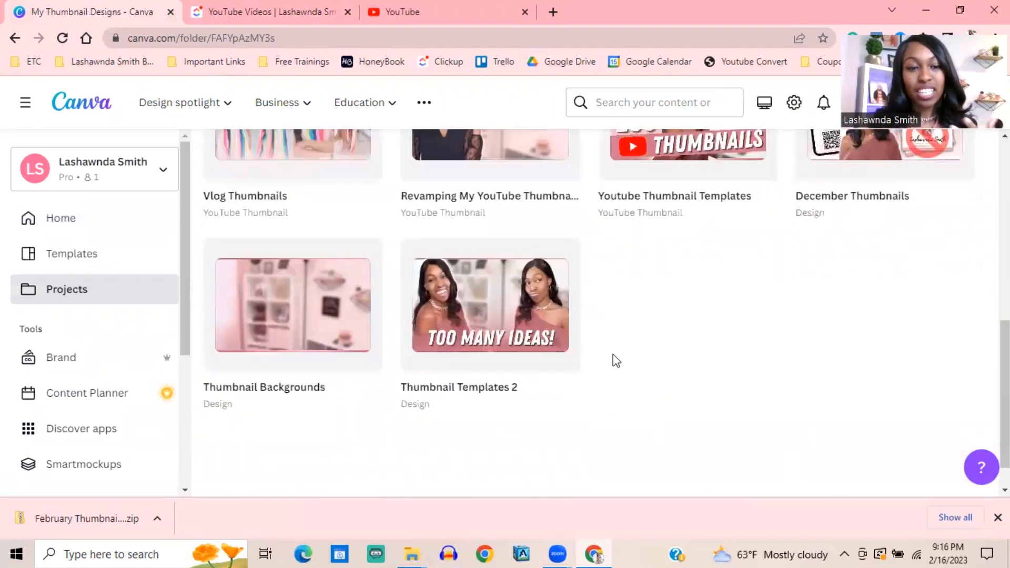
scroll(614, 358, "up", 3)
scroll(500, 331, "up", 4)
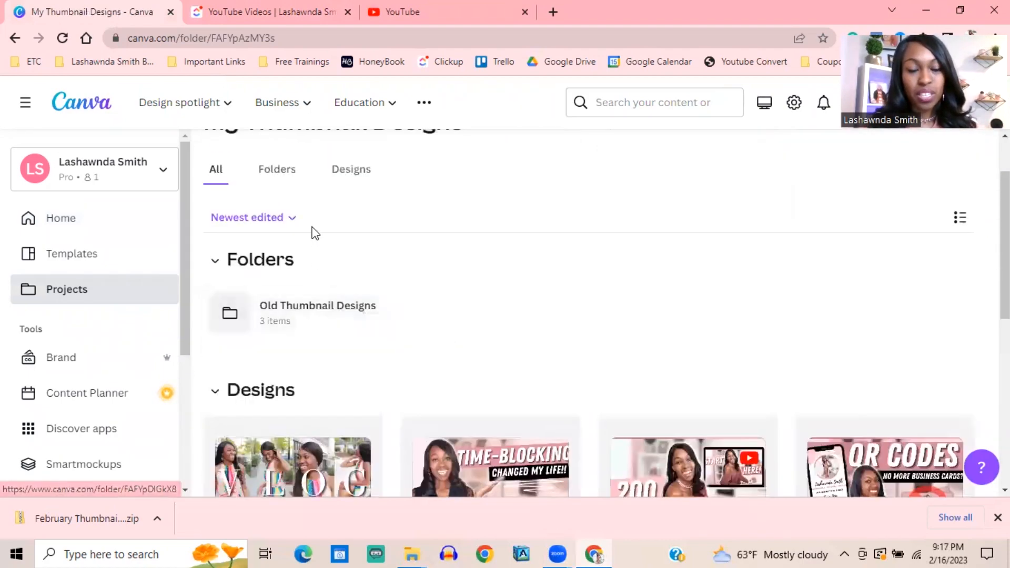
scroll(294, 247, "up", 2)
left_click(275, 245)
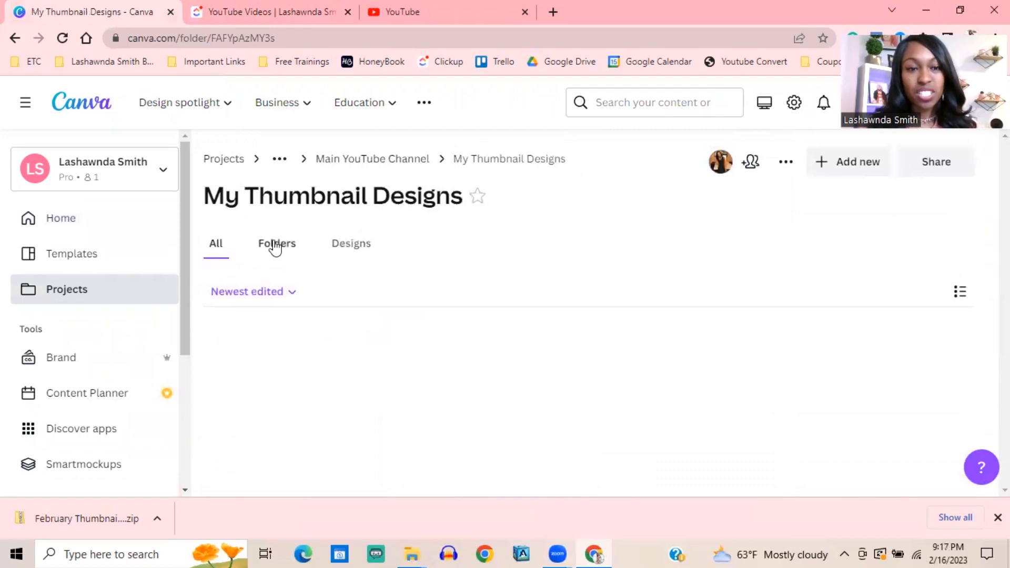
left_click(219, 245)
scroll(534, 322, "down", 5)
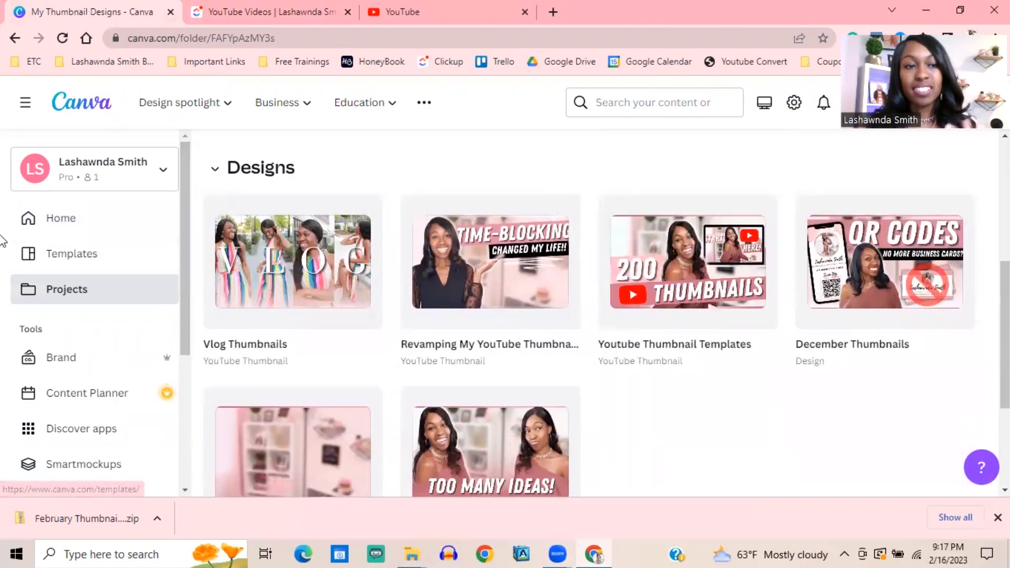
Return to the home page and move the February Thumbnails design into Main YouTube Channel's My Thumbnail Designs folder
left_click(46, 226)
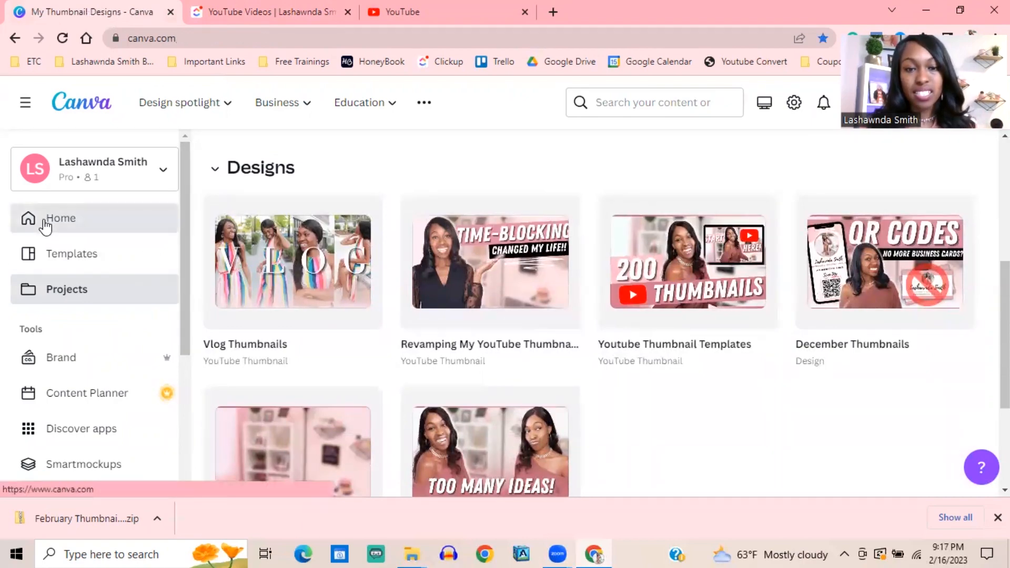
scroll(530, 388, "down", 8)
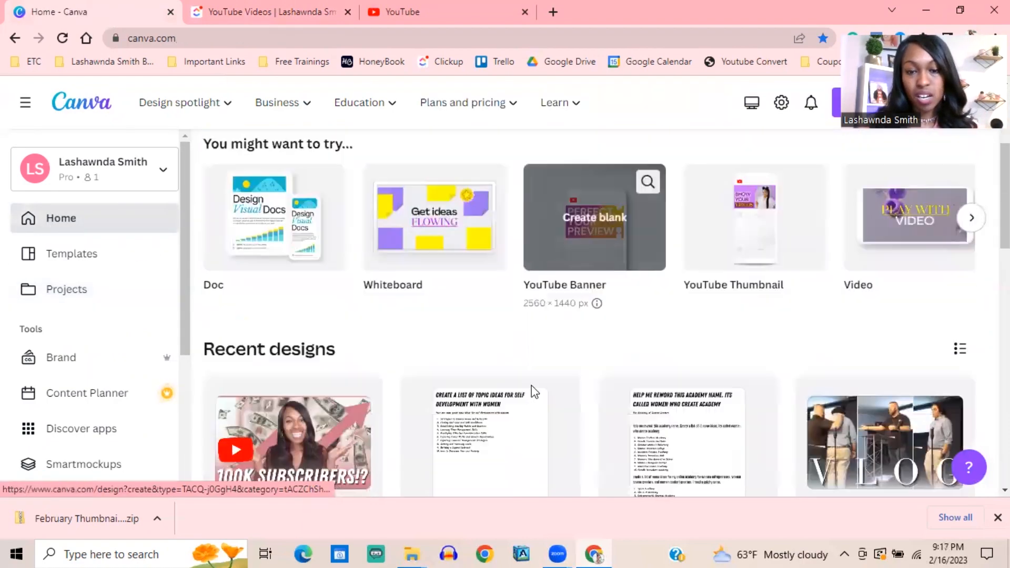
scroll(463, 363, "up", 1)
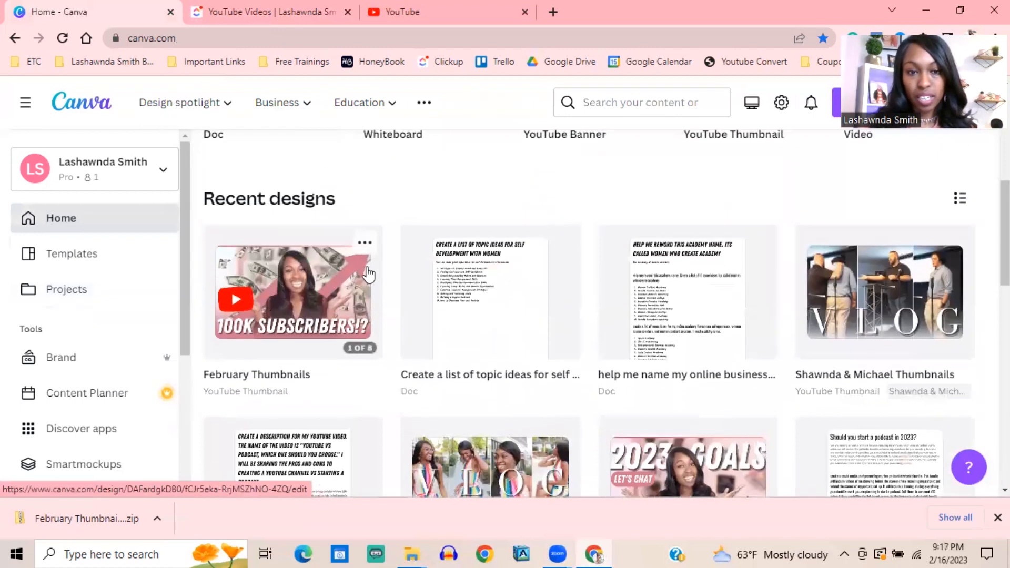
left_click(365, 245)
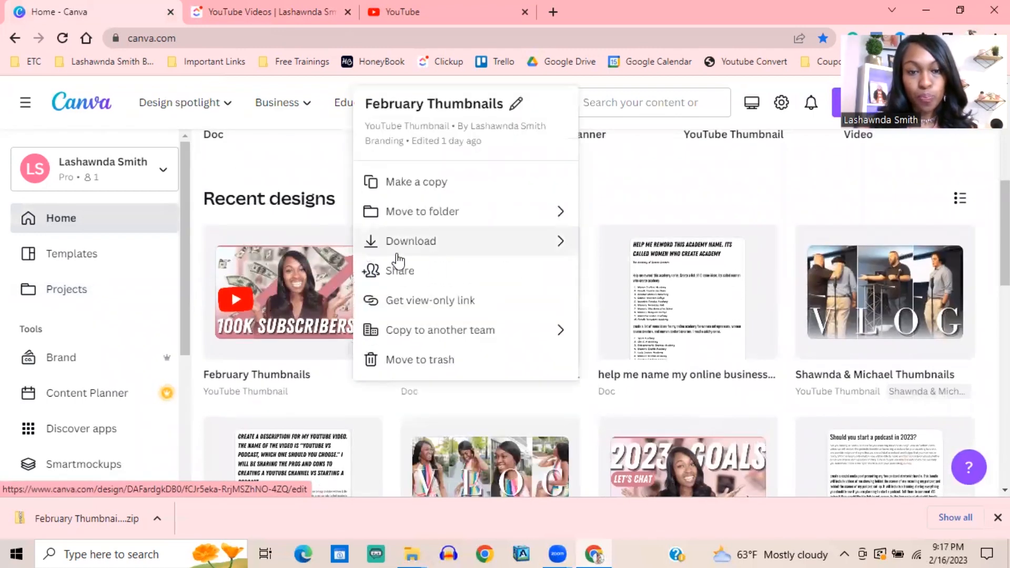
left_click(430, 220)
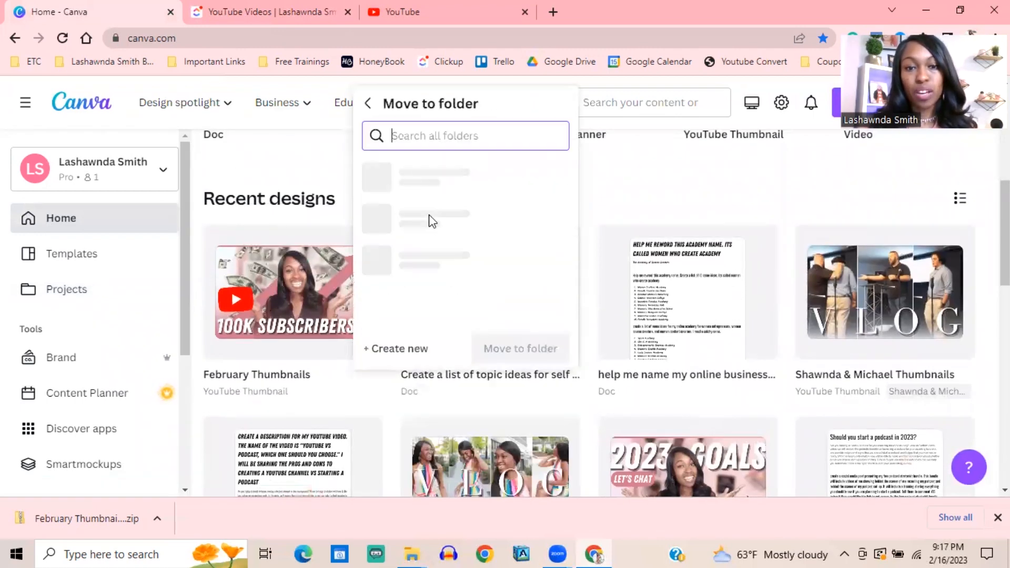
left_click(463, 256)
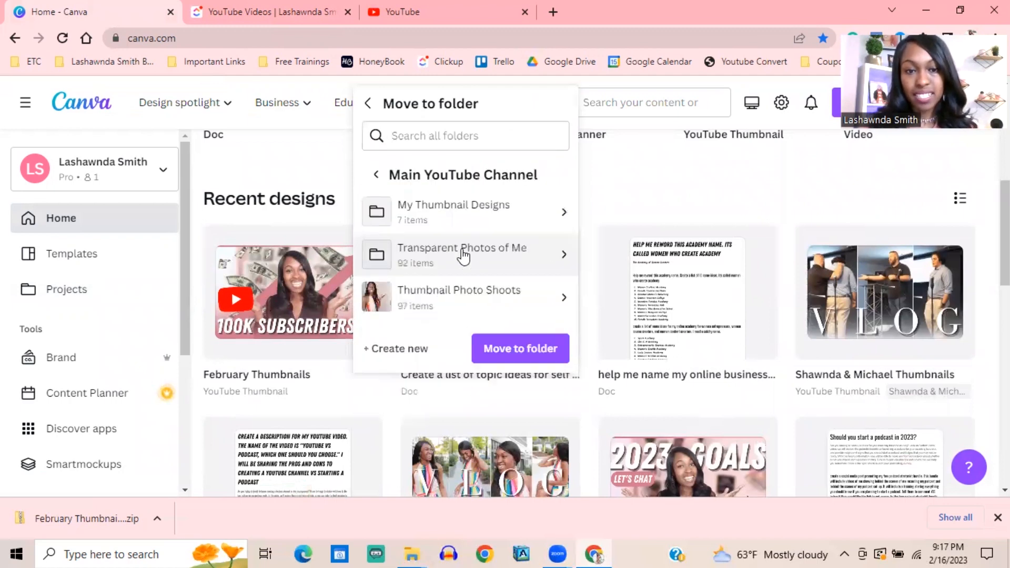
left_click(459, 217)
left_click(501, 350)
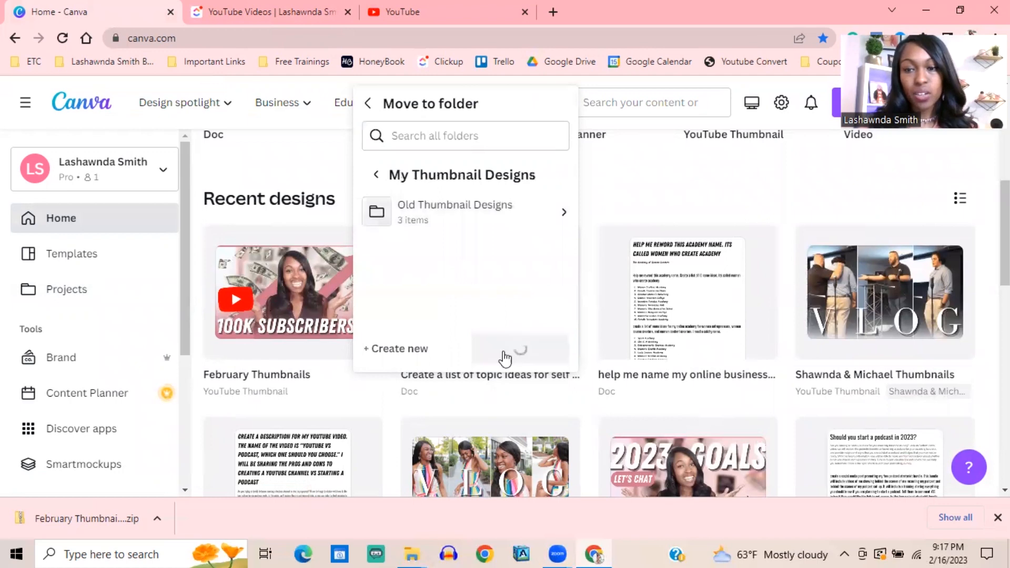
Move the January 2023 design from the recent designs into the My Thumbnail Designs folder
scroll(519, 327, "down", 4)
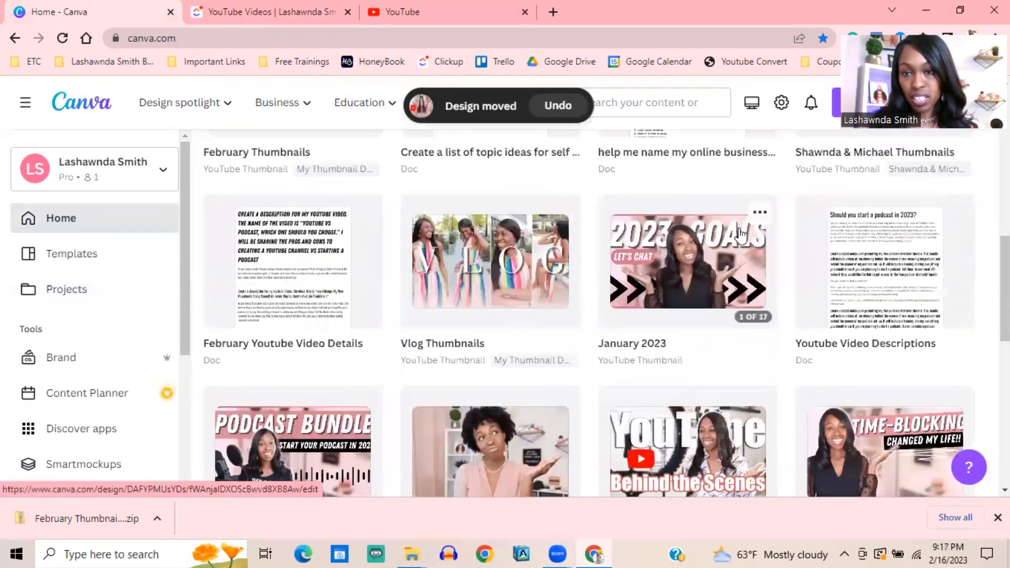
left_click(761, 213)
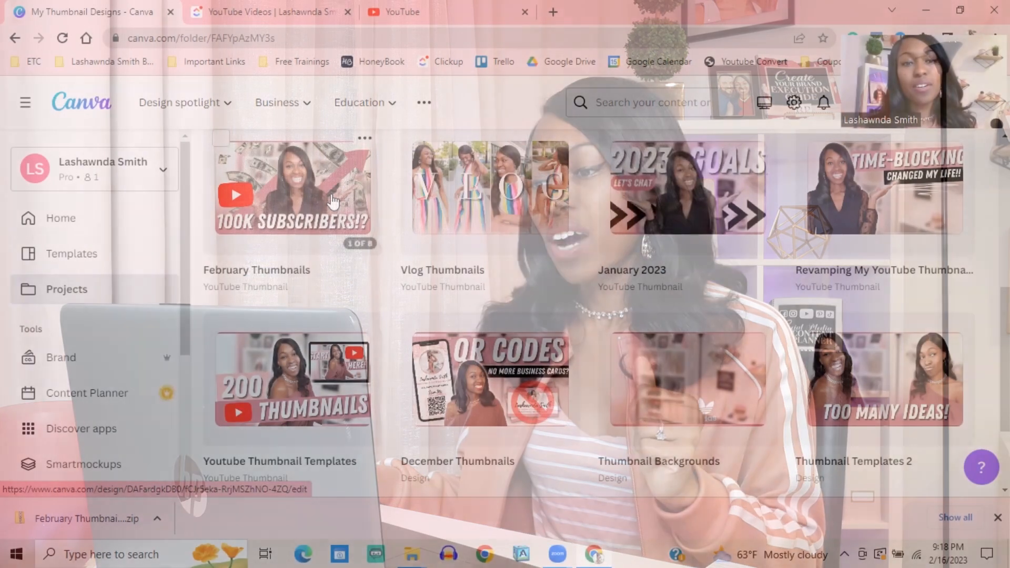
Open the February Thumbnails design from the My Thumbnail Designs folder in the editor
left_click(330, 194)
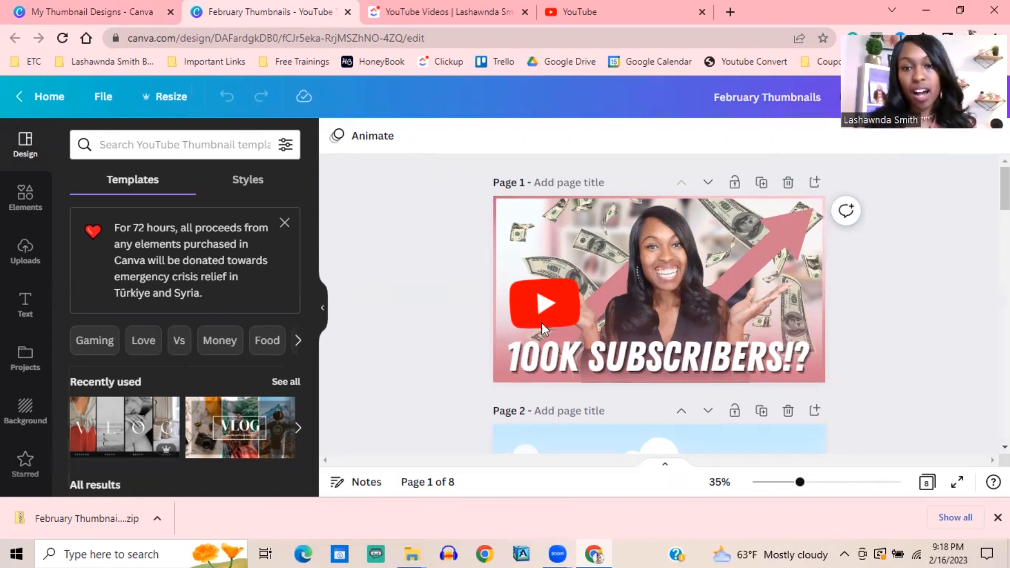
Look through the existing thumbnail pages of the February Thumbnails design
scroll(674, 276, "down", 10)
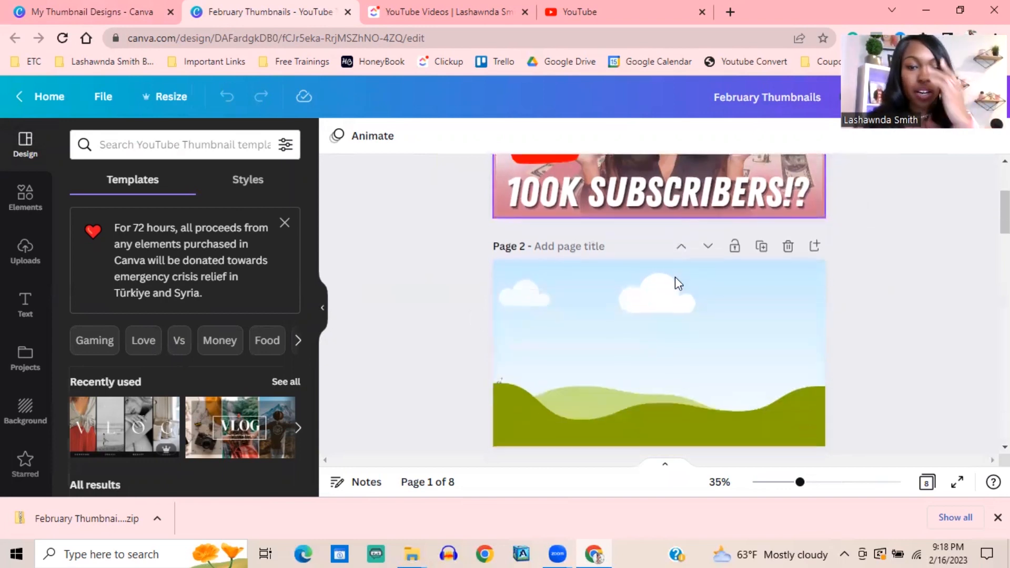
scroll(677, 271, "down", 5)
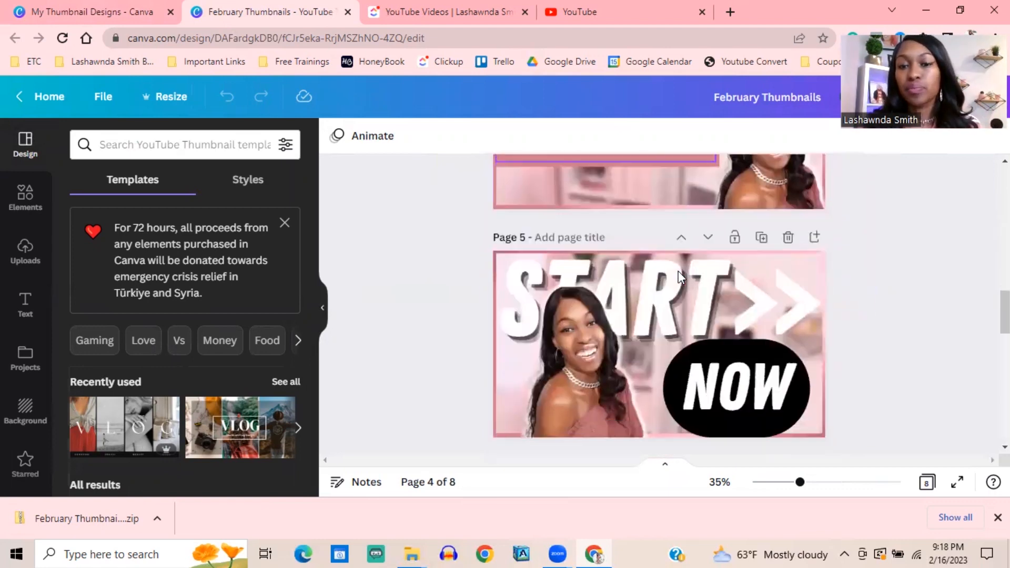
scroll(678, 271, "up", 9)
scroll(674, 274, "down", 8)
scroll(675, 273, "down", 10)
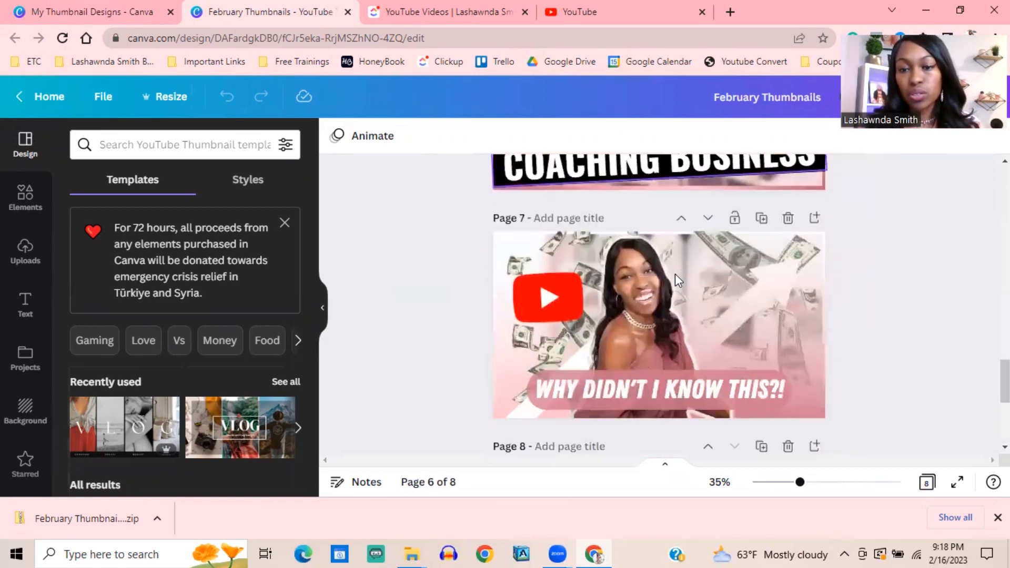
scroll(691, 289, "up", 7)
scroll(696, 289, "down", 3)
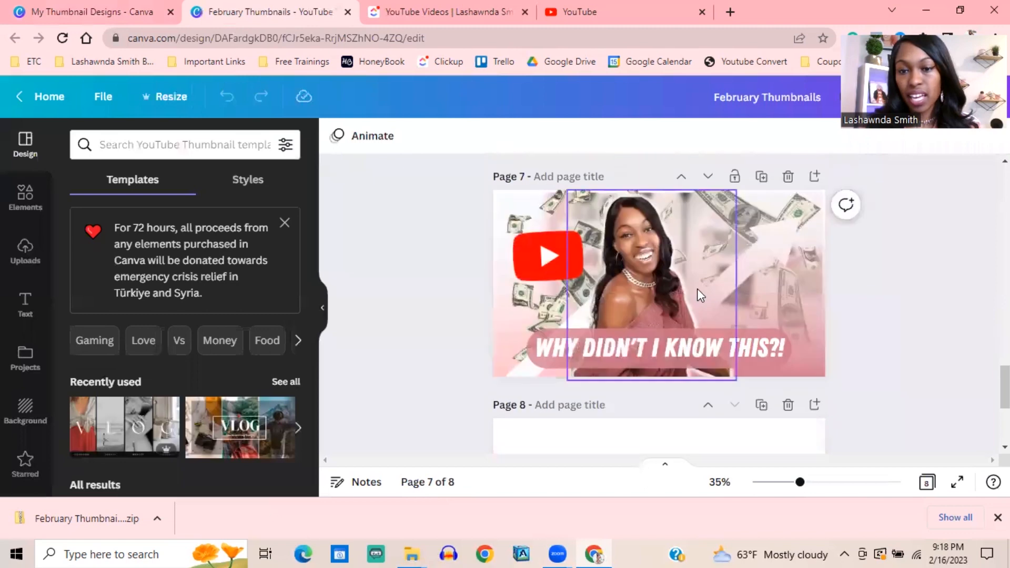
Delete pages 3 through 7 of the design, keeping the first two pages and the blank last page
scroll(697, 289, "up", 1)
left_click(788, 251)
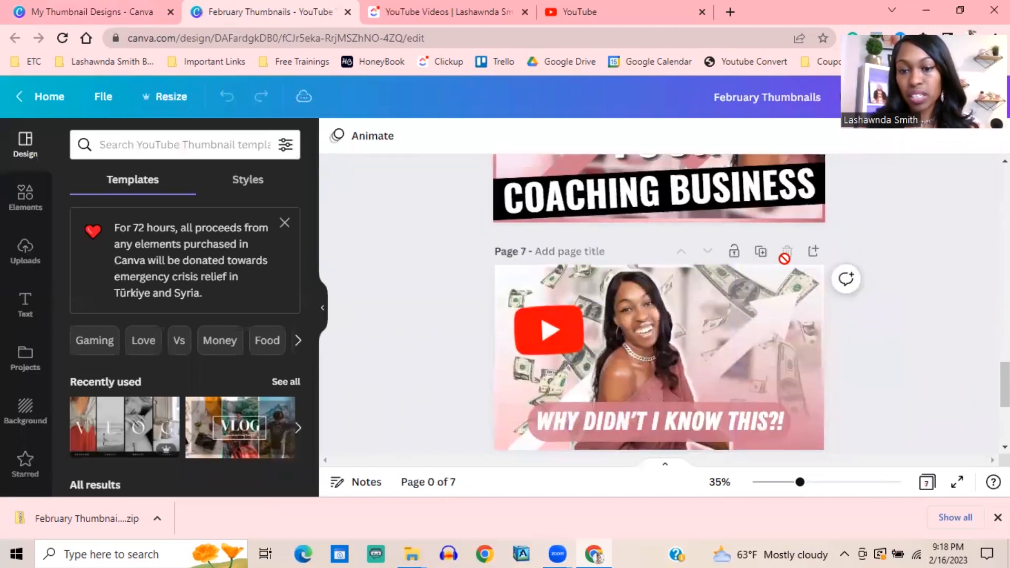
scroll(774, 279, "up", 4)
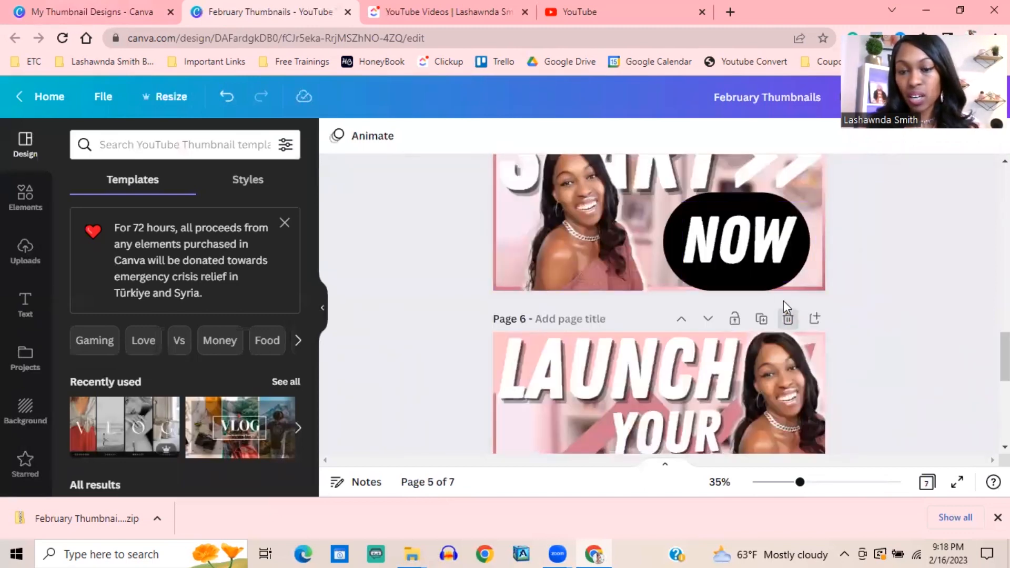
left_click(789, 319)
left_click(788, 240)
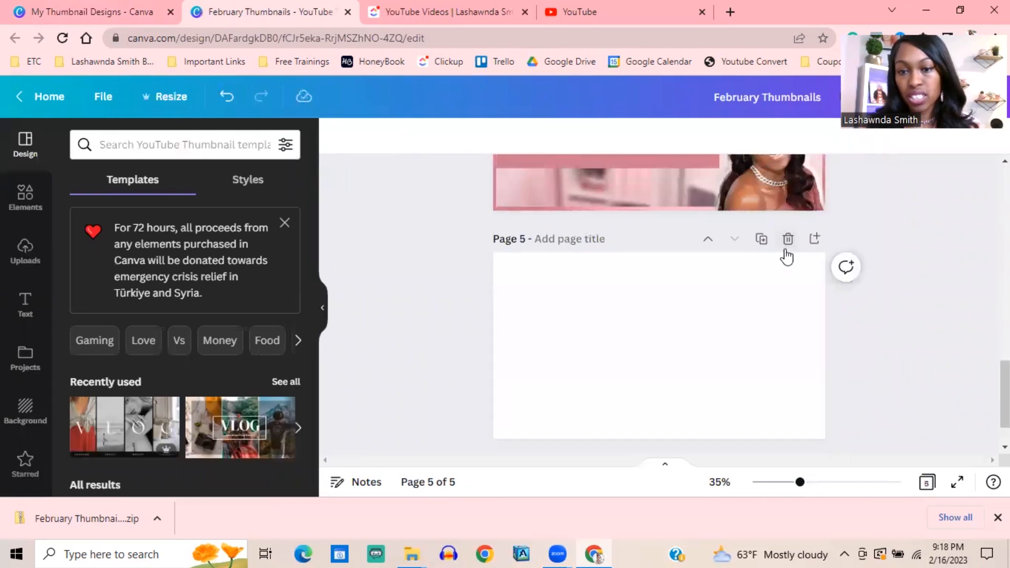
left_click(787, 308)
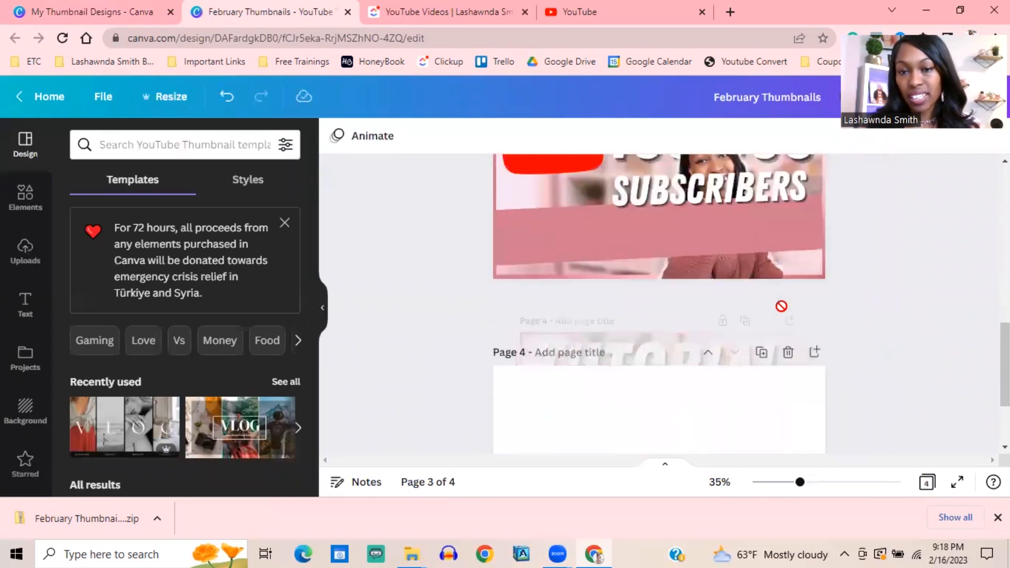
left_click(788, 299)
scroll(786, 299, "up", 8)
scroll(747, 300, "down", 2)
scroll(746, 299, "up", 2)
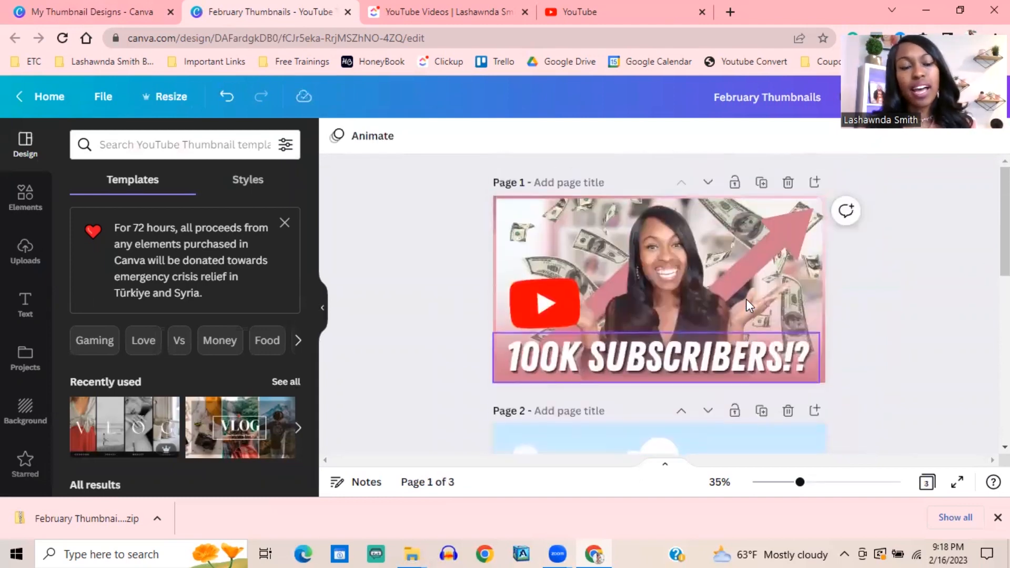
scroll(405, 227, "down", 2)
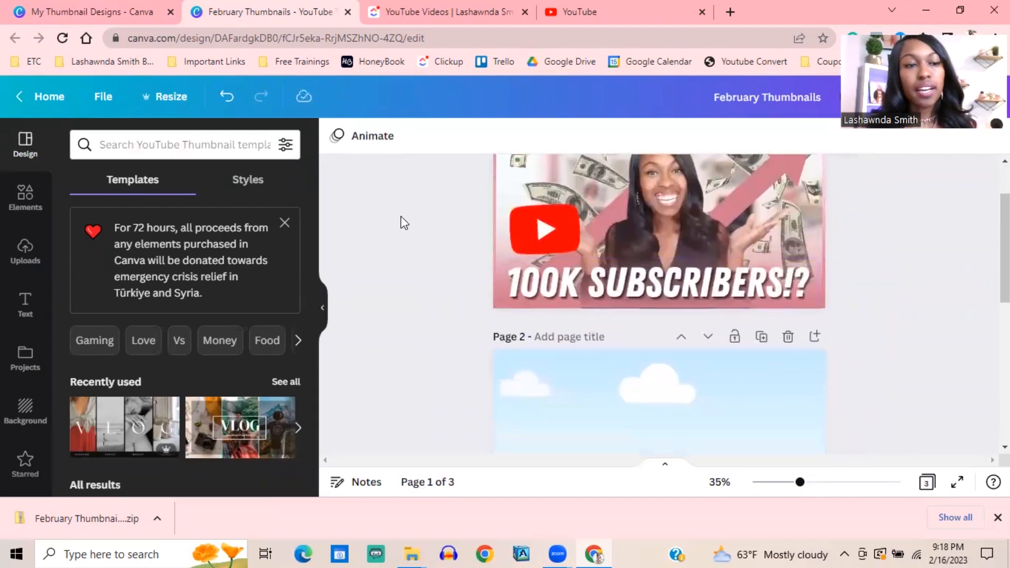
Open the Youtube Thumbnail Templates design from the project folder Main YouTube Channel > My Thumbnail Designs for use in this design
left_click(34, 363)
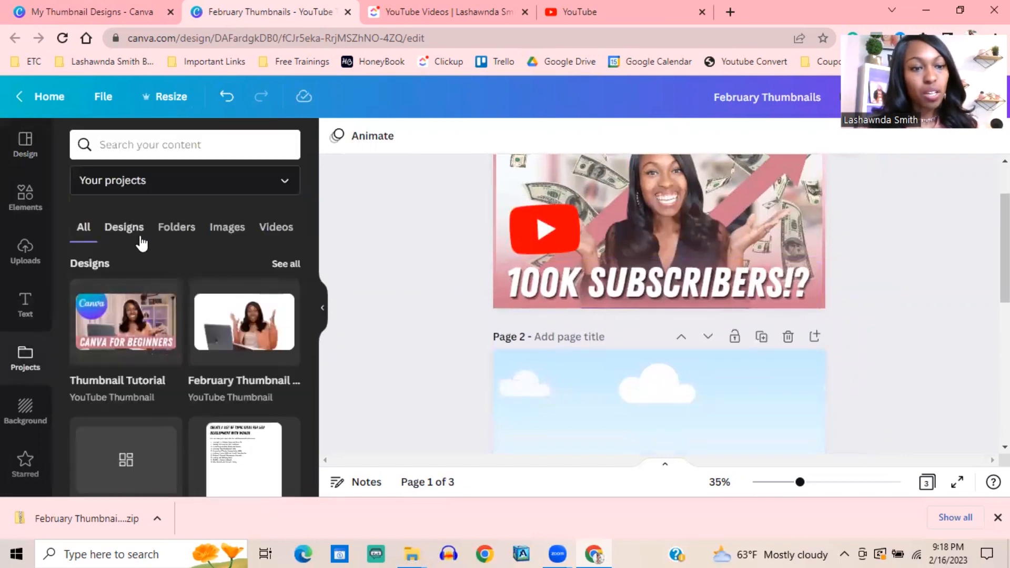
left_click(177, 227)
scroll(158, 297, "down", 3)
left_click(153, 304)
left_click(155, 262)
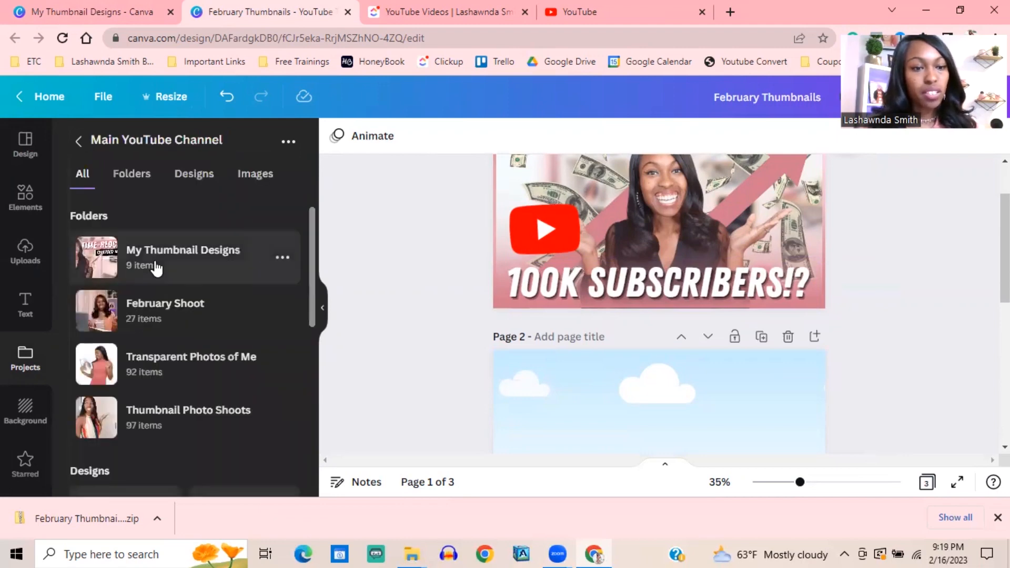
left_click(156, 266)
scroll(158, 269, "down", 5)
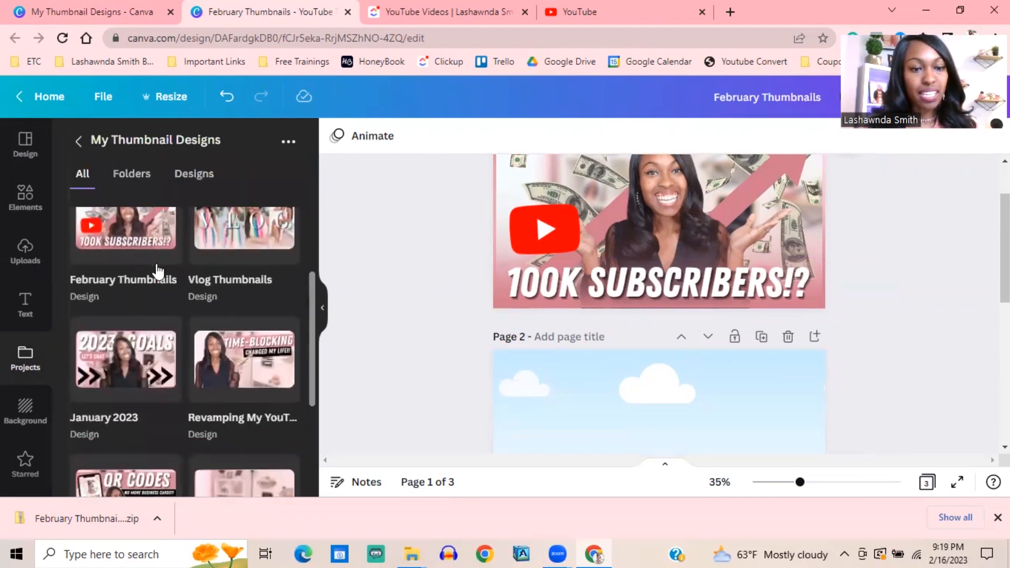
scroll(159, 273, "down", 3)
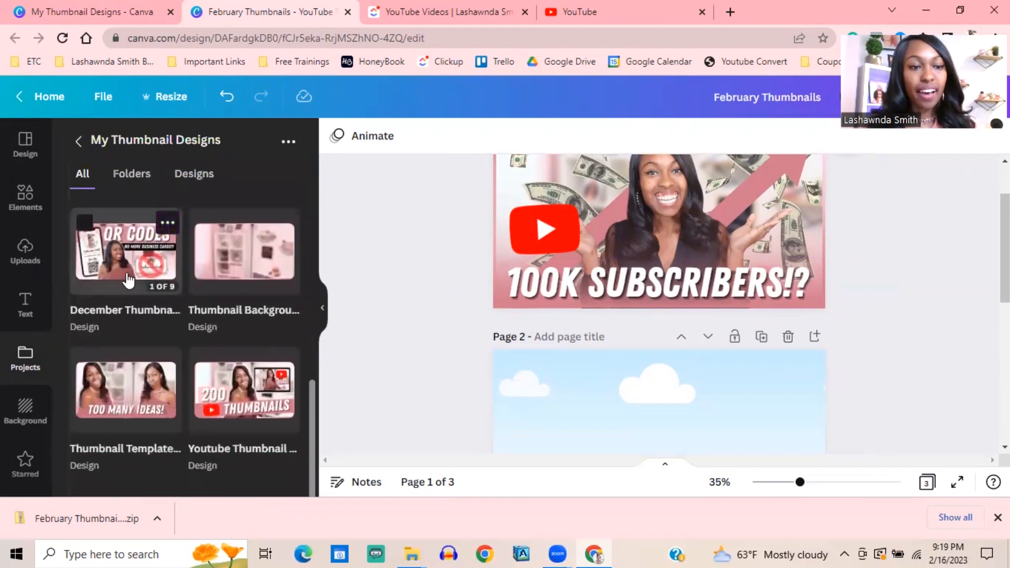
left_click(221, 391)
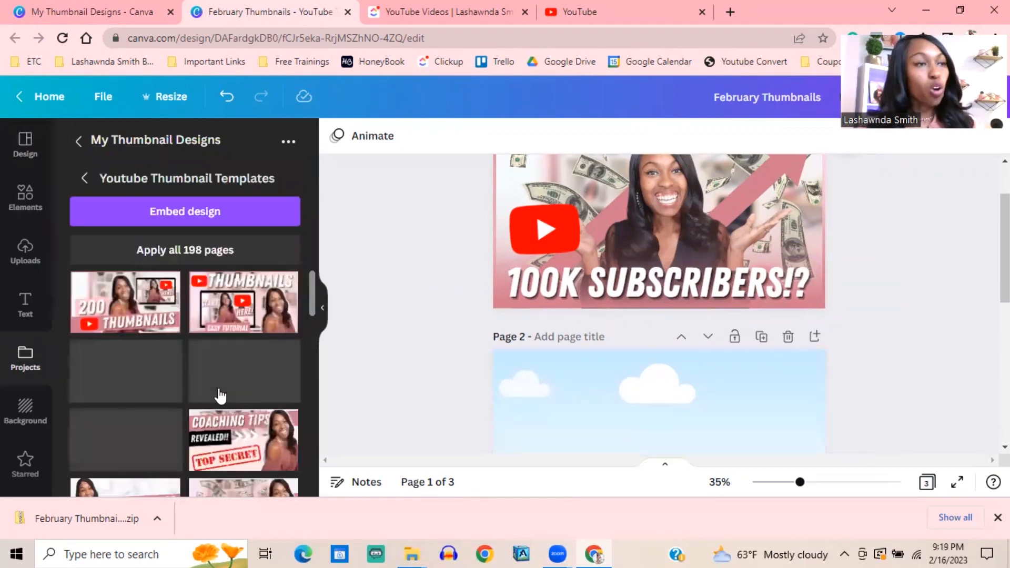
Look through the template pages of Youtube Thumbnail Templates for suitable thumbnail layouts
scroll(220, 393, "down", 7)
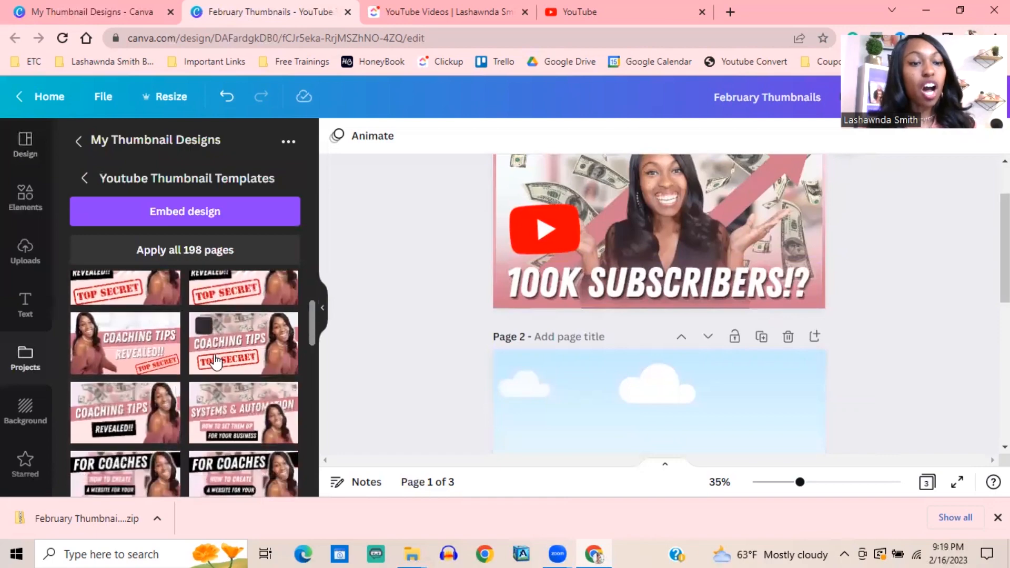
scroll(216, 361, "down", 10)
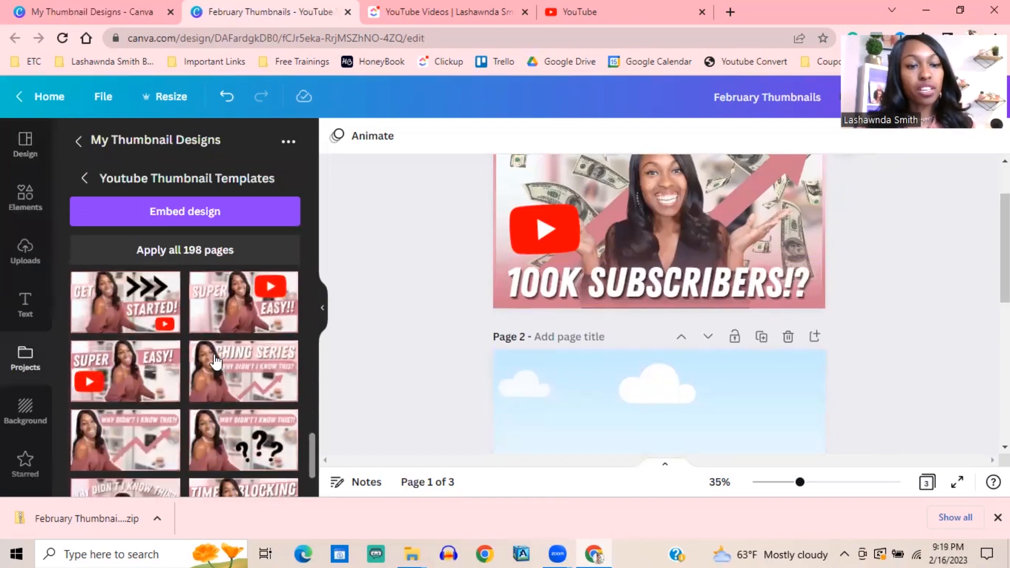
scroll(216, 361, "down", 10)
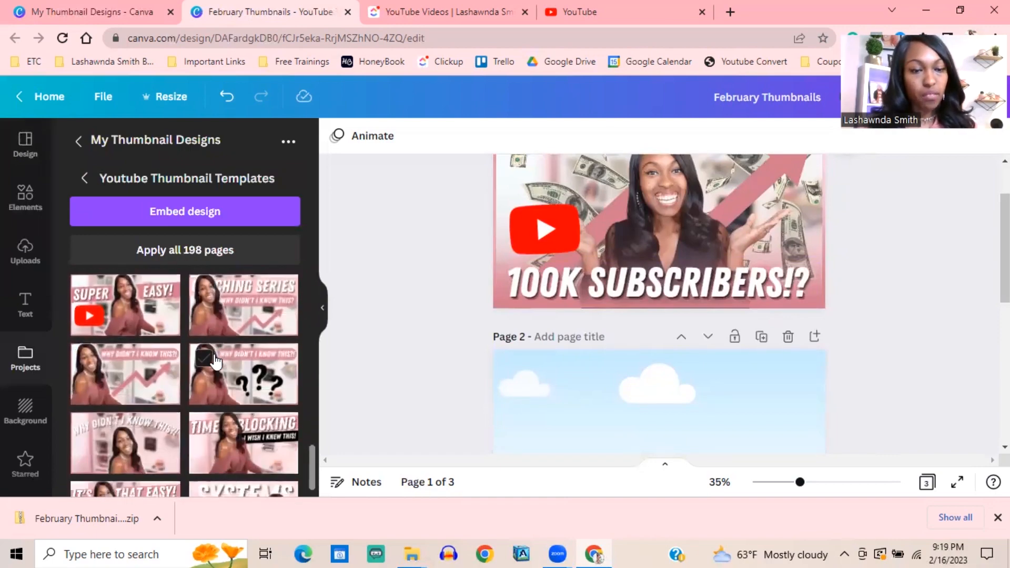
scroll(216, 361, "down", 10)
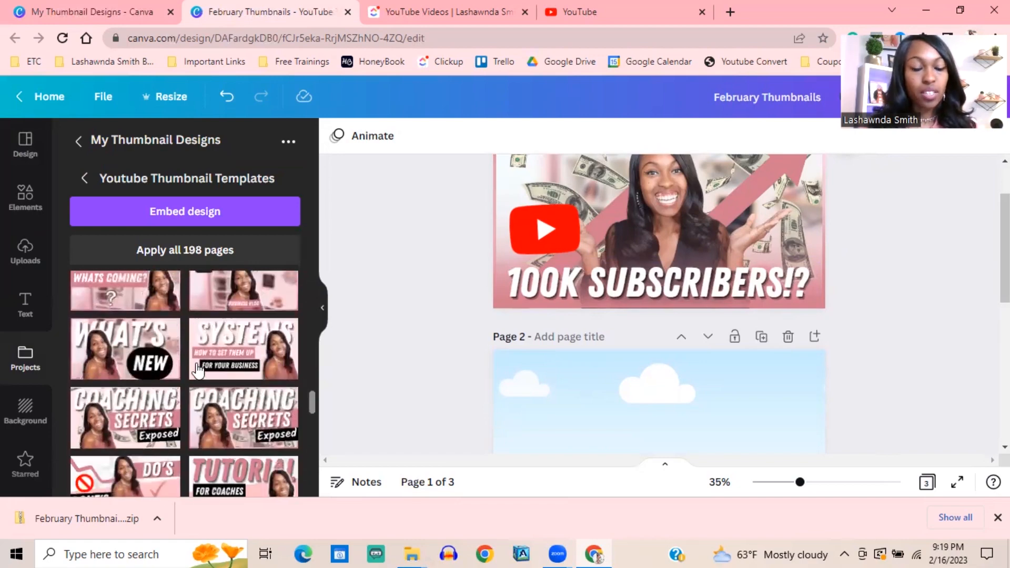
scroll(196, 370, "down", 8)
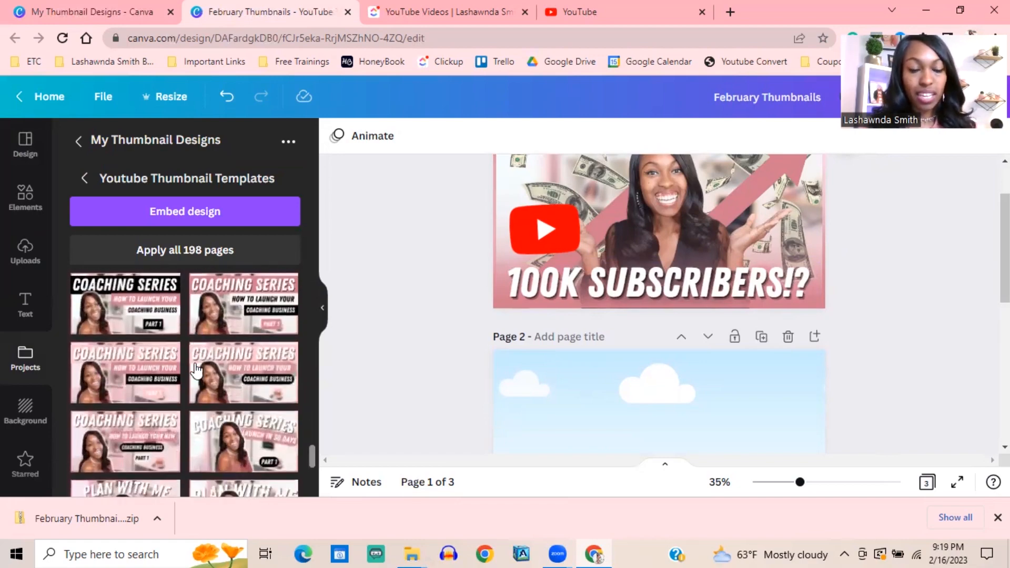
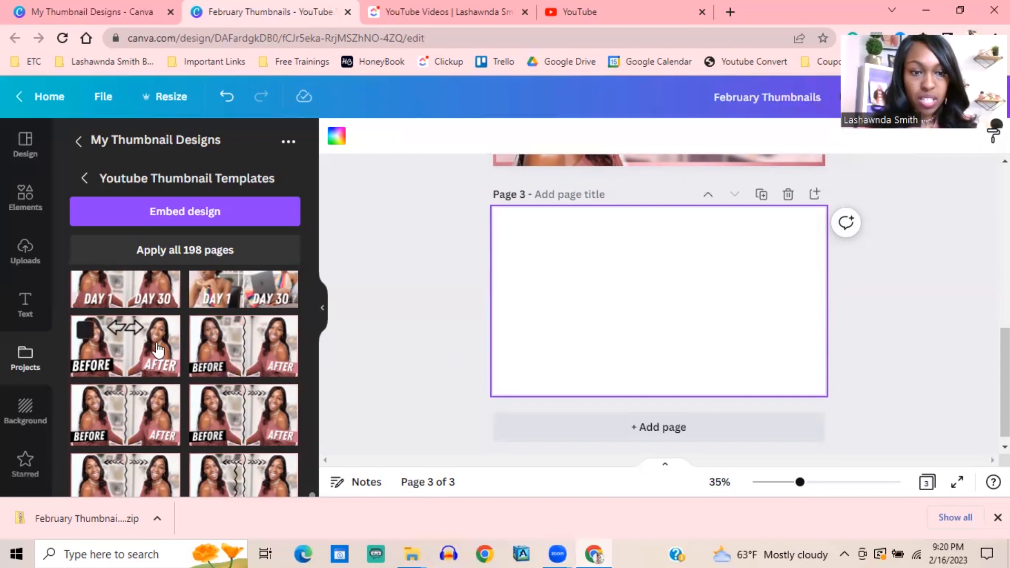
Apply the Before/After template with both labels along the lower edge and no arrows to blank page 3
scroll(158, 349, "up", 2)
scroll(158, 368, "up", 3)
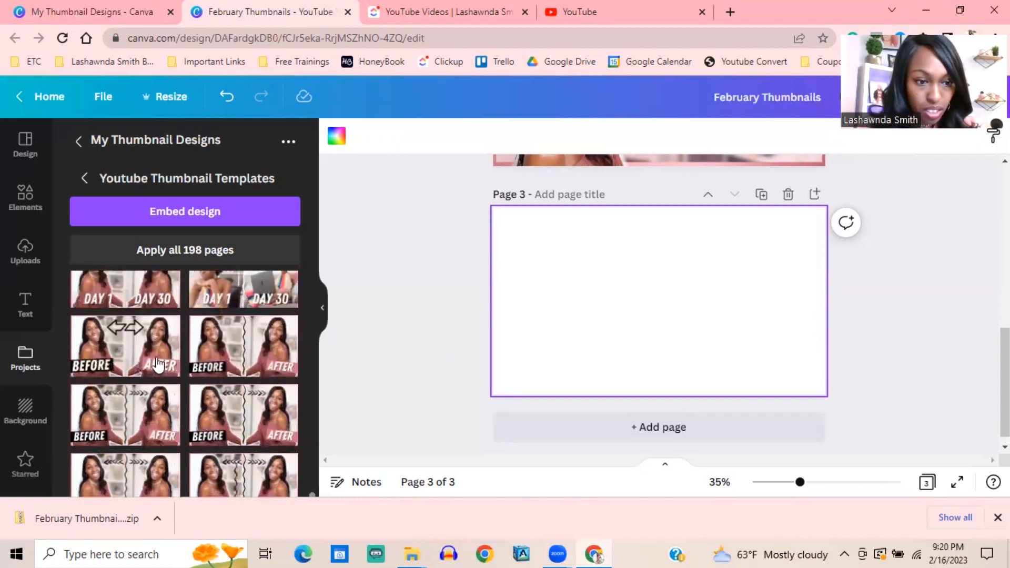
scroll(194, 384, "down", 2)
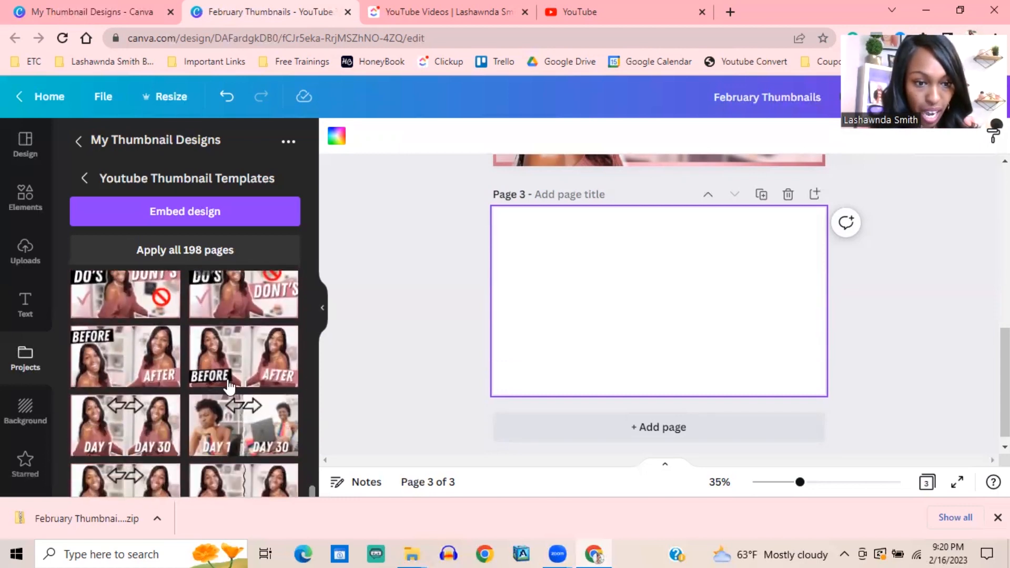
left_click(241, 361)
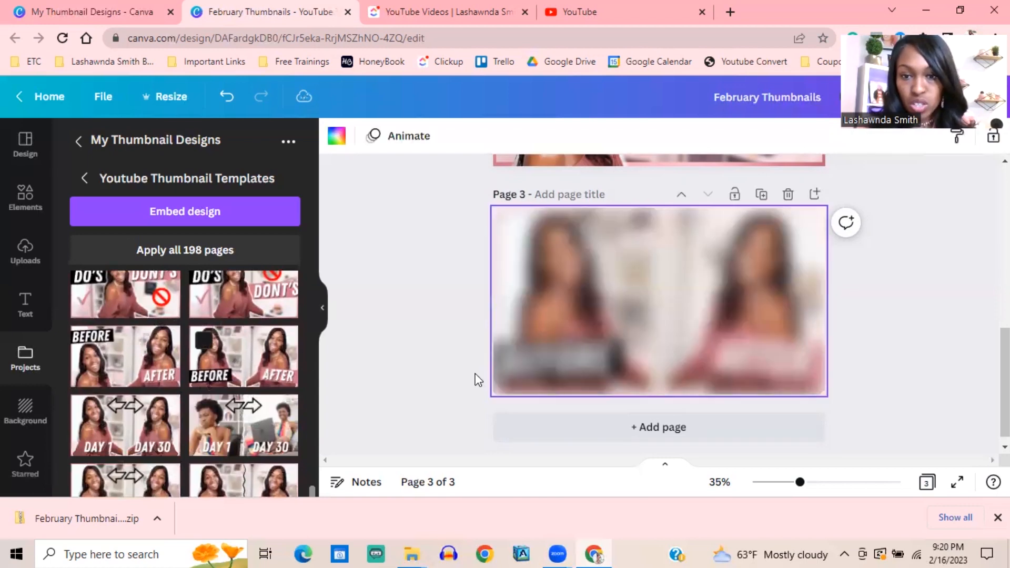
Add a fourth page and apply the Before/After template with two opposing arrows to it
left_click(574, 425)
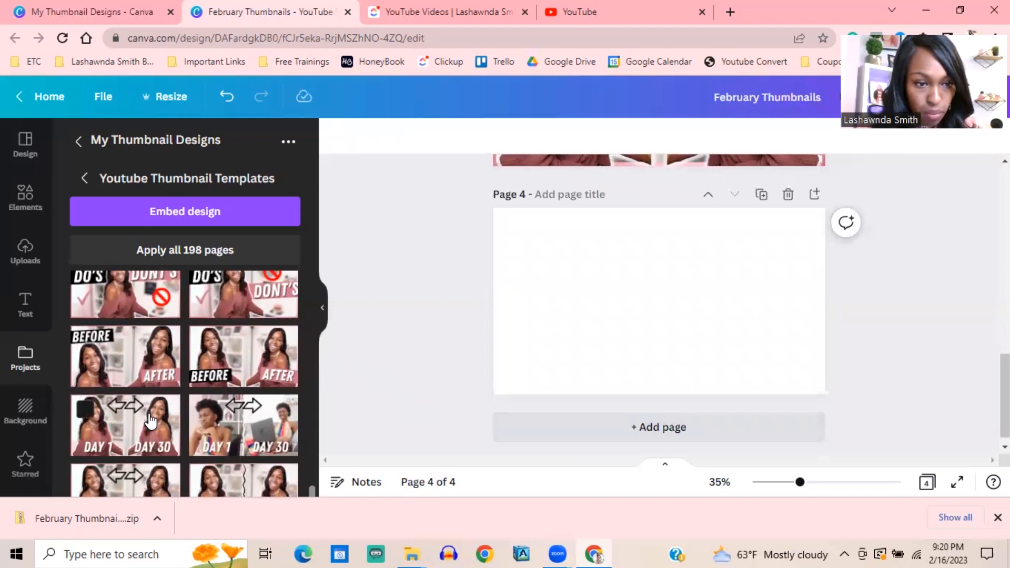
scroll(150, 421, "down", 3)
scroll(135, 388, "down", 2)
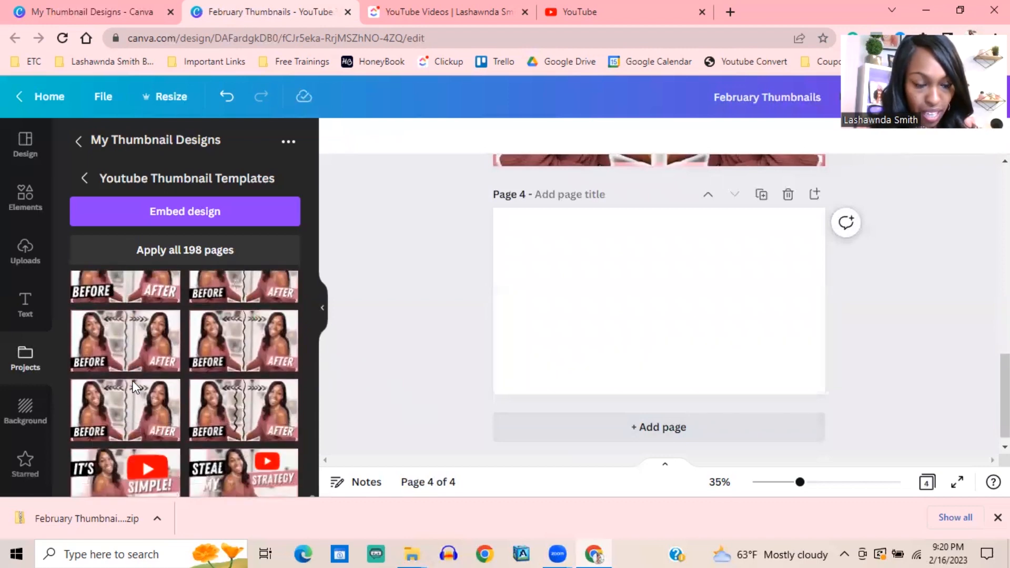
scroll(134, 385, "up", 2)
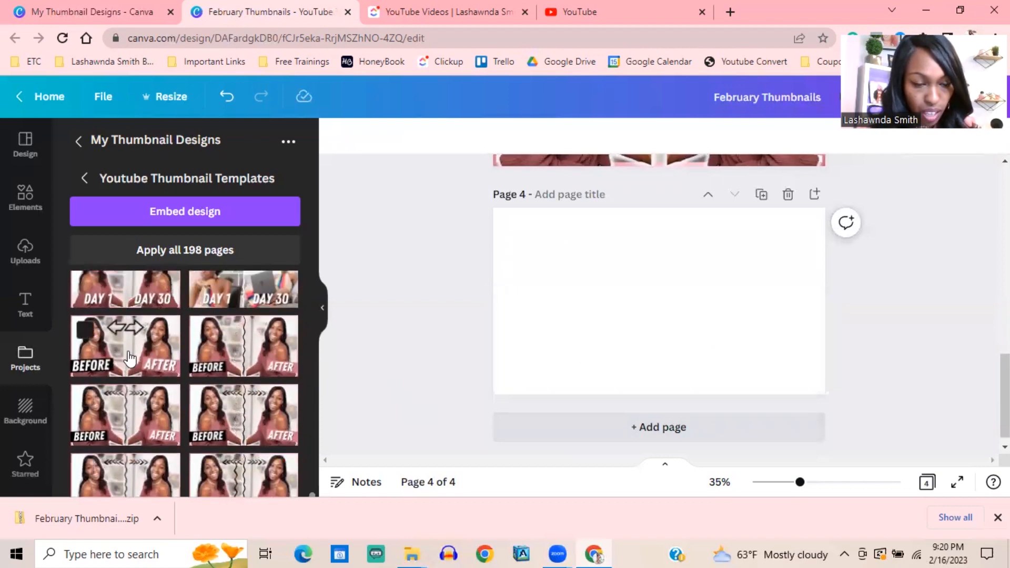
left_click(130, 360)
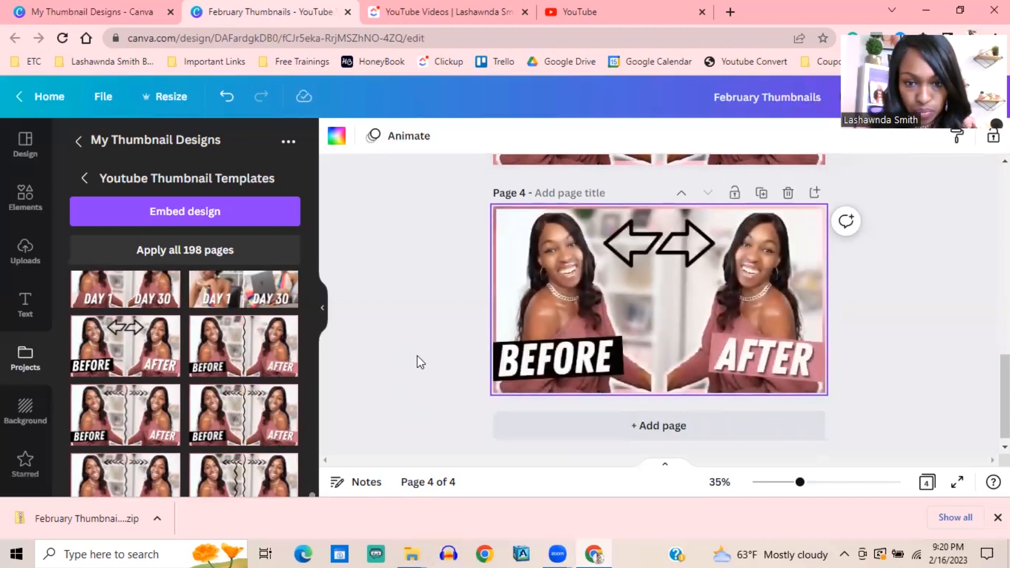
Add a fifth page and apply the template with BEFORE above the first photo and AFTER below the second
scroll(229, 404, "down", 5)
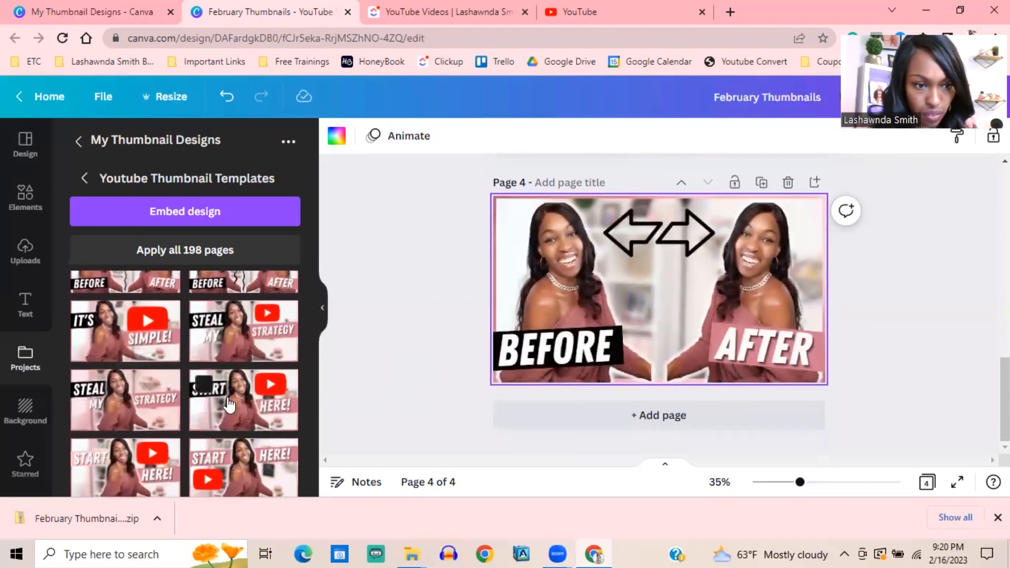
scroll(229, 404, "up", 3)
scroll(178, 401, "up", 3)
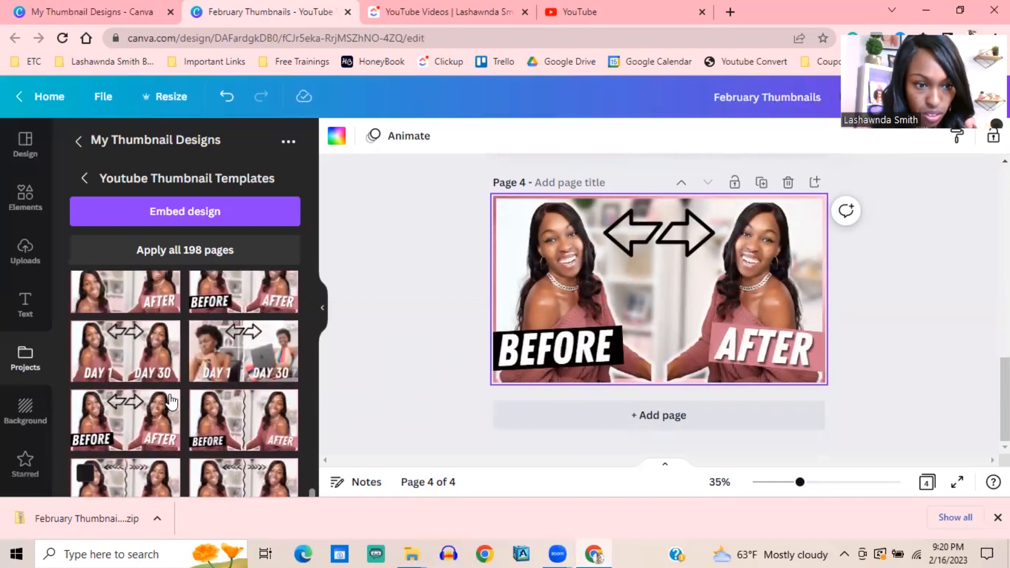
scroll(171, 403, "up", 3)
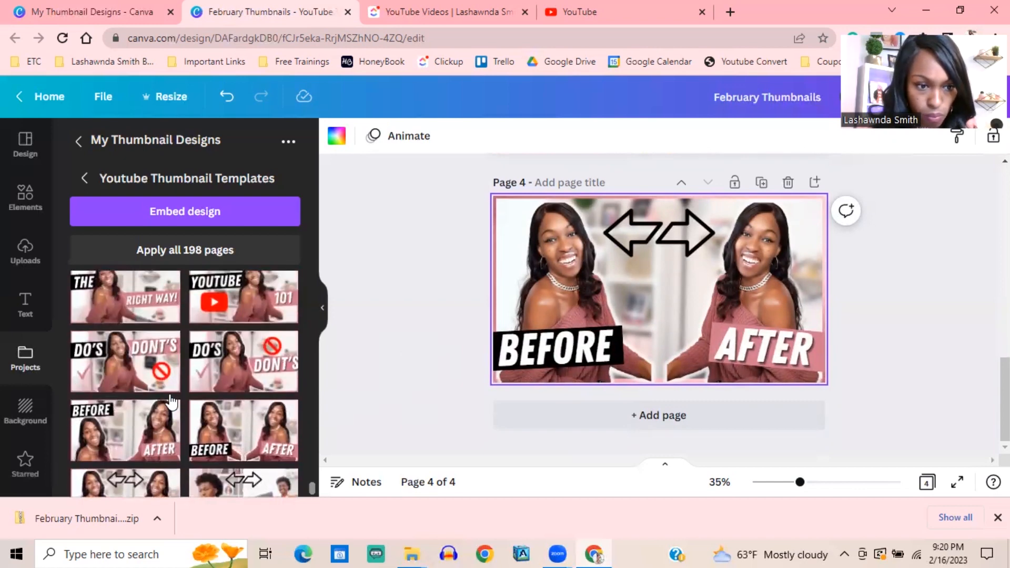
scroll(168, 402, "down", 2)
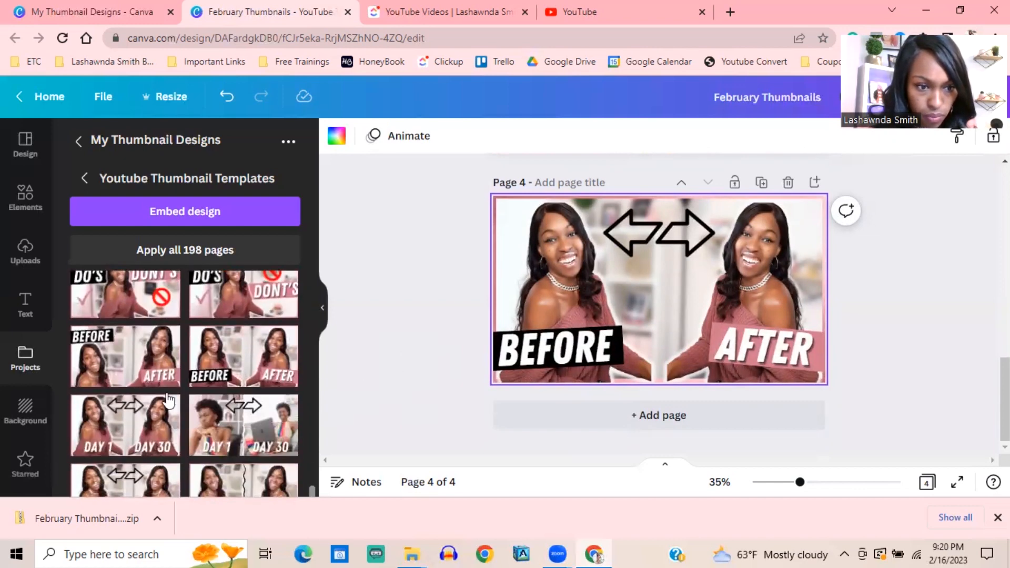
left_click(619, 428)
left_click(130, 377)
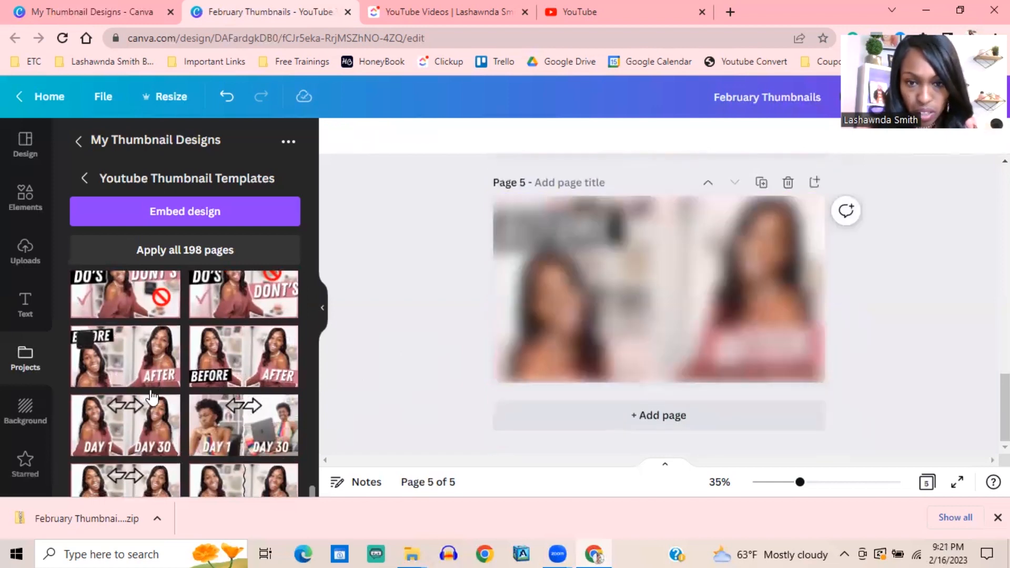
scroll(356, 349, "up", 6)
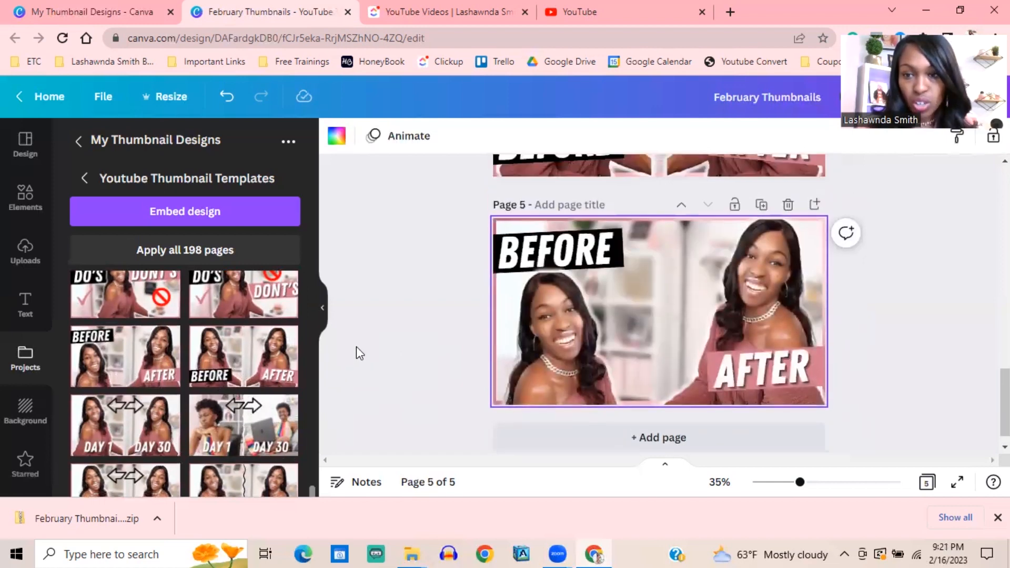
scroll(360, 352, "up", 2)
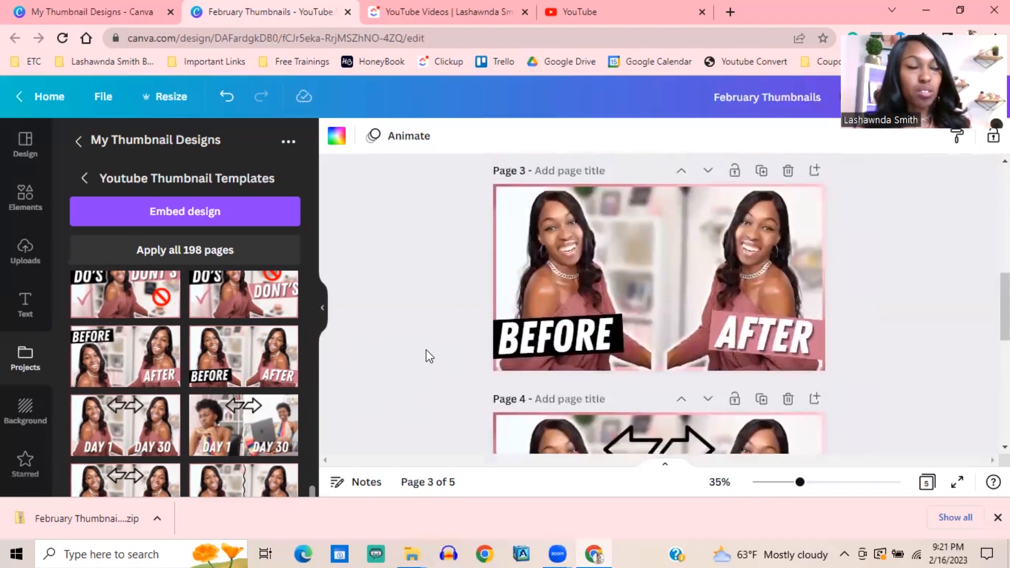
Add a sixth page and apply the TUTORIAL FOR COACHES template with the ClickUp logo to it
scroll(430, 356, "down", 5)
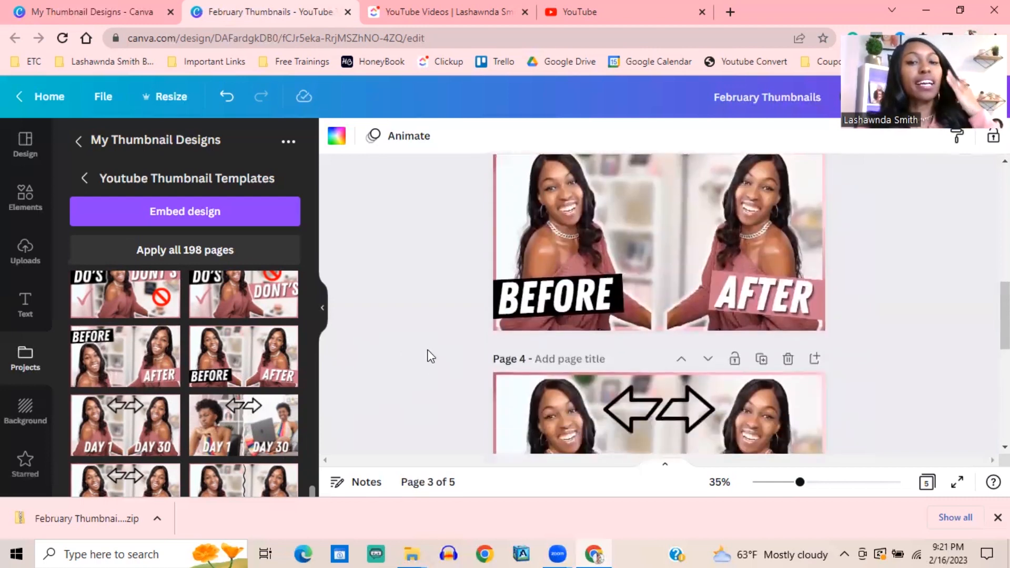
left_click(554, 429)
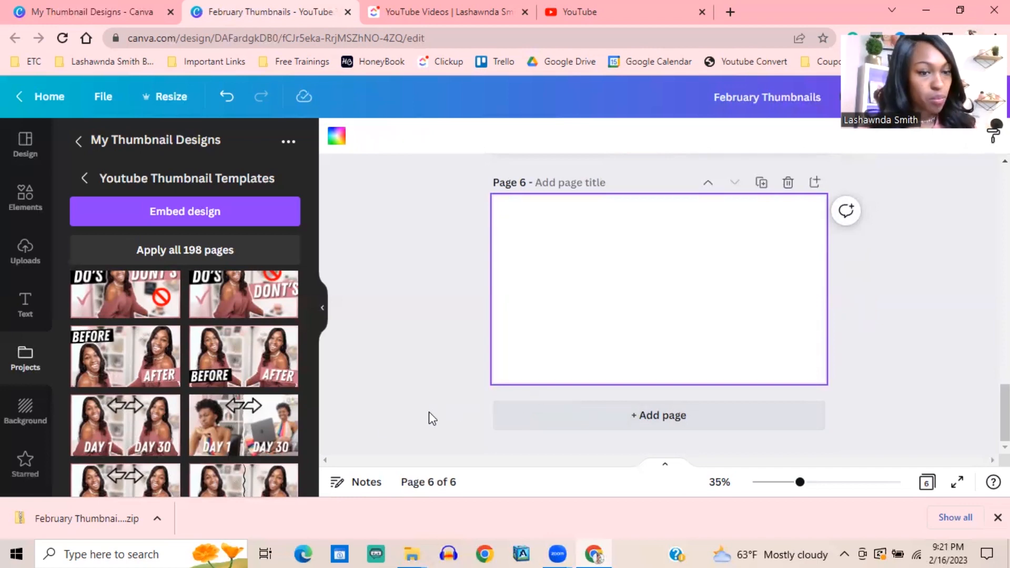
scroll(229, 434, "down", 10)
scroll(229, 436, "down", 15)
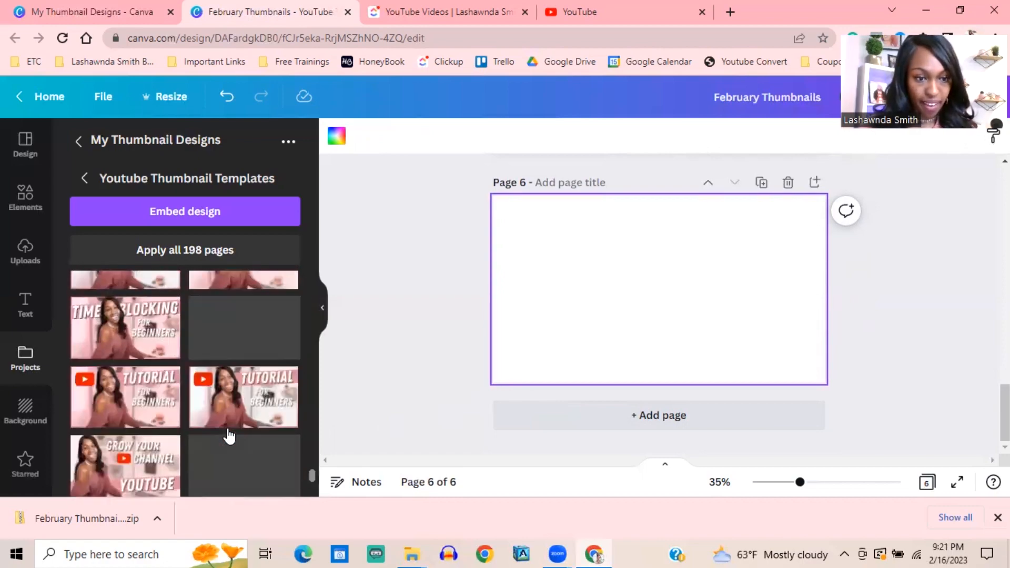
scroll(226, 429, "down", 15)
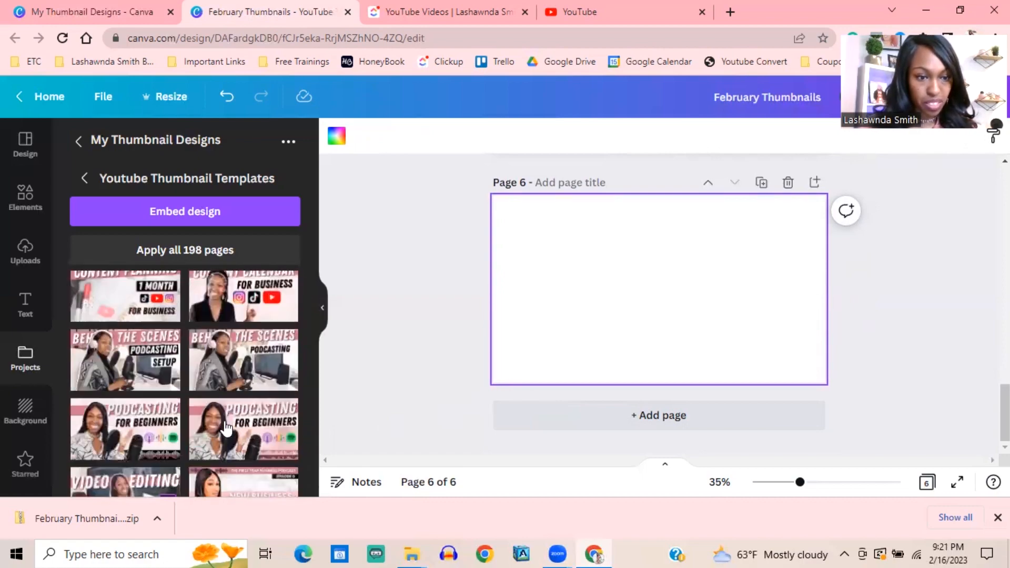
scroll(227, 429, "down", 10)
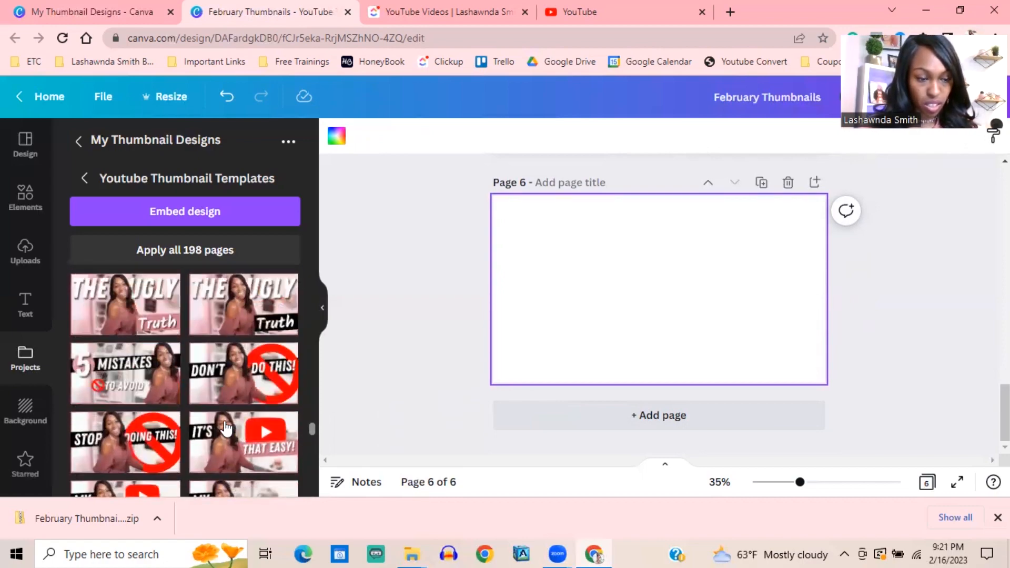
scroll(226, 429, "up", 10)
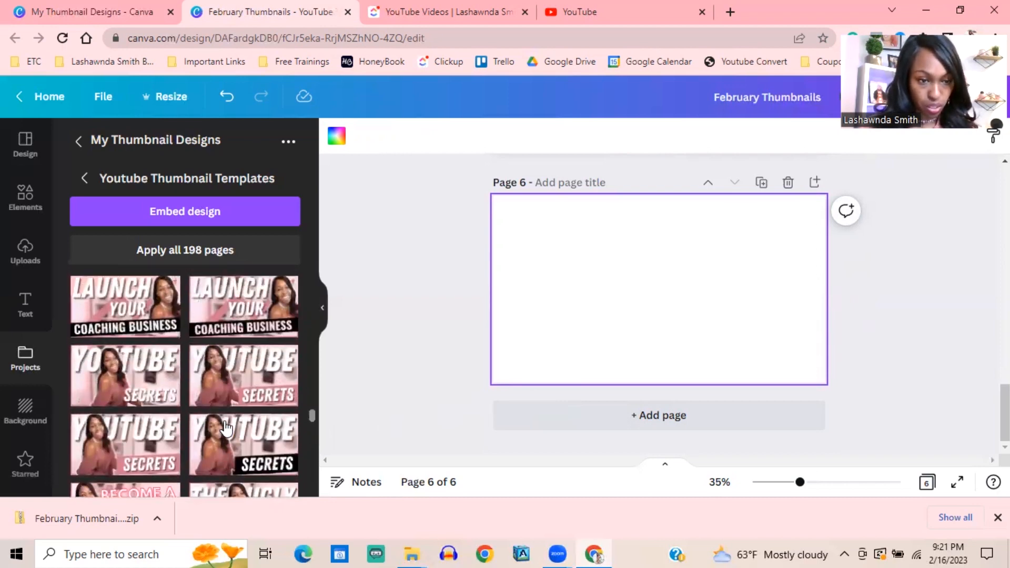
scroll(225, 426, "up", 10)
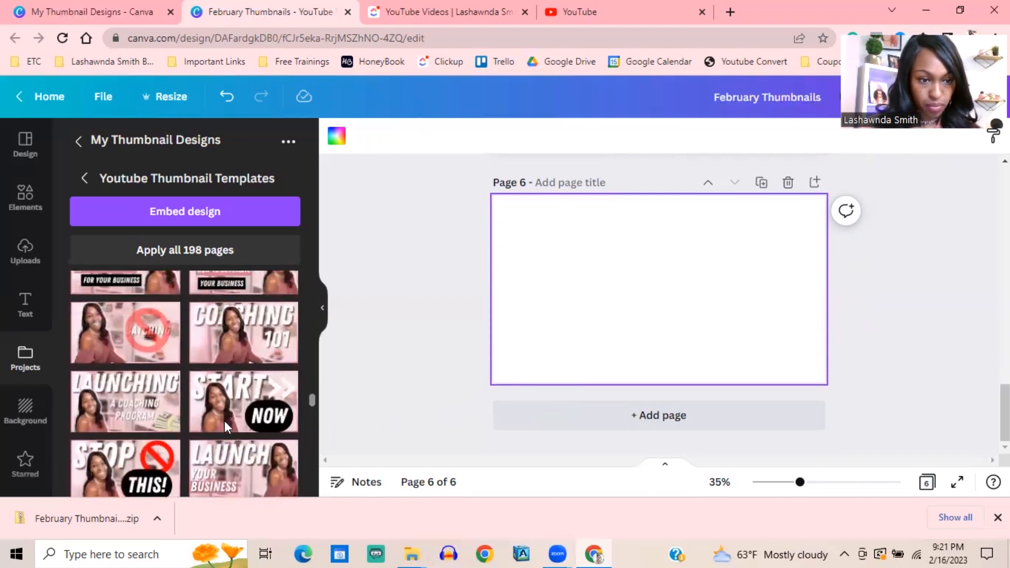
scroll(225, 427, "up", 2)
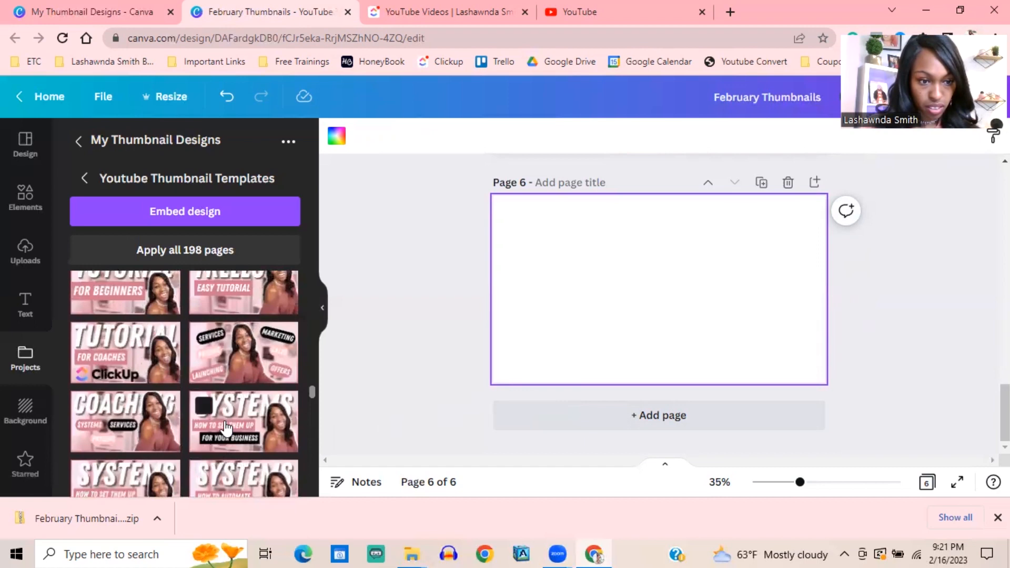
left_click(127, 361)
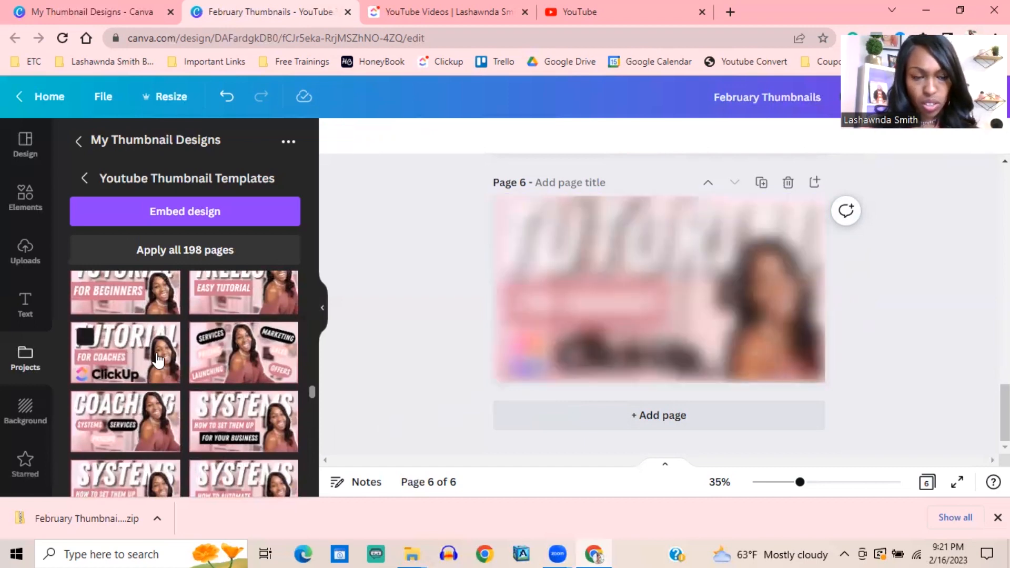
Try the TRELLO EASY TUTORIAL template on page 6 and reapply the ClickUp TUTORIAL FOR COACHES template
scroll(250, 346, "up", 1)
scroll(251, 346, "up", 1)
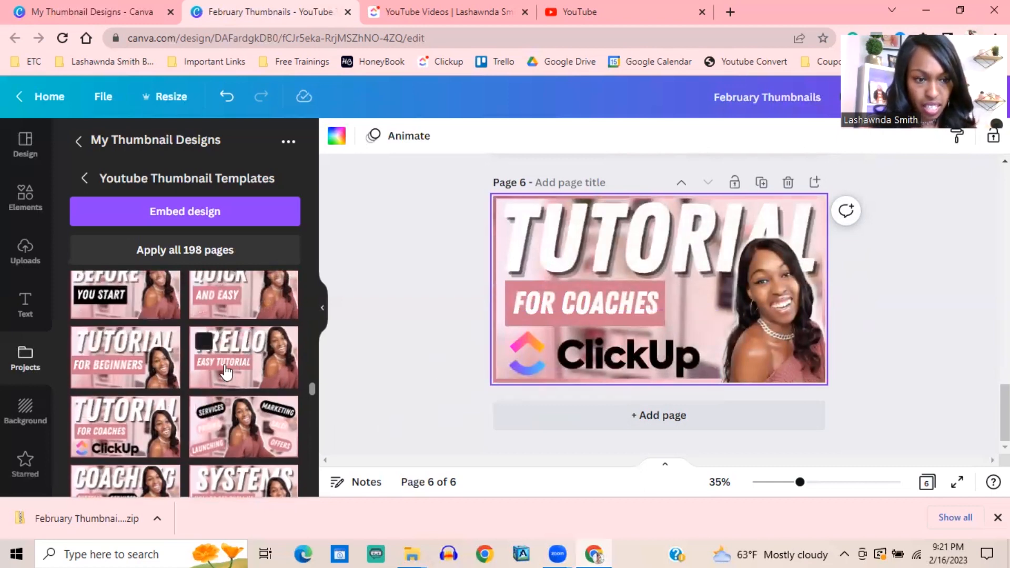
left_click(257, 359)
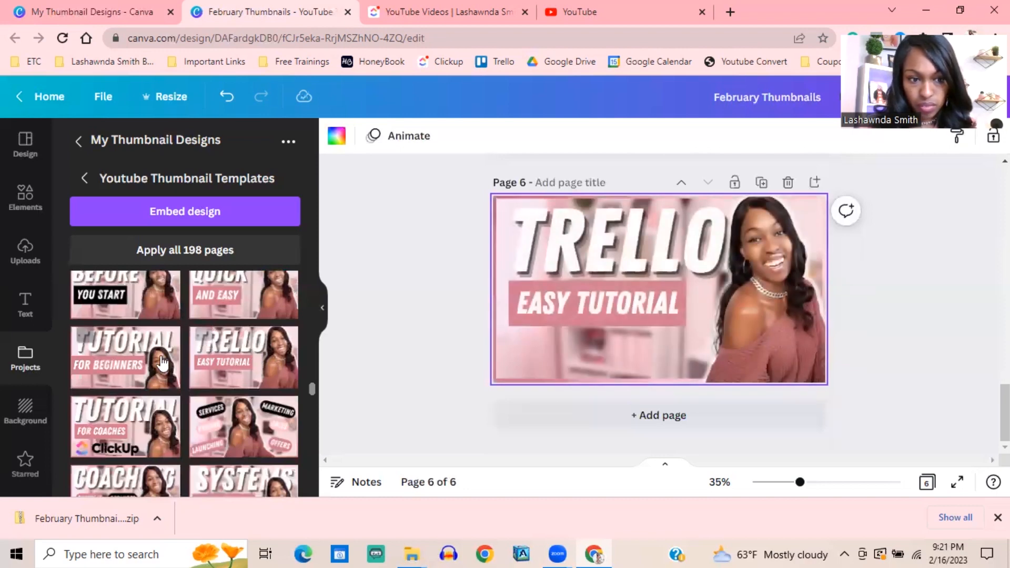
left_click(150, 421)
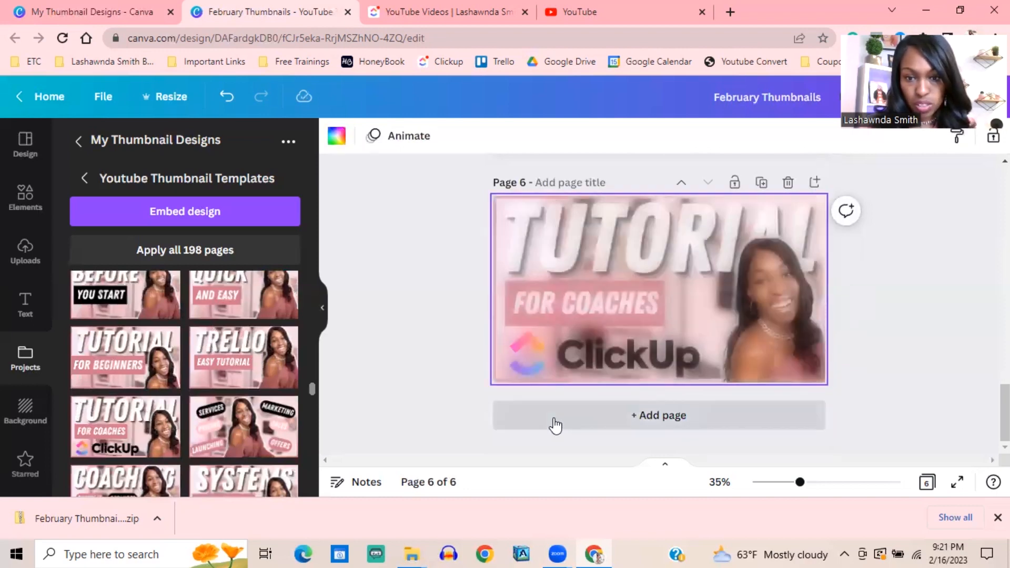
Add page 7 with the TRELLO EASY TUTORIAL template and page 8 with the TUTORIAL FOR BEGINNERS template
left_click(553, 421)
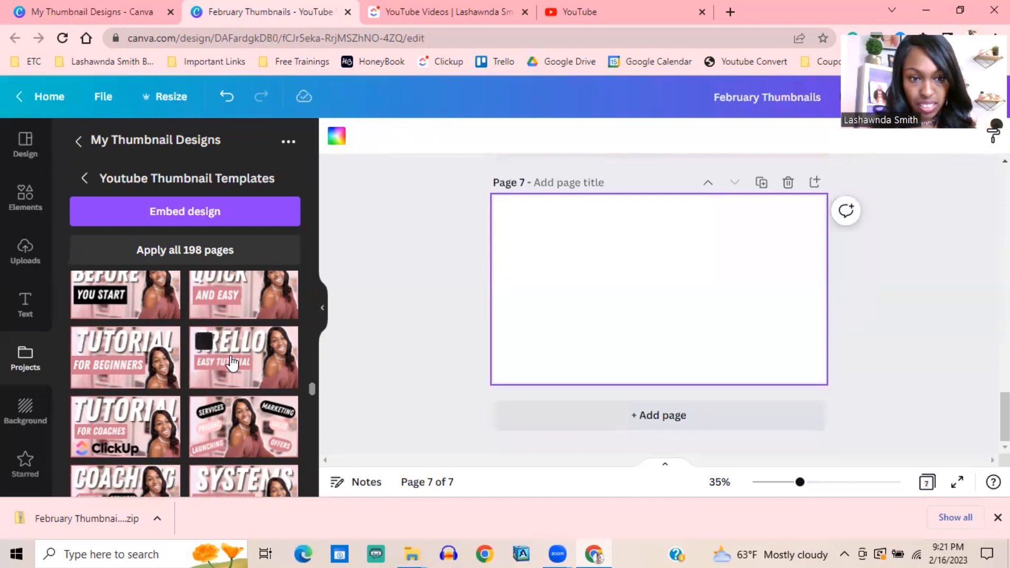
left_click(232, 363)
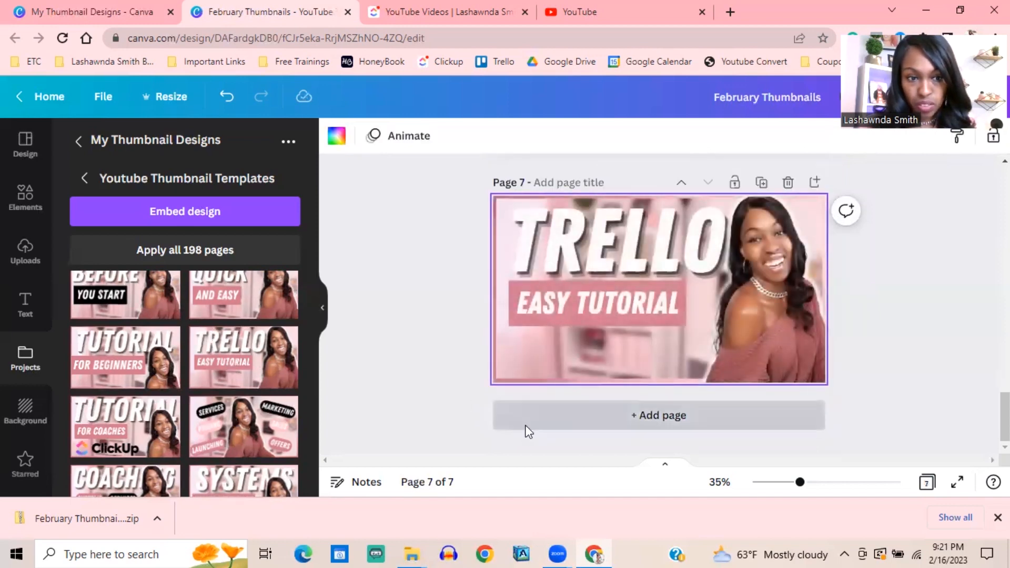
left_click(527, 421)
left_click(169, 363)
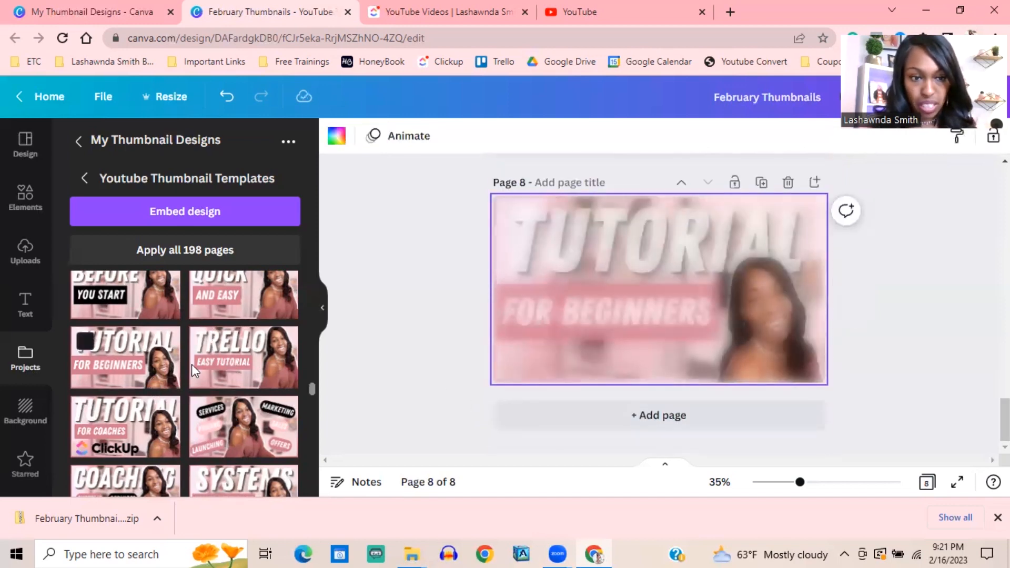
Look through the How To, Plan With Me and neighbouring template pages for the next thumbnail layout
scroll(389, 337, "up", 2)
scroll(248, 362, "up", 2)
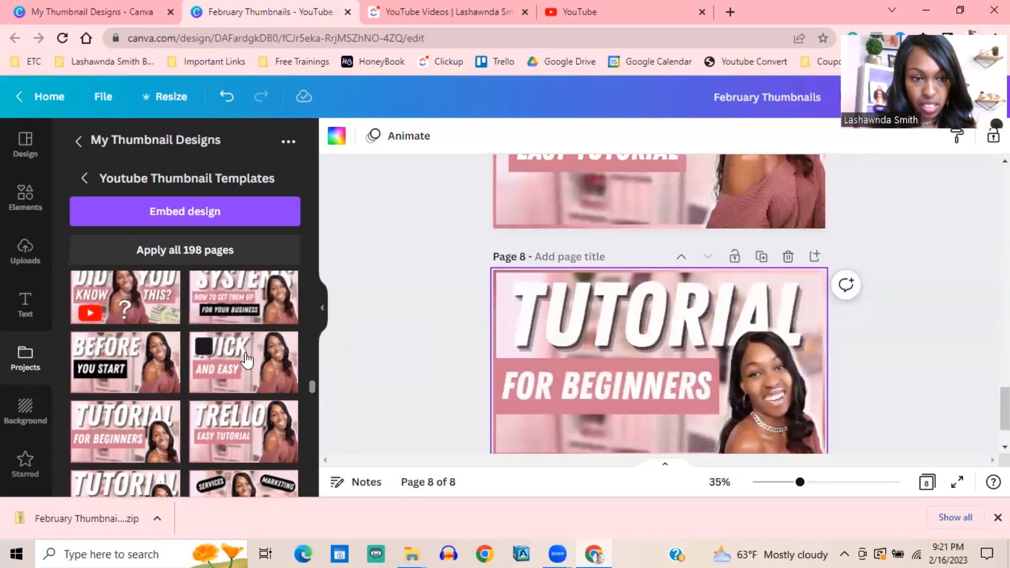
scroll(247, 362, "up", 2)
scroll(247, 362, "up", 3)
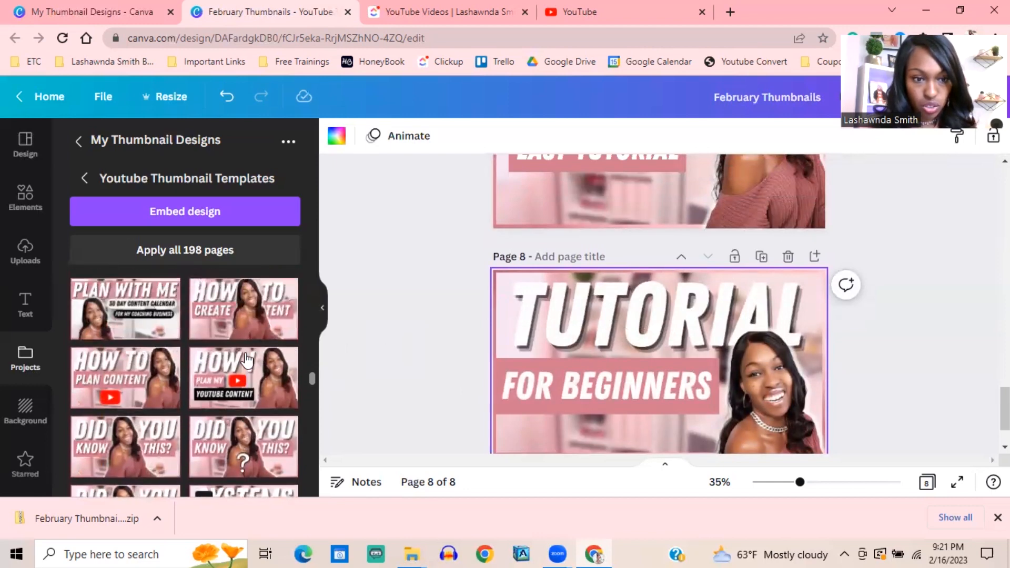
scroll(247, 362, "up", 1)
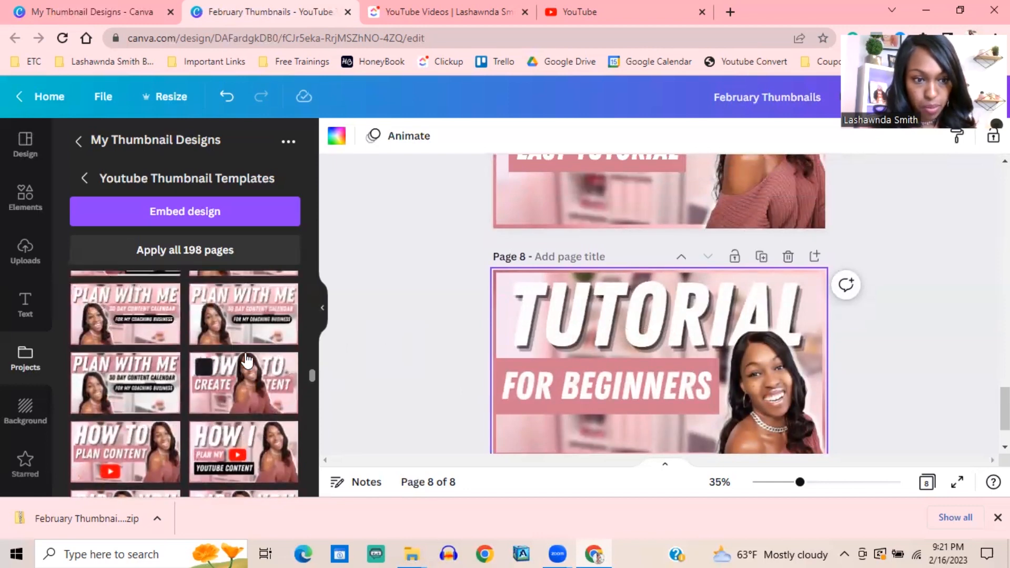
scroll(247, 358, "up", 2)
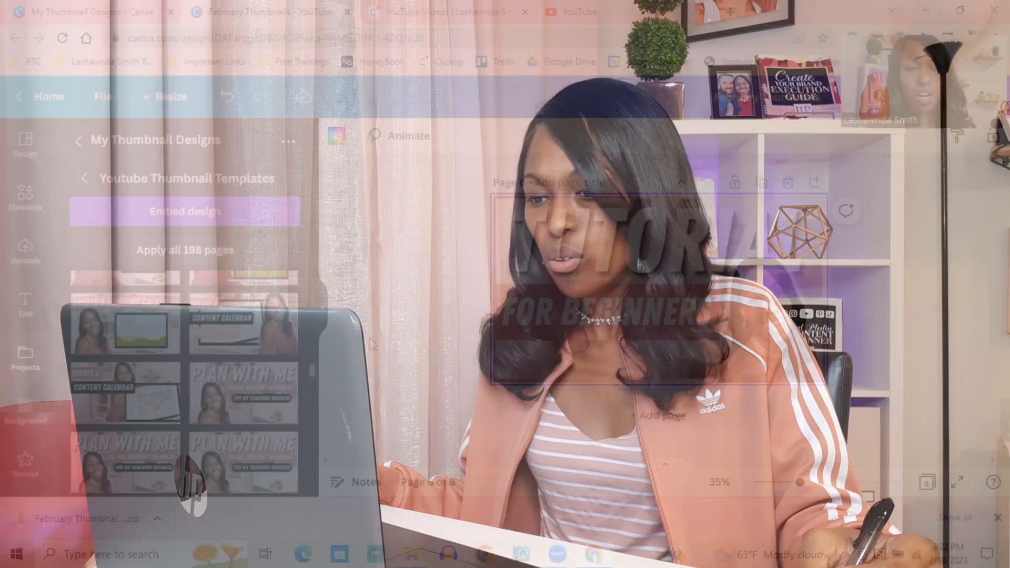
scroll(185, 384, "down", 10)
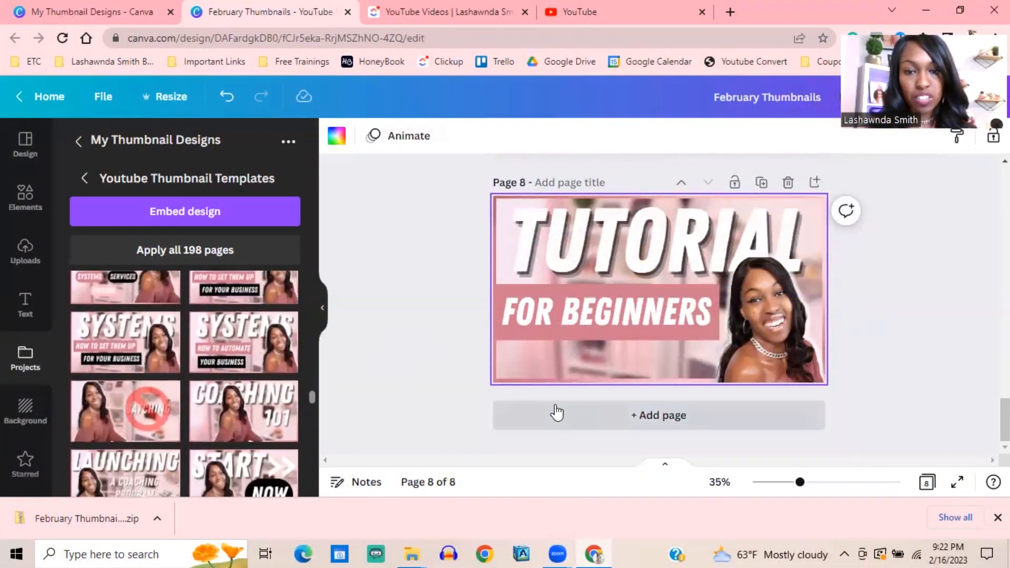
Add pages 9 and 10 to the design while checking the saved templates for further layouts
left_click(557, 412)
scroll(175, 352, "down", 5)
scroll(176, 353, "up", 10)
scroll(119, 320, "up", 2)
left_click(559, 427)
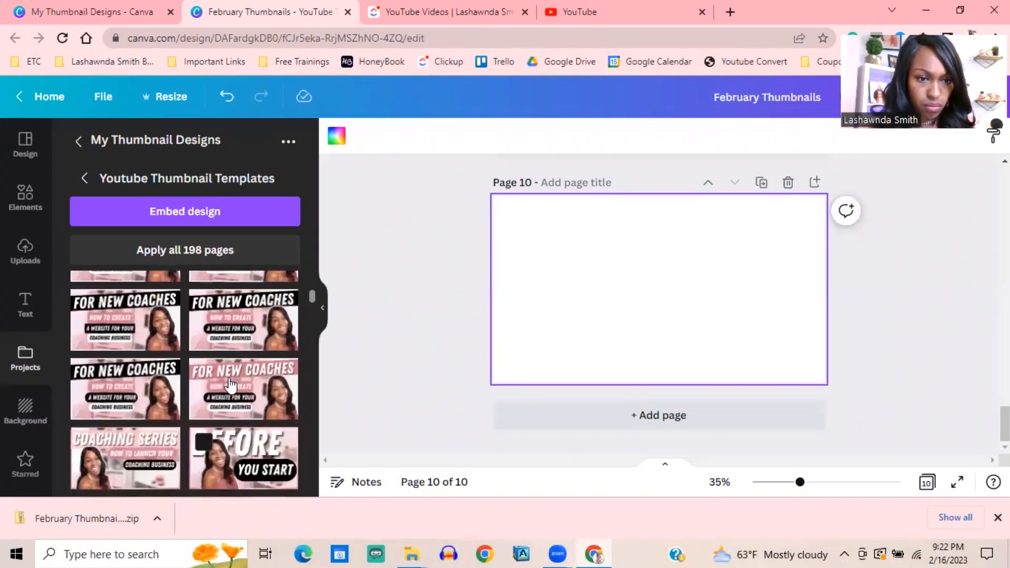
scroll(230, 384, "up", 10)
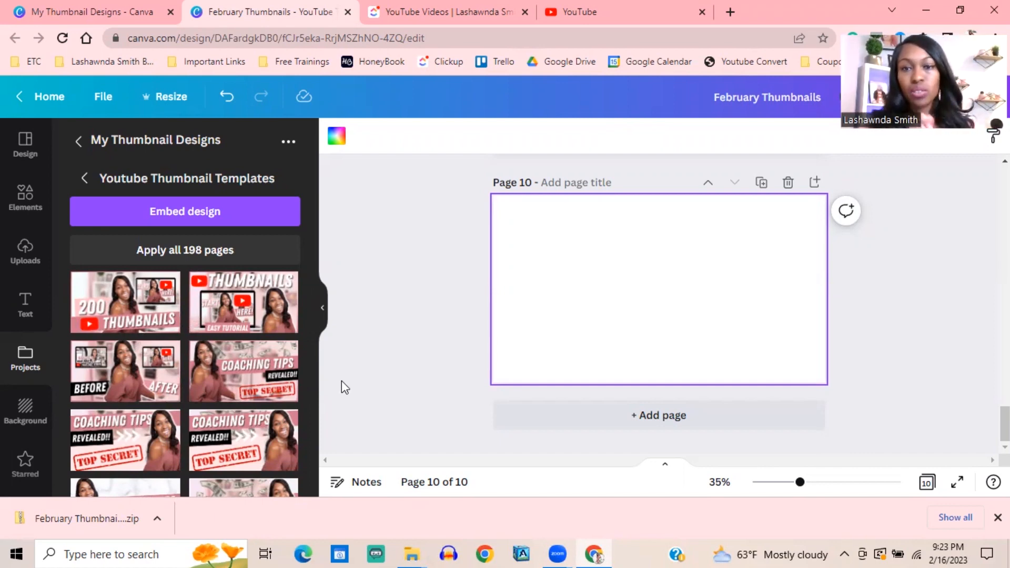
Replace the 30 DAY CONTENT CALENDAR text on page 2 with HOW I CREATE MY YOUTUBE THUMBNAILS and narrow its text box
scroll(423, 332, "up", 15)
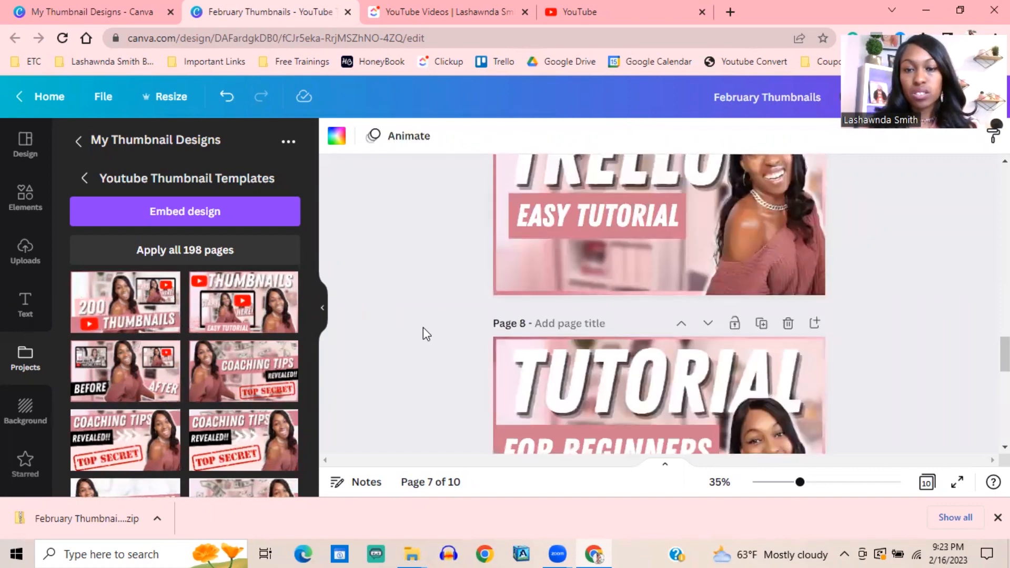
scroll(424, 328, "up", 5)
scroll(423, 327, "down", 3)
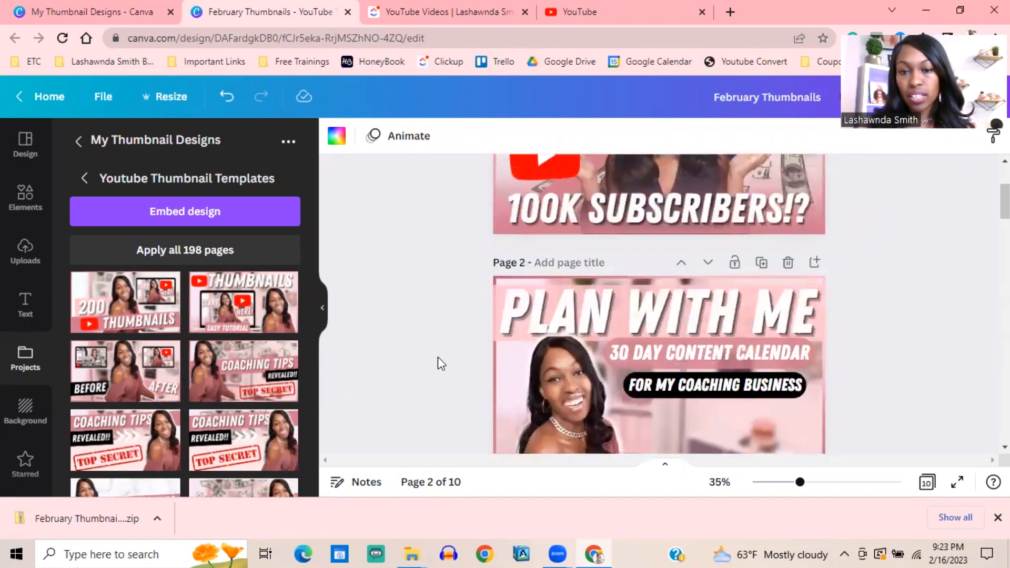
scroll(462, 351, "down", 1)
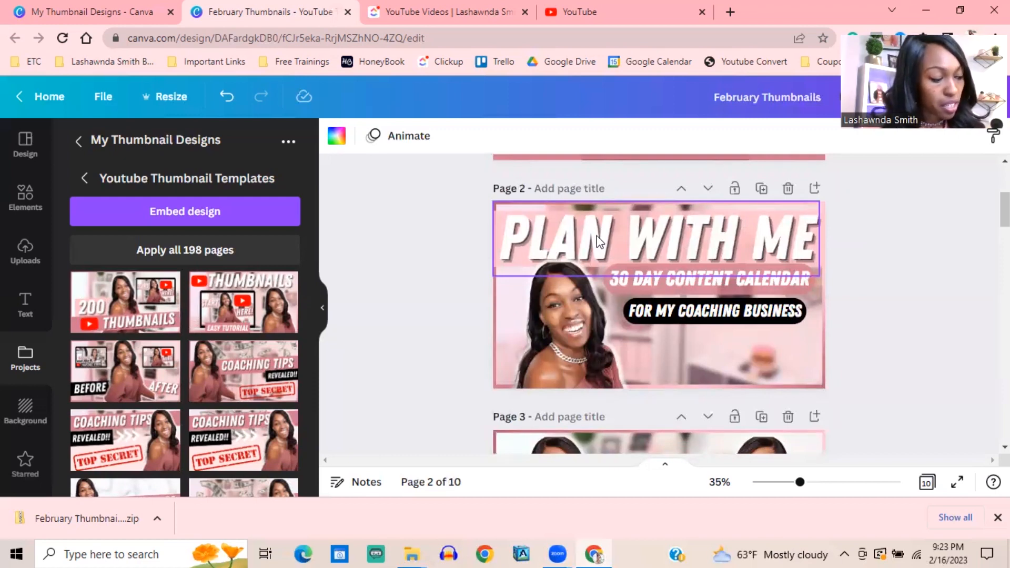
double_click(652, 284)
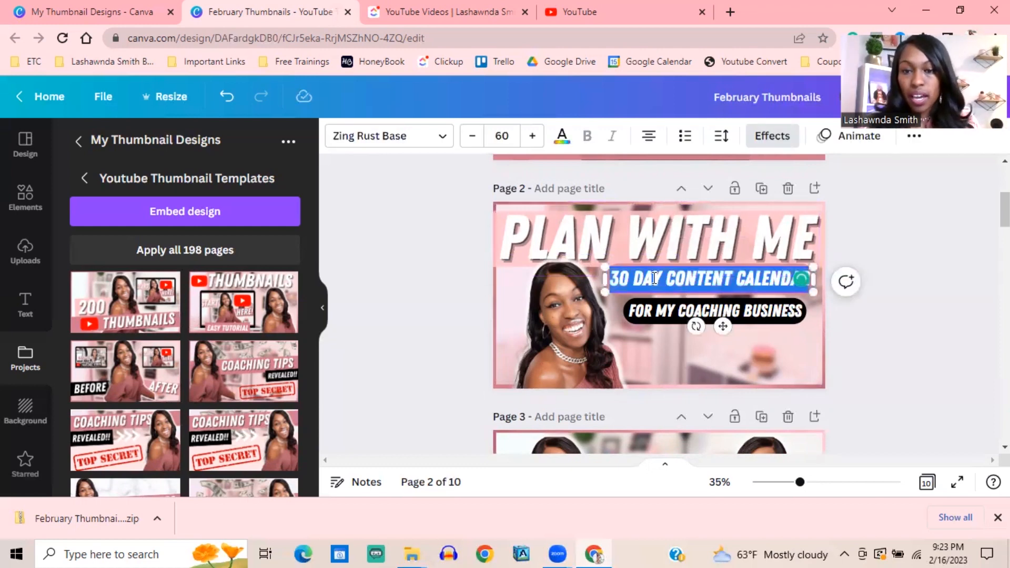
type("HOW I CREATE")
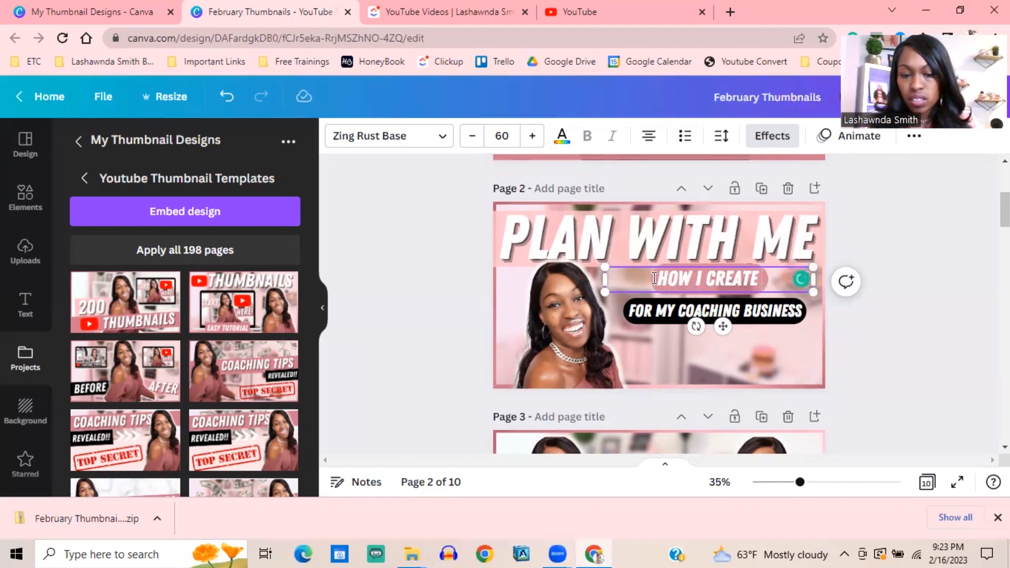
type(" MY  YOUTU")
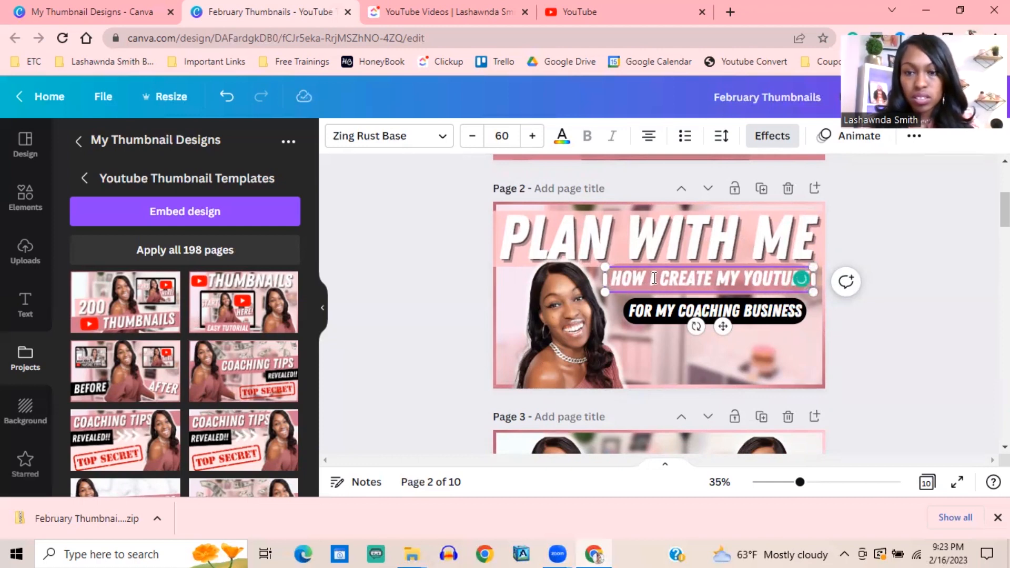
type("BE THU")
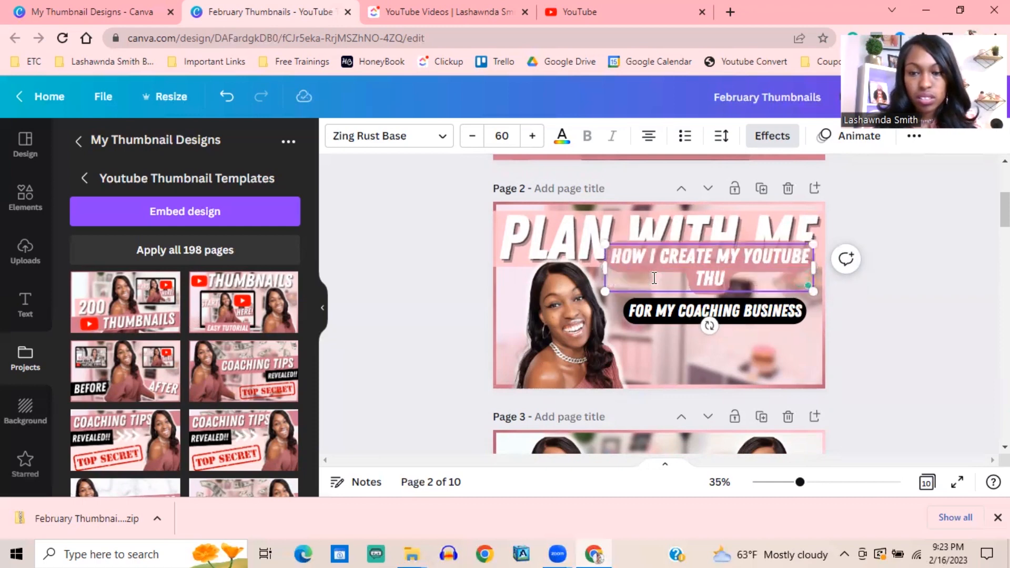
type("MBNAILS")
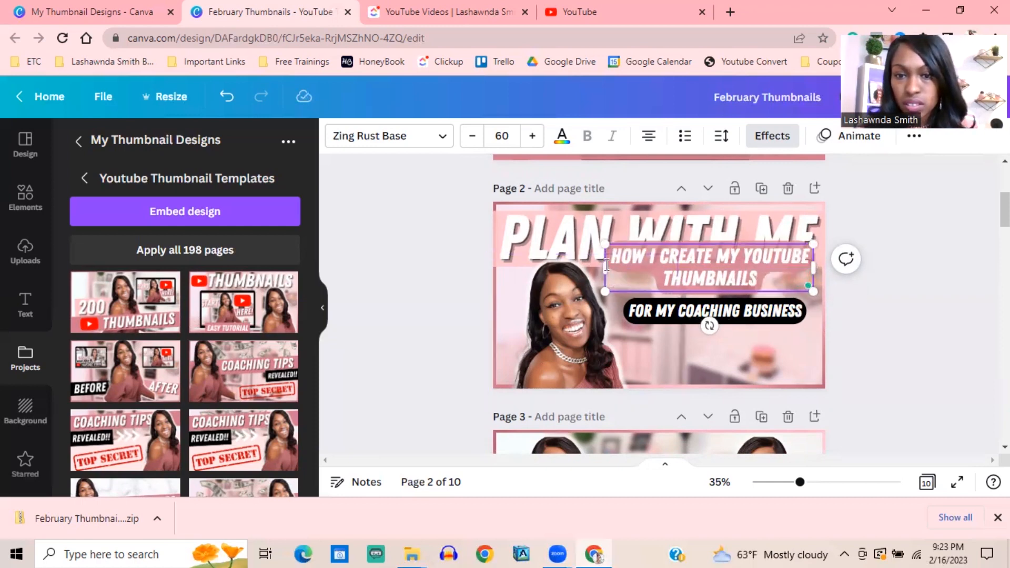
left_click_drag(602, 267, 633, 283)
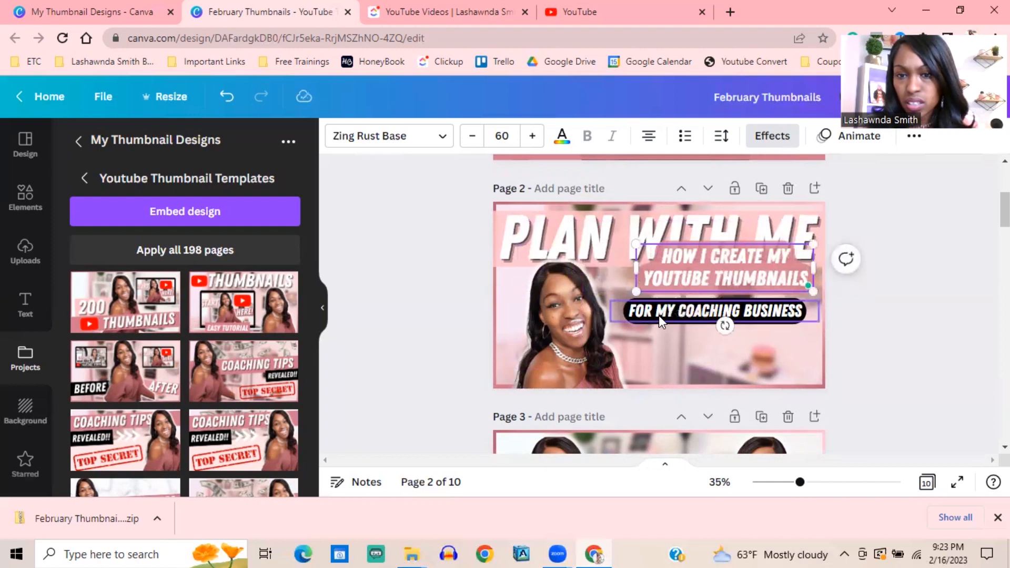
Delete the FOR MY COACHING BUSINESS label from page 2 and move the thumbnails subheading down below the PLAN WITH ME title
left_click(659, 315)
left_click_drag(658, 315, 667, 340)
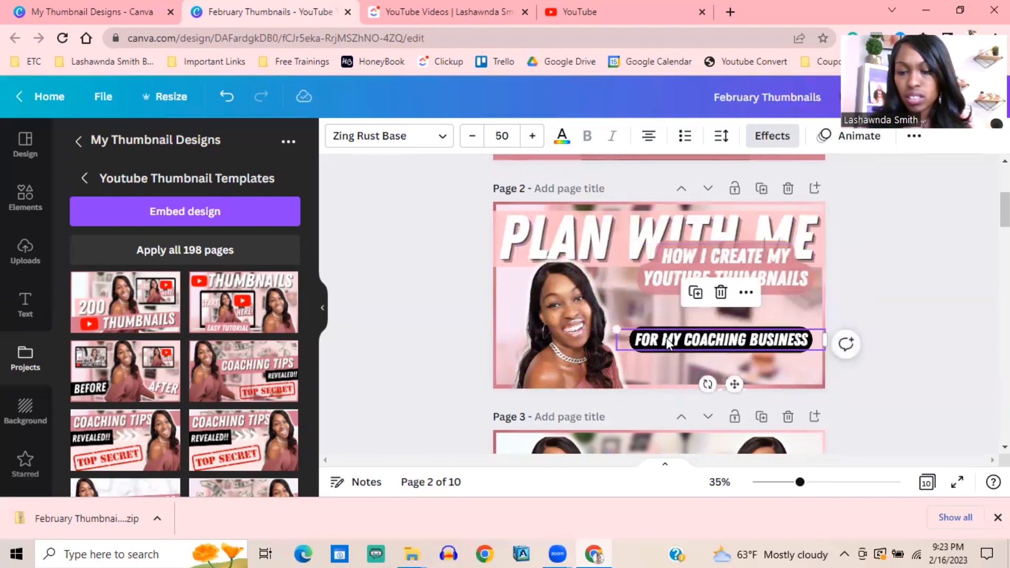
key("Delete")
left_click(733, 305)
mouse_move(733, 304)
left_mouse_down()
mouse_move(730, 333)
mouse_move(733, 306)
left_mouse_up()
double_click(693, 234)
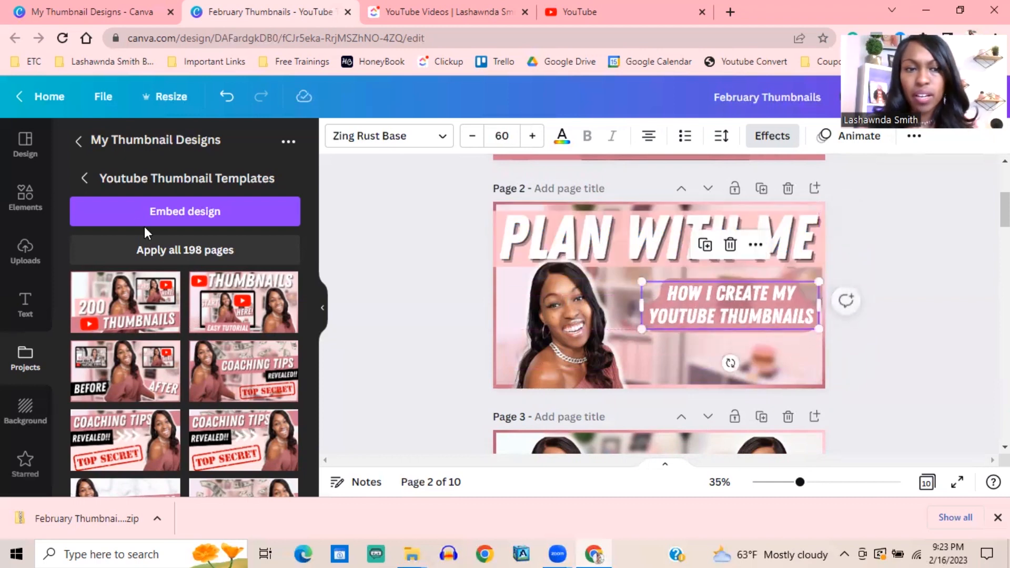
Search the elements for "canva" and place the round Canva logo graphic below the thumbnails subheading on page 2
left_click(26, 192)
left_click(131, 152)
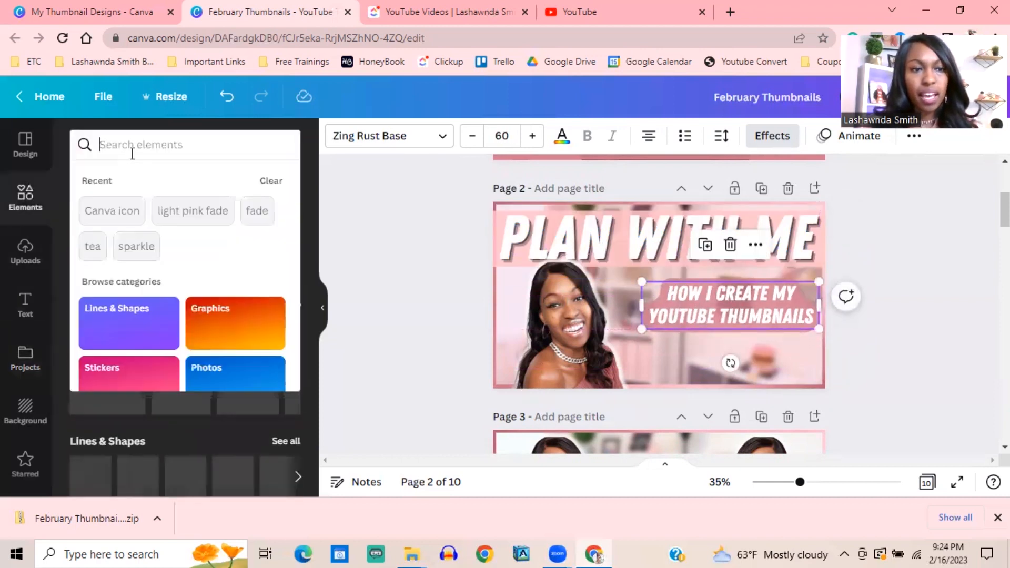
type("canva")
key("Return")
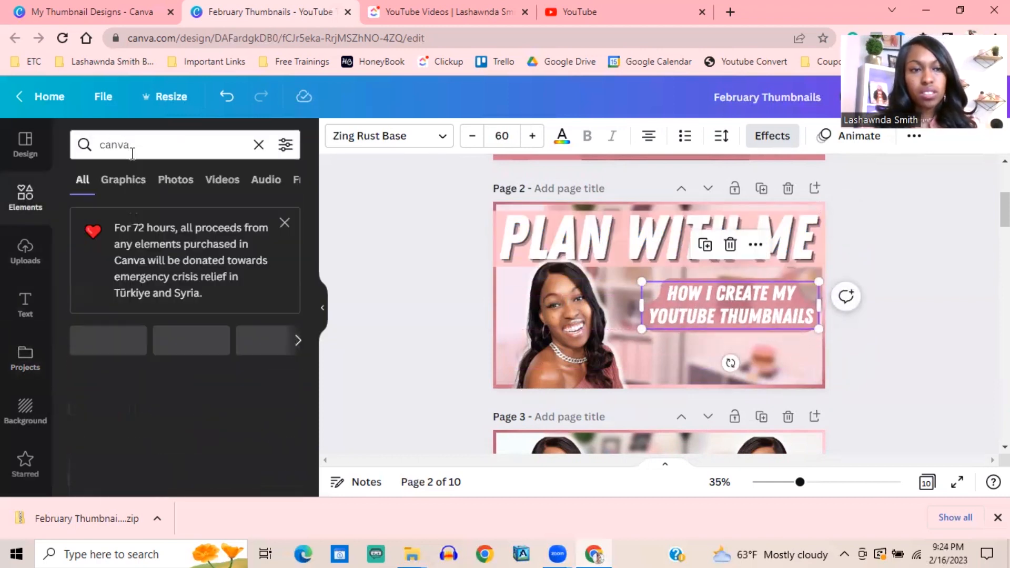
left_click_drag(102, 352, 728, 353)
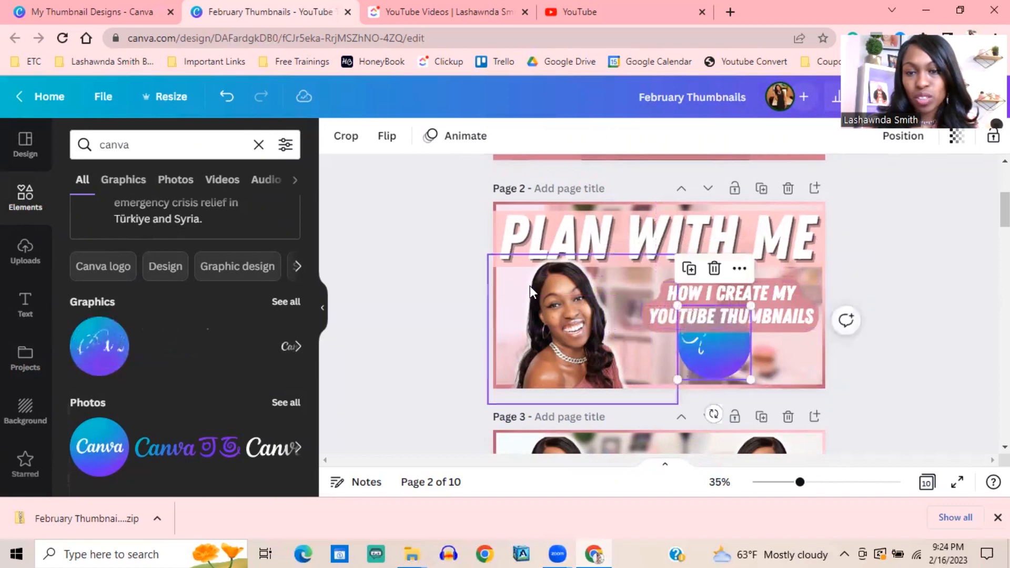
Add a blank page after page 2 and fill it with a single-image grid from the elements
scroll(459, 281, "down", 3)
scroll(460, 277, "up", 4)
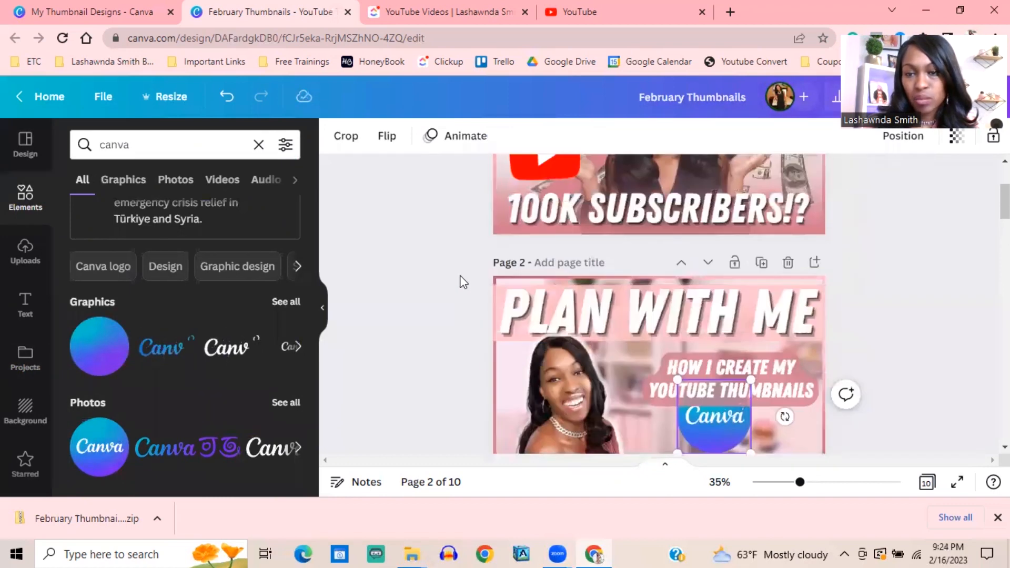
left_click(814, 263)
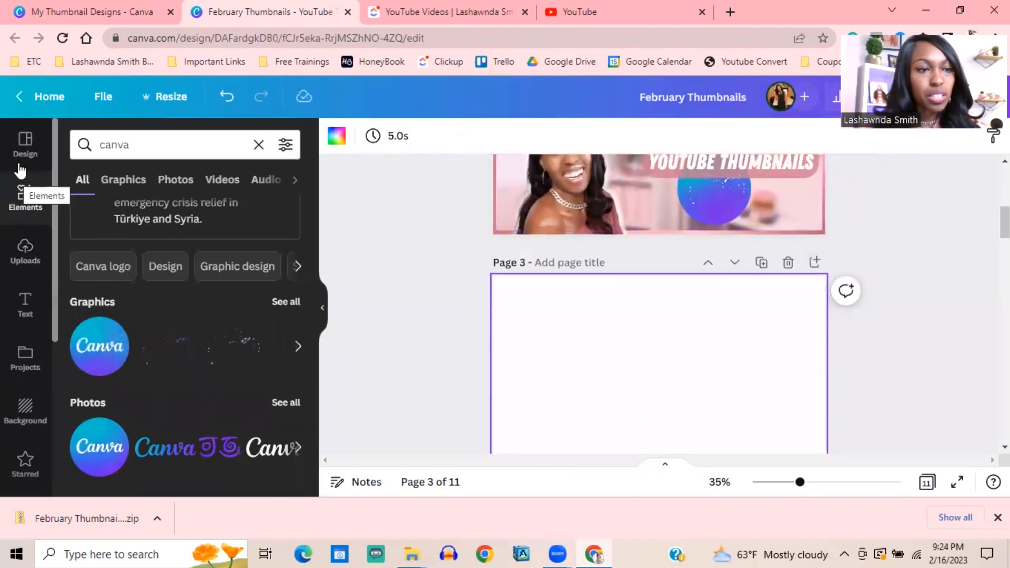
scroll(97, 232, "down", 5)
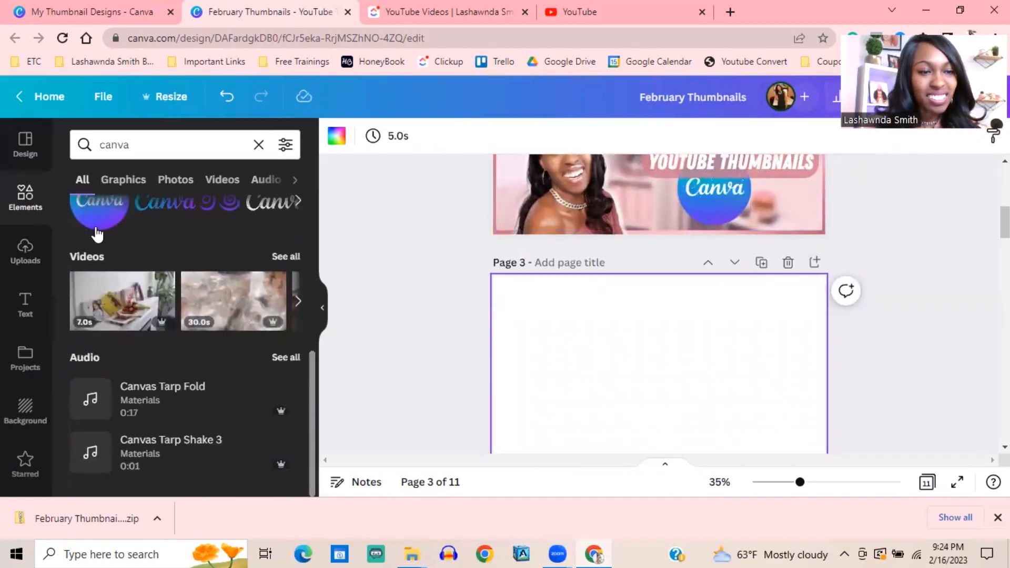
left_click(259, 145)
scroll(132, 322, "down", 10)
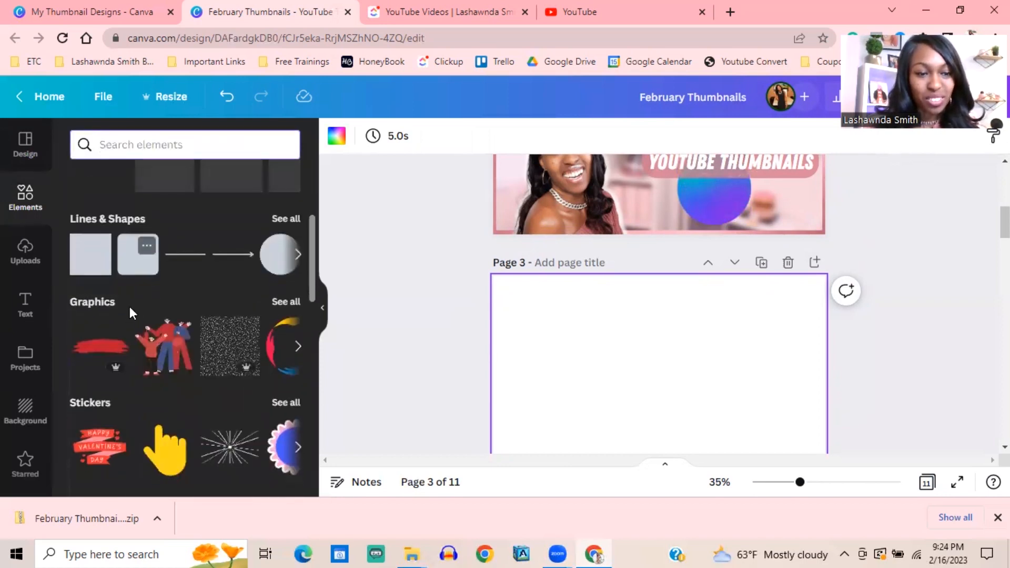
left_click(111, 455)
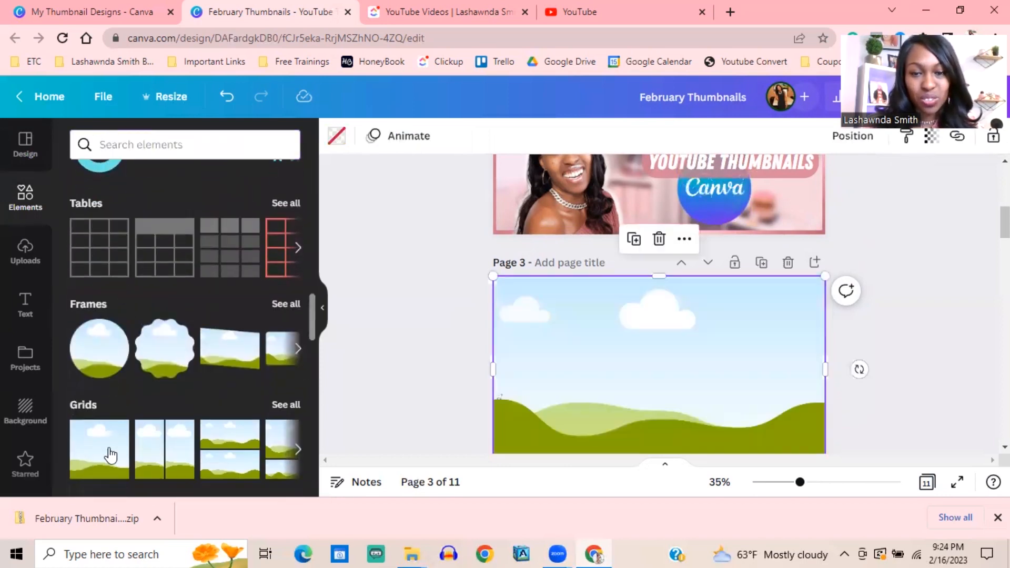
left_click(365, 291)
scroll(561, 326, "up", 1)
scroll(561, 324, "down", 2)
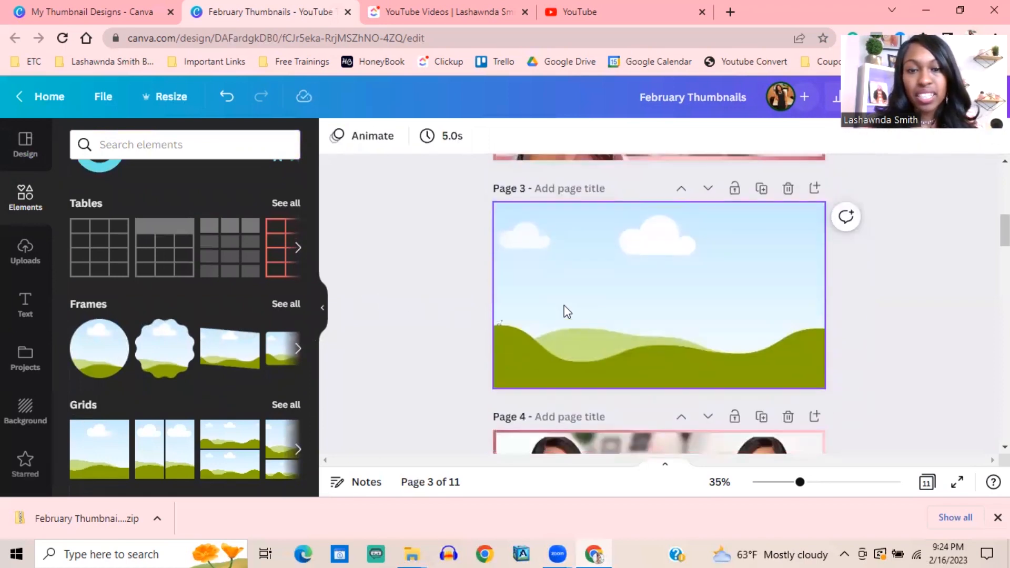
Open the February Shoot photo folder inside the Main YouTube Channel folder
left_click(21, 356)
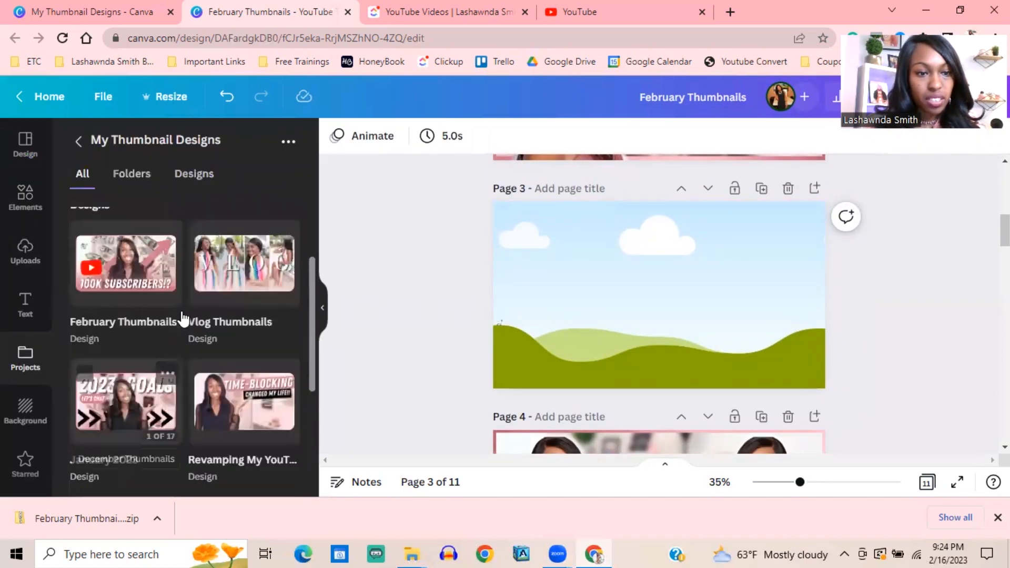
left_click(79, 142)
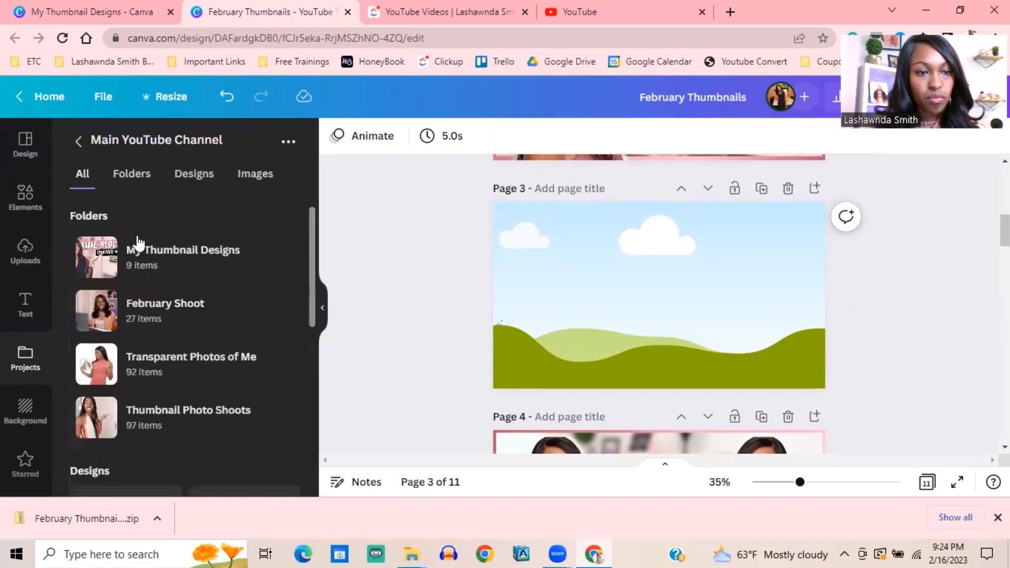
left_click(150, 318)
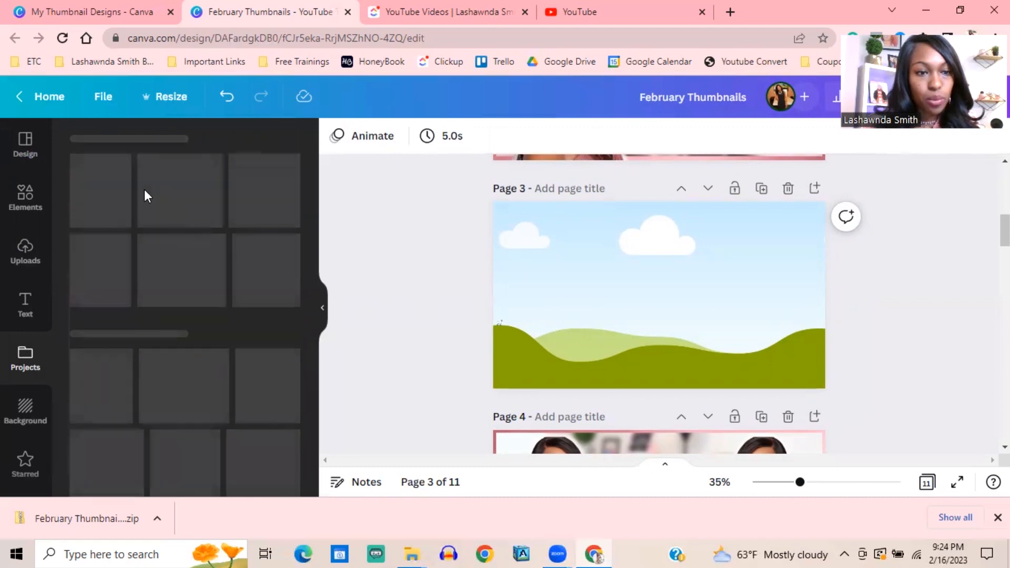
Find a photo of the woman smiling and typing at the laptop and place it in page 3's grid
scroll(210, 304, "down", 1)
scroll(210, 303, "down", 10)
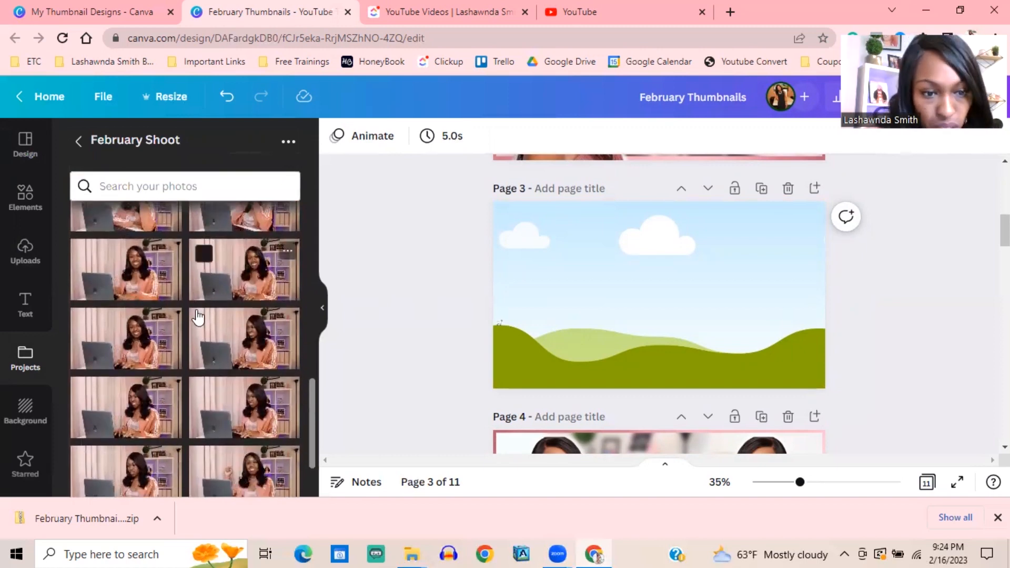
scroll(230, 333, "down", 3)
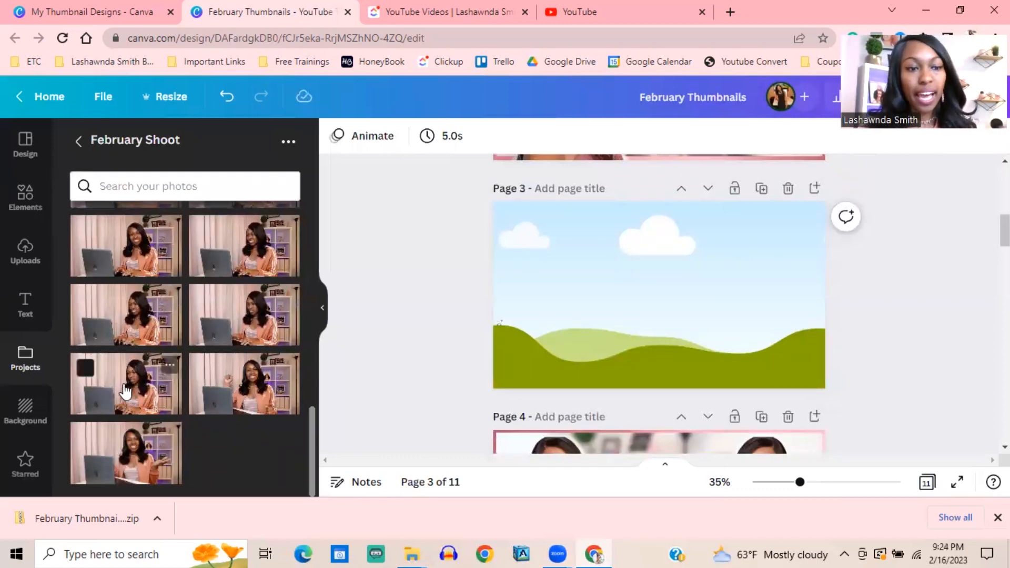
left_click_drag(128, 387, 228, 361)
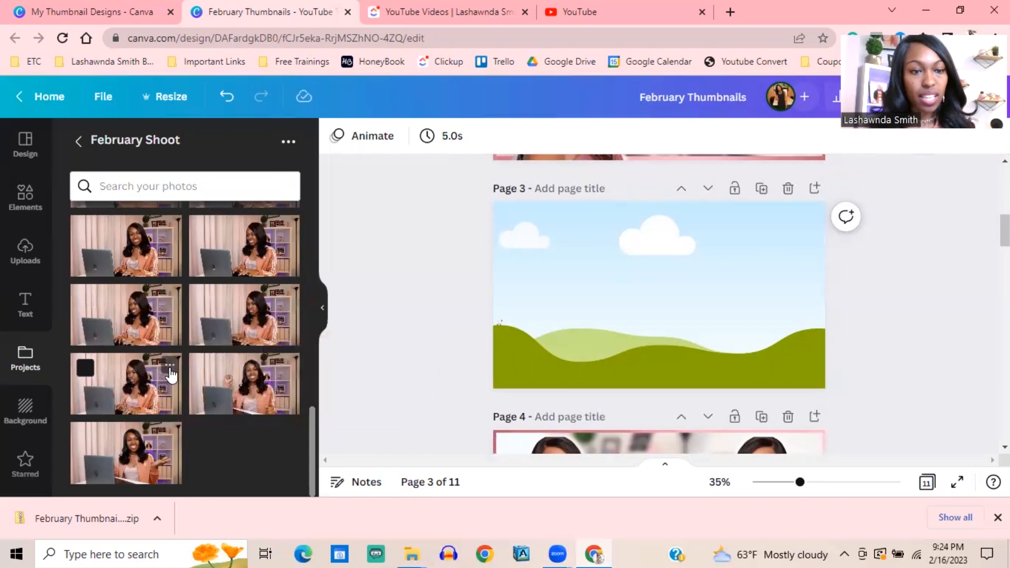
scroll(170, 373, "up", 5)
scroll(170, 355, "up", 5)
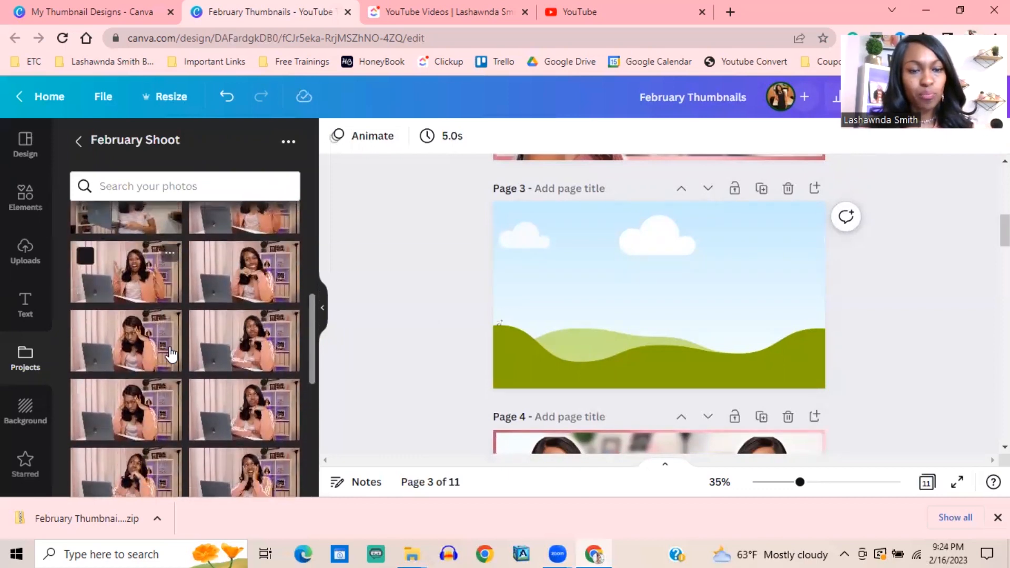
scroll(169, 355, "down", 1)
scroll(170, 355, "down", 3)
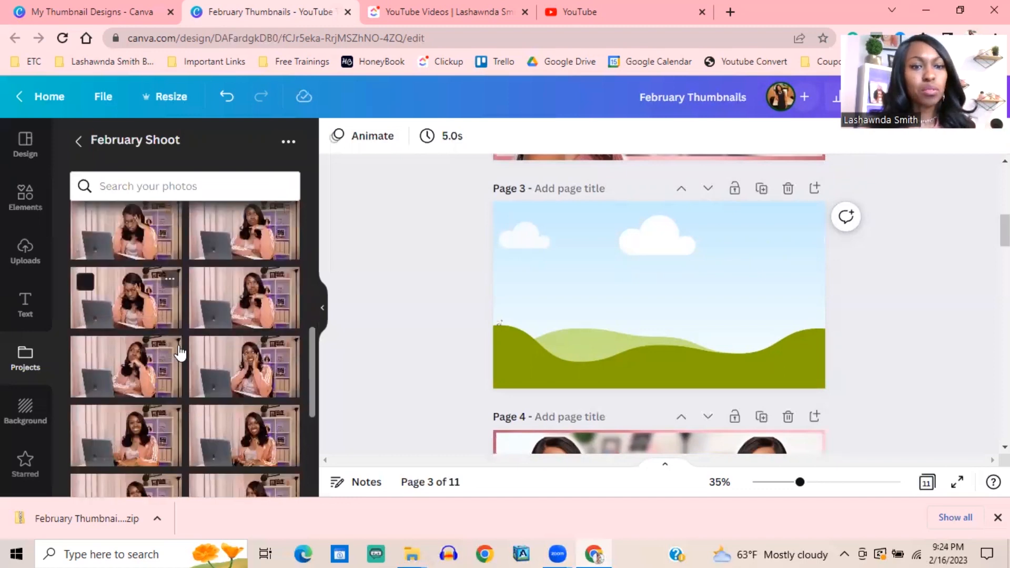
left_click_drag(234, 416, 599, 338)
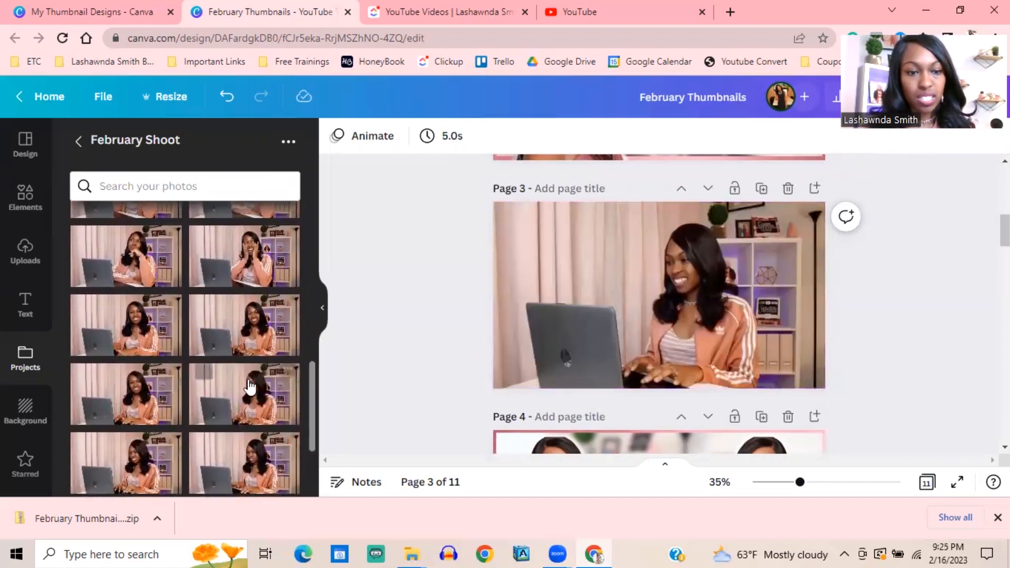
scroll(248, 385, "down", 2)
scroll(431, 339, "up", 1)
scroll(430, 338, "down", 1)
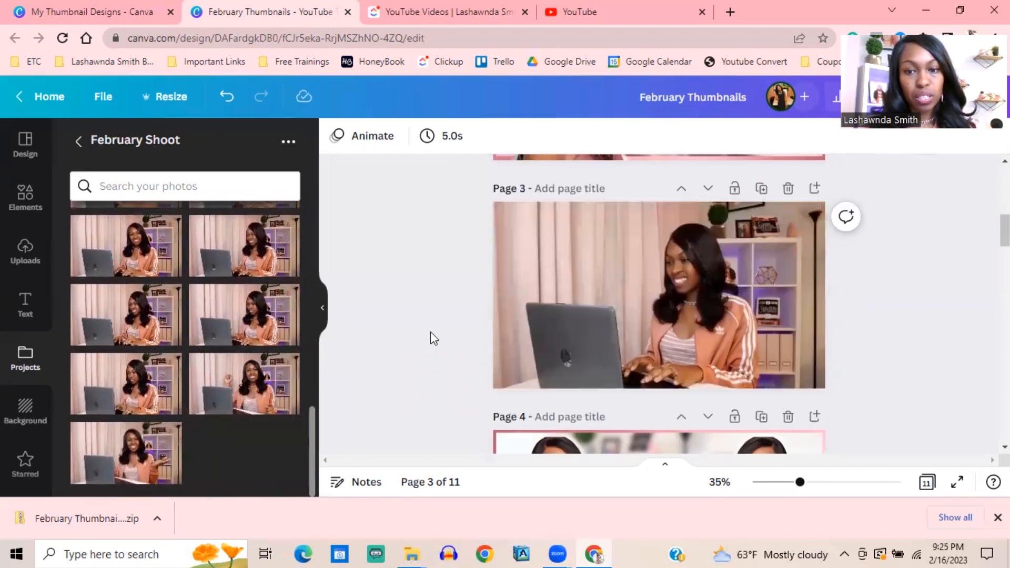
left_click(541, 299)
scroll(757, 200, "up", 1)
scroll(724, 264, "down", 2)
scroll(724, 264, "up", 2)
scroll(738, 270, "down", 1)
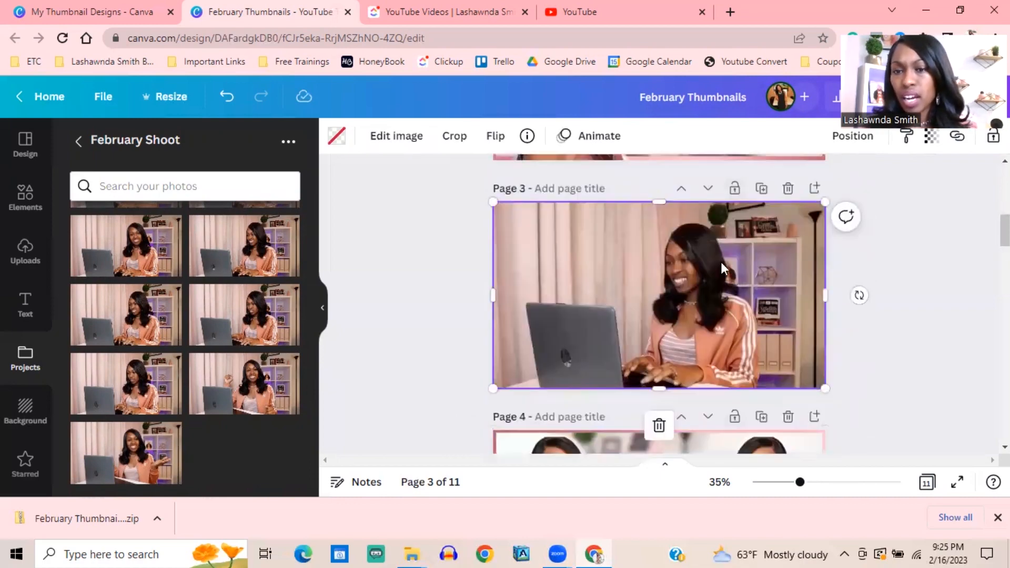
left_click(762, 190)
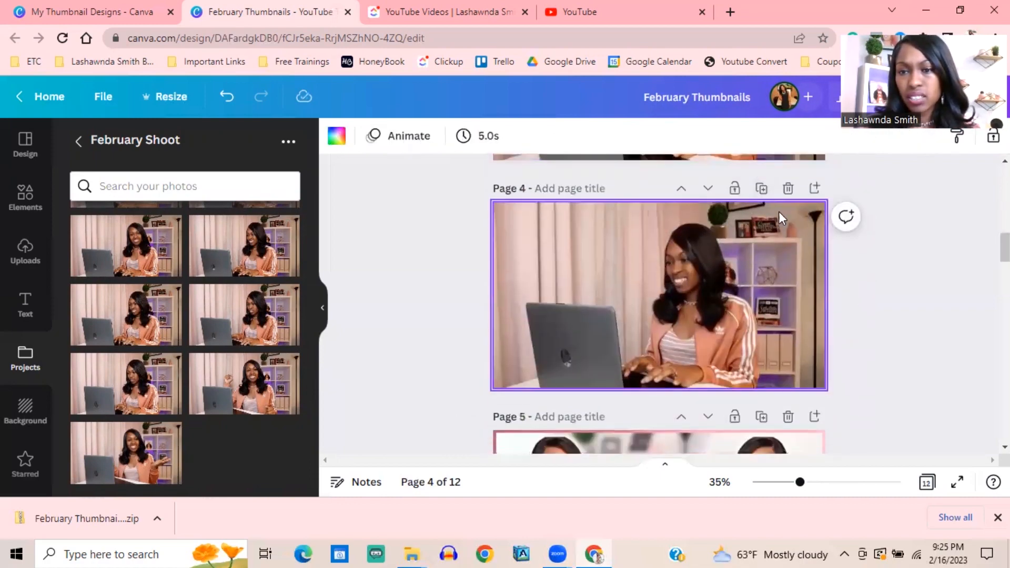
left_click(787, 189)
Duplicate the laptop photo that fills page 3 on the same page
scroll(675, 304, "up", 5)
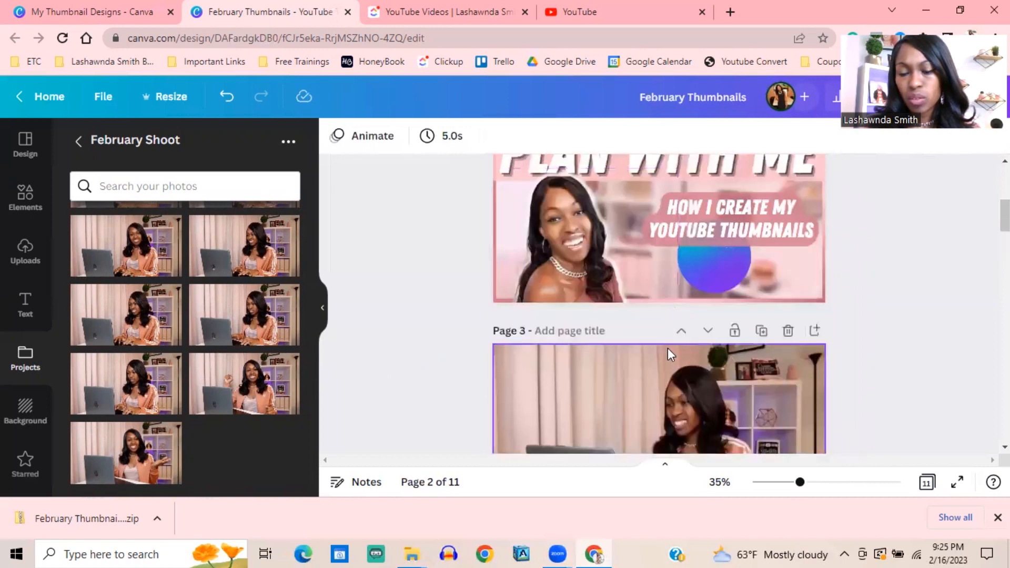
scroll(668, 348, "down", 1)
left_click(665, 301)
right_click(664, 301)
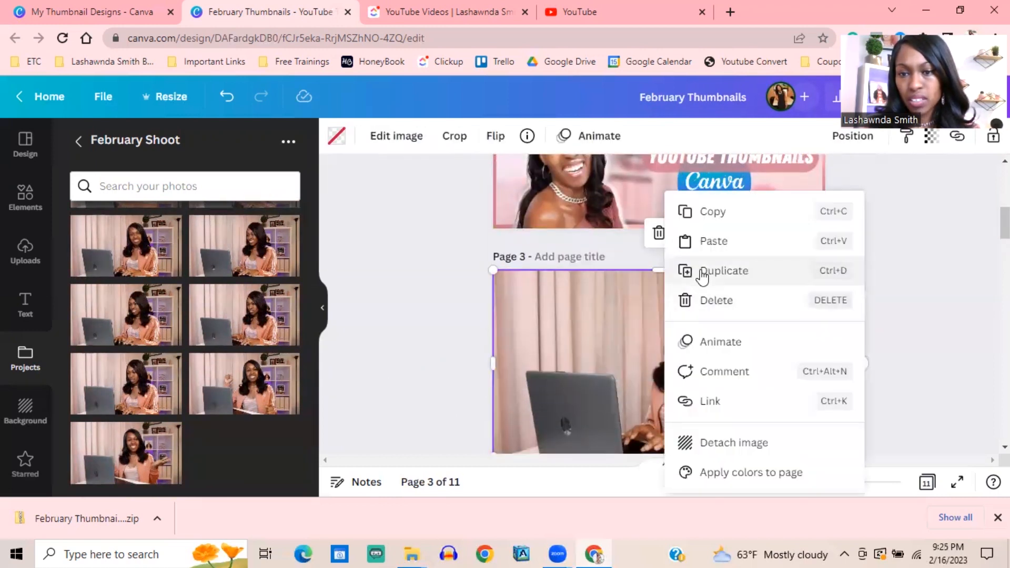
left_click(700, 269)
scroll(684, 315, "down", 1)
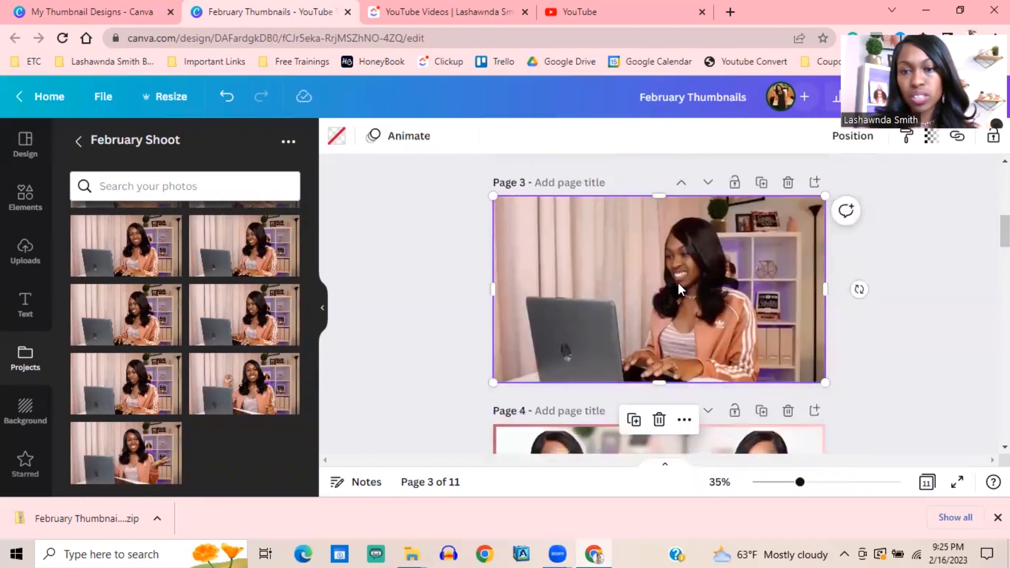
Remove the background from the duplicated photo and align the cutout over the original on page 3
left_click(397, 137)
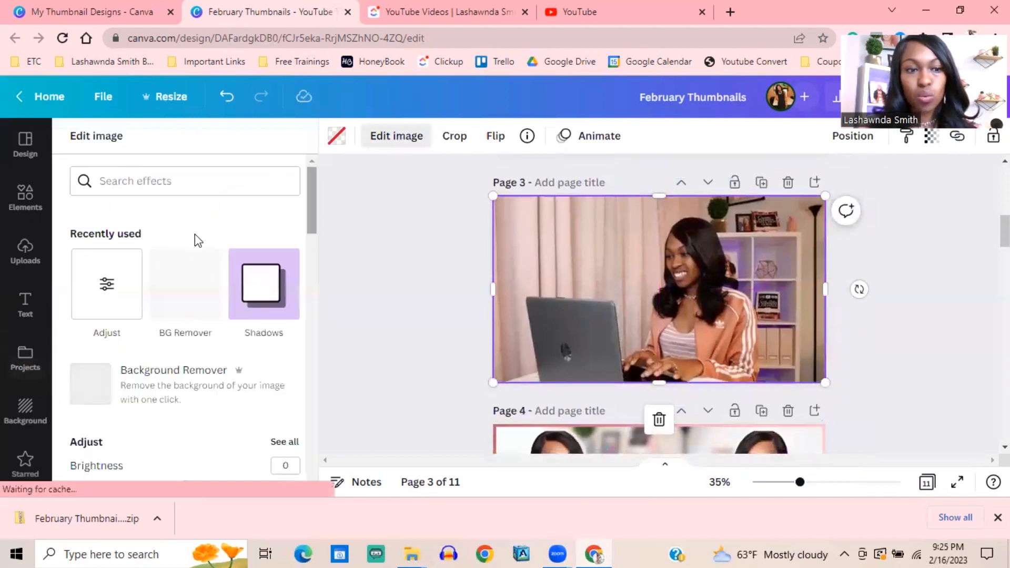
left_click(94, 399)
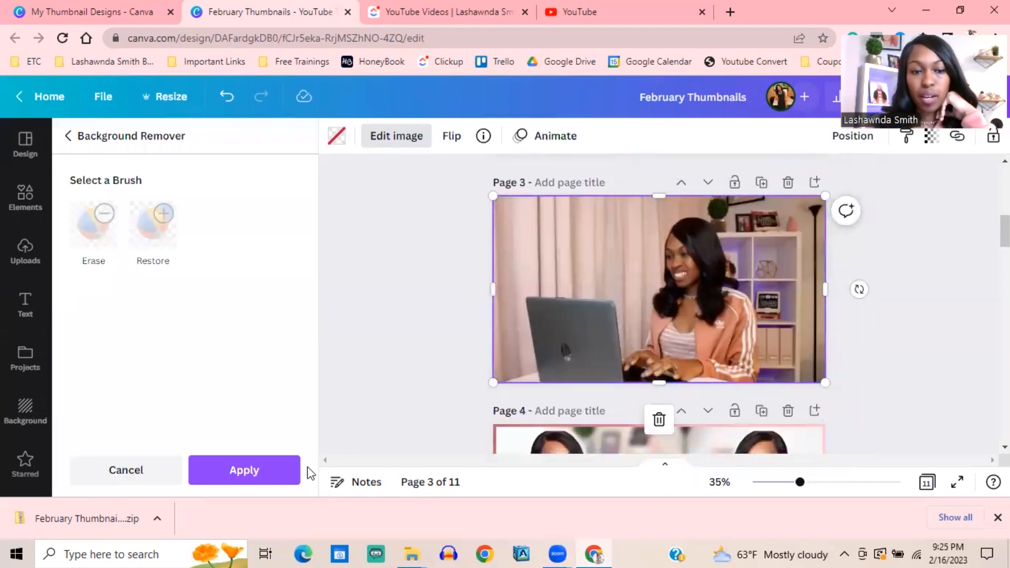
left_click(287, 470)
mouse_move(740, 296)
left_mouse_down()
mouse_move(718, 264)
mouse_move(747, 316)
mouse_move(738, 289)
mouse_move(728, 291)
left_mouse_up()
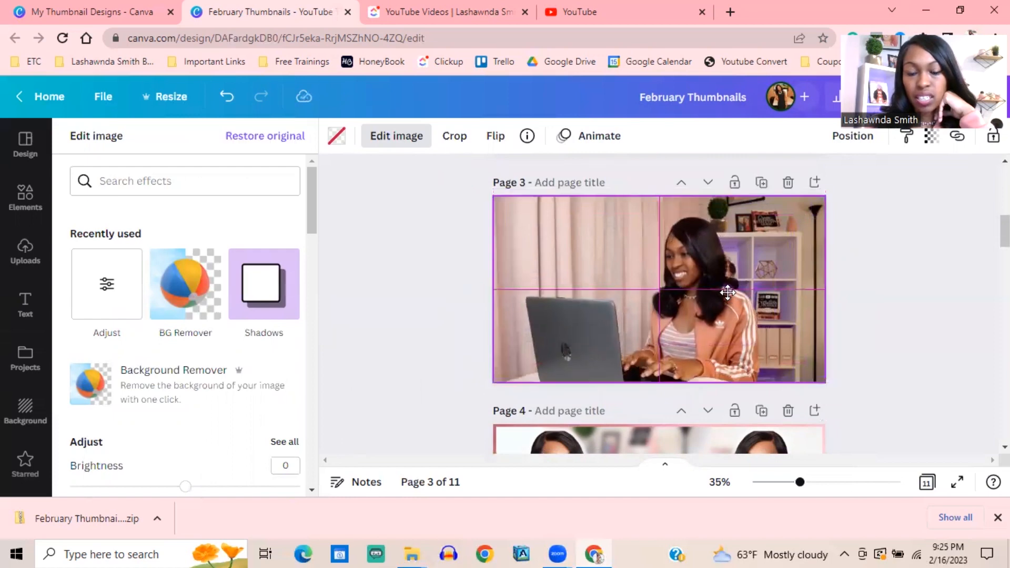
Add a Glow shadow to the cutout on page 3 and set its color to white
scroll(100, 400, "down", 2)
scroll(98, 354, "down", 12)
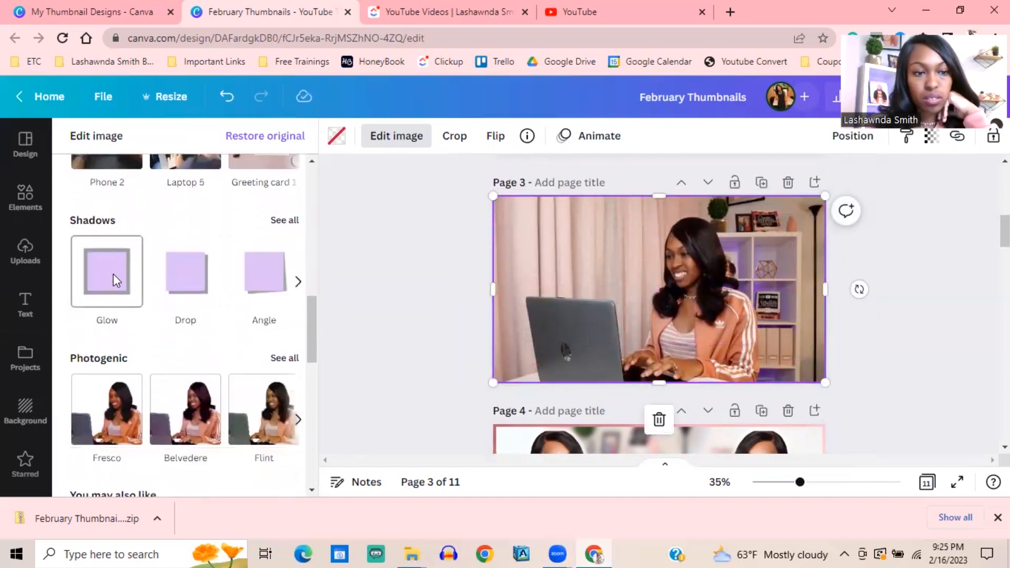
left_click(113, 273)
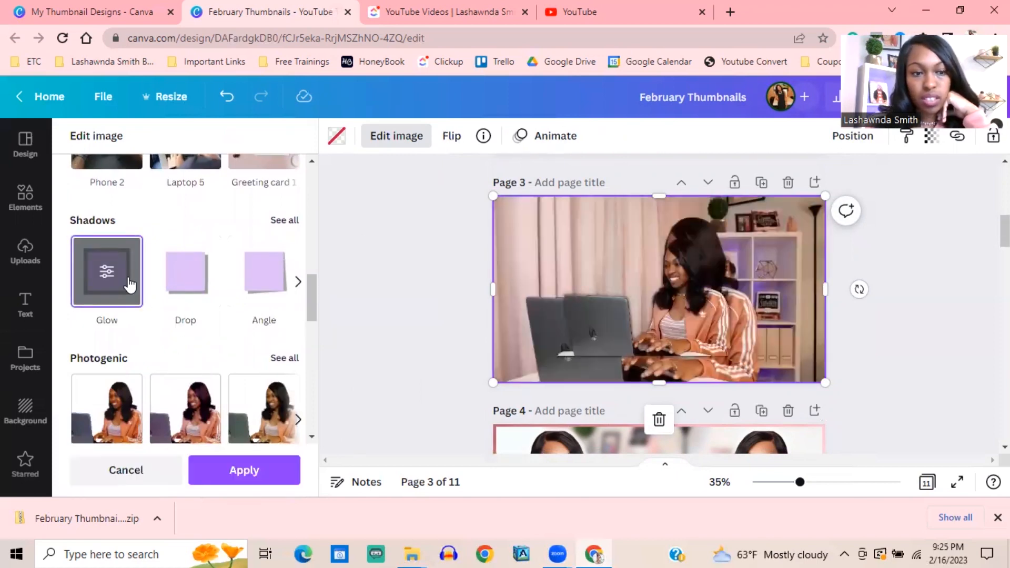
left_click(106, 273)
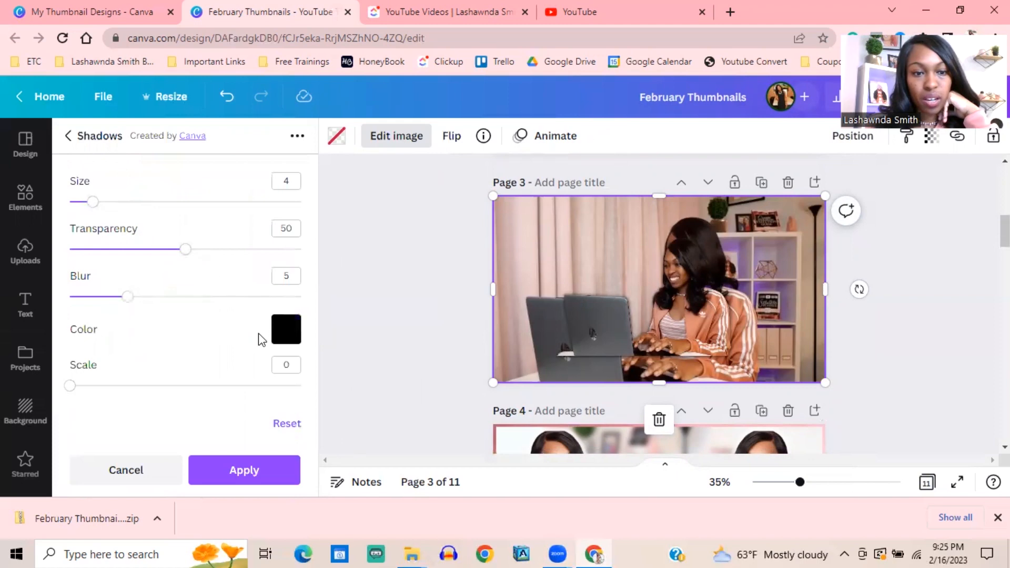
left_click(286, 329)
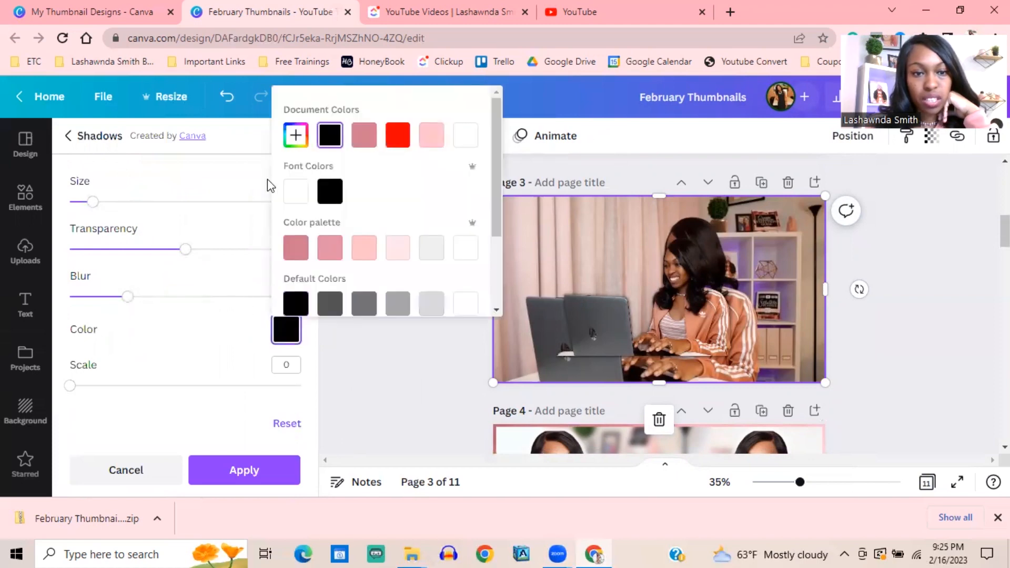
left_click(296, 194)
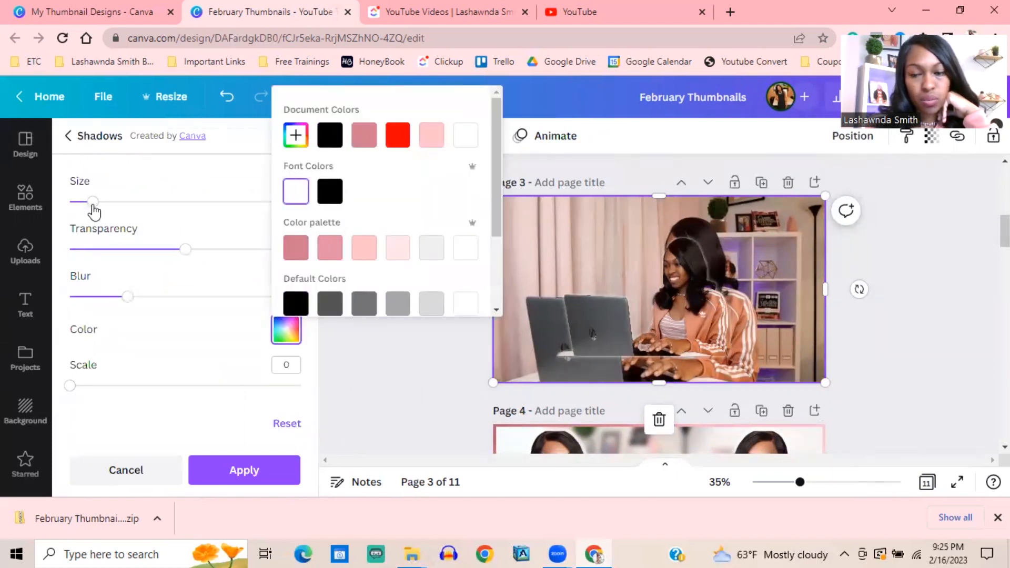
Set the cutout's glow to size 9, transparency 67 and scale 32, and apply the shadow settings
left_click(95, 209)
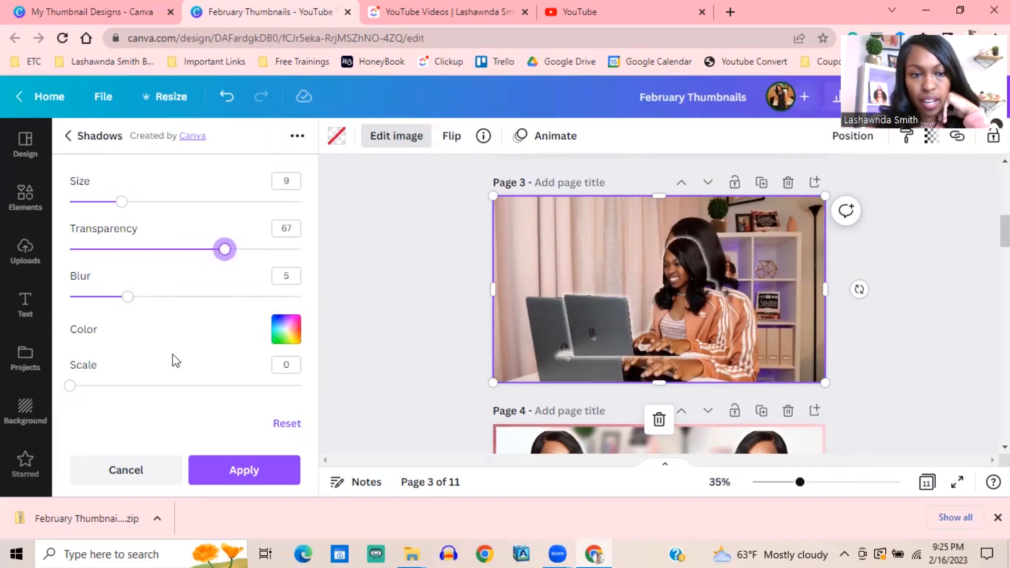
left_click_drag(70, 392, 162, 389)
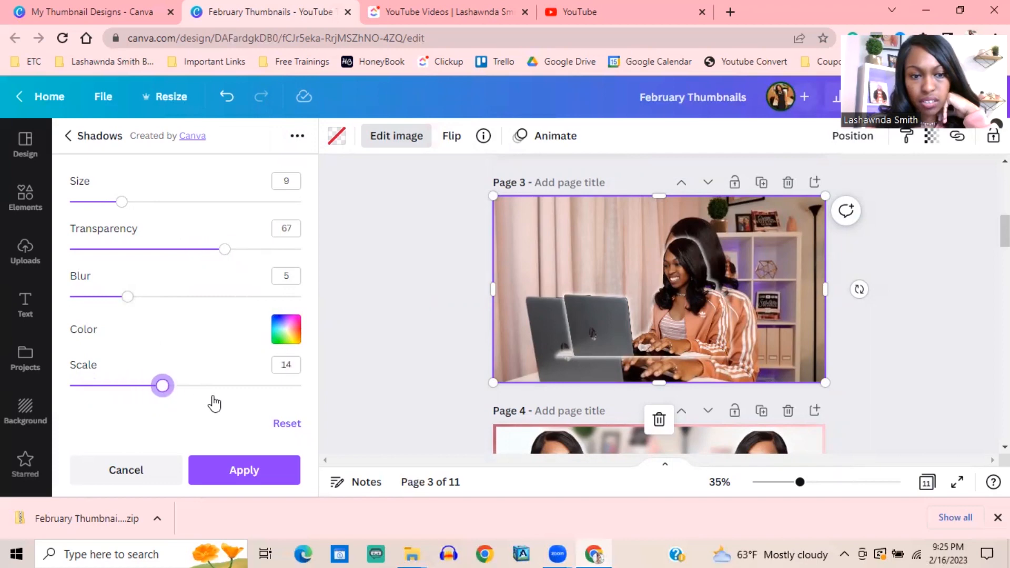
left_click_drag(279, 402, 285, 399)
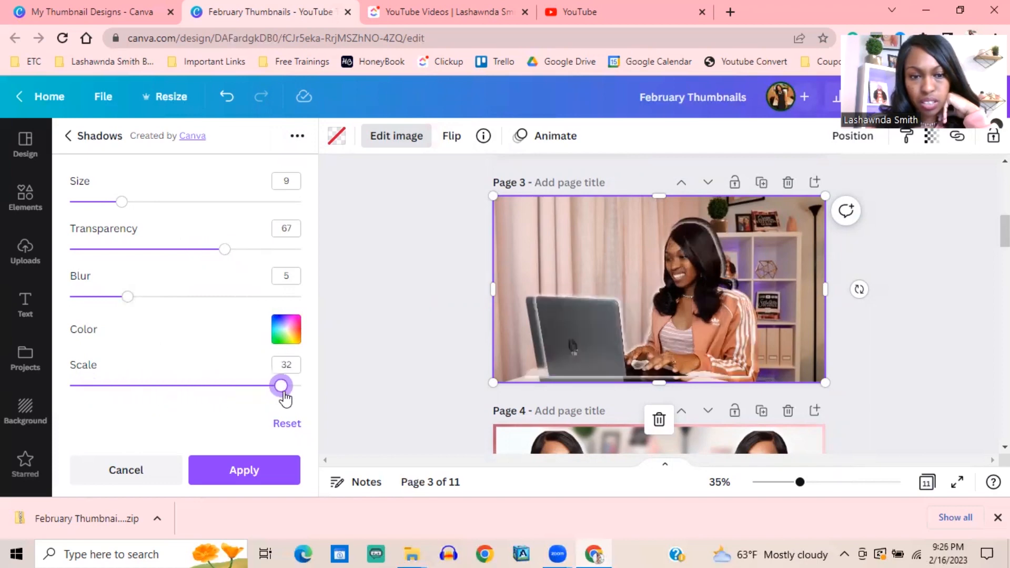
left_click(242, 465)
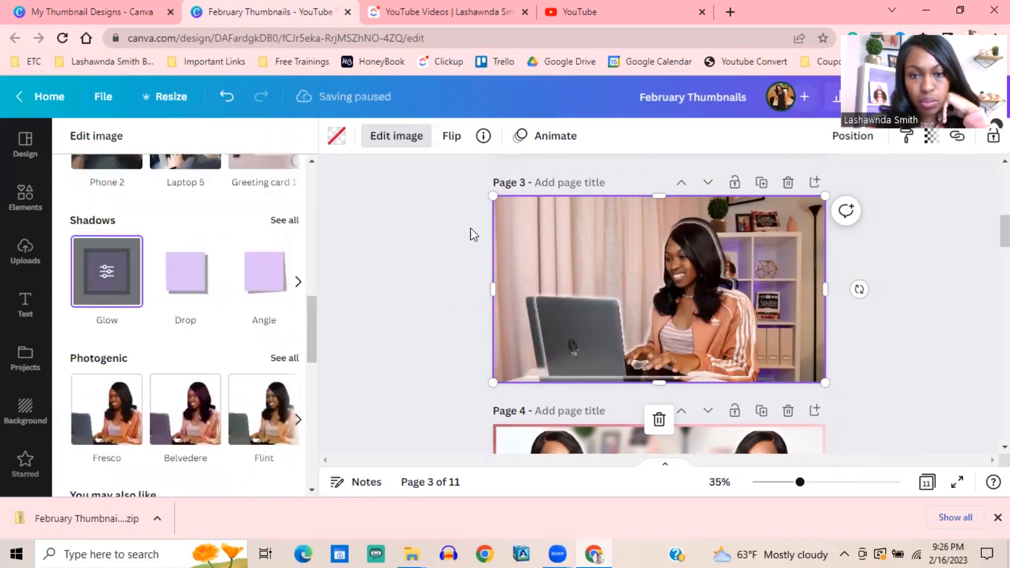
Enlarge the glowing cutout slightly and reposition it so it covers the woman and laptop of the original photo on page 3
left_click_drag(492, 196, 427, 178)
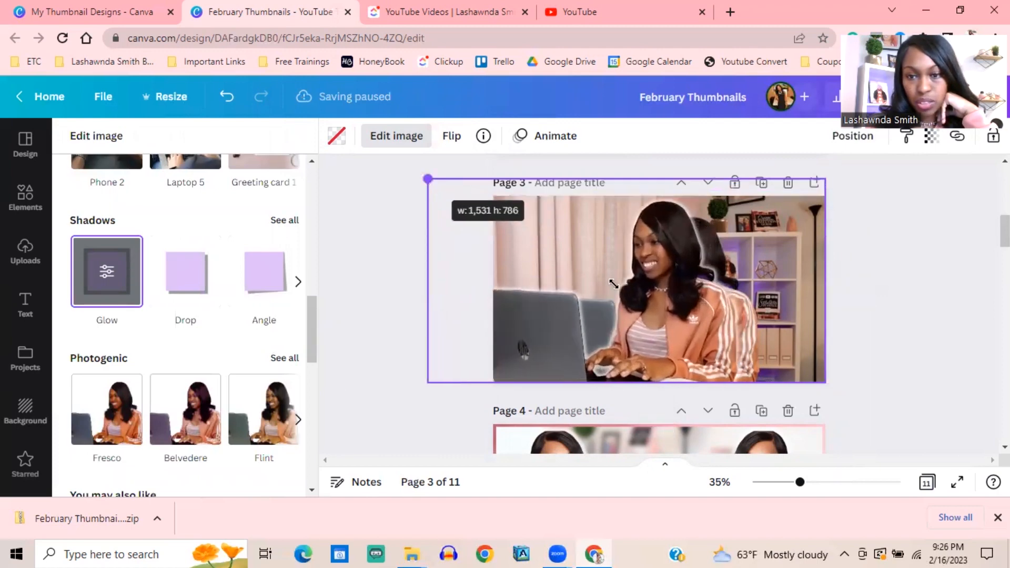
left_click_drag(650, 301, 679, 307)
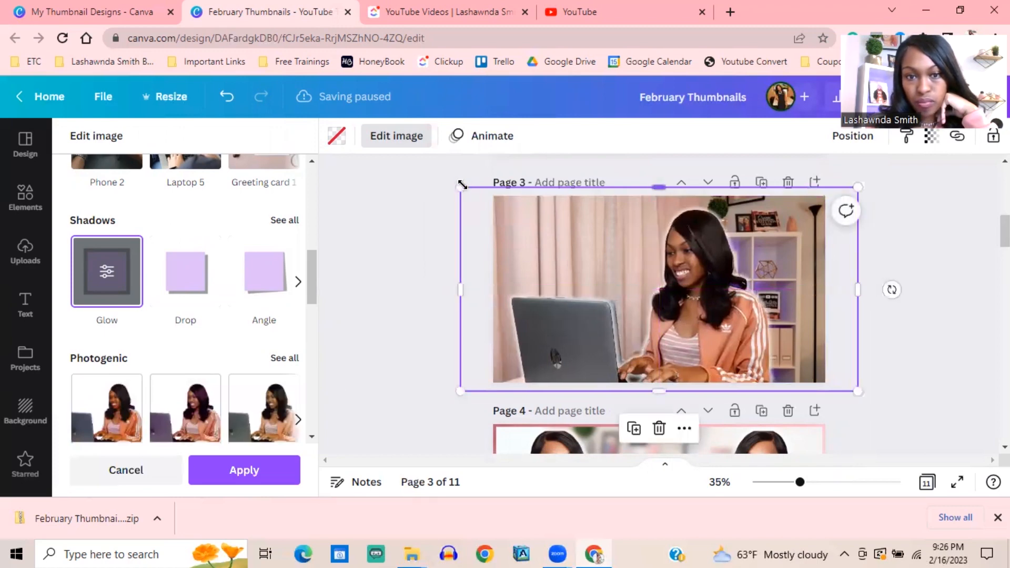
left_click_drag(466, 187, 472, 196)
mouse_move(661, 298)
left_mouse_down()
mouse_move(676, 302)
mouse_move(663, 296)
left_mouse_up()
left_click_drag(472, 190, 478, 197)
left_click_drag(696, 302, 692, 296)
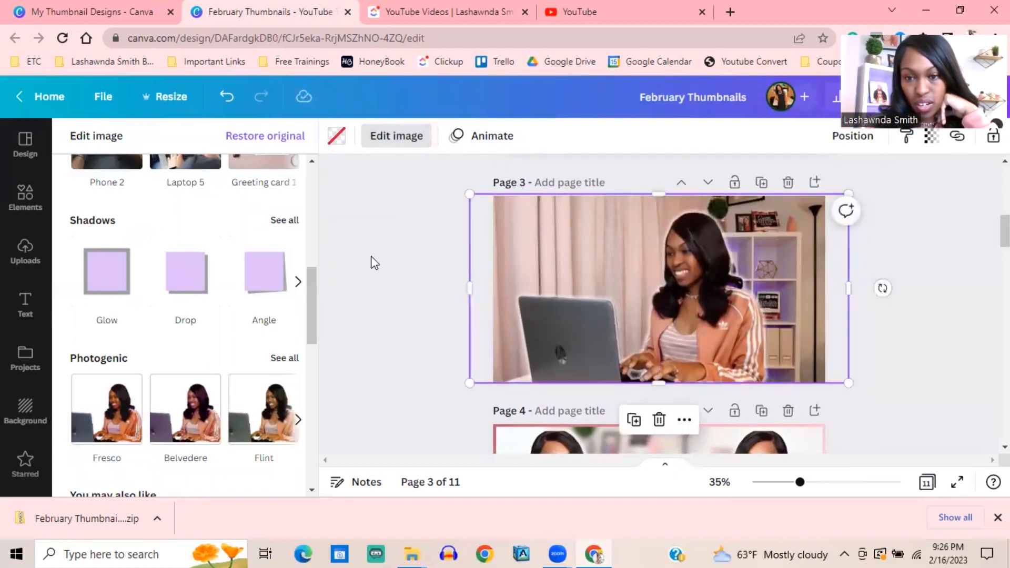
left_click(383, 246)
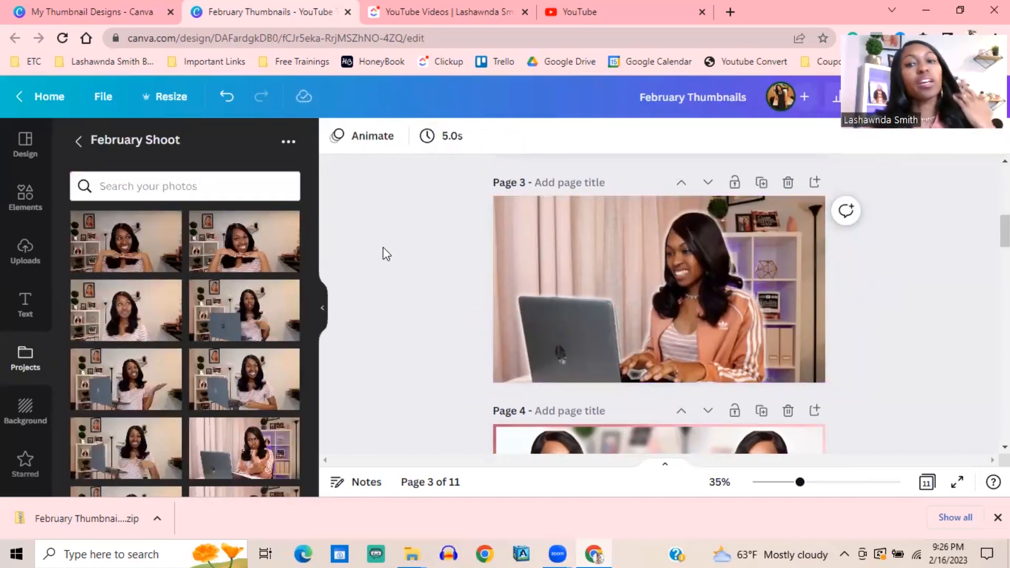
left_click(589, 293)
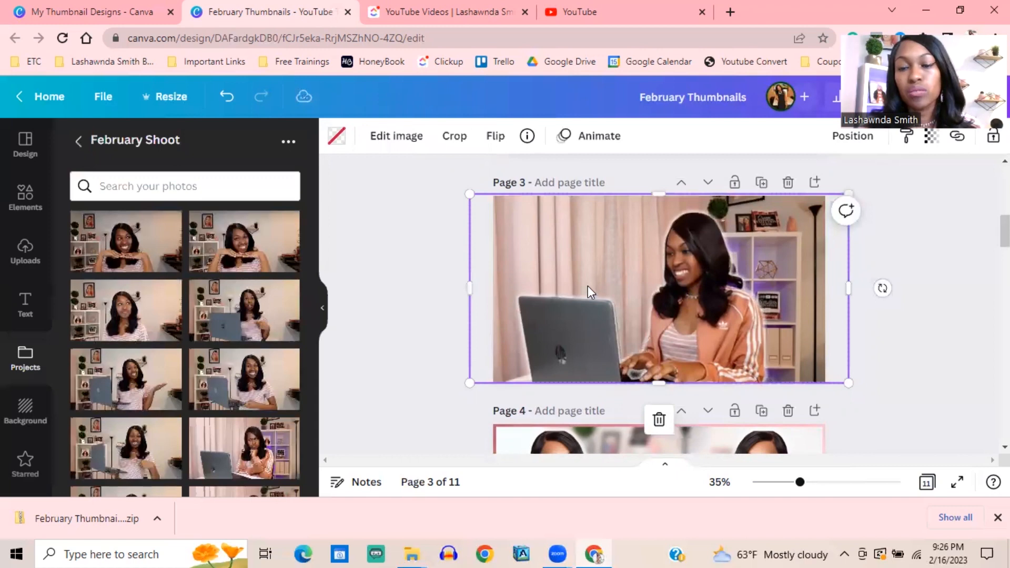
left_click(415, 233)
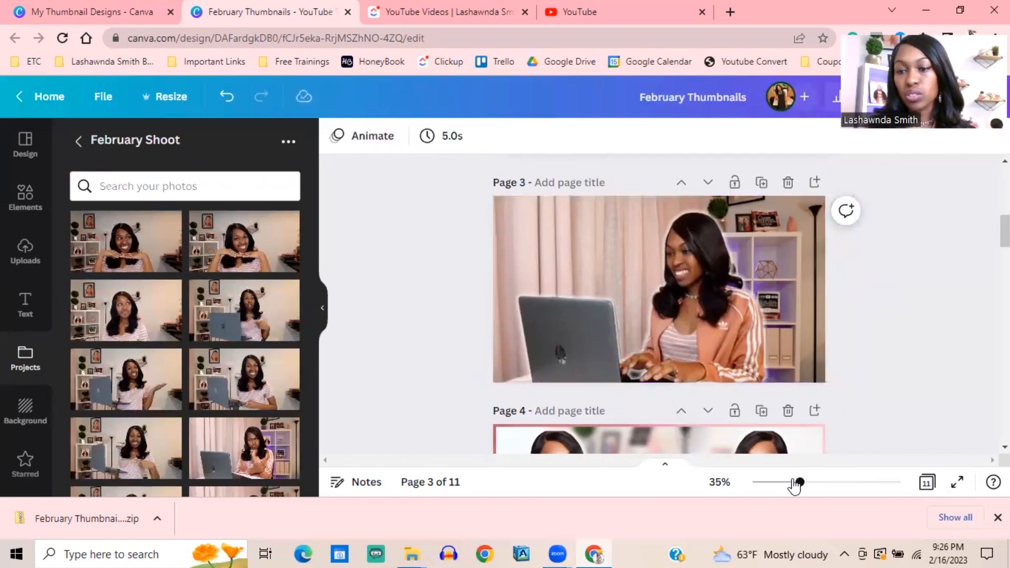
Move the animated Canva logo from page 2 onto page 3 and place it above the laptop
mouse_move(799, 483)
left_mouse_down()
mouse_move(820, 484)
mouse_move(810, 483)
left_mouse_up()
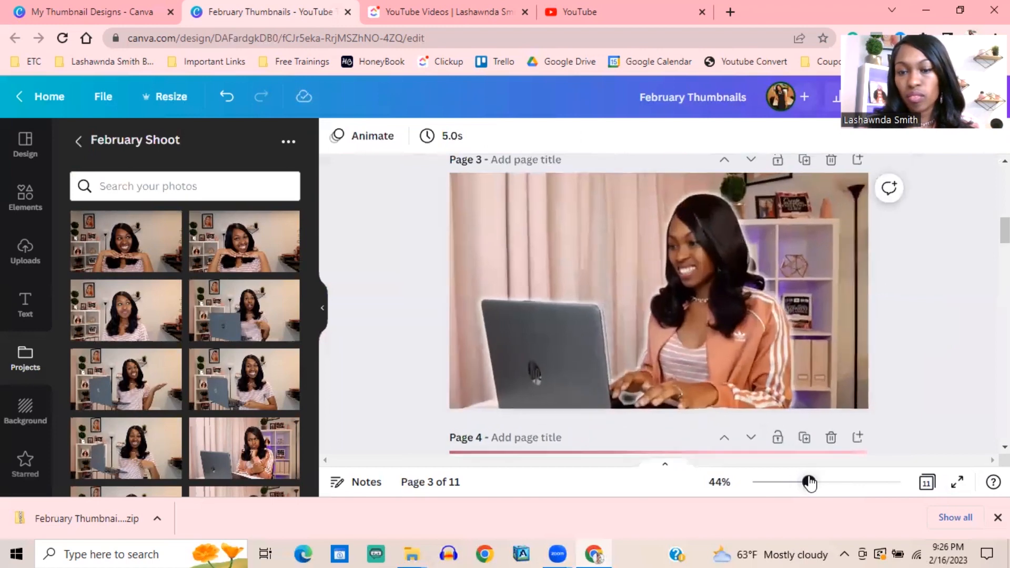
scroll(444, 274, "up", 2)
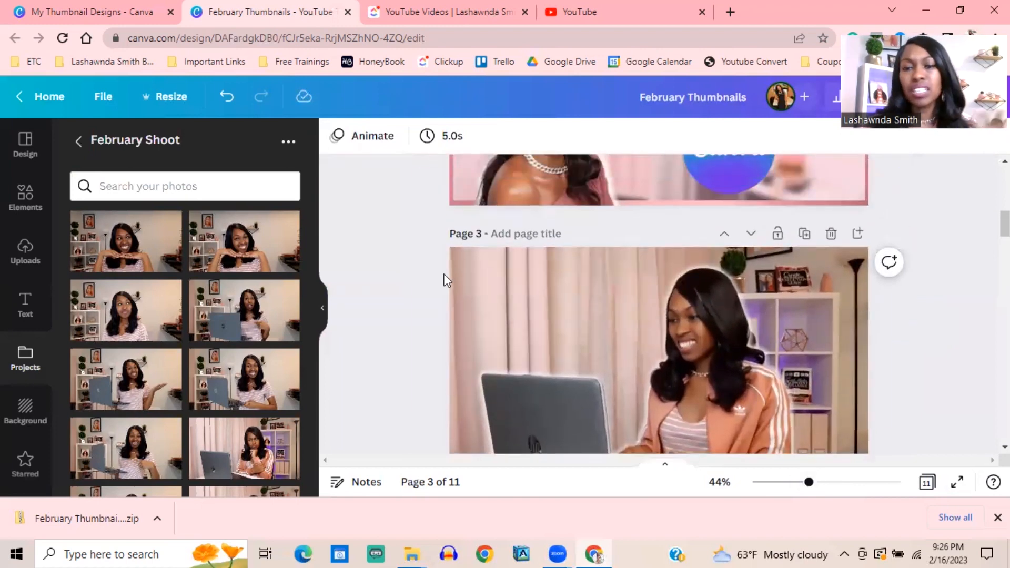
scroll(444, 271, "up", 3)
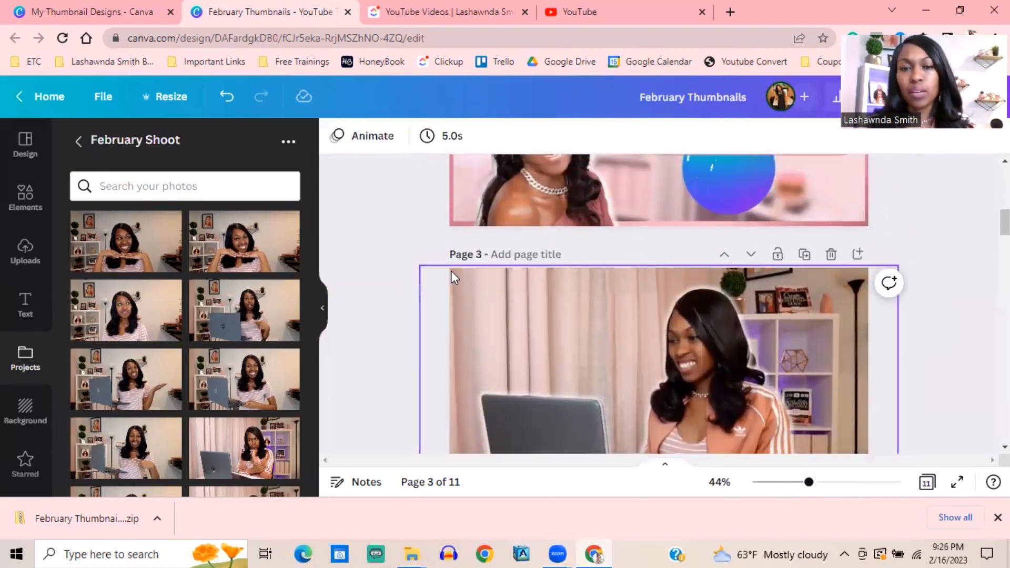
scroll(496, 269, "down", 5)
scroll(497, 269, "up", 4)
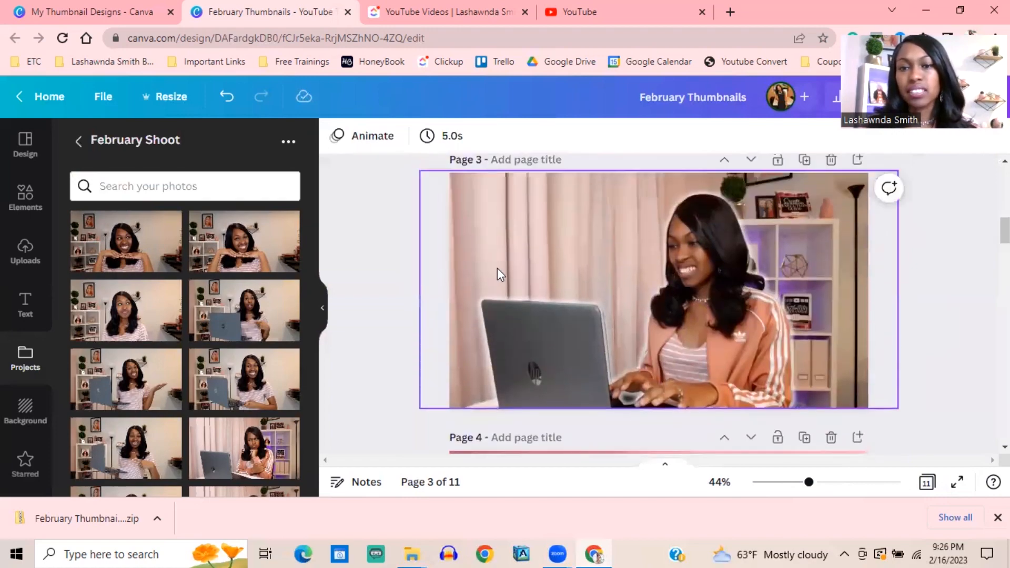
left_click_drag(720, 245, 581, 383)
scroll(584, 311, "down", 1)
left_click_drag(592, 305, 550, 317)
Replace the animated Canva logo on page 3 with the static Canva logo from the recently used elements
left_click(37, 195)
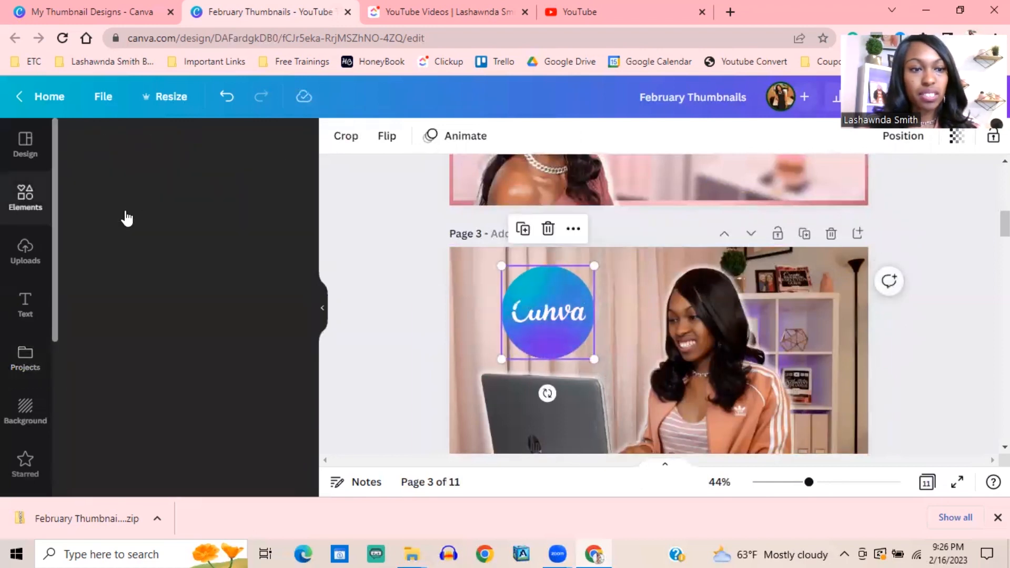
left_click(141, 149)
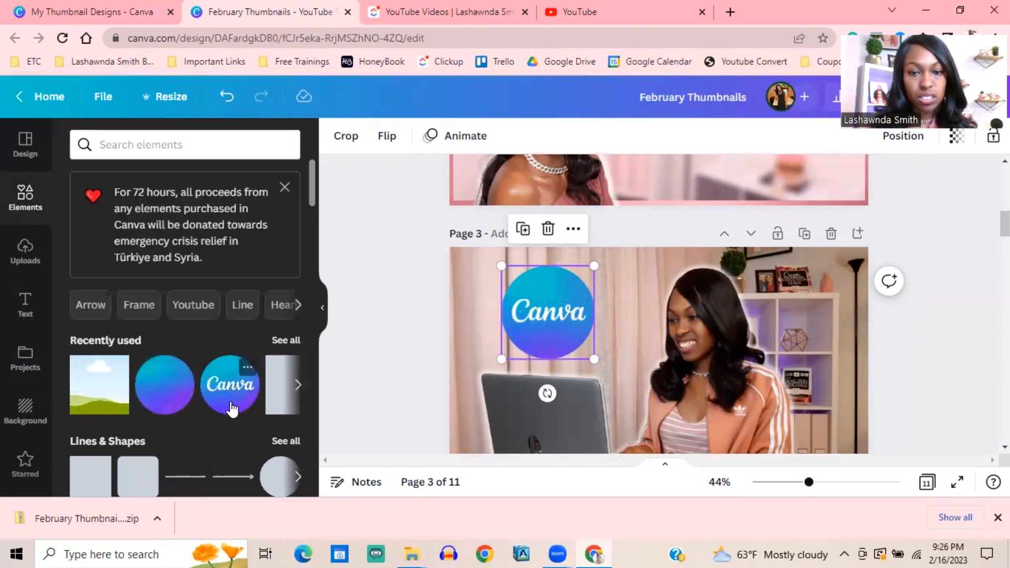
left_click(232, 402)
left_click(533, 325)
key("Delete")
left_click_drag(607, 322, 647, 348)
left_click(227, 97)
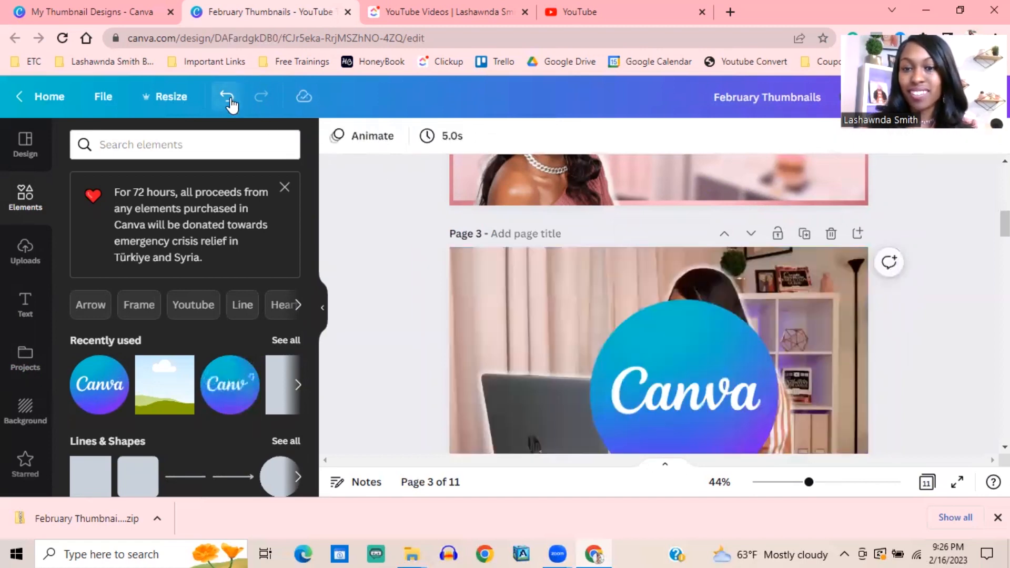
Shrink the static Canva logo and place it in page 3's top-right corner, slightly overlapping the page edges
left_click(653, 361)
left_click_drag(590, 300, 669, 366)
left_click_drag(693, 399, 871, 255)
left_click(774, 287)
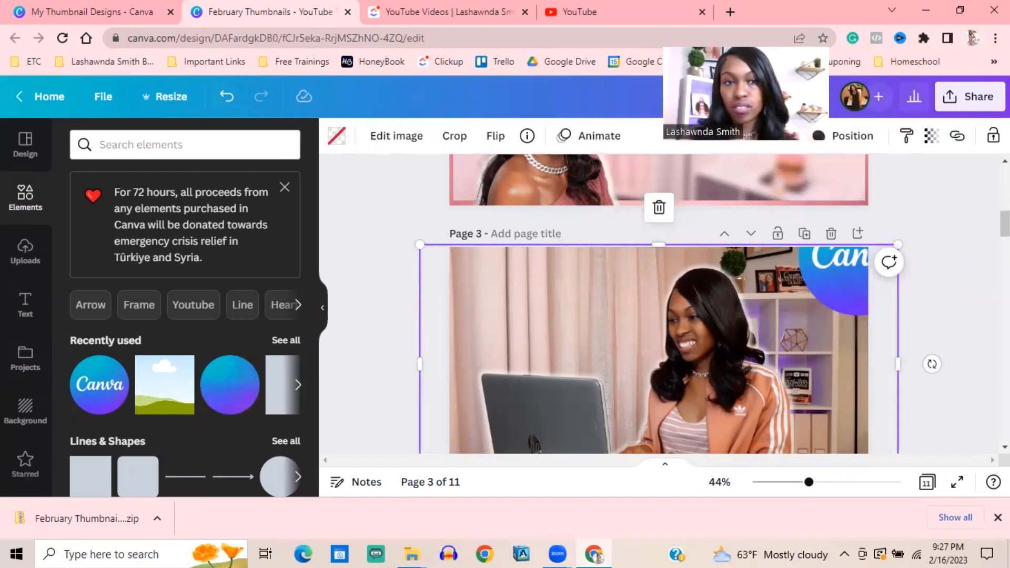
left_click(785, 299)
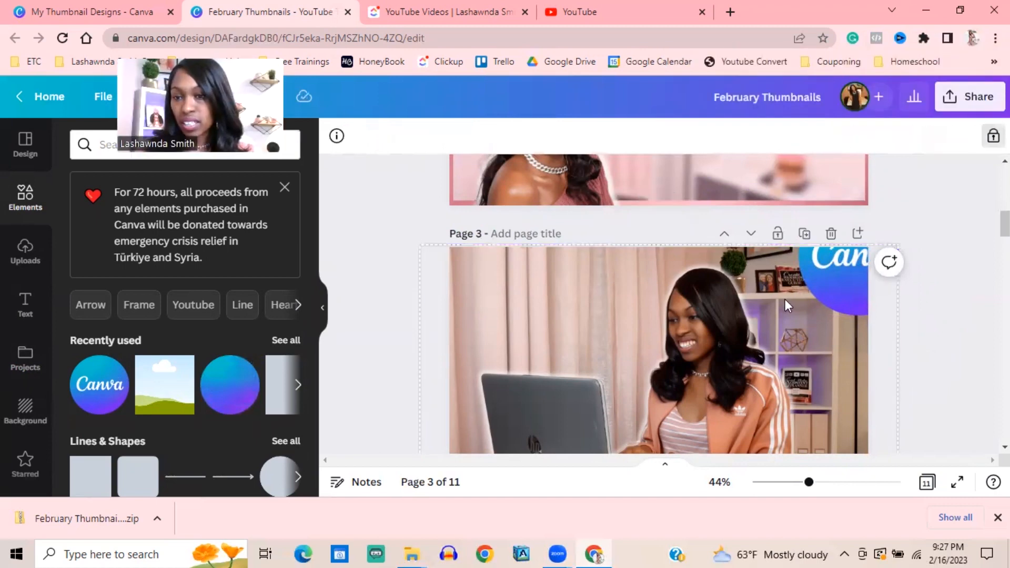
left_click(838, 287)
left_click_drag(838, 287, 795, 312)
left_click(340, 191)
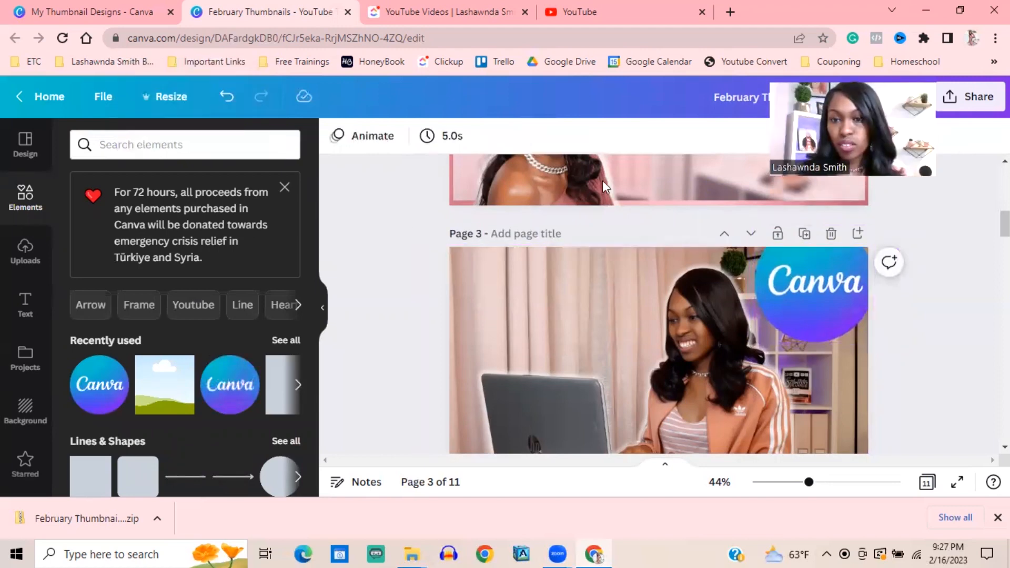
Compare page 3's layout with the PLAN WITH ME thumbnail on page 2
scroll(602, 181, "down", 2)
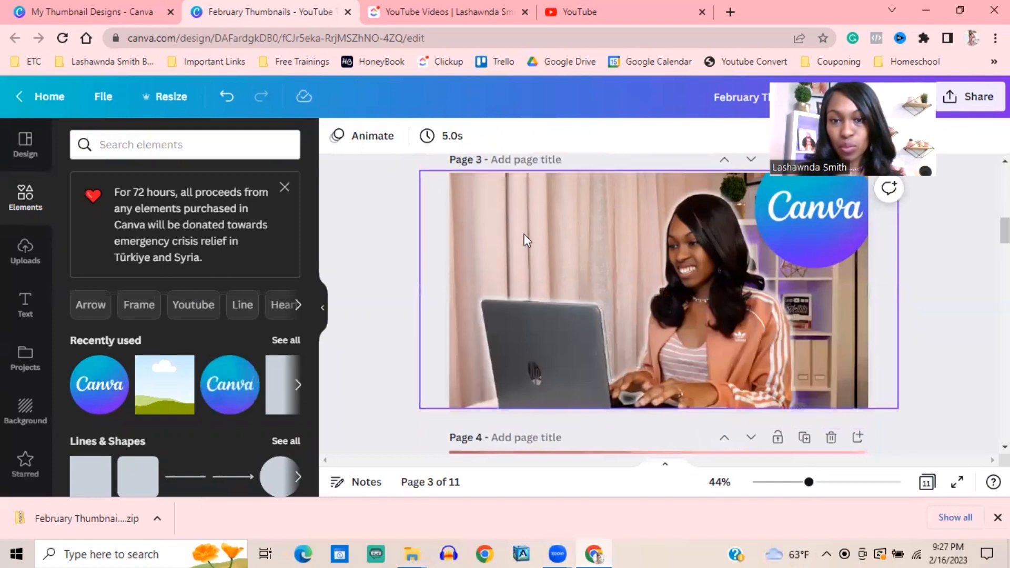
scroll(460, 225, "up", 5)
scroll(506, 240, "down", 3)
scroll(507, 235, "down", 2)
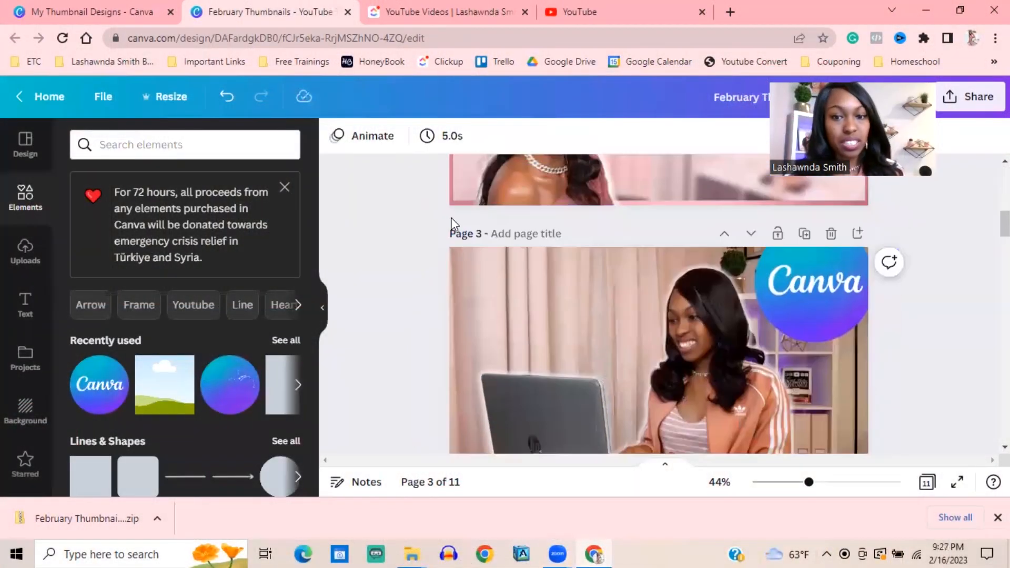
scroll(451, 220, "up", 3)
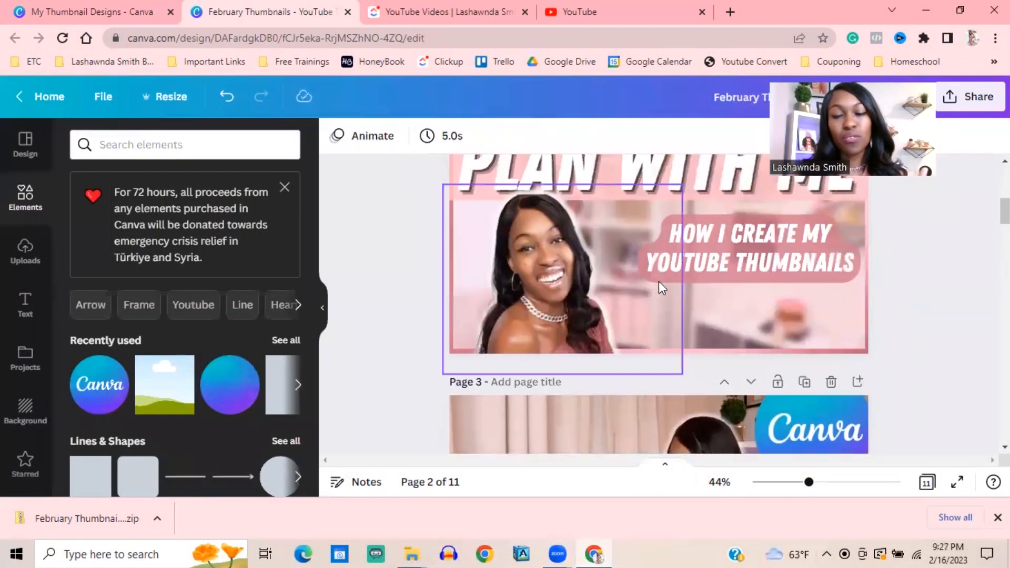
scroll(729, 246, "up", 2)
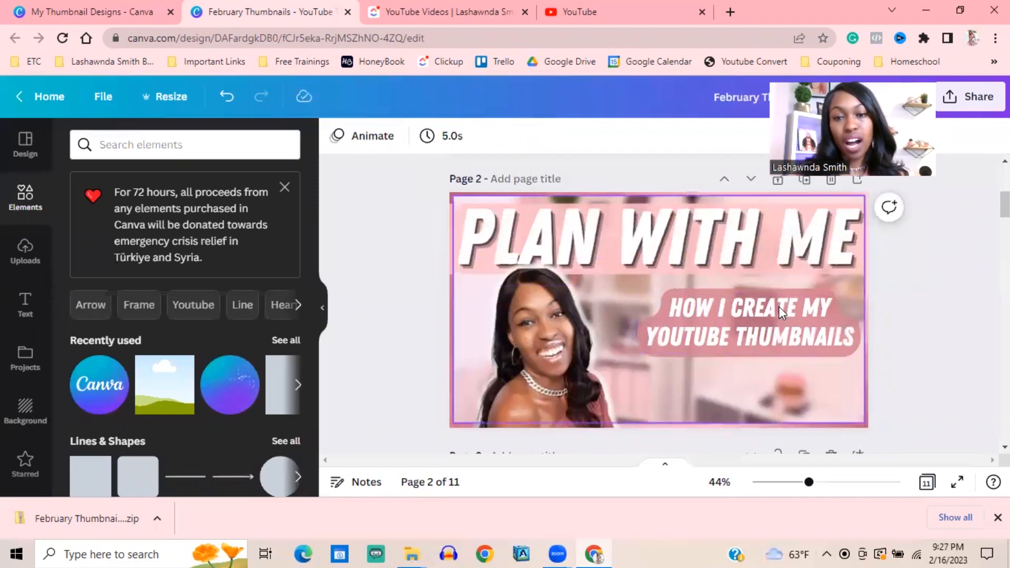
scroll(684, 295, "down", 2)
scroll(686, 290, "down", 3)
Move the HOW I CREATE MY YOUTUBE THUMBNAILS text from page 2 to page 3, shrinking it to size 42.7 above the laptop
scroll(689, 248, "up", 2)
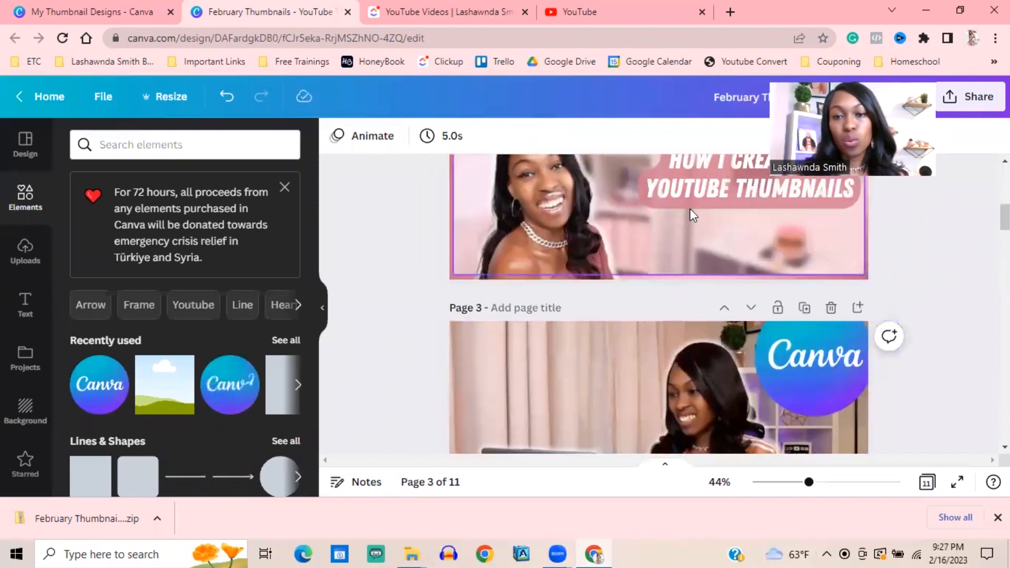
left_click(573, 399)
scroll(625, 280, "down", 3)
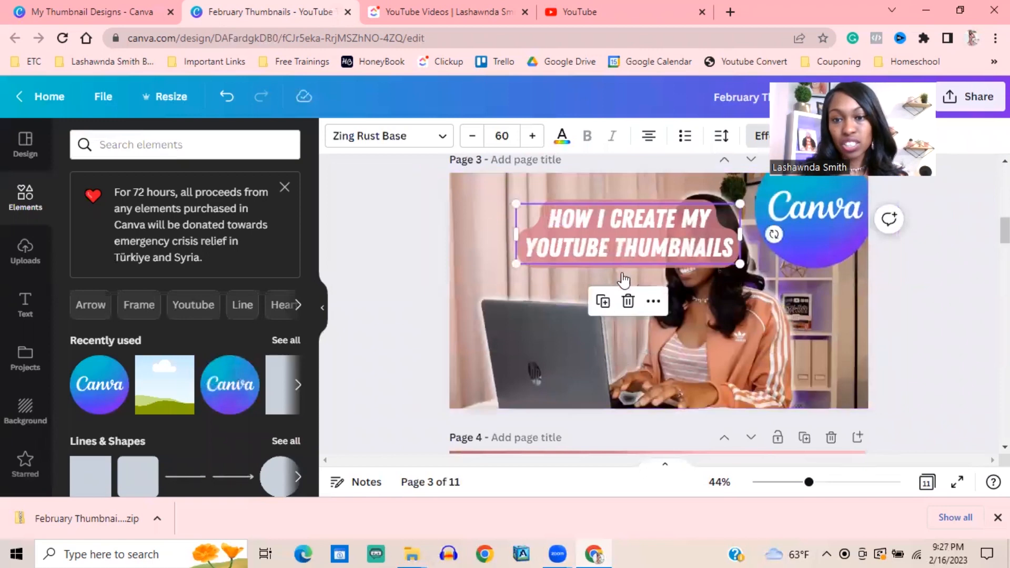
left_click_drag(633, 249, 567, 233)
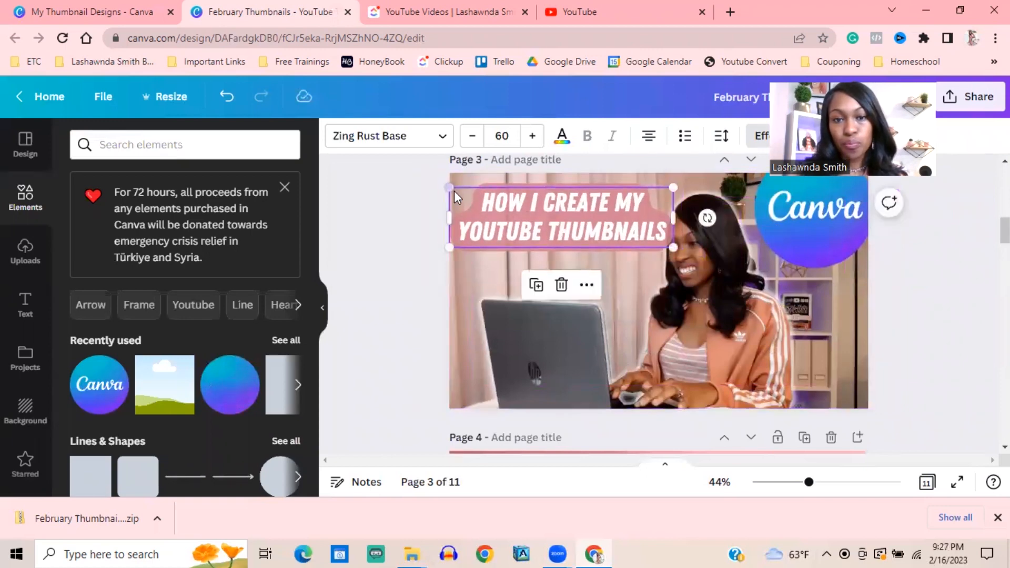
left_click_drag(454, 186, 517, 205)
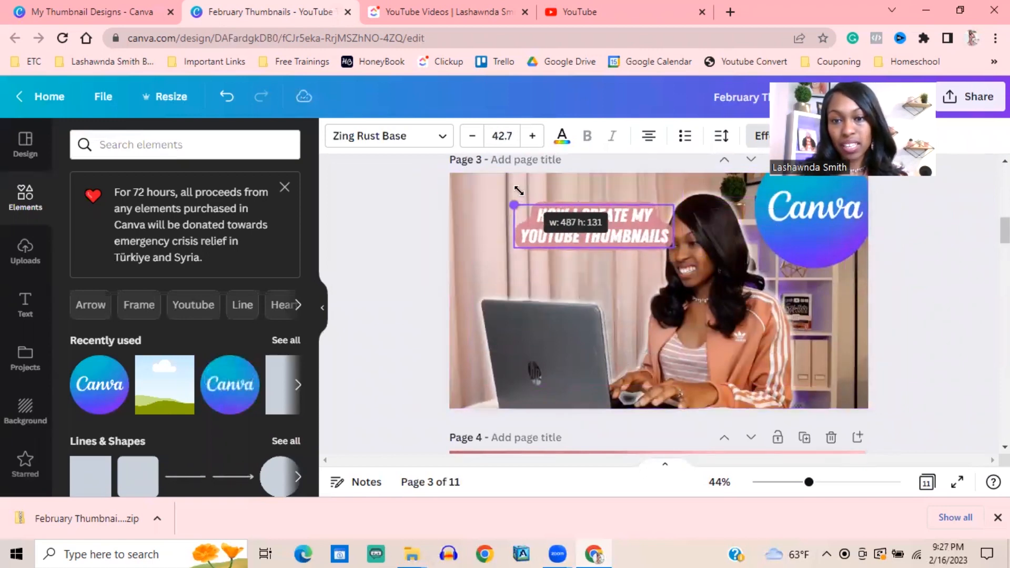
left_click_drag(589, 227, 558, 240)
left_click(379, 207)
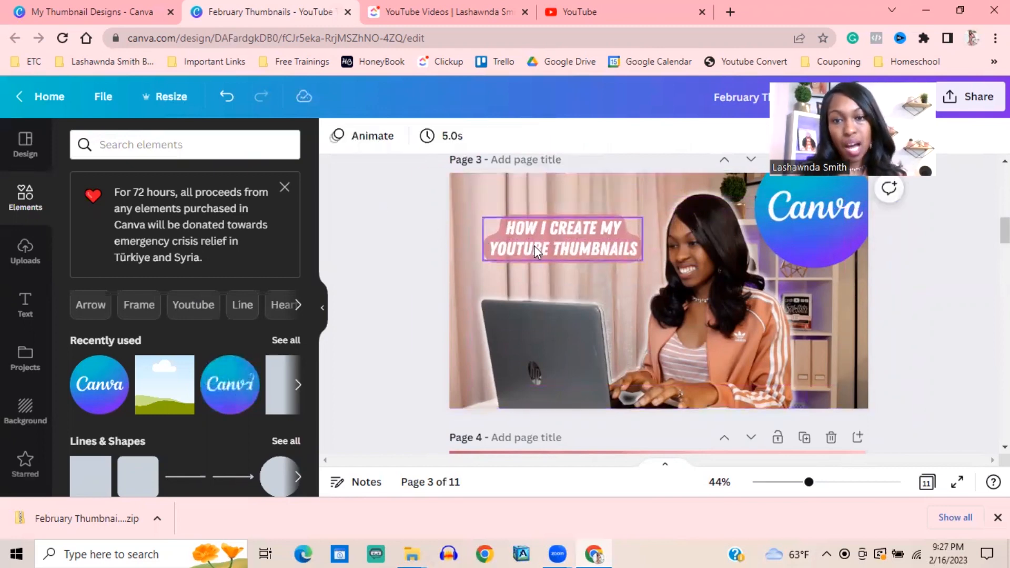
Enlarge the HOW I CREATE MY YOUTUBE THUMBNAILS text to size 53.5 and position it in page 3's upper-left area
left_click_drag(554, 240, 548, 232)
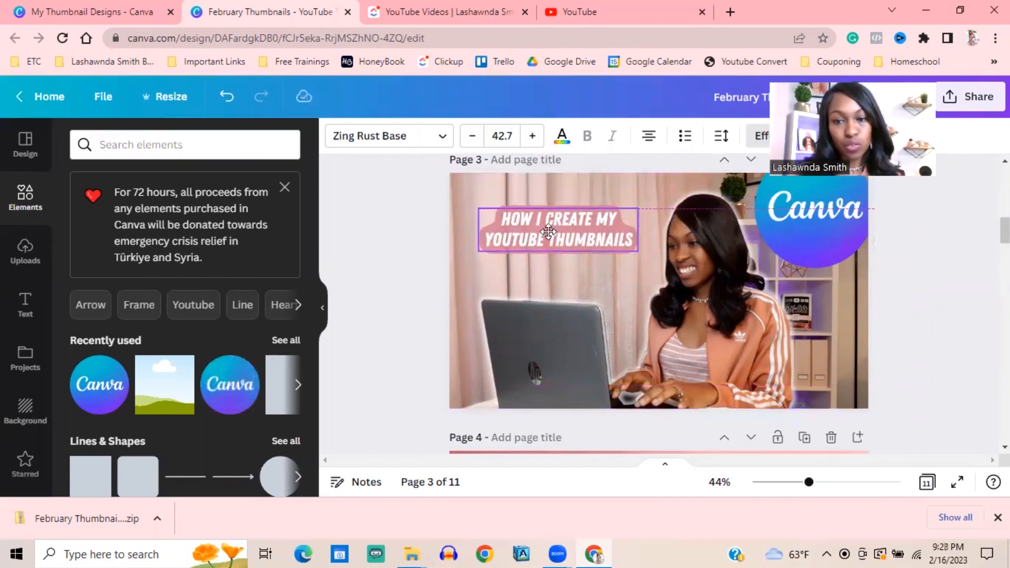
left_click_drag(549, 235, 550, 238)
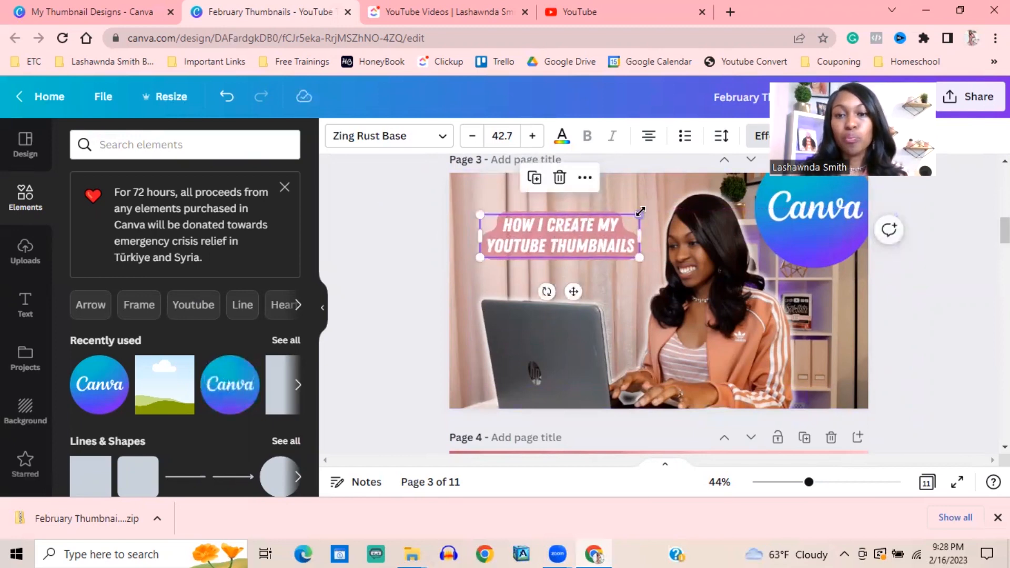
left_click_drag(654, 203, 679, 192)
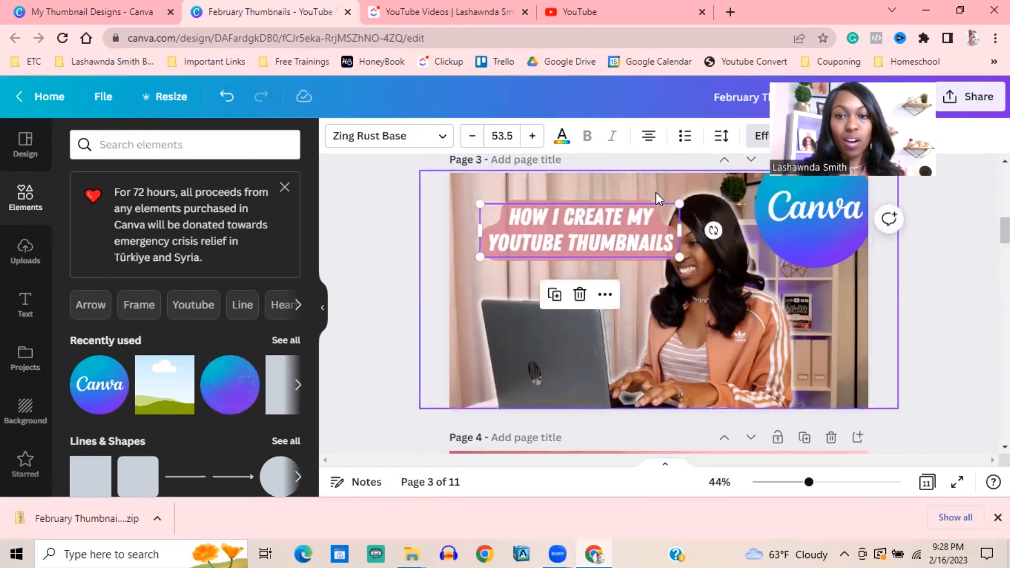
left_click_drag(582, 212, 561, 198)
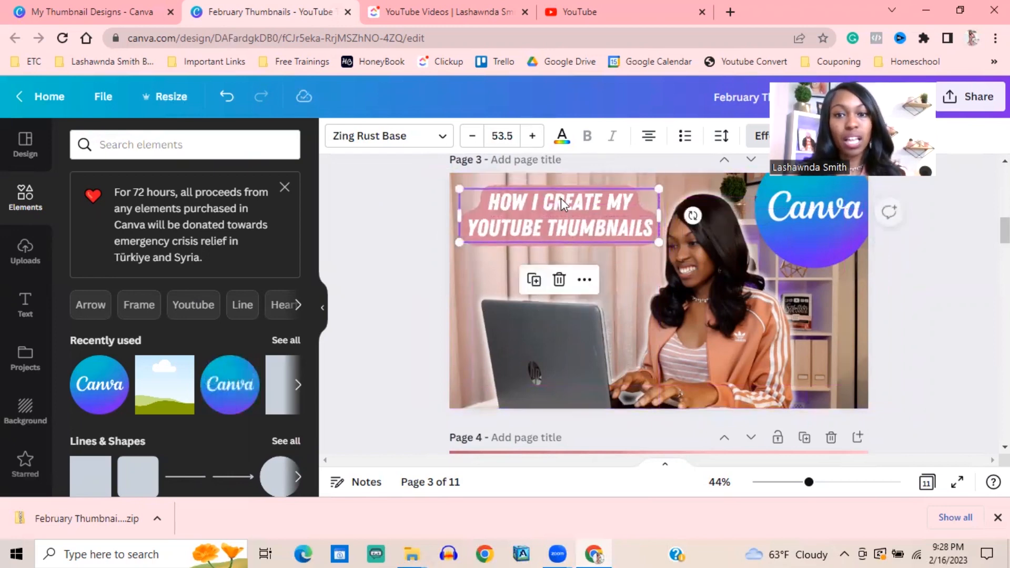
left_click(397, 207)
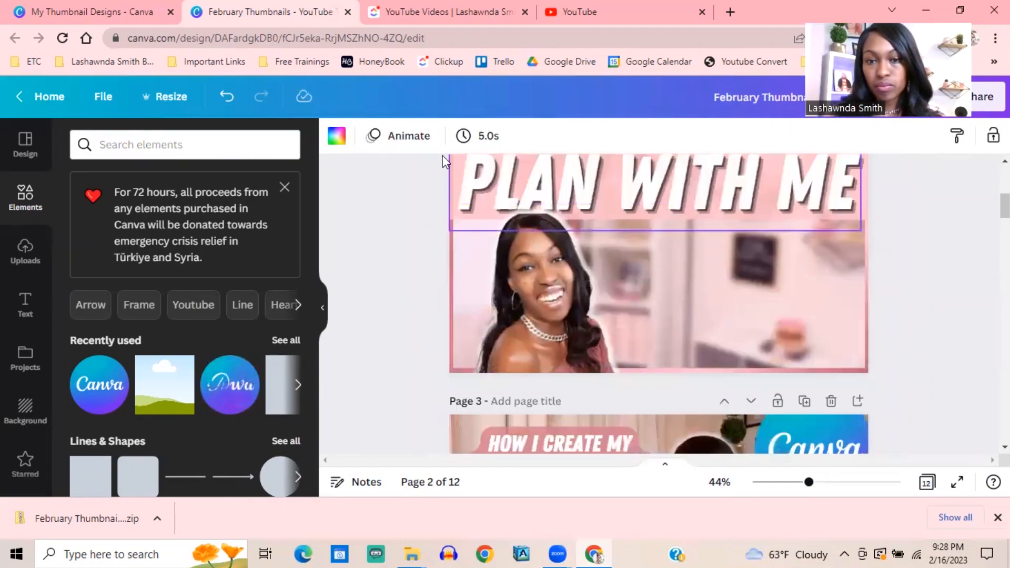
Place the PLAN WITH ME title and its pink banner from page 2 over the laptop photo on page 4
scroll(438, 211, "up", 1)
left_click_drag(428, 232, 511, 214)
scroll(533, 292, "down", 8)
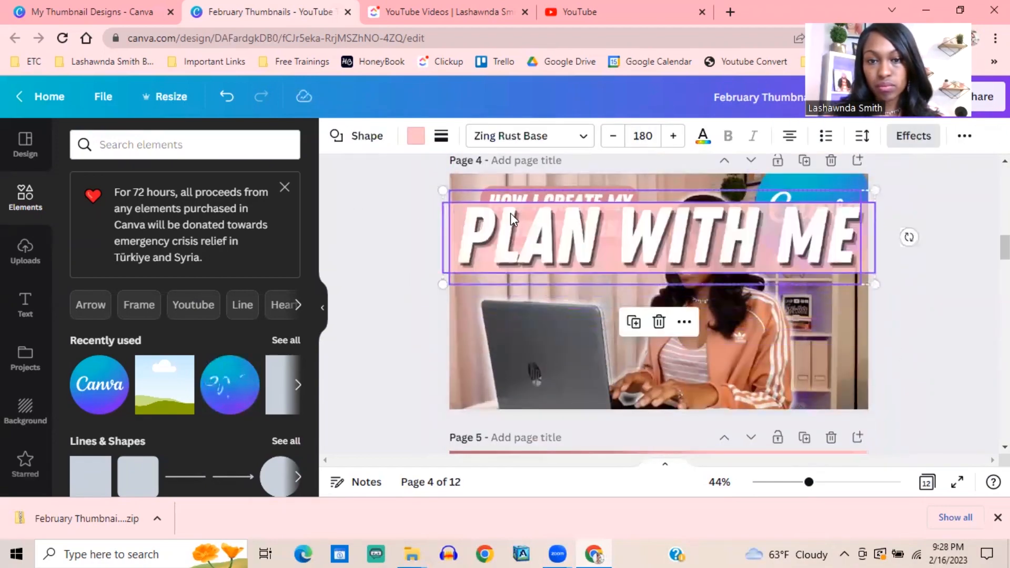
Move the HOW I CREATE MY YOUTUBE THUMBNAILS text over the laptop and the PLAN WITH ME title with its banner to page 4's upper edge
left_click(538, 194)
left_click(596, 324)
left_click(525, 195)
left_click_drag(579, 213, 620, 358)
left_click_drag(429, 232, 539, 233)
Send the PLAN WITH ME title and its pink banner backward in the layer order, behind the woman's cutout on page 4
left_click(964, 136)
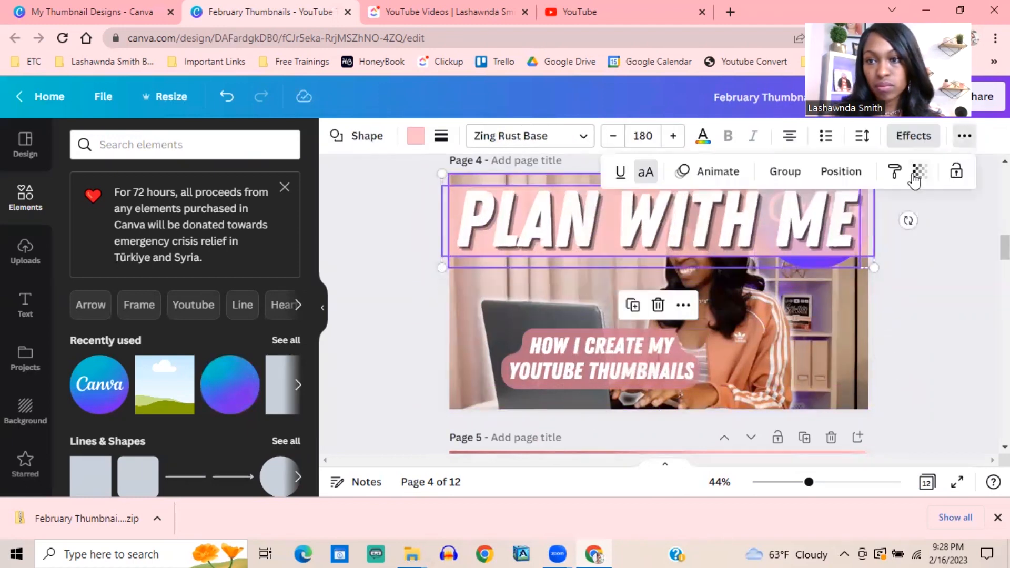
left_click(841, 171)
left_click(784, 215)
left_click(780, 215)
left_click(779, 215)
left_click(627, 216)
left_click(364, 211)
Move the round Canva logo to page 4's lower-right corner and slightly shrink the PLAN WITH ME title with its banner
left_click(800, 232)
left_click_drag(744, 301, 773, 357)
left_click_drag(436, 196, 518, 235)
left_click_drag(877, 268, 849, 258)
left_click(879, 236)
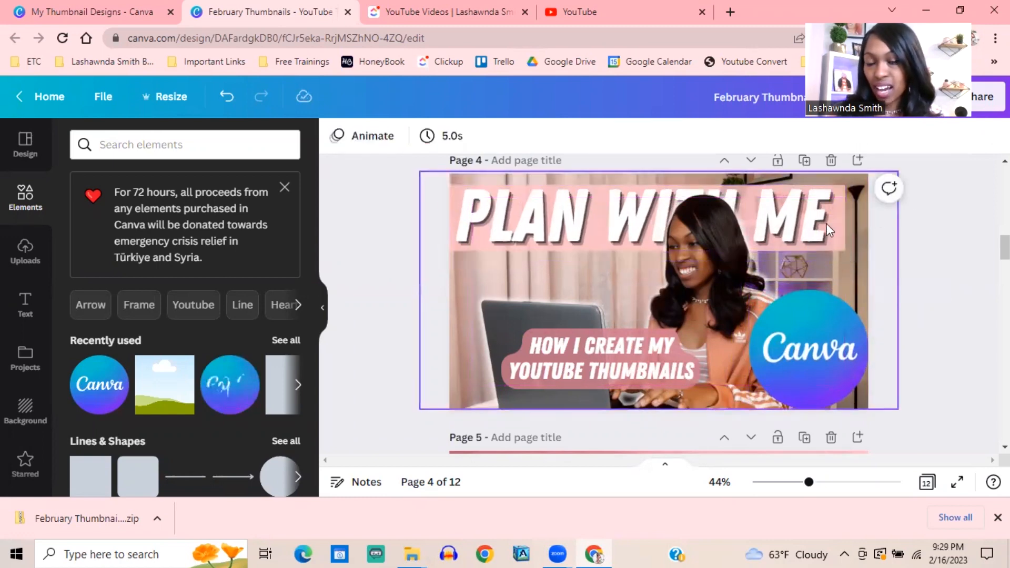
Stretch the pink banner across the full width of page 4 and center the PLAN WITH ME title behind the woman's cutout
left_click(837, 232)
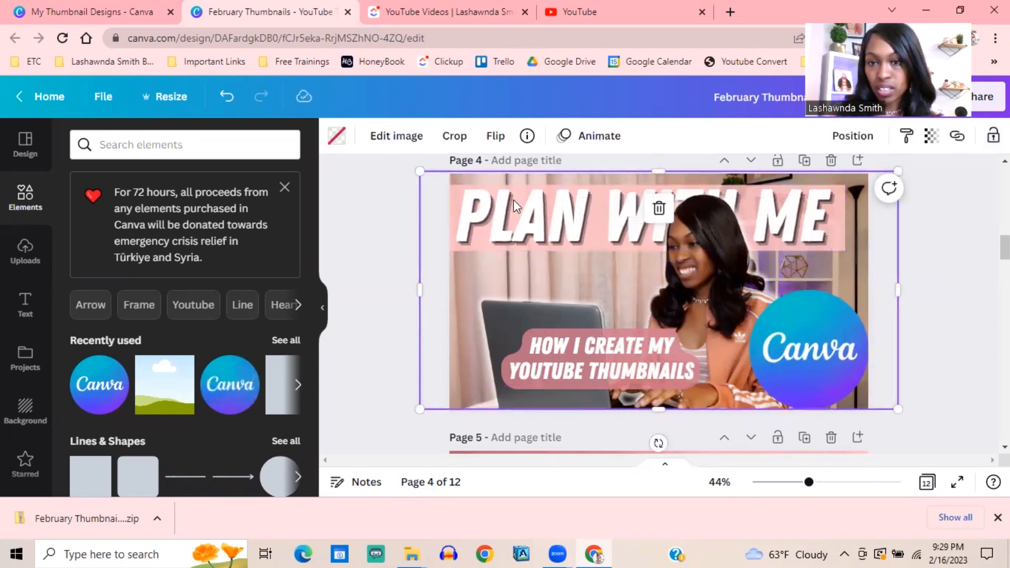
left_click(791, 191)
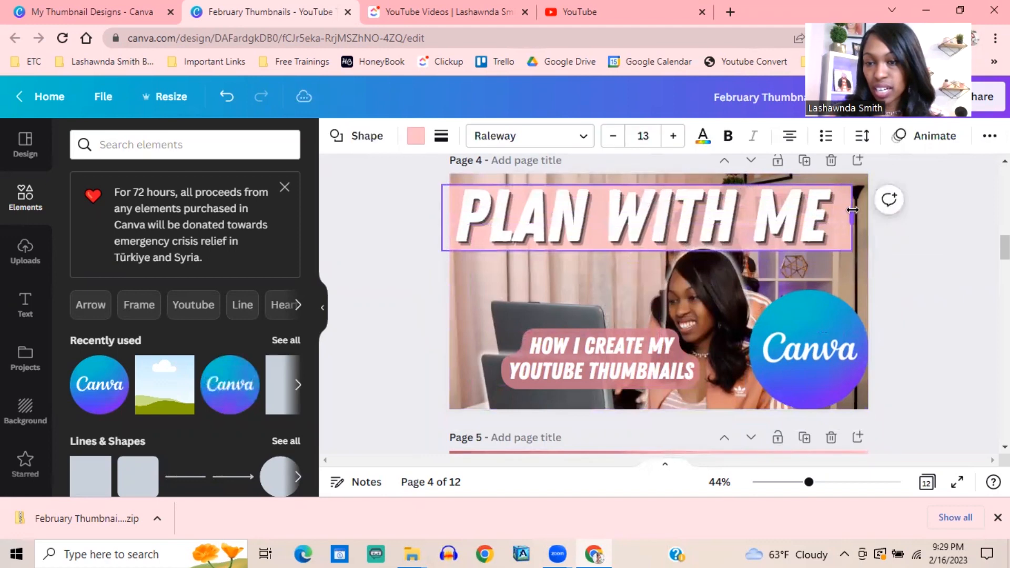
left_click(768, 211)
left_click(715, 288)
left_click_drag(715, 289, 714, 260)
left_click(414, 233)
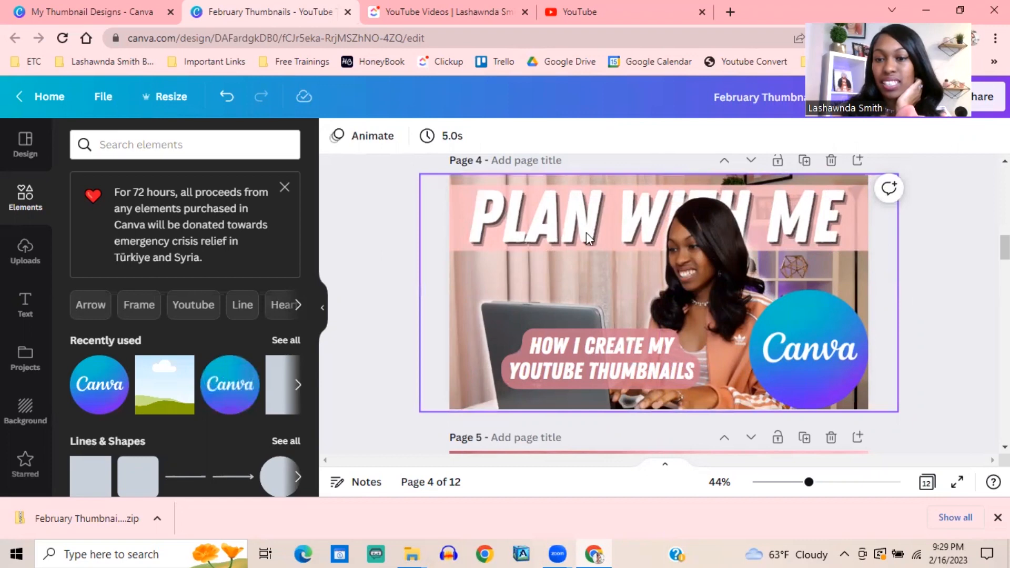
Lock the woman's cutout on page 4 and shrink the HOW I CREATE MY YOUTUBE THUMBNAILS text to size 40.4 beneath the title
left_click_drag(568, 343, 540, 320)
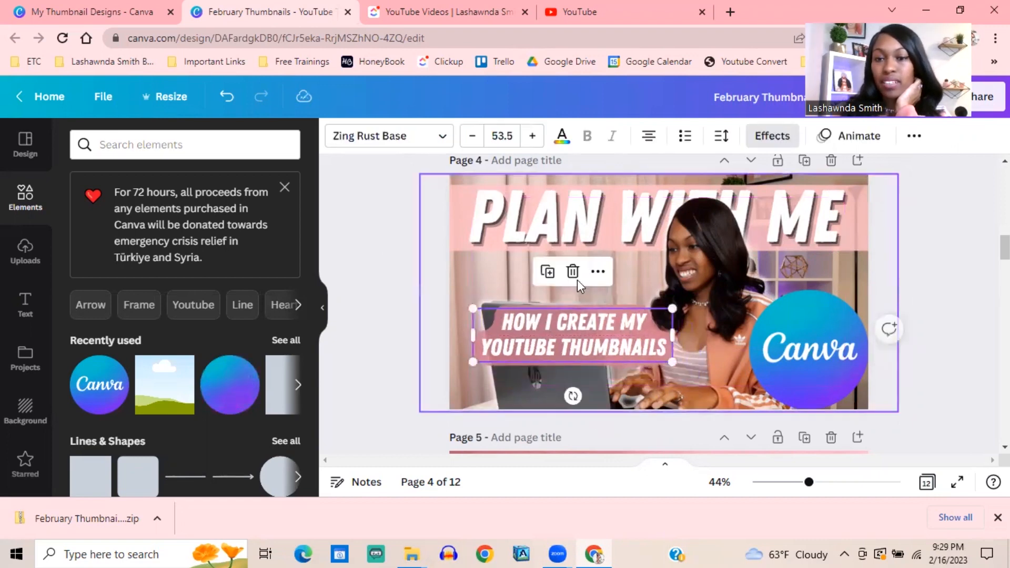
left_click(501, 183)
left_click(994, 136)
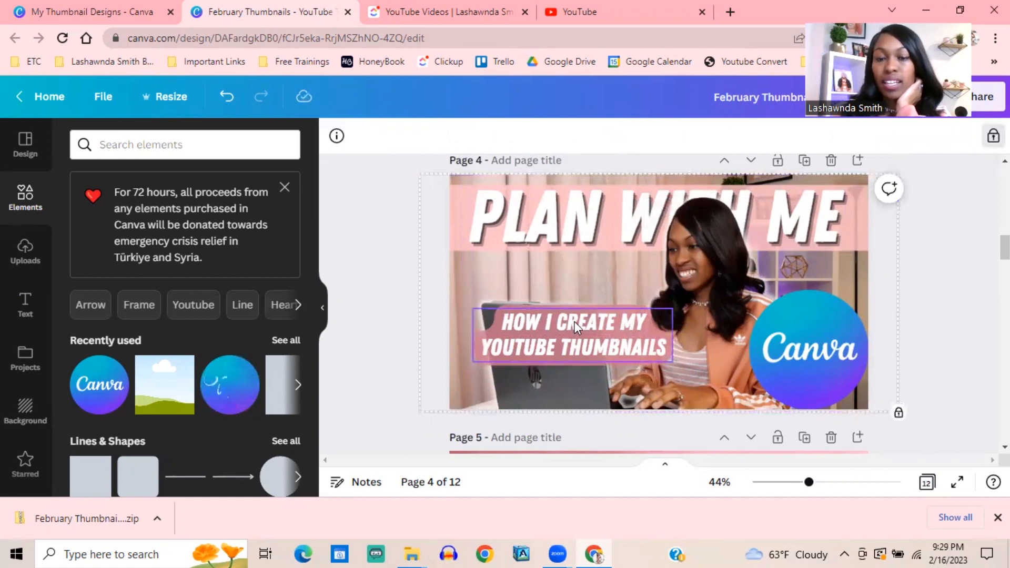
left_click(599, 342)
left_click_drag(599, 342, 597, 255)
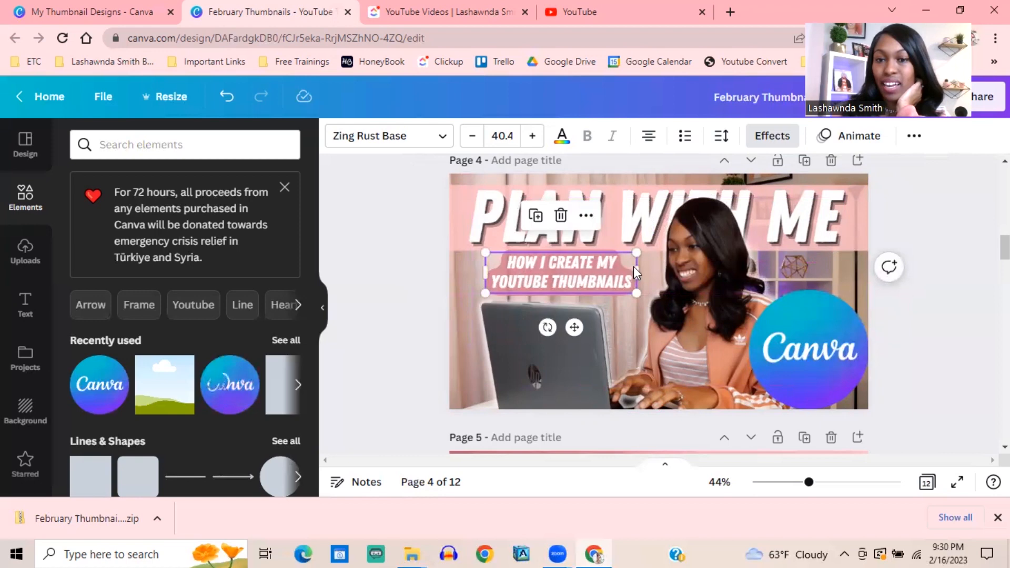
Widen the subtitle's text box and remove the word YOUTUBE so it reads HOW I CREATE MY THUMBNAILS on one line
left_click_drag(637, 272, 752, 280)
left_click(668, 281)
key("BackSpace")
key("BackSpace")
key("BackSpace")
key("BackSpace")
key("BackSpace")
key("BackSpace")
key("BackSpace")
key("BackSpace")
key("BackSpace")
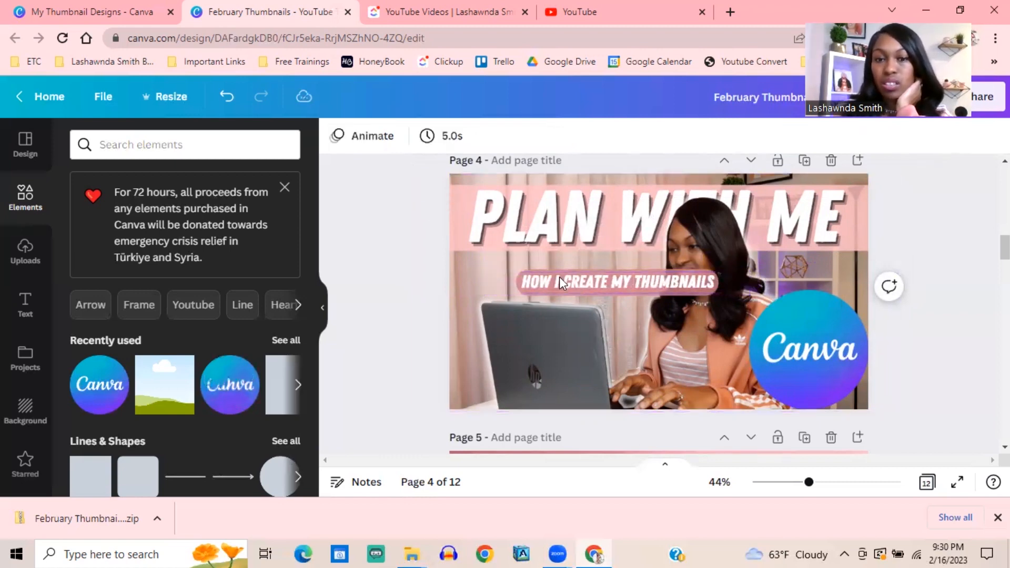
Try the HOW I CREATE MY THUMBNAILS text directly under the PLAN WITH ME banner, first on one line and wrapped onto two
left_click_drag(582, 280, 525, 264)
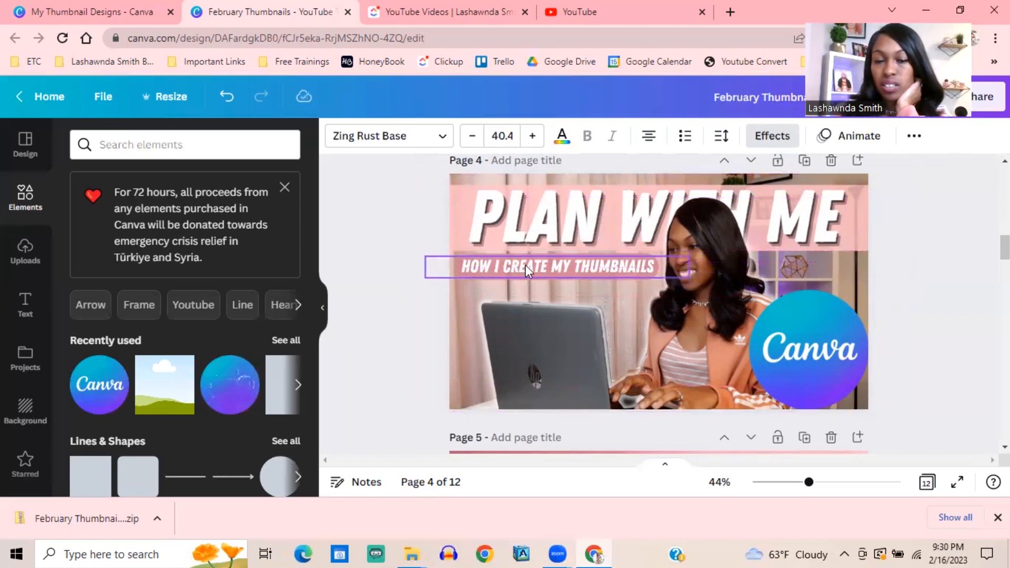
left_click(404, 240)
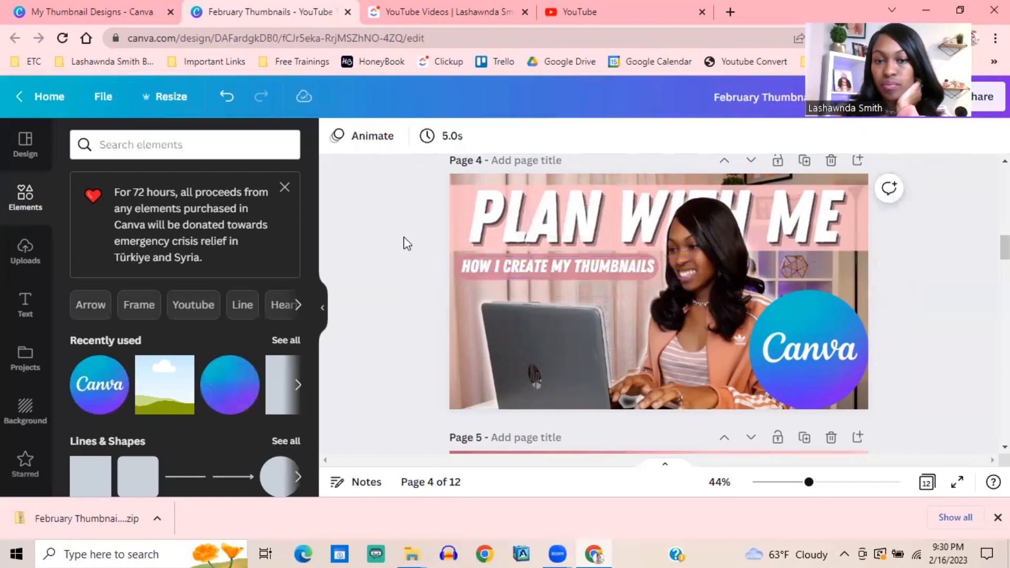
left_click(514, 266)
left_click_drag(688, 266, 605, 272)
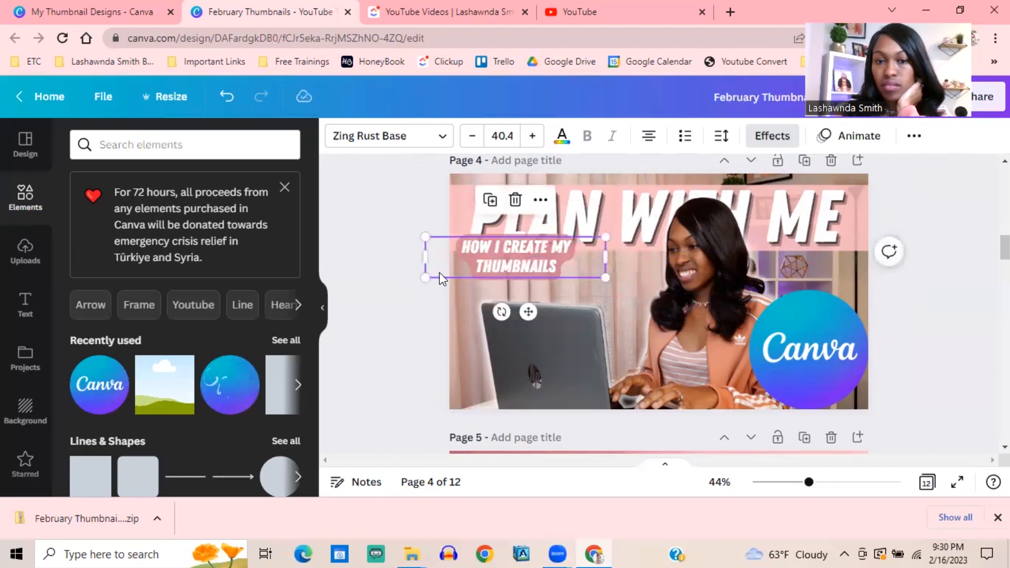
left_click(388, 292)
Place the HOW I CREATE MY THUMBNAILS text on one line along page 4's lower edge, enlarged to size 57.1
left_click_drag(496, 262, 523, 362)
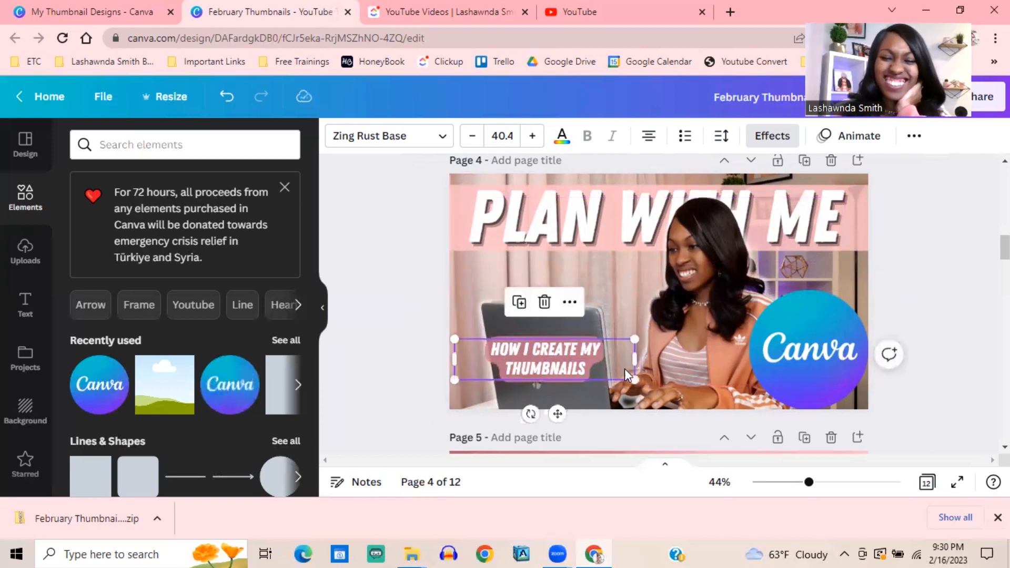
left_click_drag(635, 355, 811, 349)
left_click_drag(686, 363, 667, 377)
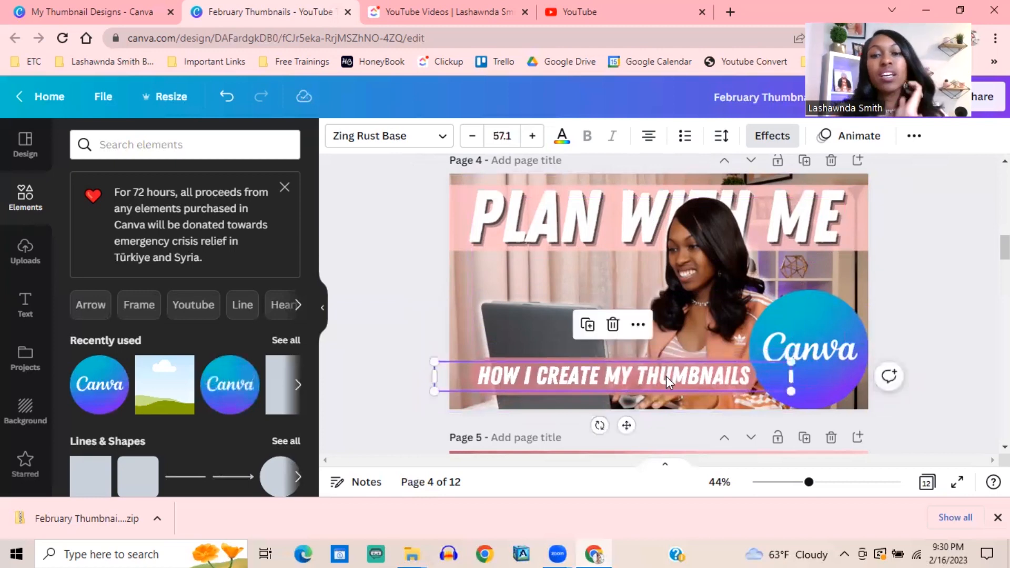
left_click(394, 262)
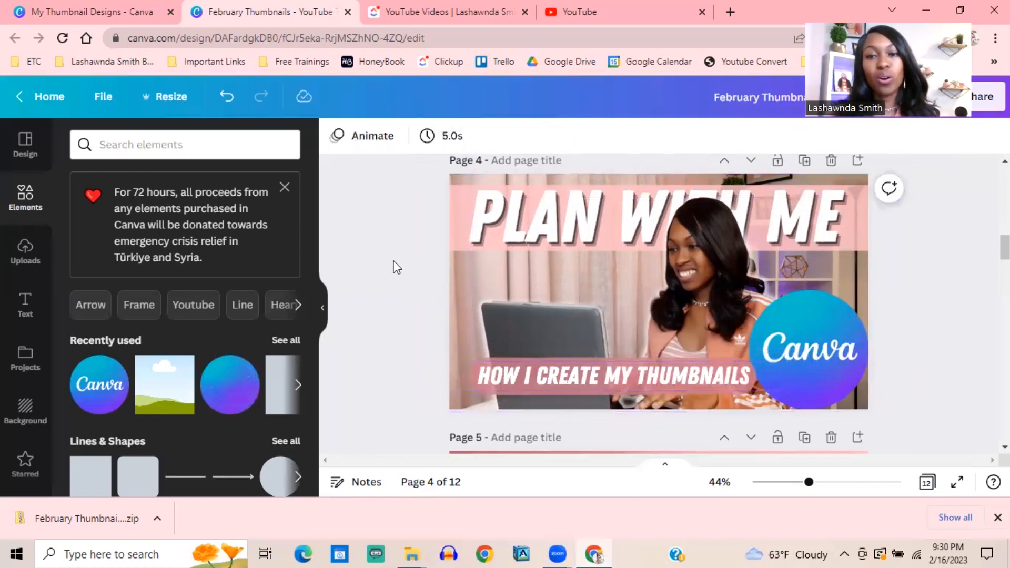
Shrink the round Canva logo, move it above the laptop, and shift the HOW I CREATE MY THUMBNAILS text to the right
left_click(824, 324)
left_click_drag(750, 289, 784, 325)
left_click_drag(825, 363, 515, 267)
left_click_drag(583, 378, 637, 380)
left_click(498, 301)
left_click_drag(498, 302, 513, 318)
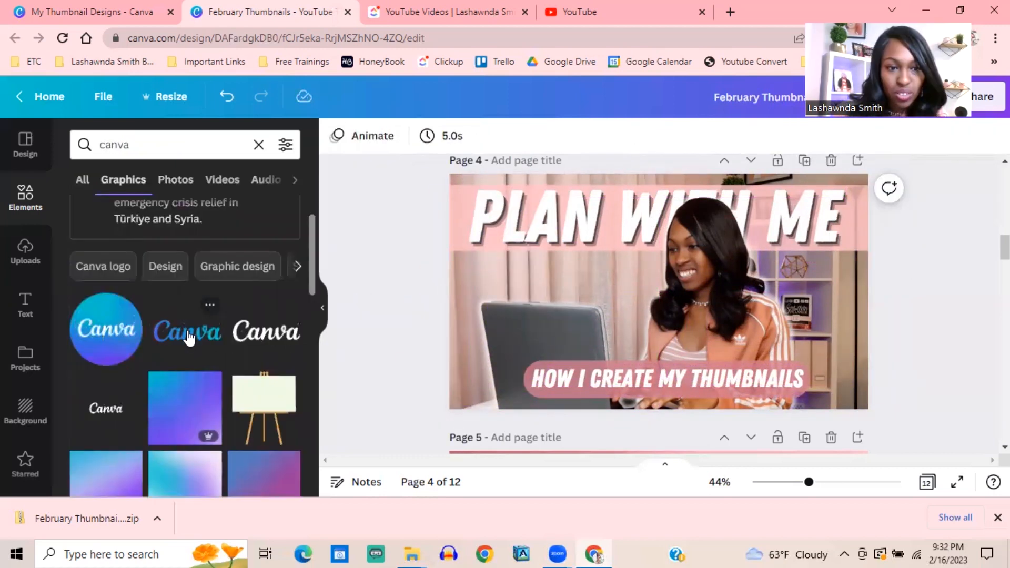
Add the blue-gradient Canva wordmark graphic to page 4, shrink it, and place it over the laptop directly above HOW I CREATE MY THUMBNAILS
left_click(189, 338)
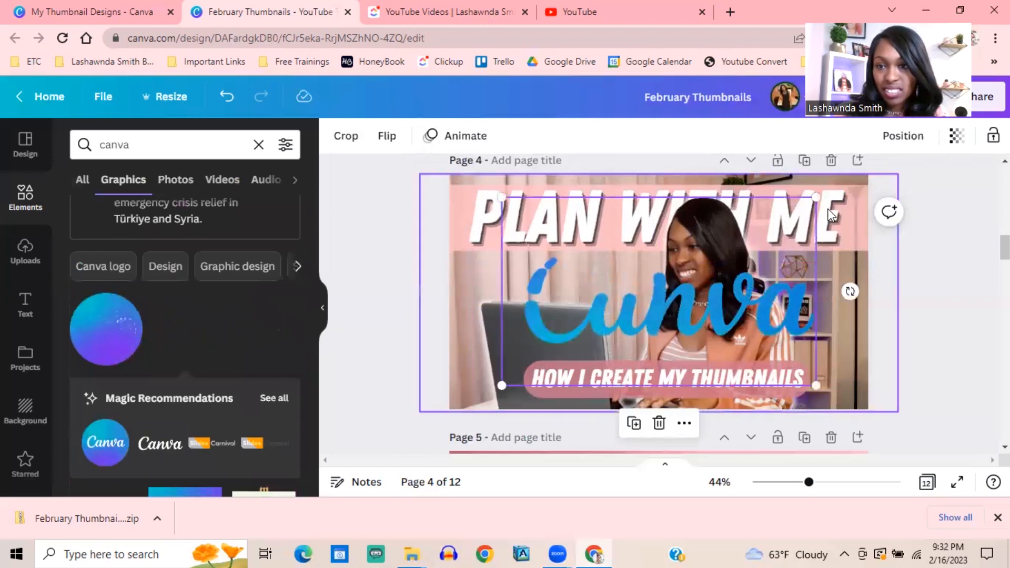
left_click_drag(818, 198, 708, 262)
left_click_drag(614, 343, 560, 281)
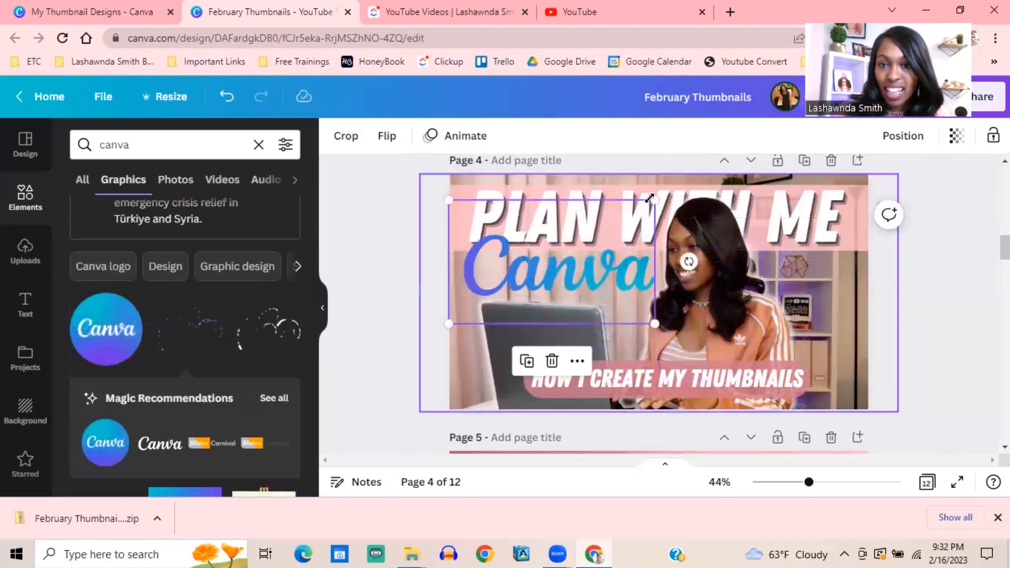
left_click_drag(651, 199, 585, 238)
left_click_drag(510, 283, 529, 269)
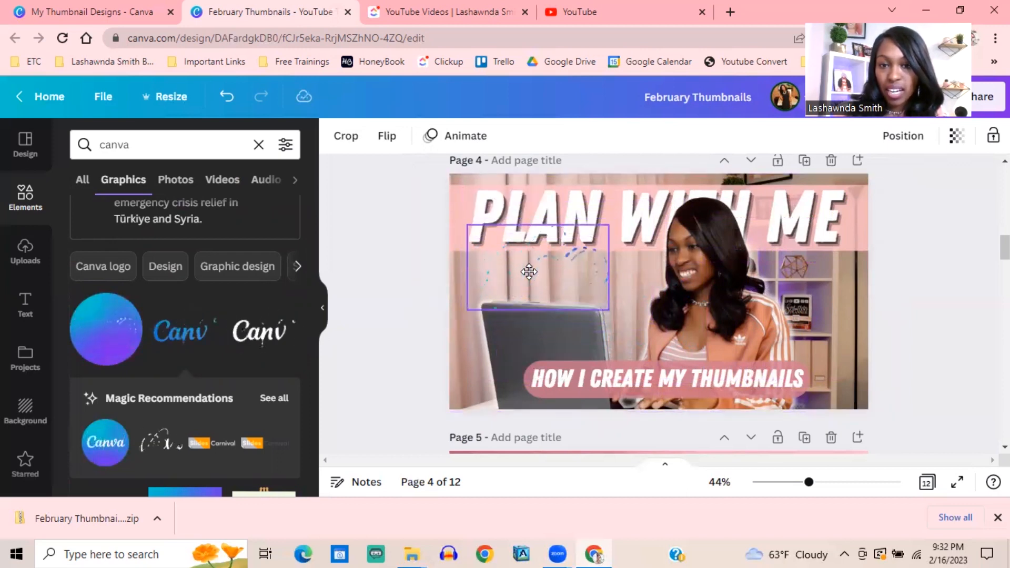
left_click_drag(529, 269, 576, 334)
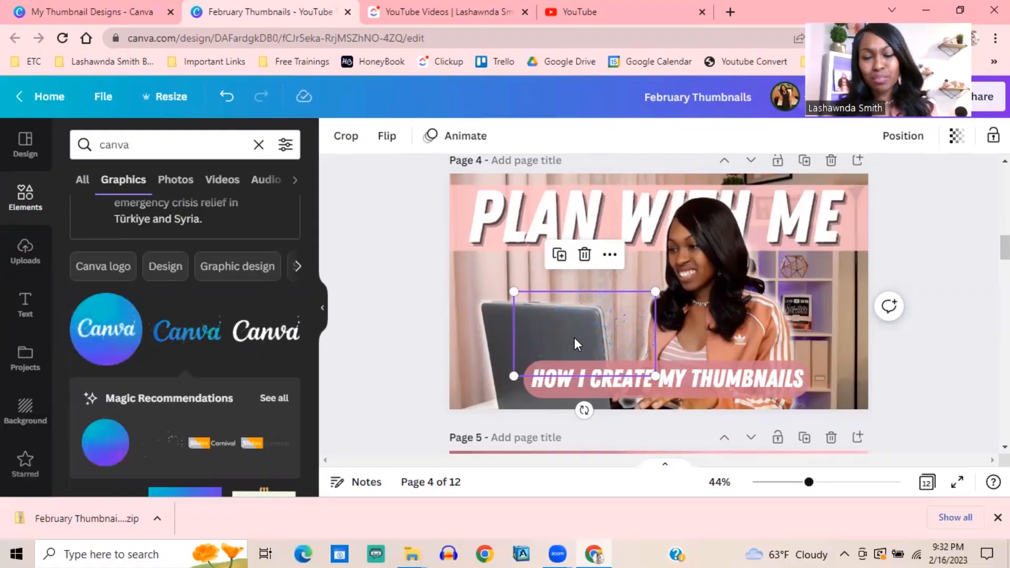
mouse_move(620, 383)
left_mouse_down()
mouse_move(599, 388)
mouse_move(618, 379)
left_mouse_up()
left_click(387, 280)
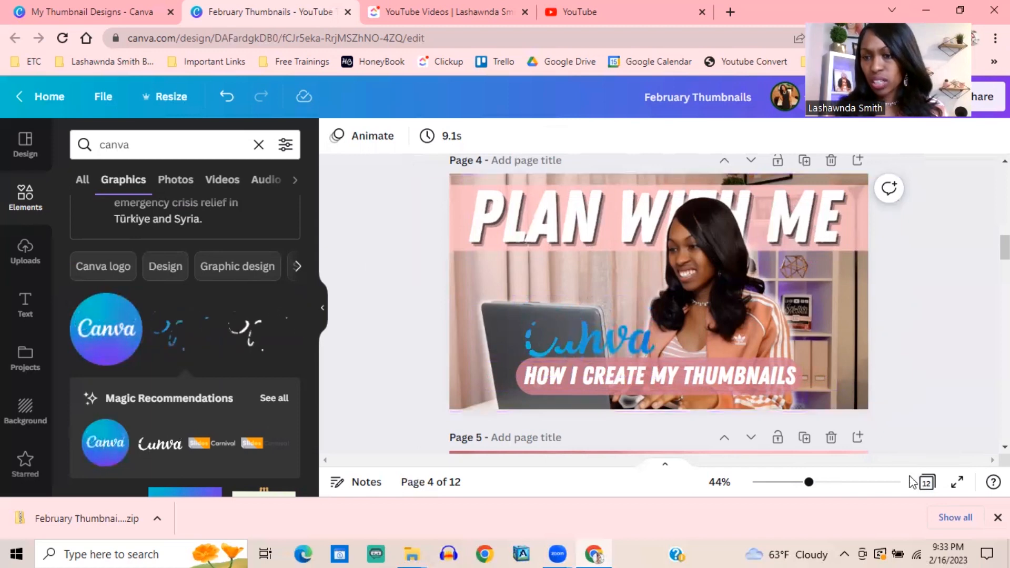
Review all the design's pages in grid view, and switch to YouTube to examine how the thumbnails on the home feed look
left_click(927, 483)
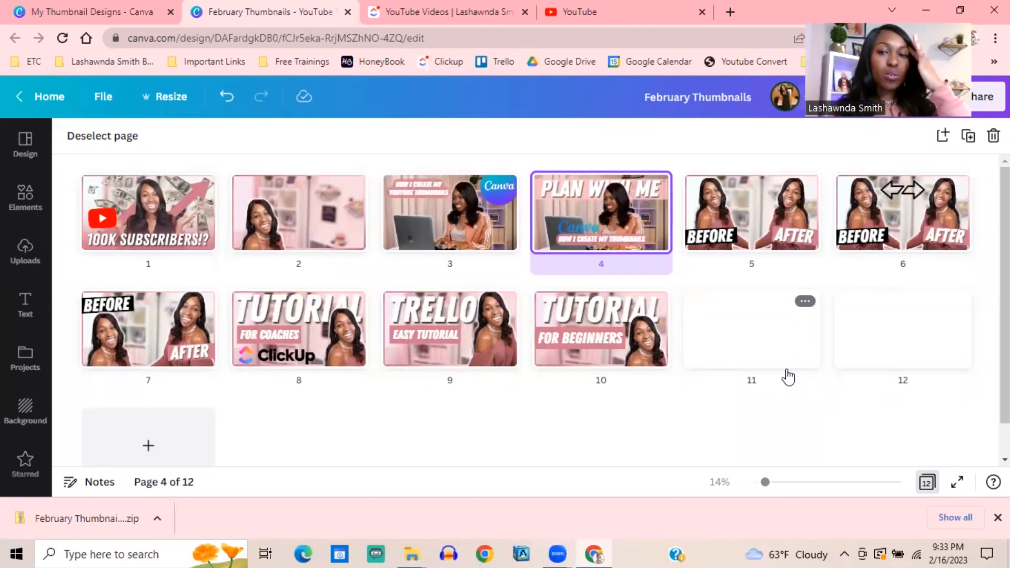
left_click(588, 17)
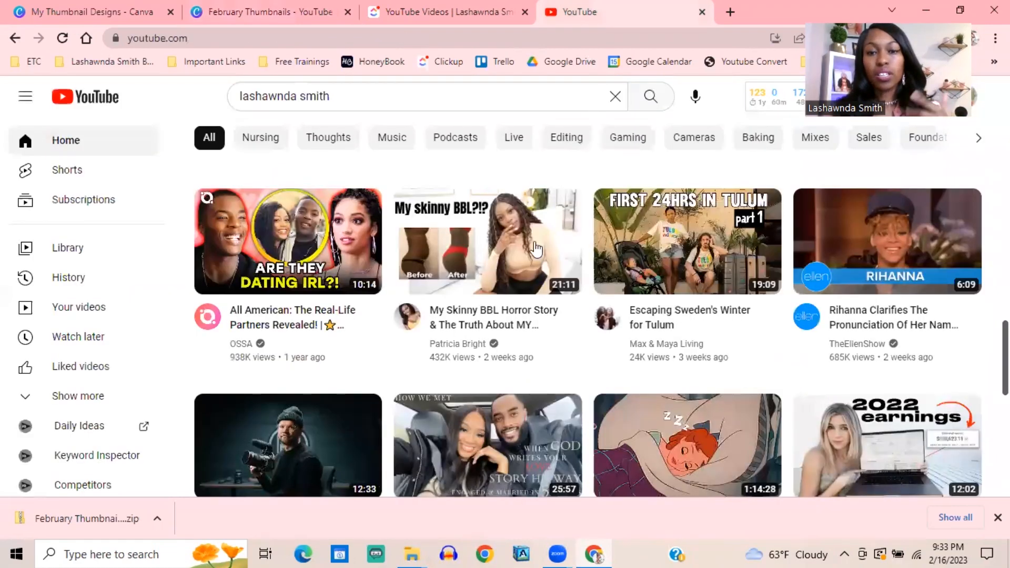
scroll(537, 250, "down", 5)
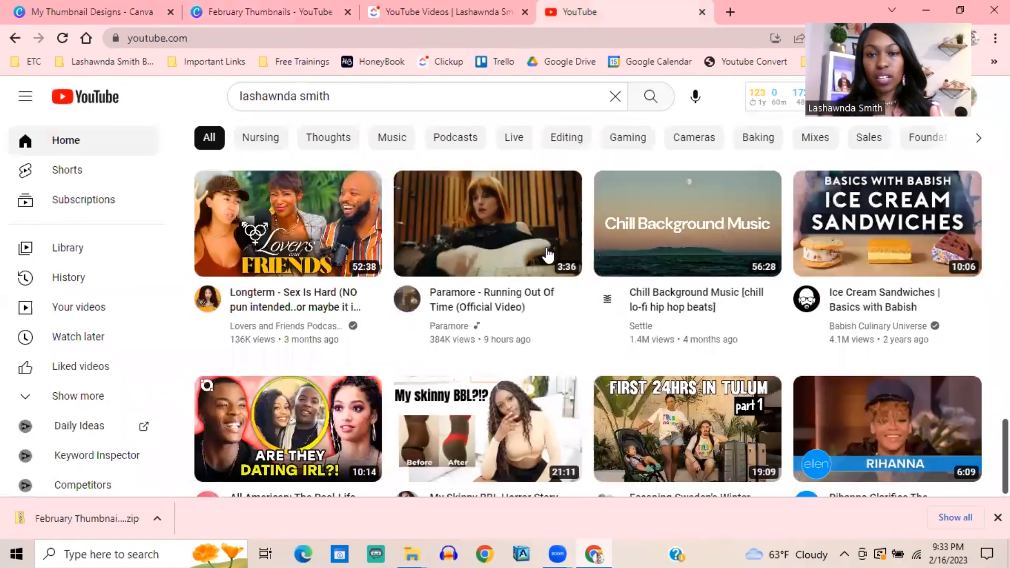
scroll(548, 254, "down", 5)
scroll(547, 254, "down", 10)
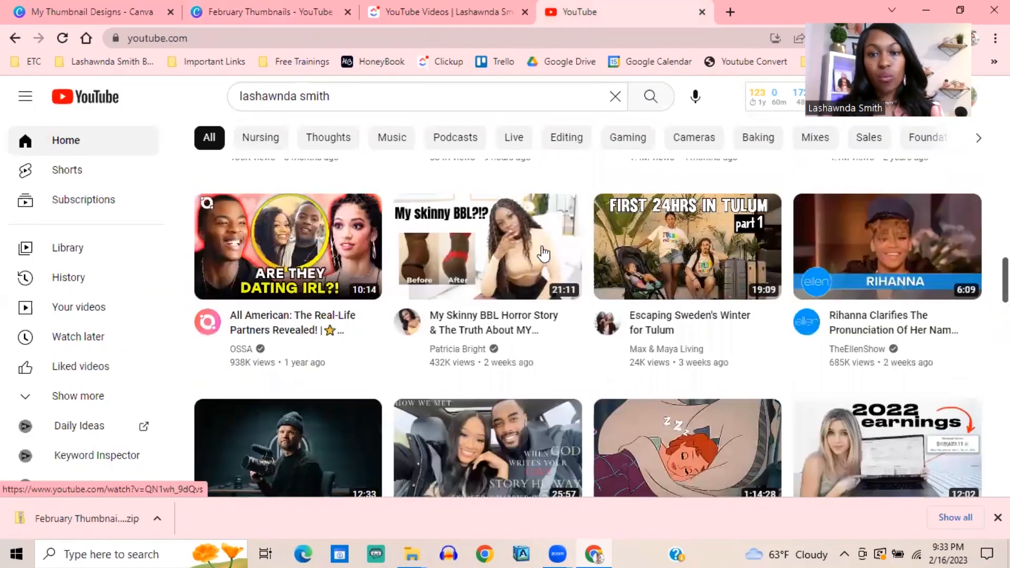
scroll(539, 241, "up", 7)
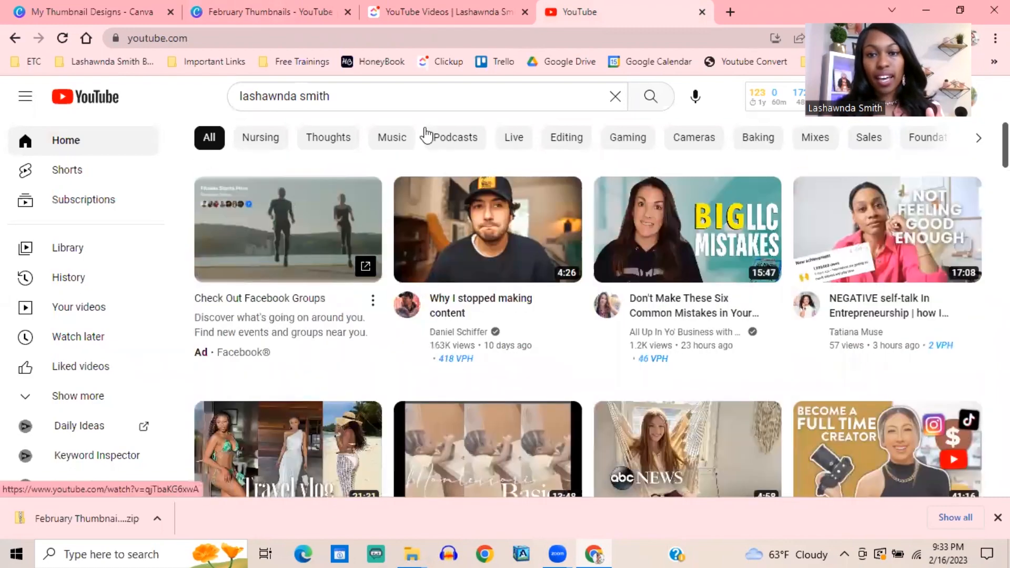
scroll(566, 136, "down", 9)
scroll(612, 342, "down", 6)
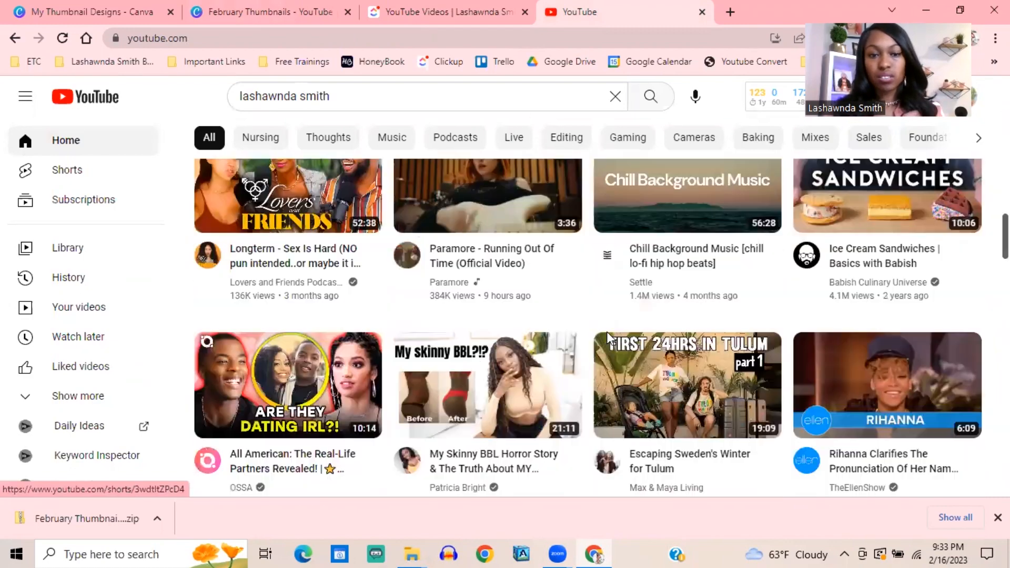
scroll(619, 463, "down", 6)
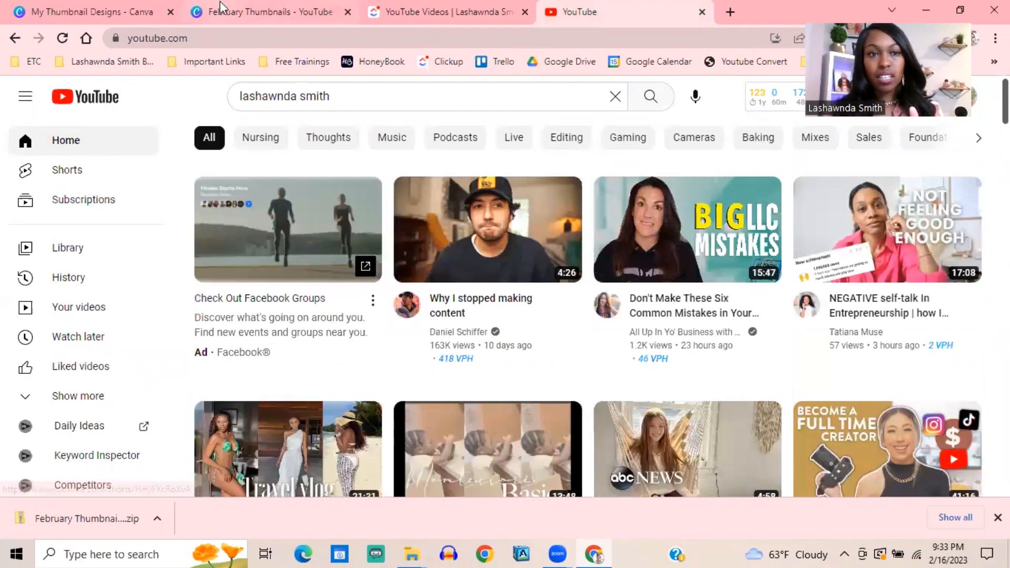
Return to the Canva design and, on page 4, raise the HOW I CREATE MY THUMBNAILS background effect's Transparency value and enlarge the text to size 68.5
left_click(220, 8)
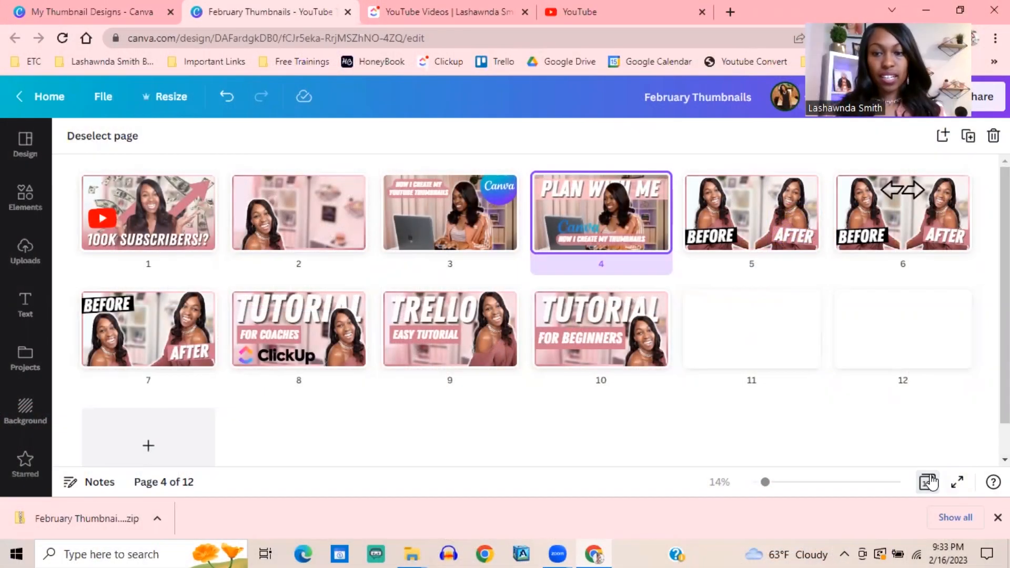
left_click(929, 482)
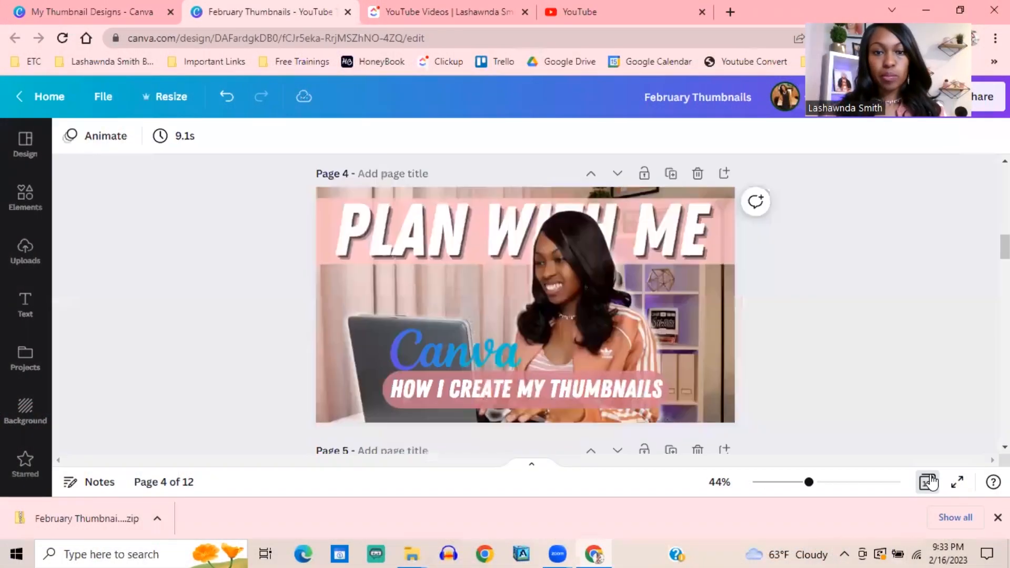
scroll(670, 292, "up", 5)
scroll(670, 292, "down", 3)
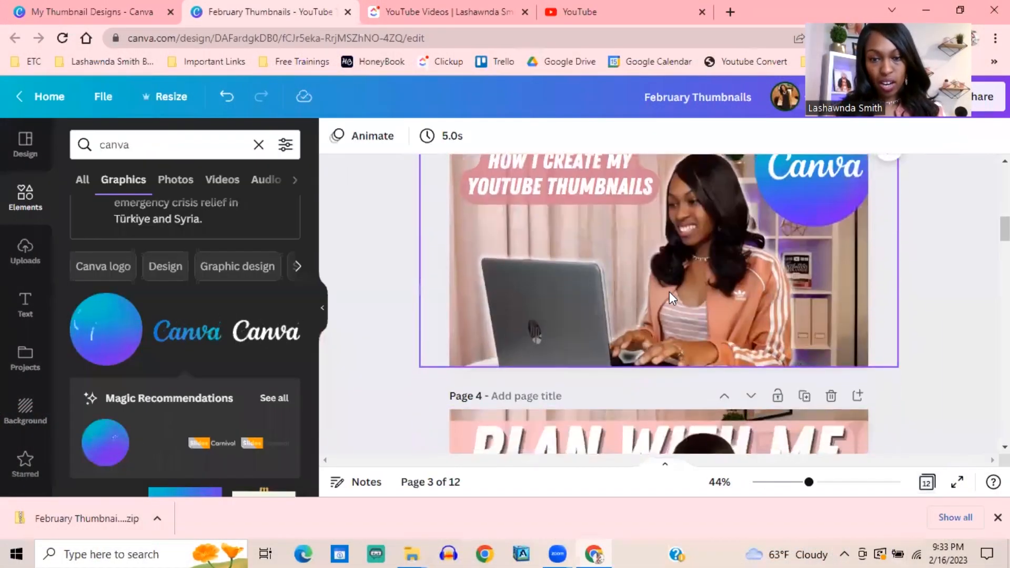
scroll(611, 289, "up", 6)
scroll(567, 293, "up", 2)
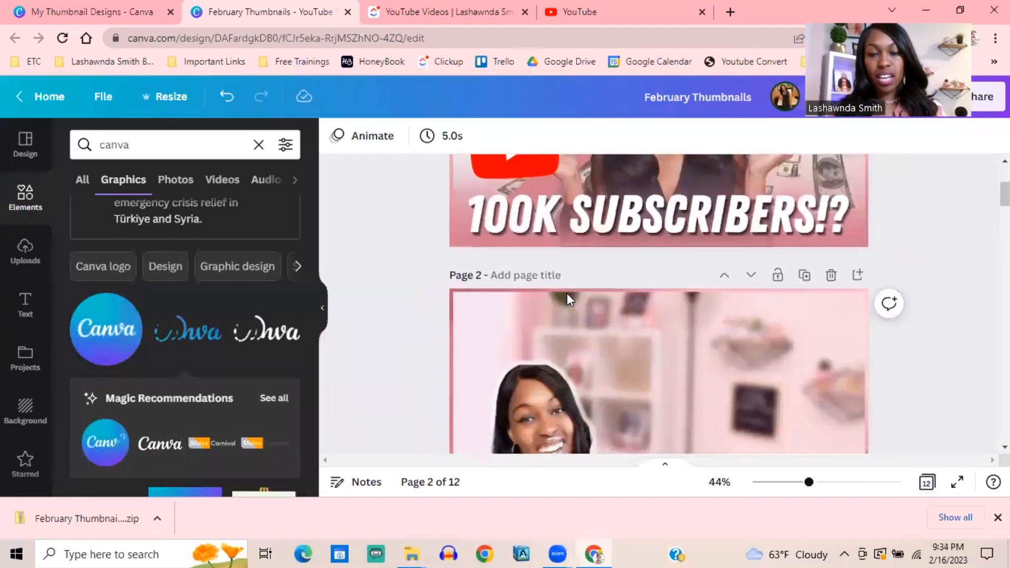
scroll(567, 292, "down", 15)
left_click(582, 241)
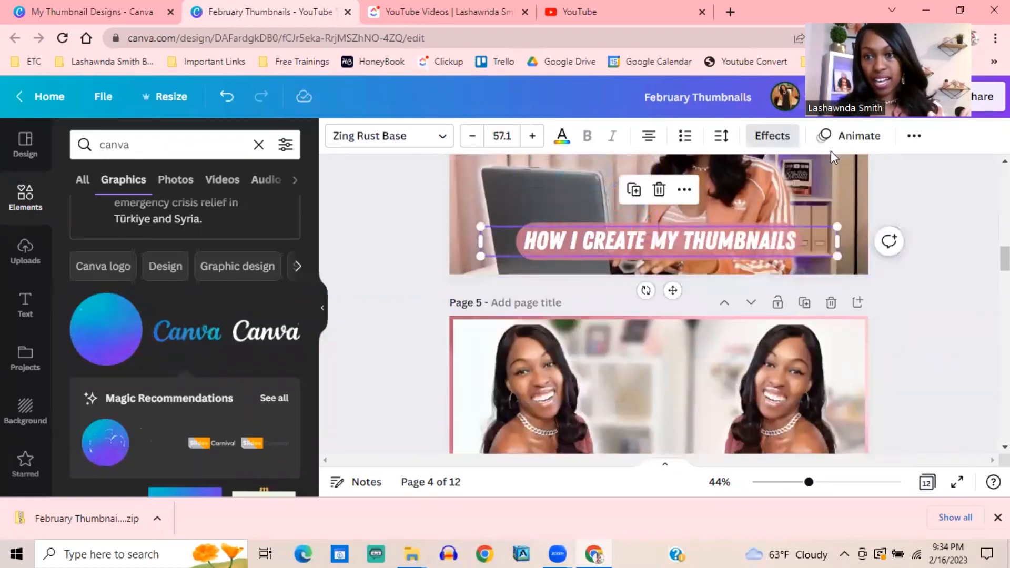
left_click(915, 137)
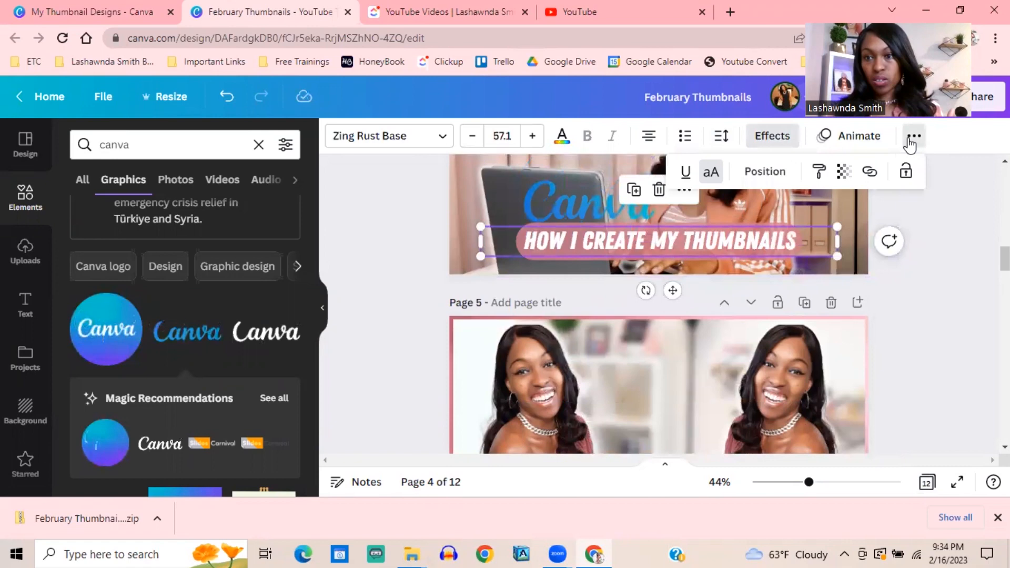
left_click(843, 175)
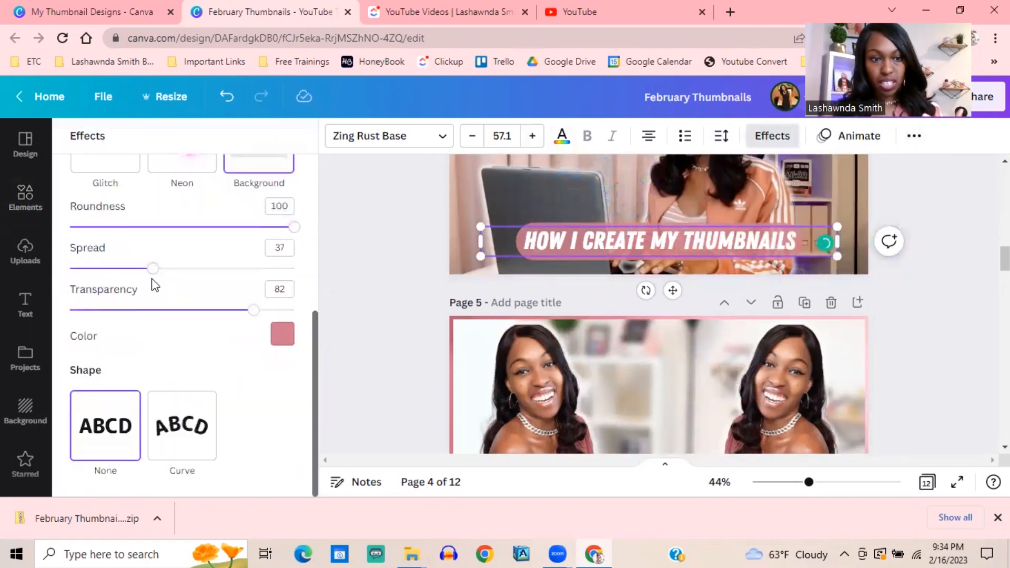
left_click_drag(252, 312, 278, 316)
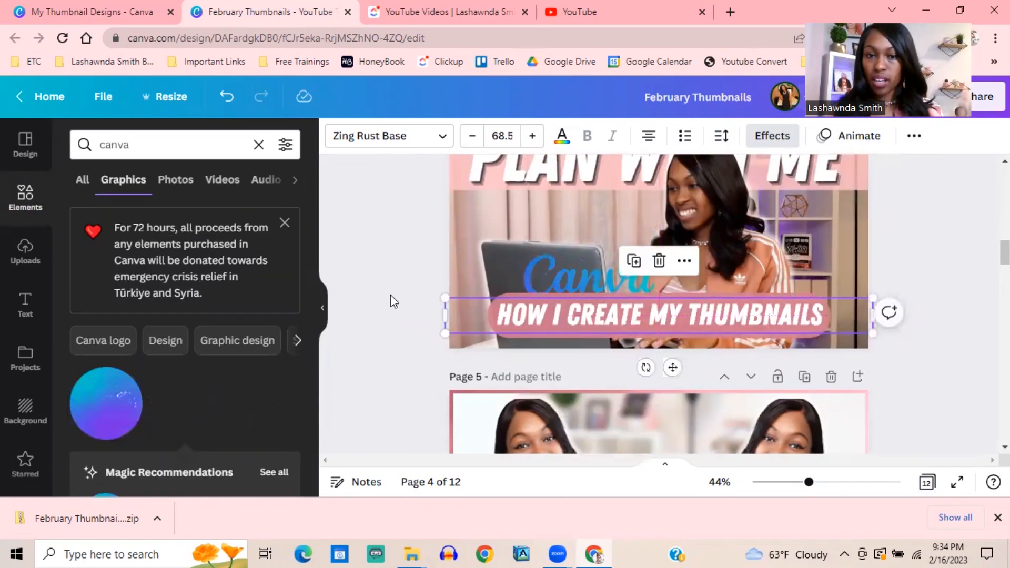
left_click(391, 295)
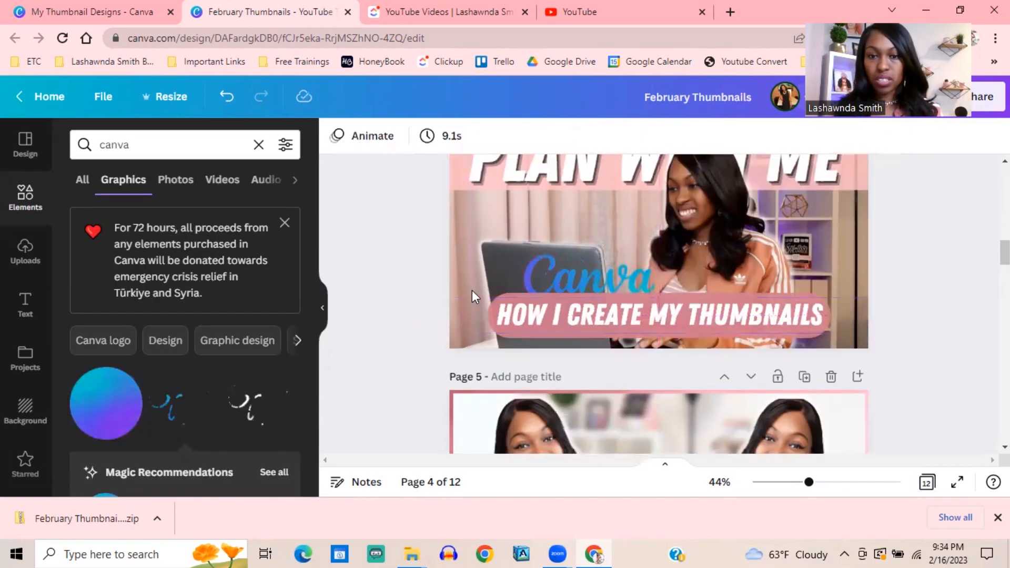
Move the blue Canva wordmark slightly left and up over the laptop, above the HOW I CREATE MY THUMBNAILS text
left_click(585, 274)
left_click_drag(585, 274, 557, 266)
left_click(398, 248)
Move the PLAN WITH ME page up one place, ahead of the HOW I CREATE MY YOUTUBE THUMBNAILS page
scroll(377, 269, "up", 3)
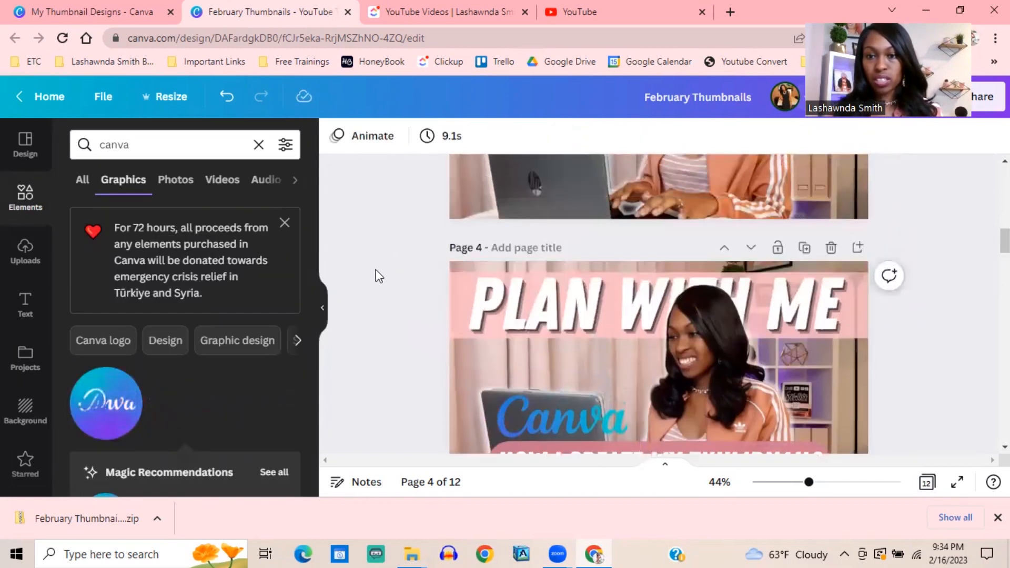
scroll(388, 267, "down", 2)
scroll(390, 266, "up", 5)
scroll(389, 266, "down", 3)
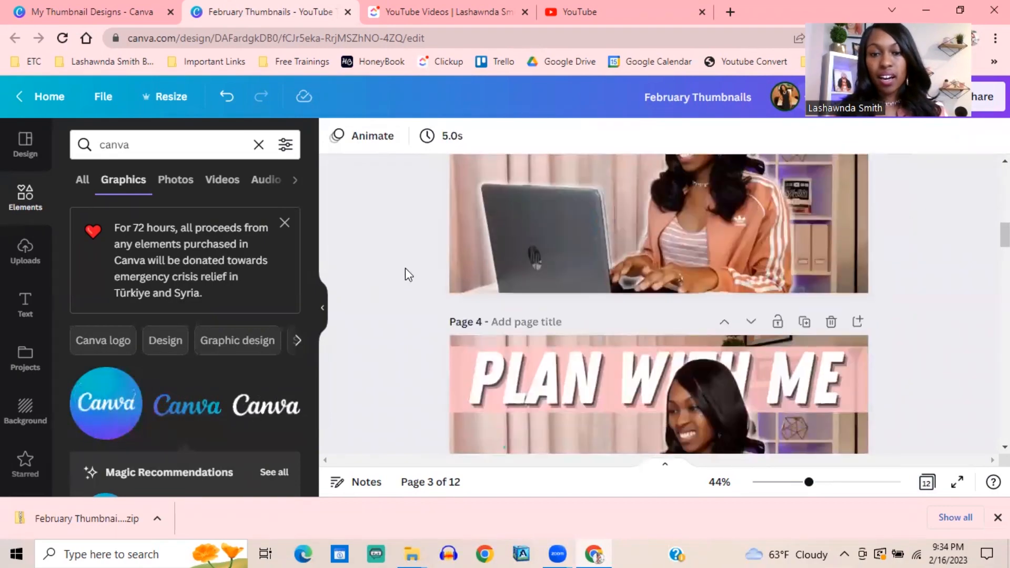
scroll(408, 271, "up", 10)
scroll(413, 279, "down", 15)
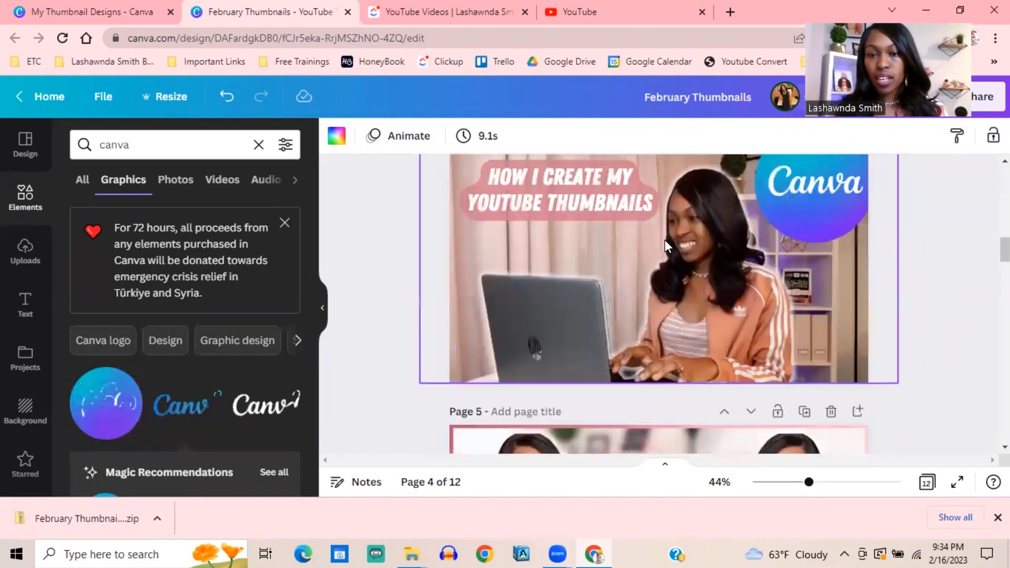
scroll(642, 257, "up", 4)
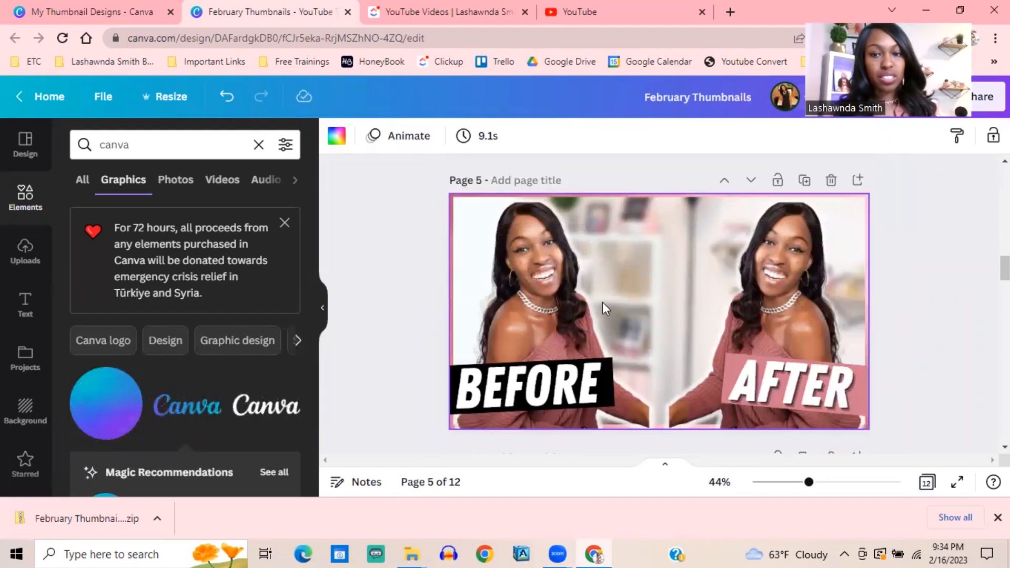
Open the February Shoot folder and look through its laptop photos for one to use in page 5's BEFORE and AFTER thumbnail
left_click_drag(593, 284, 594, 285)
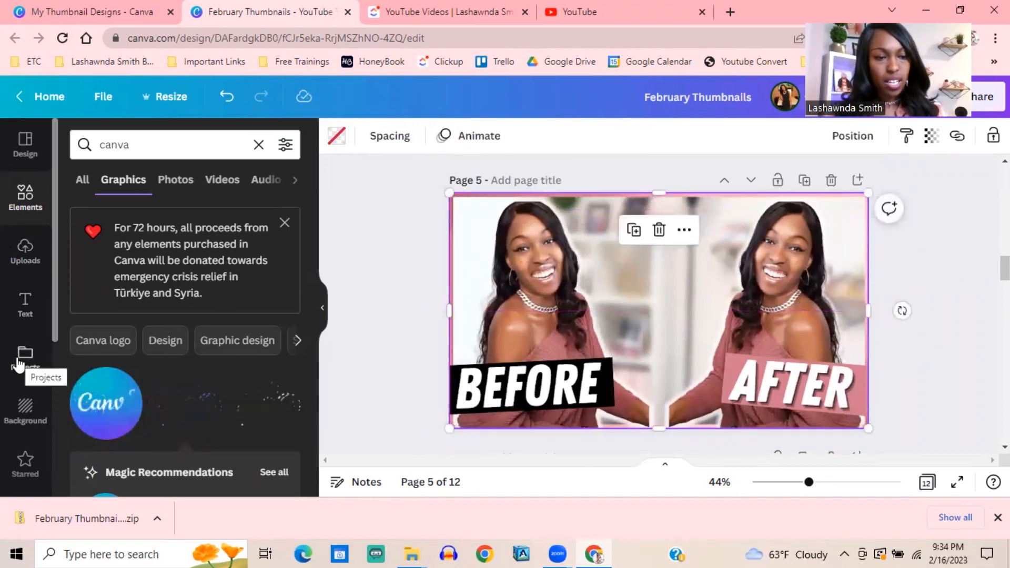
left_click(20, 261)
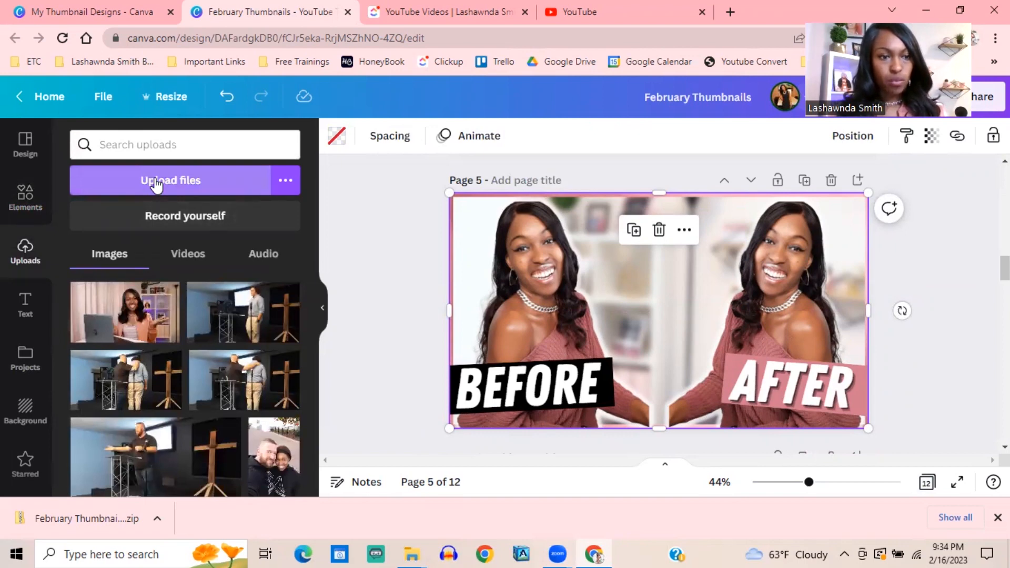
scroll(23, 295, "down", 3)
left_click(25, 221)
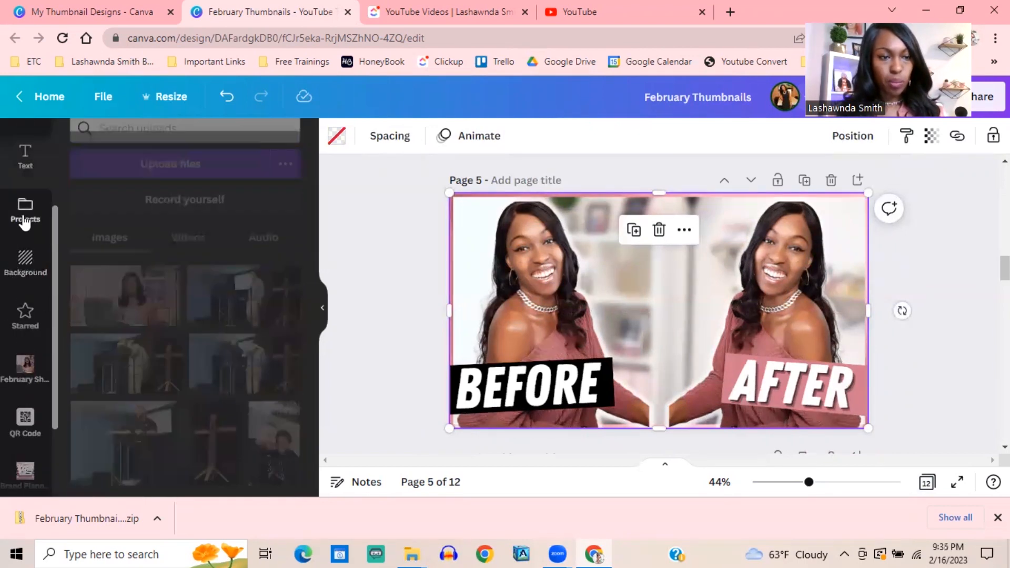
scroll(149, 255, "down", 10)
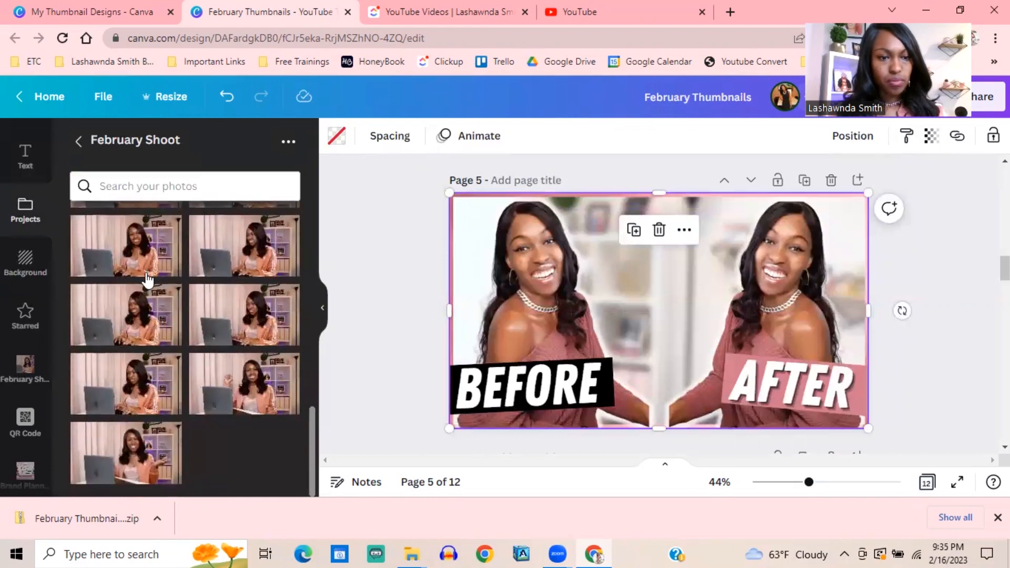
scroll(142, 306, "up", 10)
scroll(137, 326, "down", 2)
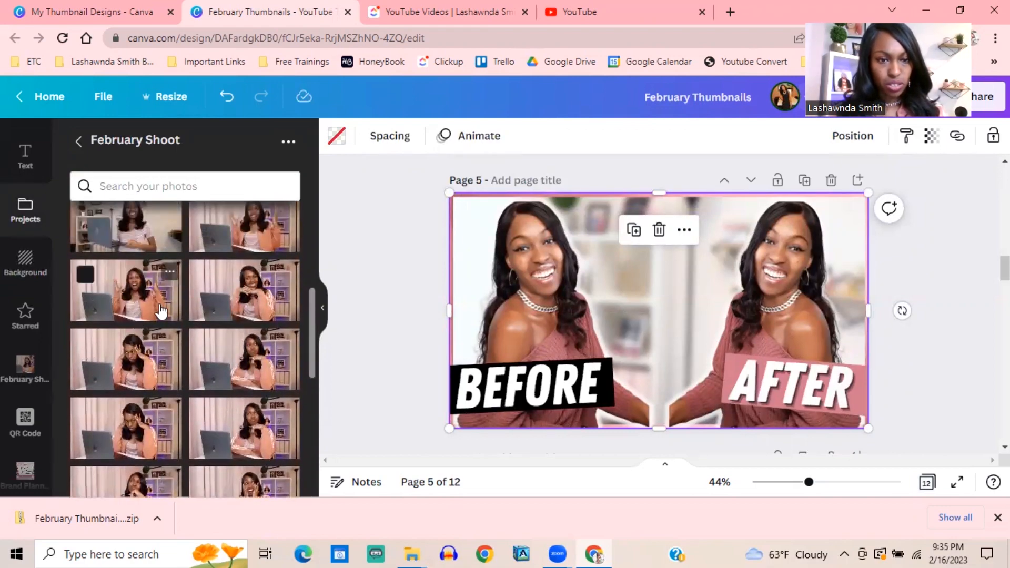
scroll(168, 311, "down", 2)
scroll(237, 416, "down", 2)
scroll(234, 400, "down", 4)
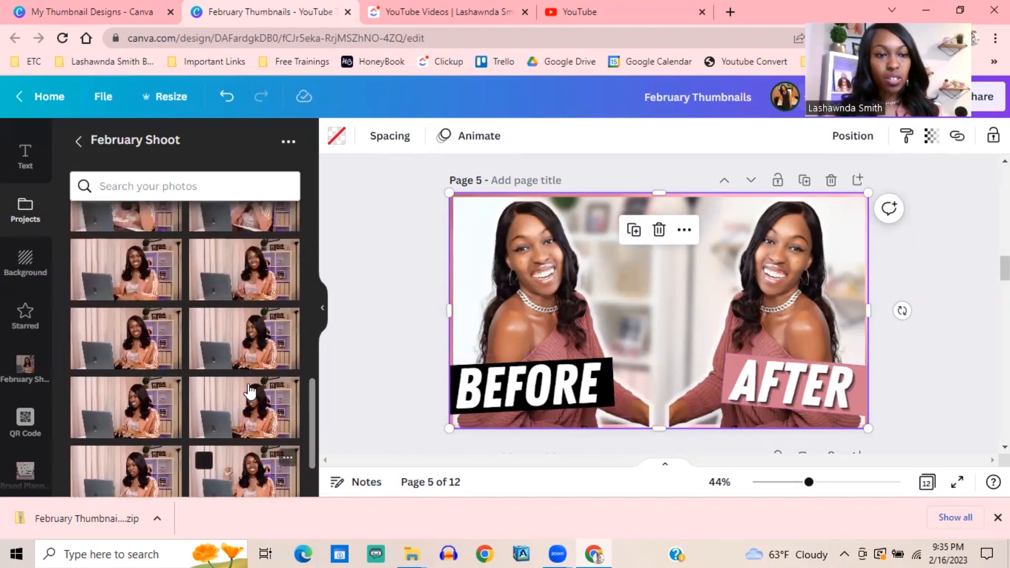
scroll(247, 379, "up", 3)
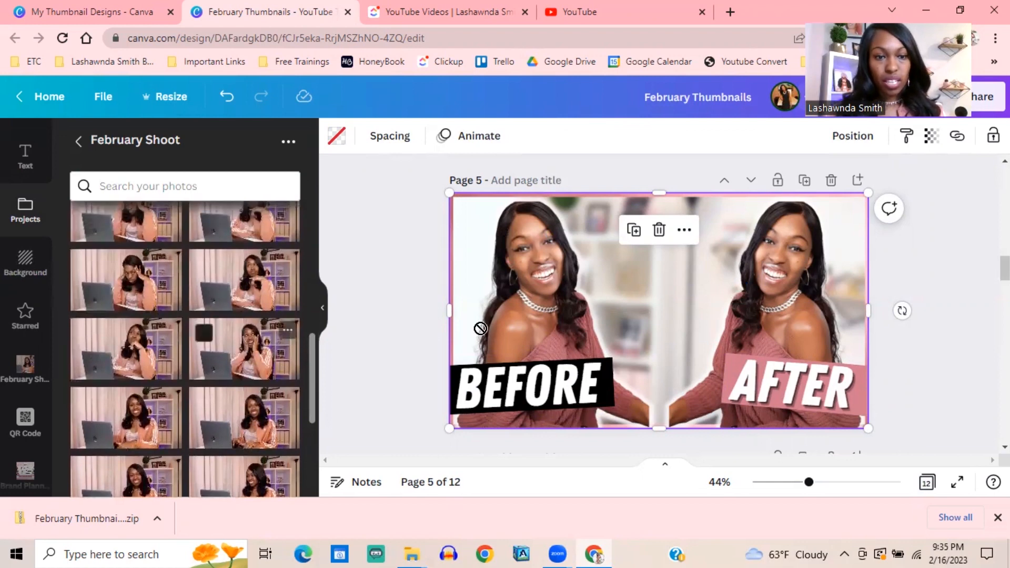
Fill page 5's BEFORE half with the hands-on-cheeks laptop photo and shift it left within its frame
left_click_drag(465, 335, 544, 327)
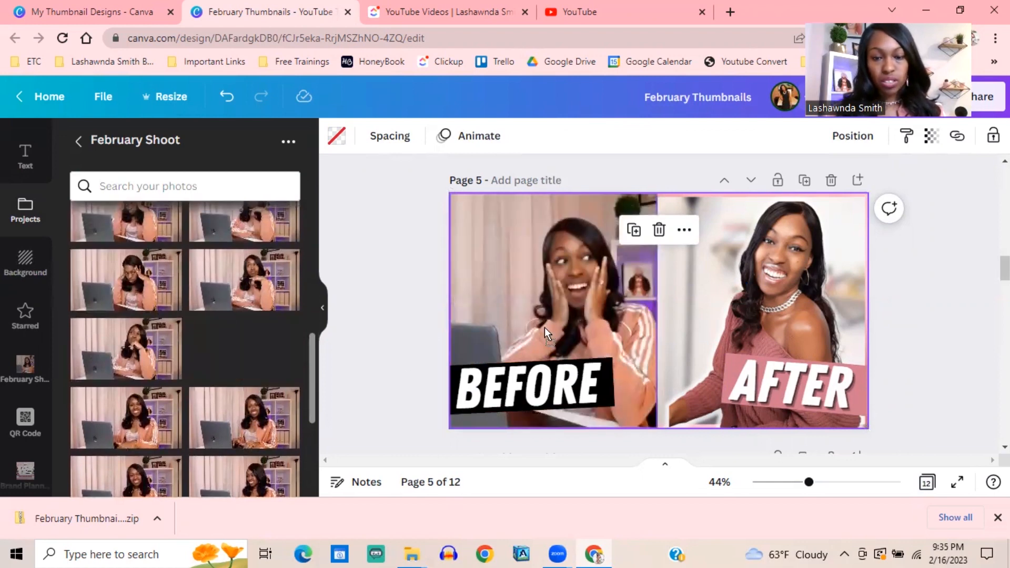
left_click(591, 320)
double_click(591, 319)
left_click_drag(591, 319, 559, 300)
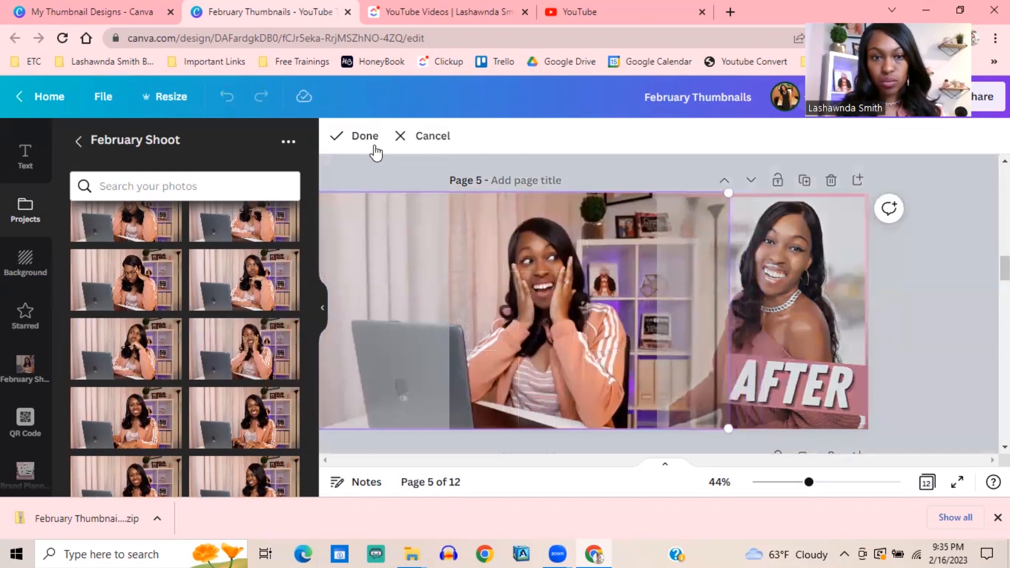
left_click(365, 138)
left_click(398, 269)
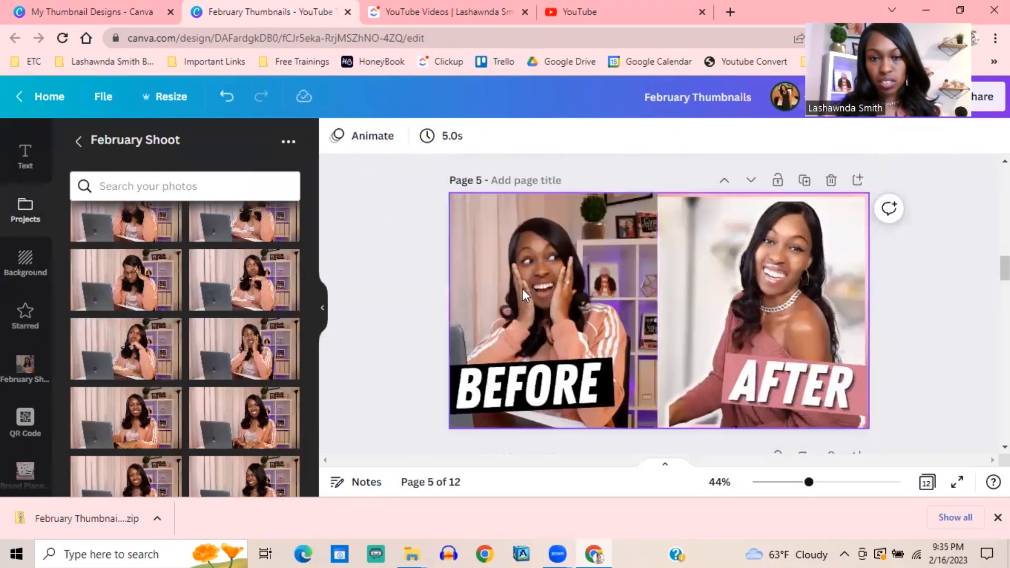
Enlarge the hands-on-cheeks photo inside the BEFORE frame and shift it slightly left
left_click(470, 249)
double_click(484, 257)
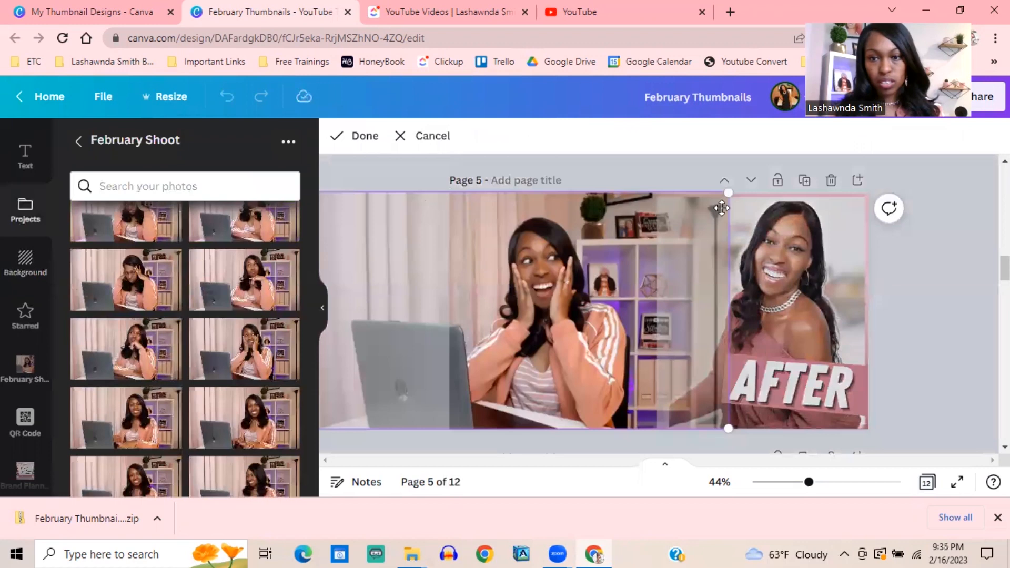
left_click_drag(727, 190, 770, 169)
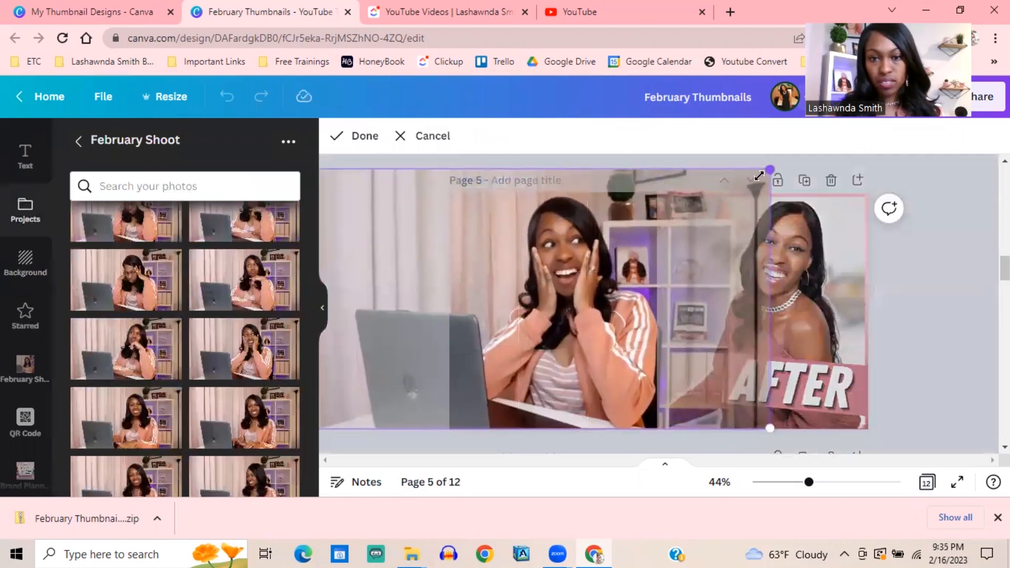
left_click_drag(596, 293, 572, 288)
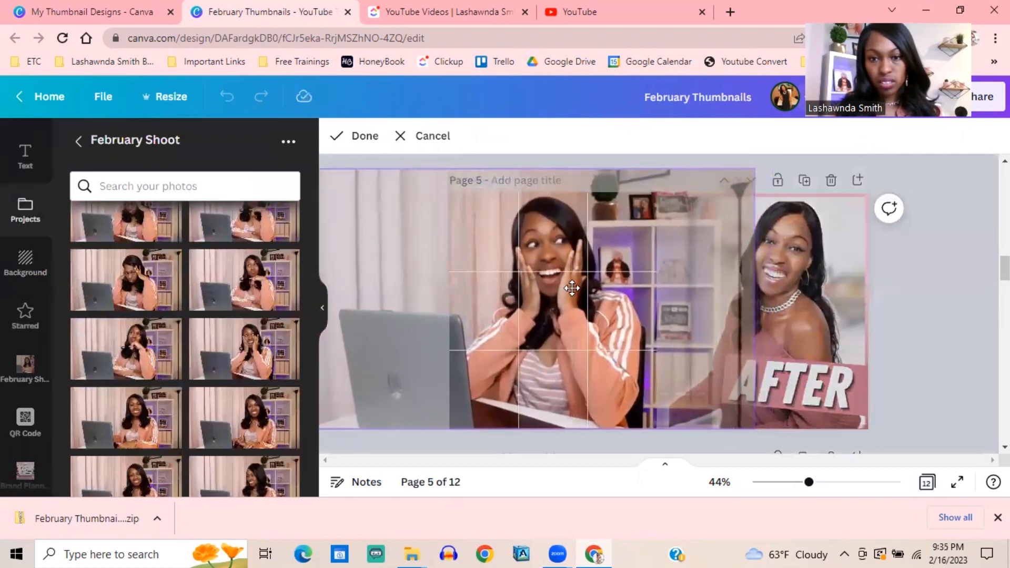
left_click(359, 141)
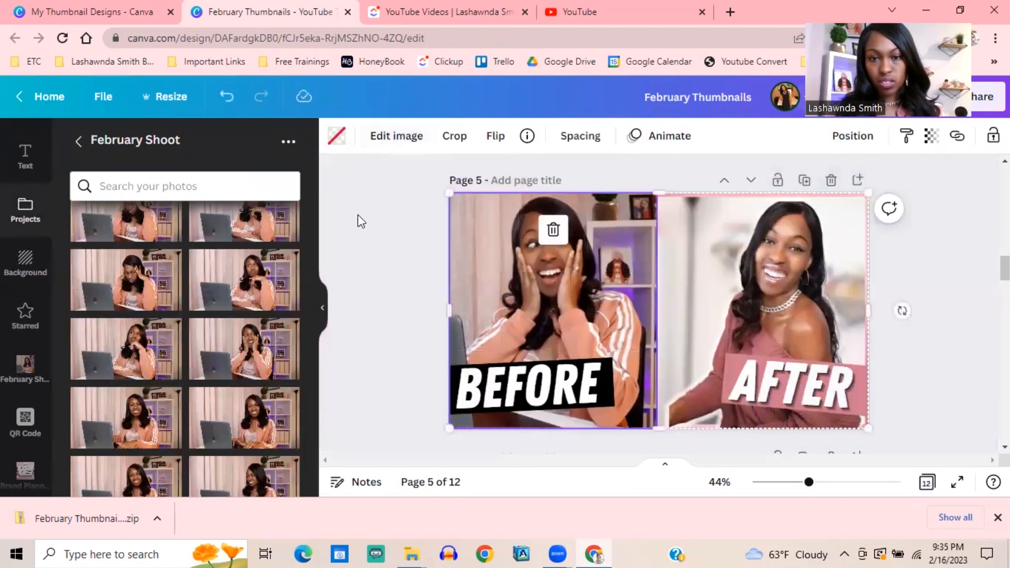
Replace the BEFORE photo with the February Shoot raised-hands photo, enlarging and centring it so both hands fit the frame
scroll(244, 295, "up", 3)
left_click_drag(244, 294, 526, 289)
double_click(558, 304)
left_click_drag(715, 199, 760, 167)
left_click_drag(582, 313, 572, 314)
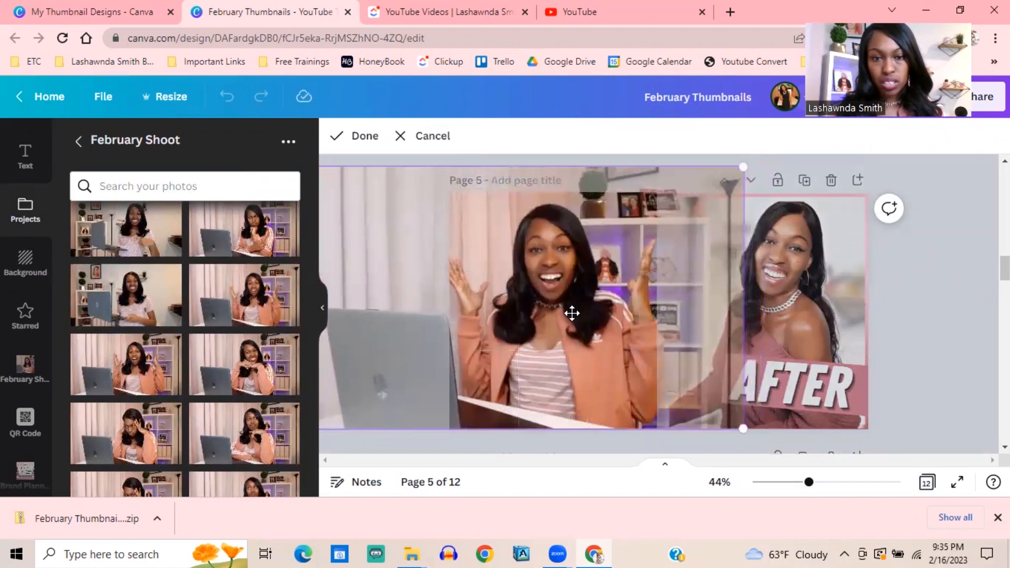
left_click_drag(745, 170, 738, 172)
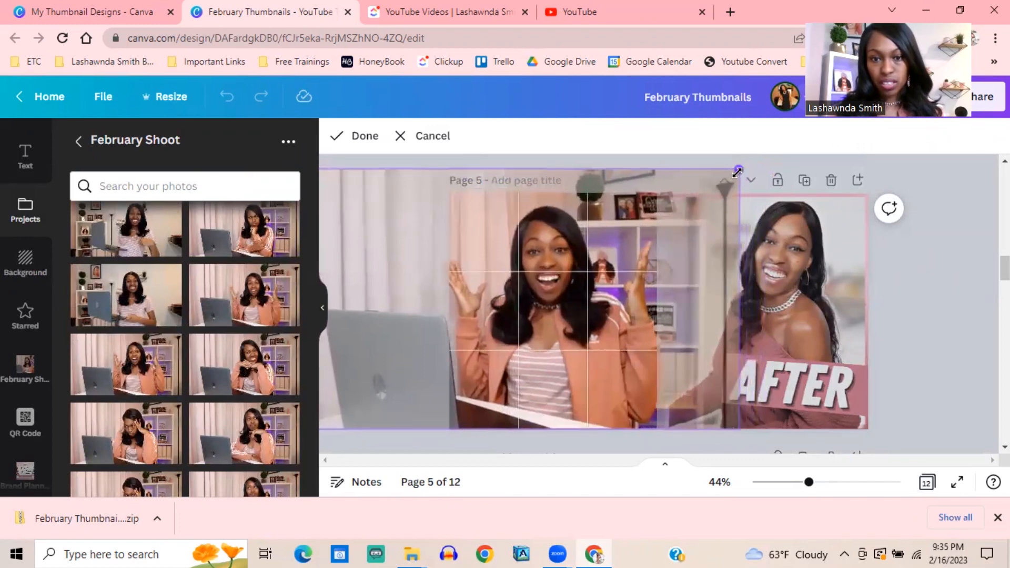
Fill page 5's AFTER half with the background-free version of the raised-hands photo from the uploads
left_click(79, 141)
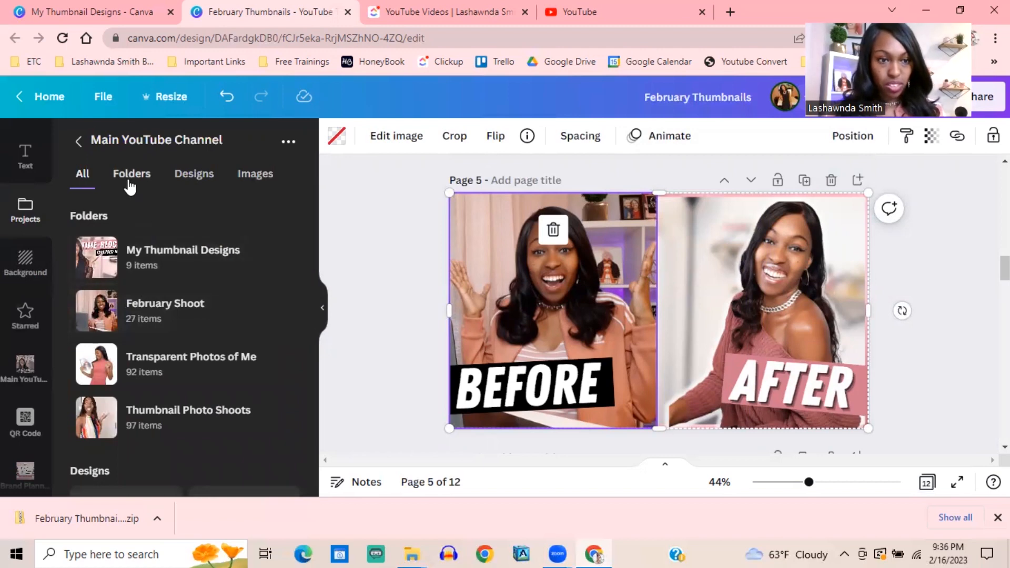
scroll(140, 244, "down", 5)
scroll(144, 270, "up", 5)
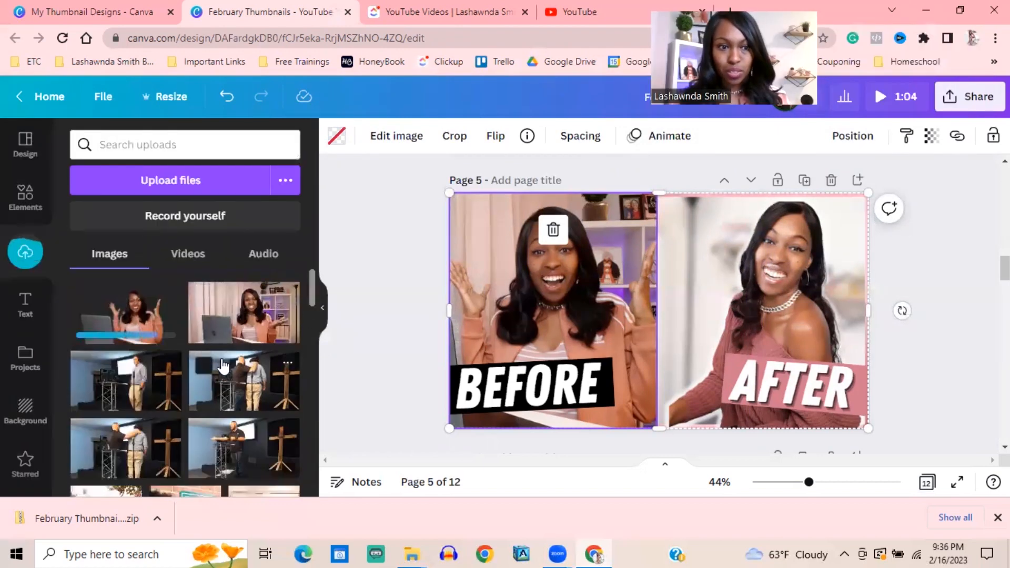
left_click_drag(190, 341, 794, 305)
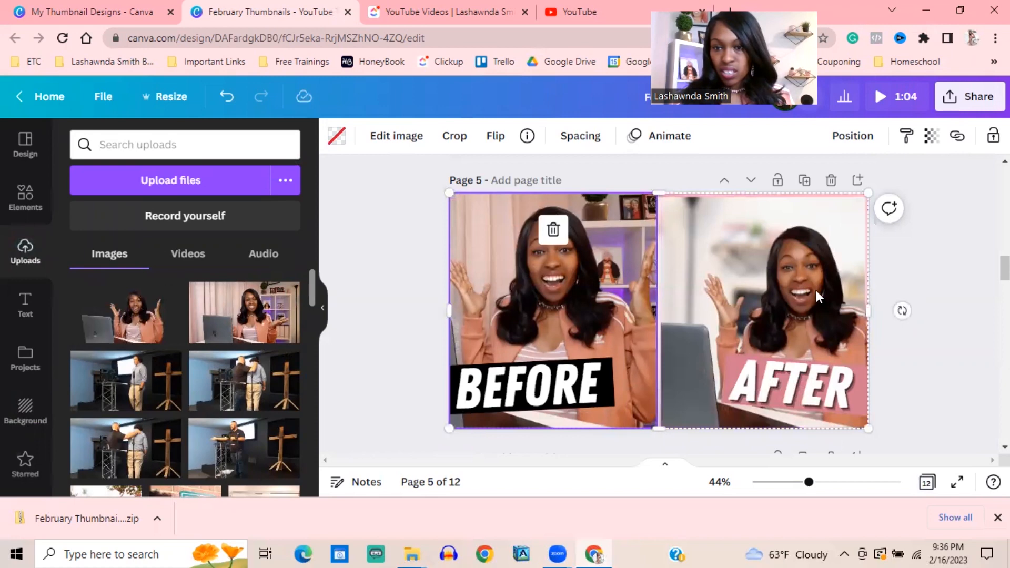
Enlarge the AFTER photo inside its frame and shift it left so the face and both raised hands are centred
double_click(762, 244)
left_click_drag(762, 244, 737, 255)
left_click_drag(930, 193, 983, 163)
left_click_drag(809, 285, 788, 291)
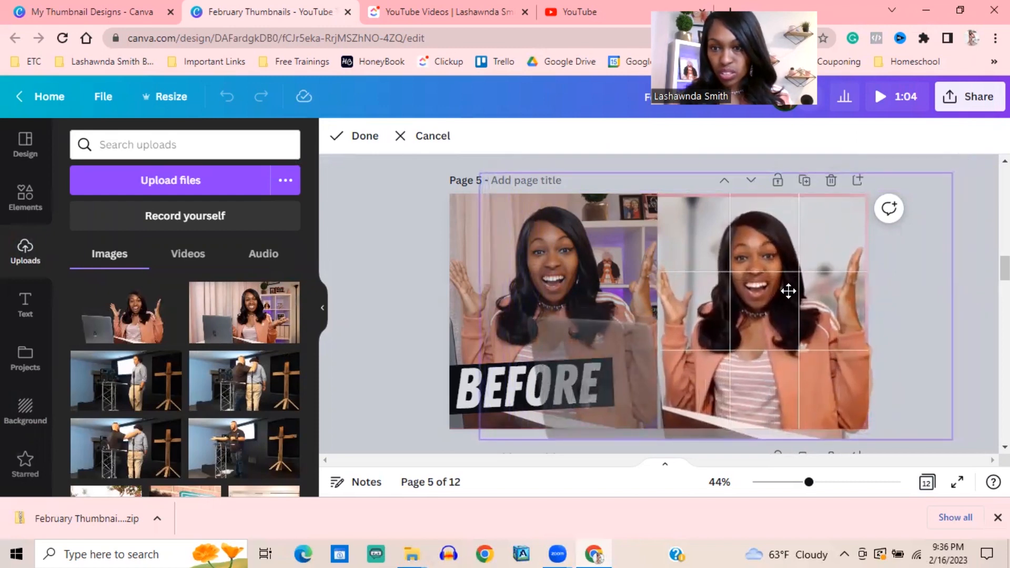
left_click(411, 294)
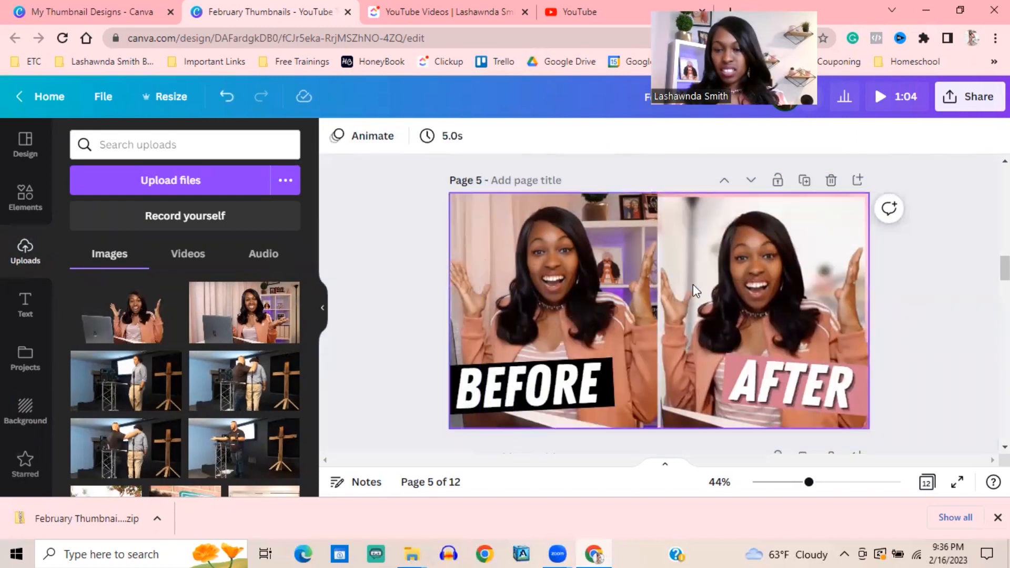
Remove the blurred room, pink and cloud-frame backgrounds from behind page 5's BEFORE/AFTER photos, keeping the photo pair filling the page
left_click_drag(757, 251, 762, 320)
left_click(730, 224)
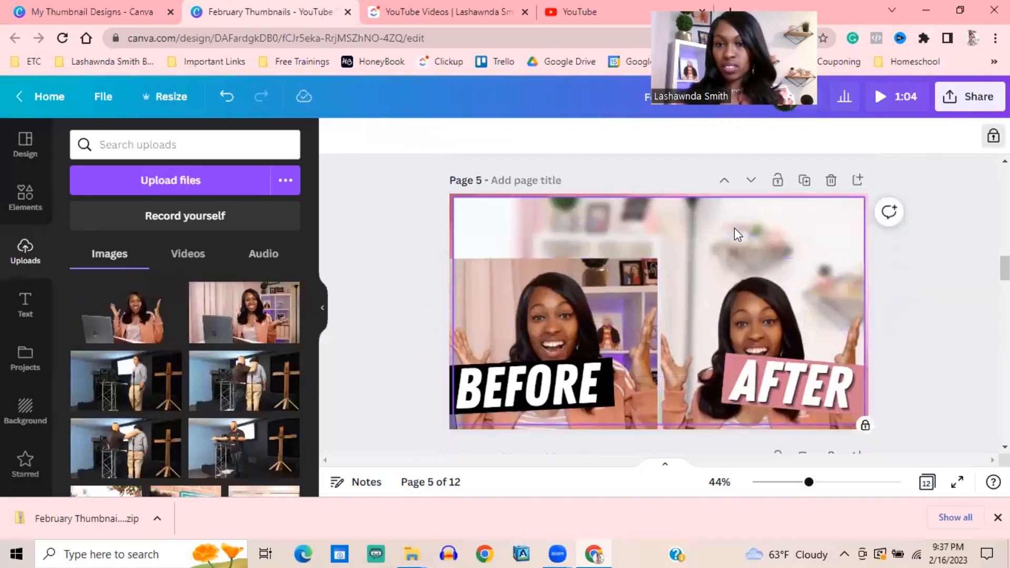
key("Delete")
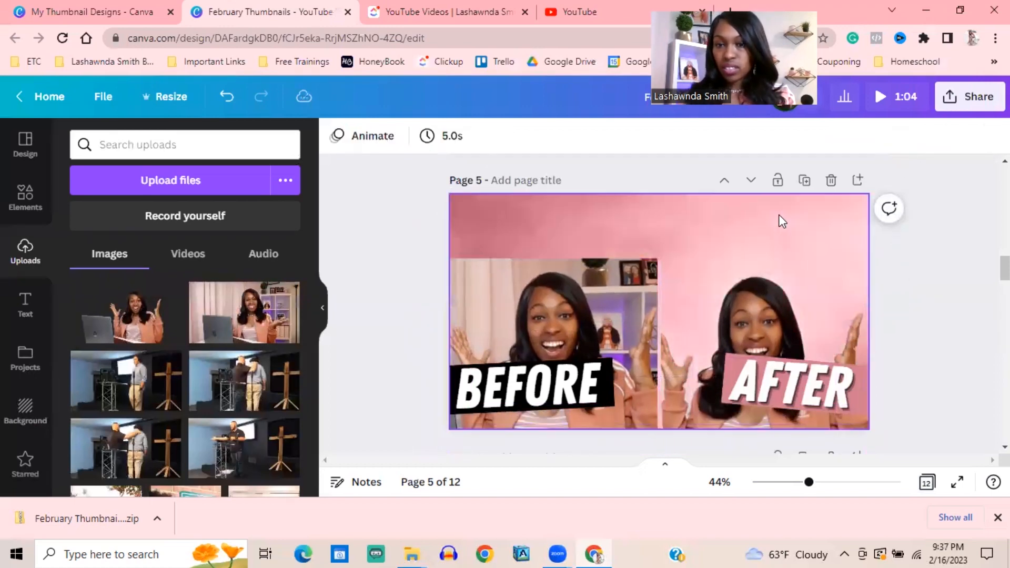
left_click(786, 230)
key("Delete")
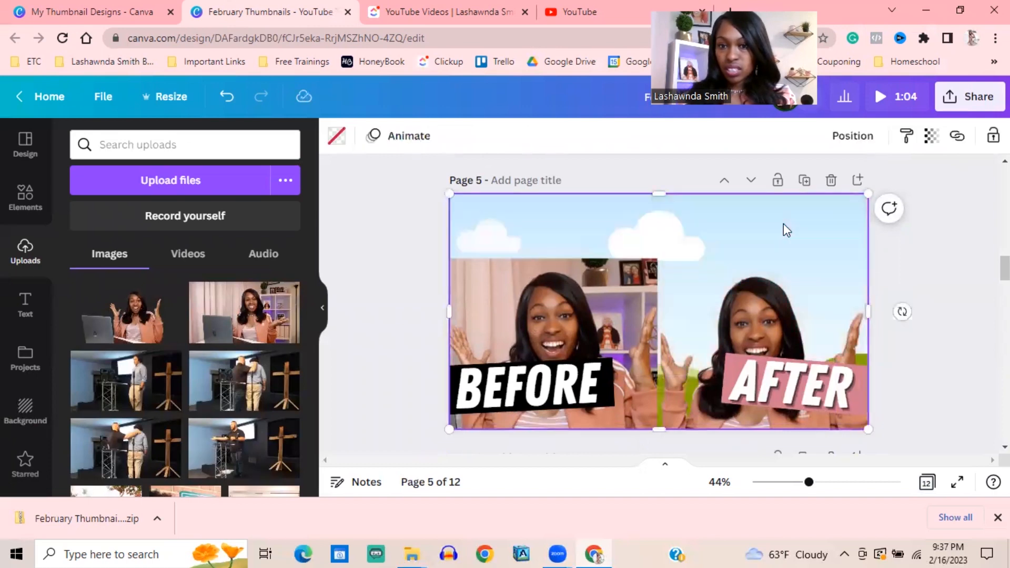
left_click(793, 243)
left_click_drag(771, 330, 770, 266)
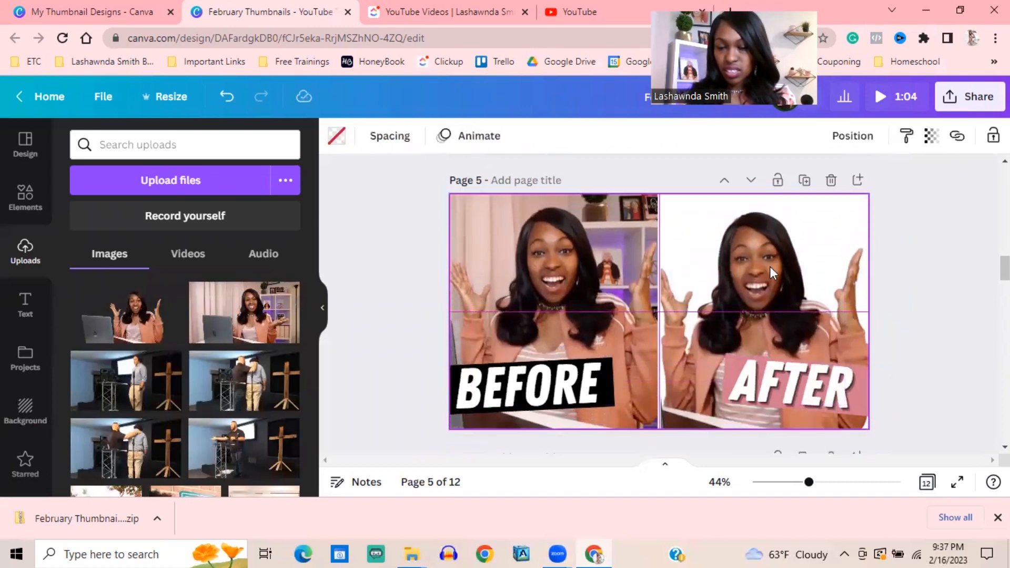
Shift the AFTER photo slightly right within its frame on page 5 and apply the crop
left_click(382, 254)
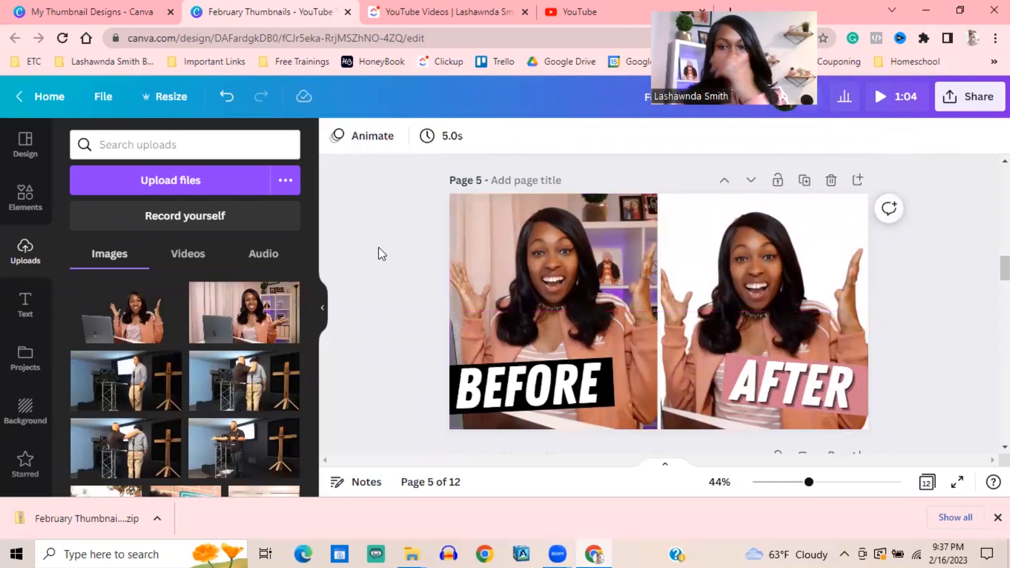
double_click(775, 289)
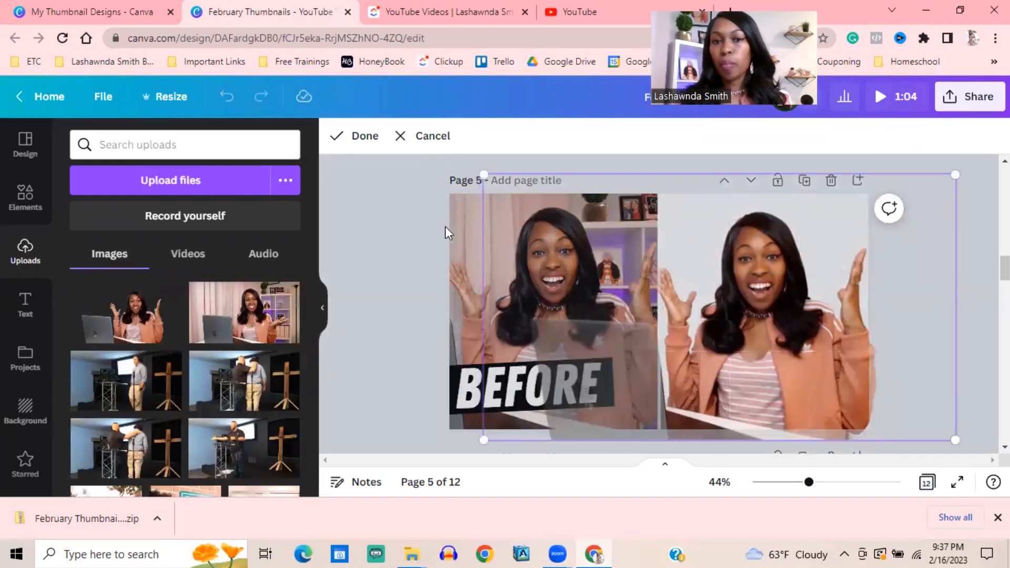
left_click(365, 137)
left_click(421, 265)
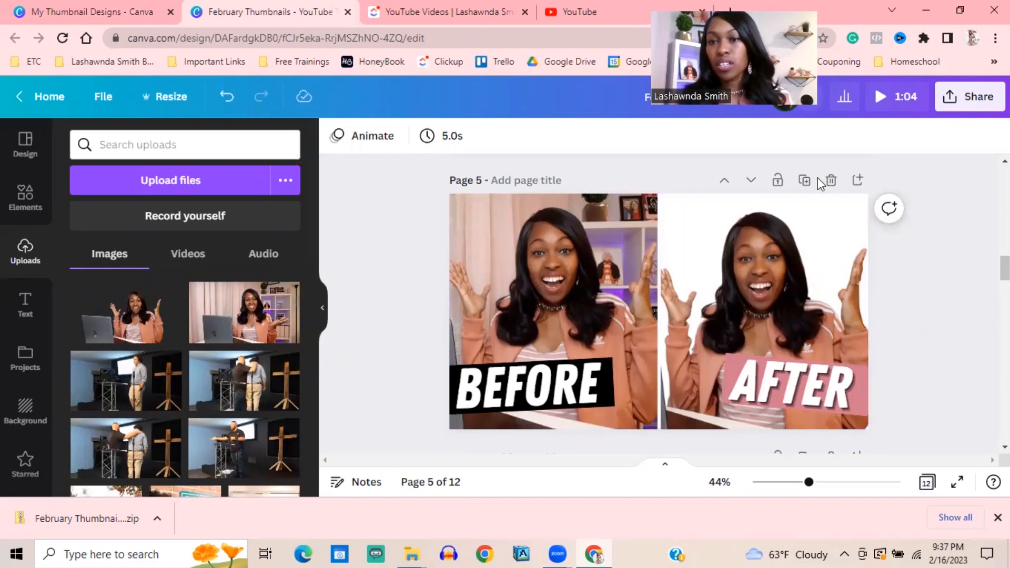
Duplicate page 5's BEFORE/AFTER thumbnail and open the Transparent Photos of Me folder in Main YouTube Channel
left_click(804, 182)
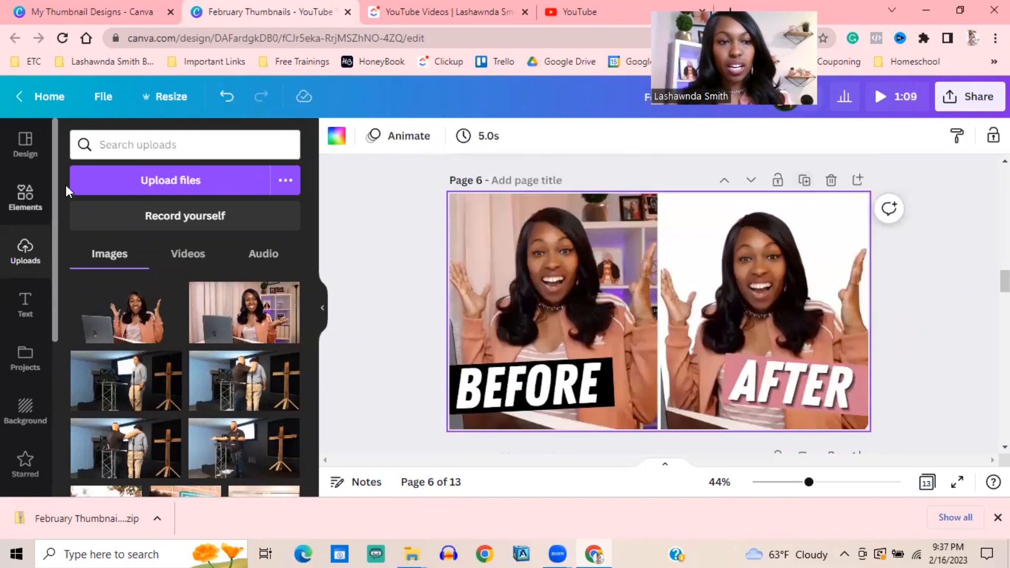
left_click(29, 358)
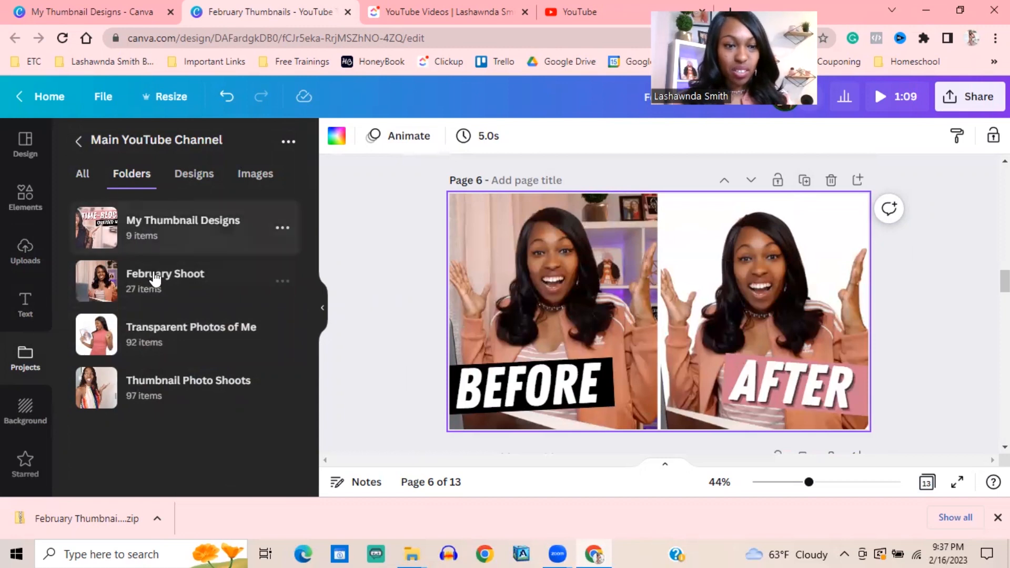
left_click(150, 331)
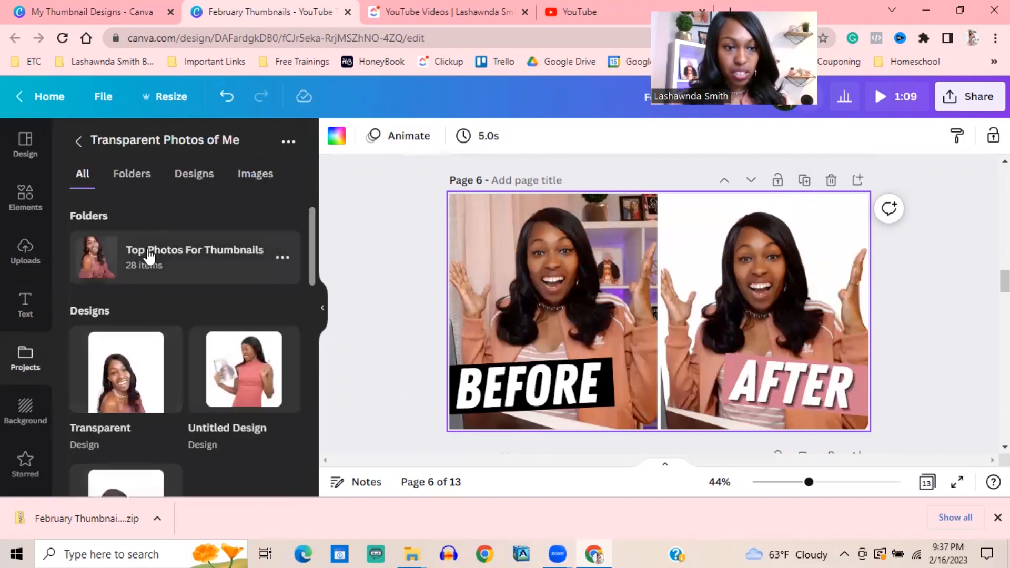
Look through the cut-out pictures in the Transparent Photos of Me folder for poses usable on thumbnails
scroll(147, 284, "down", 10)
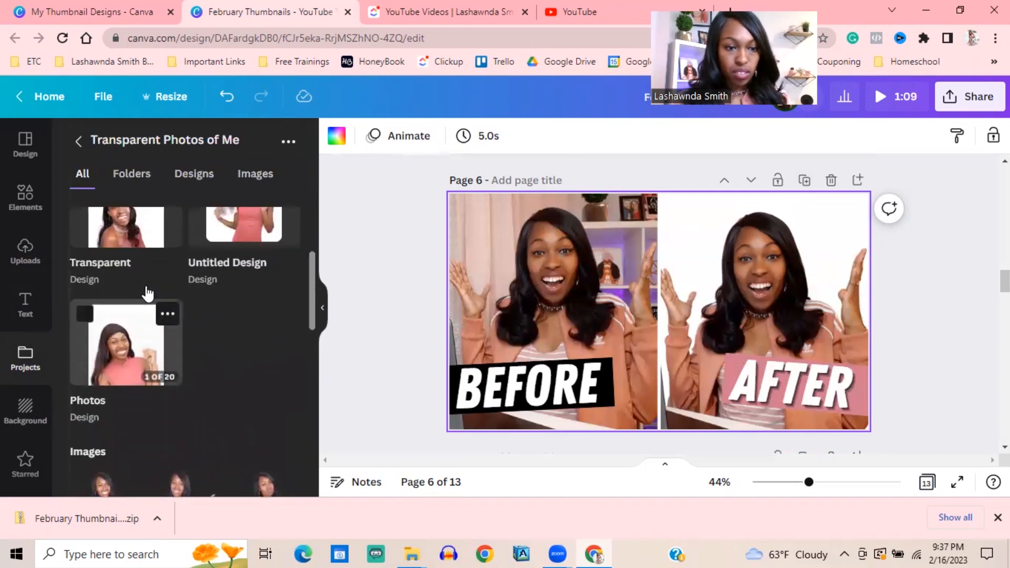
scroll(148, 293, "down", 10)
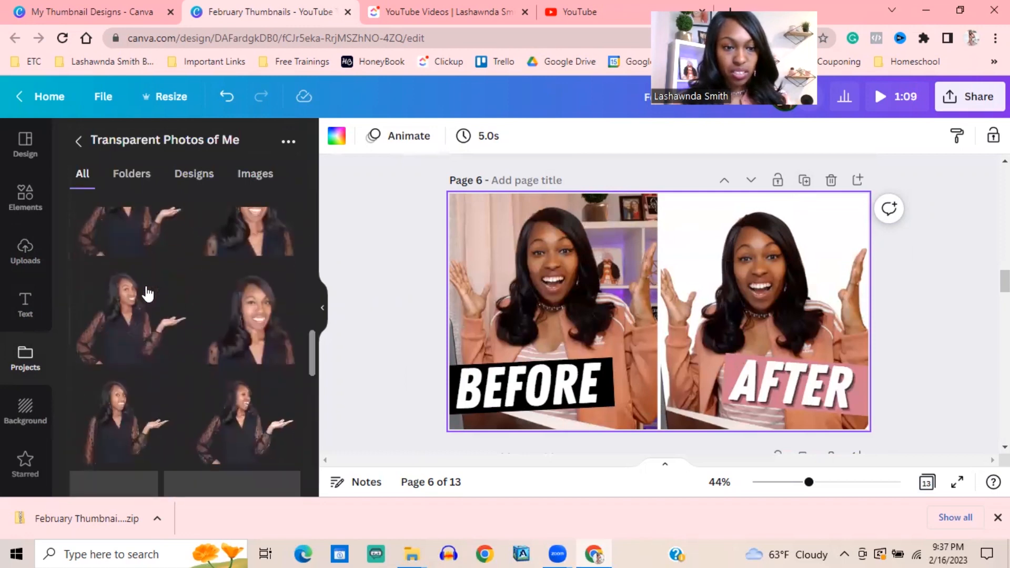
scroll(213, 320, "down", 3)
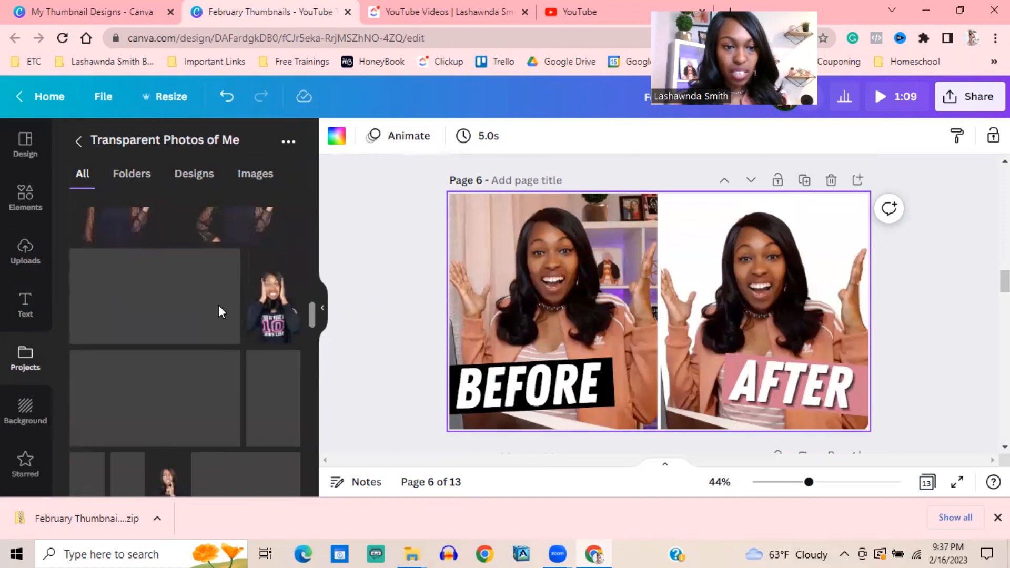
scroll(213, 311, "down", 1)
scroll(169, 354, "up", 2)
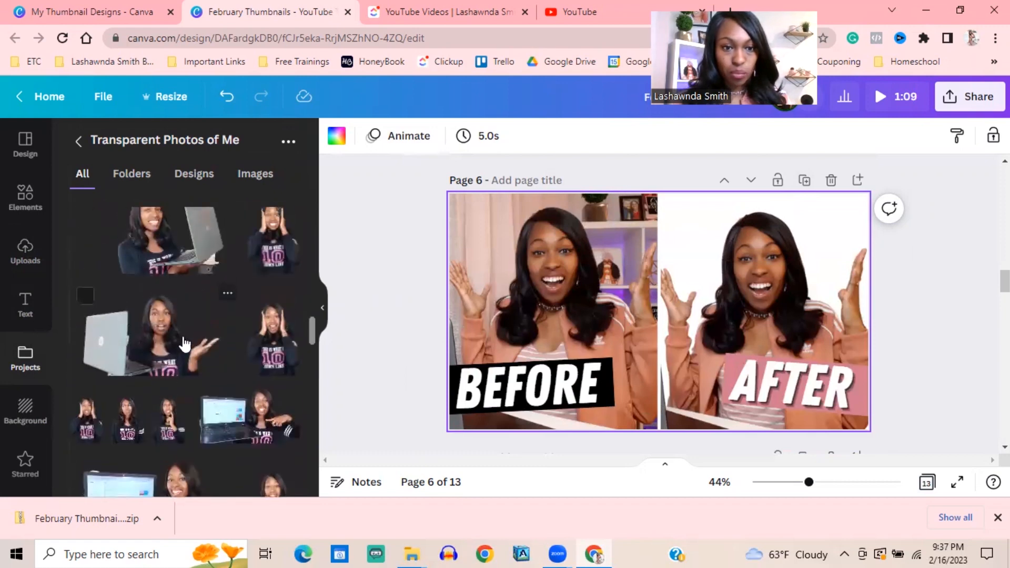
left_click_drag(273, 324, 283, 299)
scroll(281, 300, "down", 2)
scroll(270, 317, "down", 1)
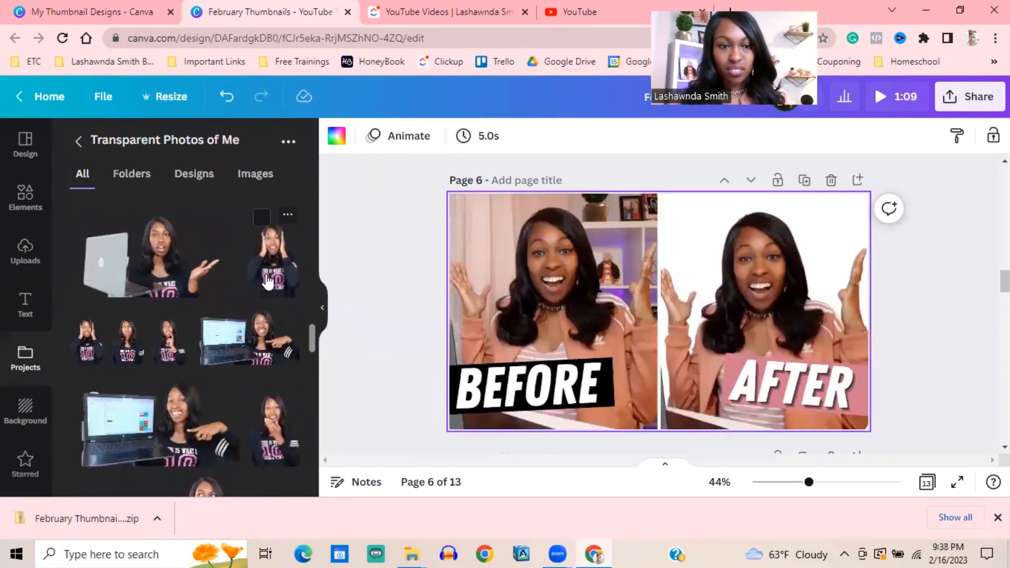
scroll(207, 350, "down", 1)
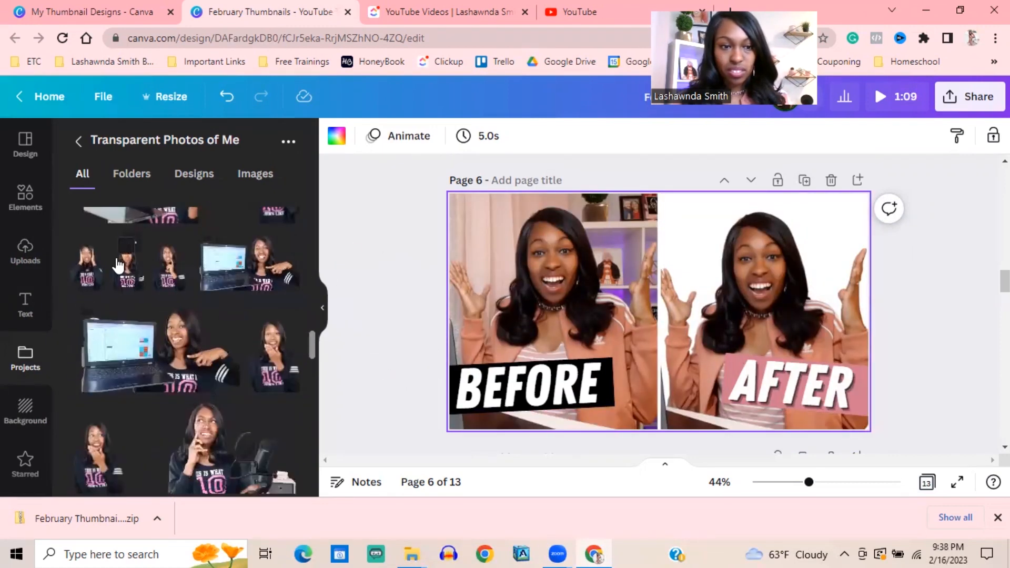
scroll(270, 321, "down", 2)
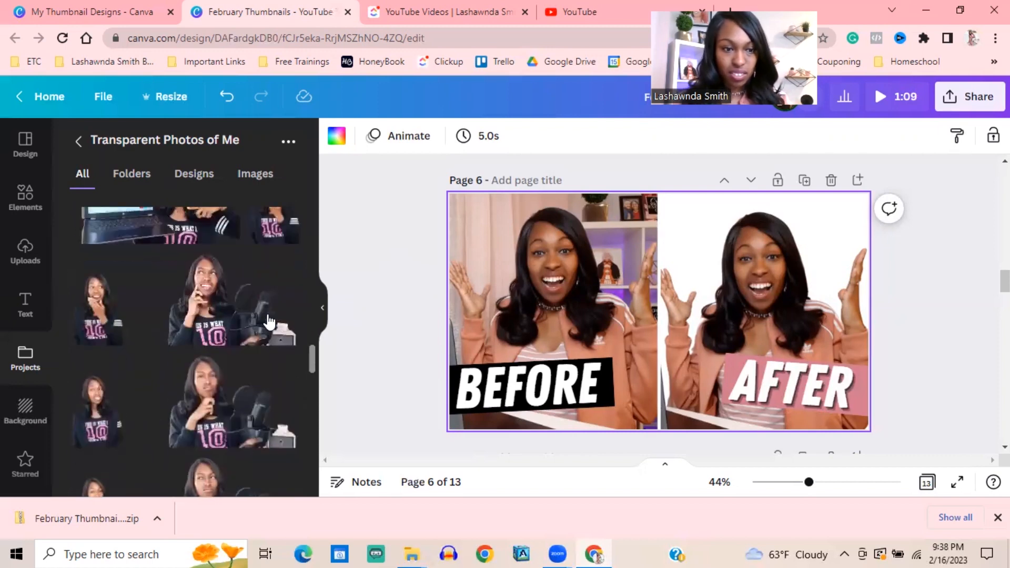
left_click_drag(543, 330, 469, 389)
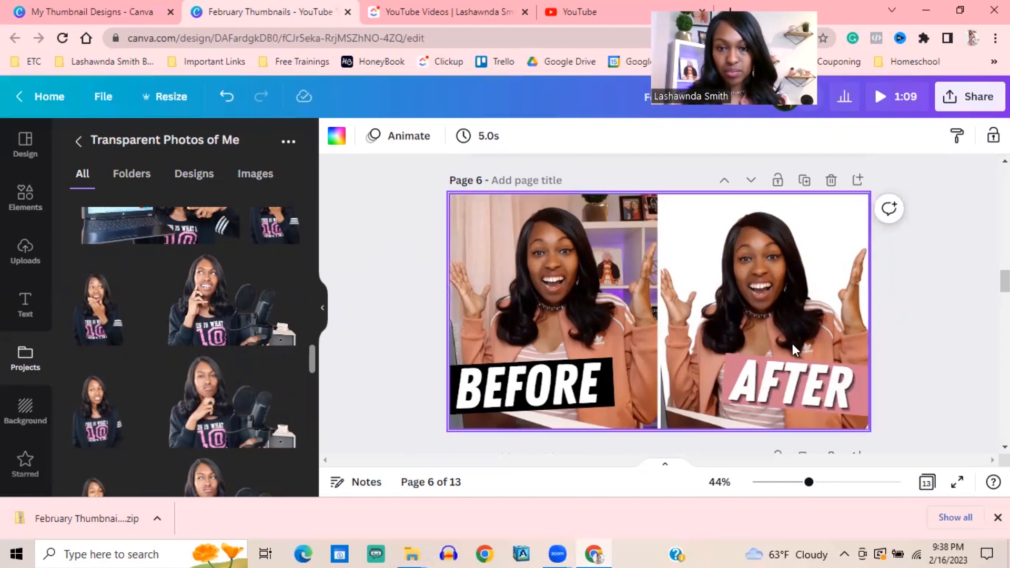
Copy the black-outlined double arrow graphic from the page 7 thumbnail onto the before-and-after thumbnail on page 6
scroll(624, 295, "down", 5)
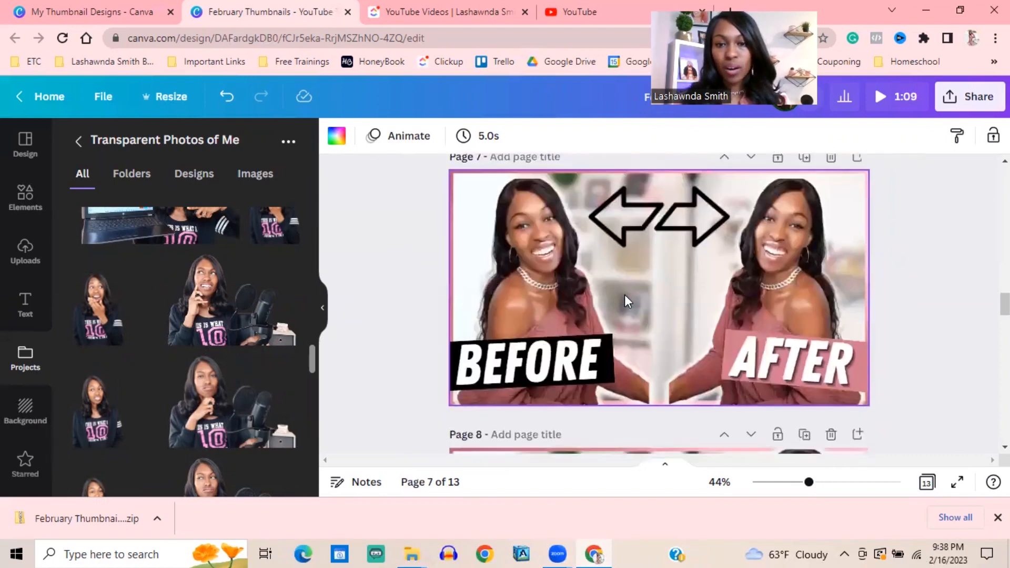
scroll(624, 295, "up", 2)
scroll(624, 294, "up", 5)
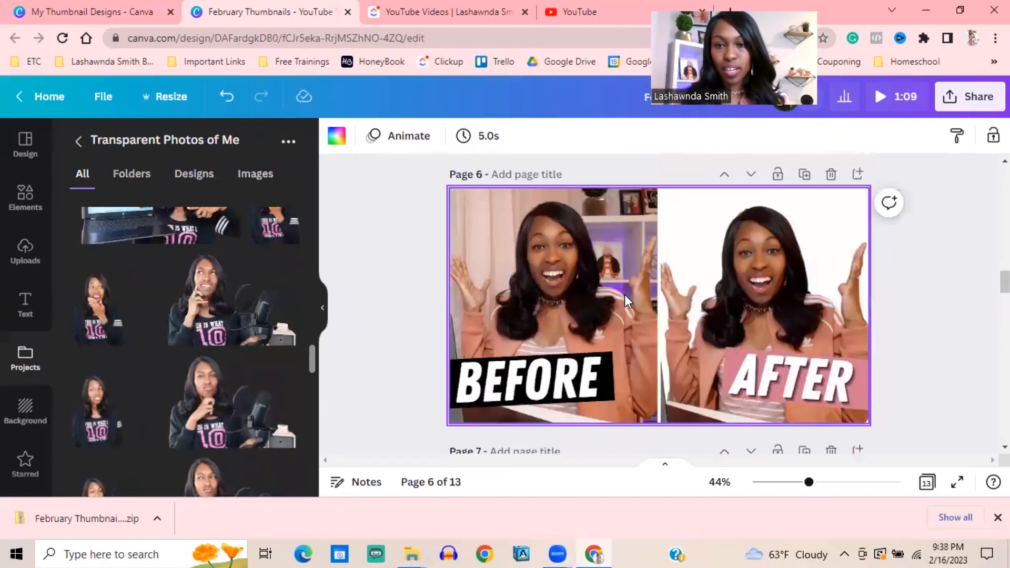
scroll(634, 305, "down", 2)
left_click_drag(664, 365, 660, 242)
left_click(390, 235)
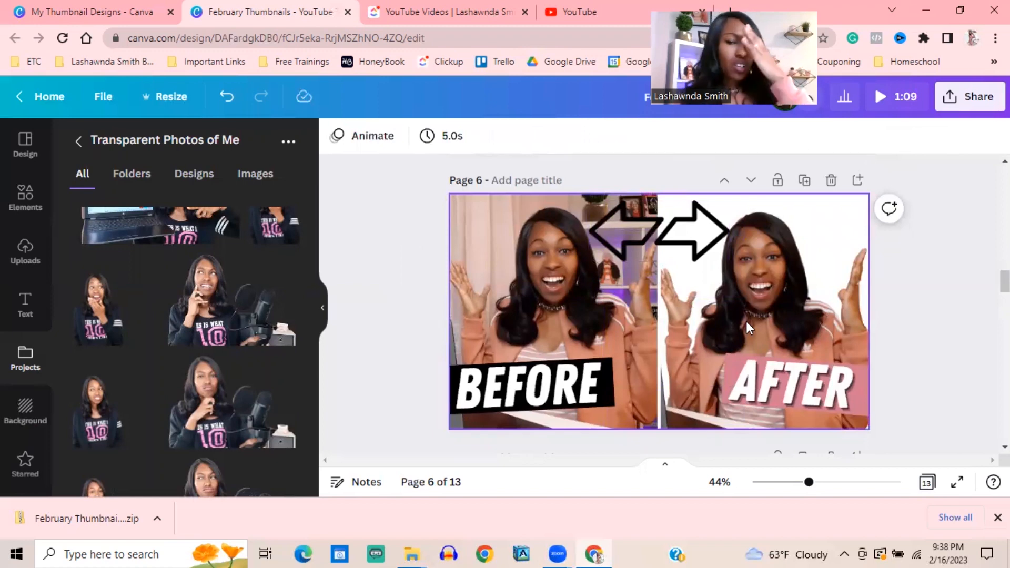
Shrink the double arrow graphic on page 6 to about 388 by 169 and center it over the divide between the two photos
left_click(709, 255)
left_click_drag(726, 261, 719, 255)
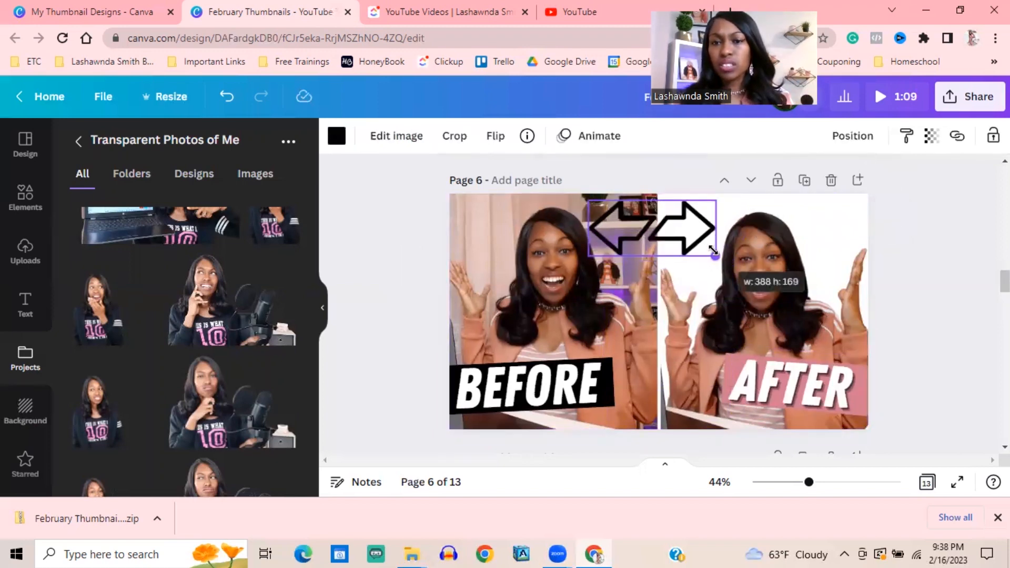
left_click_drag(677, 230, 674, 229)
left_click(574, 336)
scroll(573, 337, "down", 1)
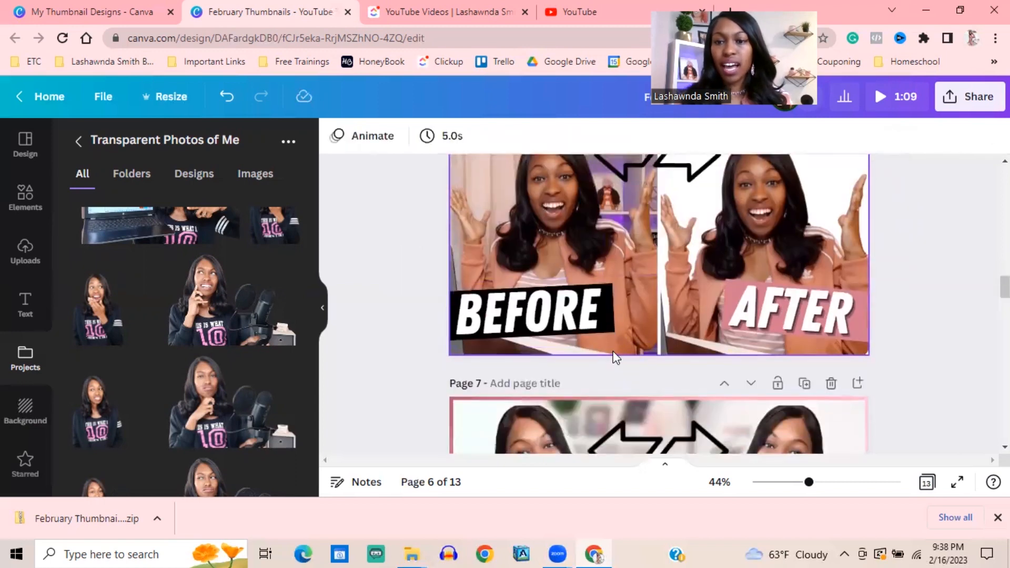
scroll(684, 326, "up", 1)
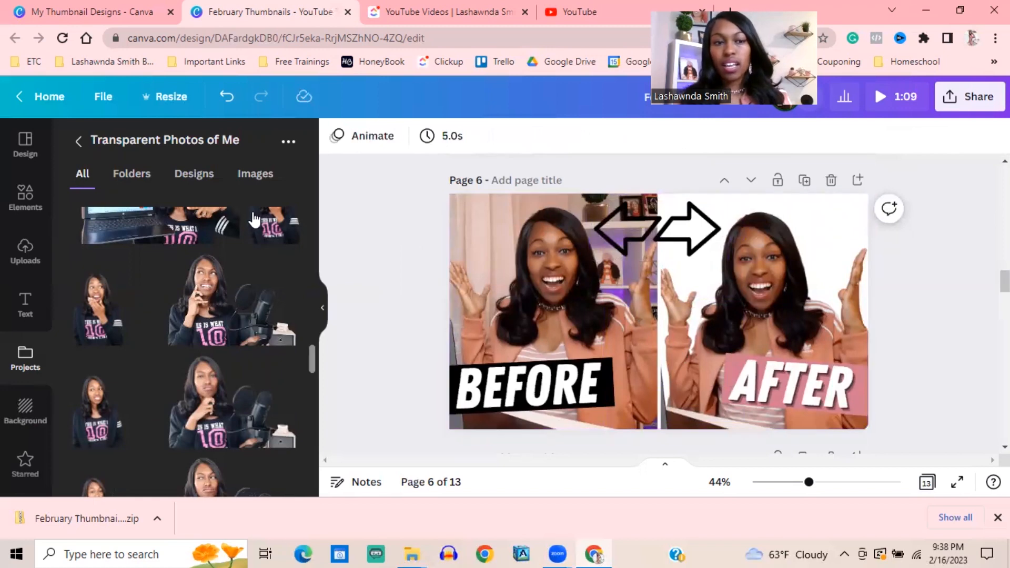
Search the elements library for "transparent background" and browse the matching graphics
left_click(20, 211)
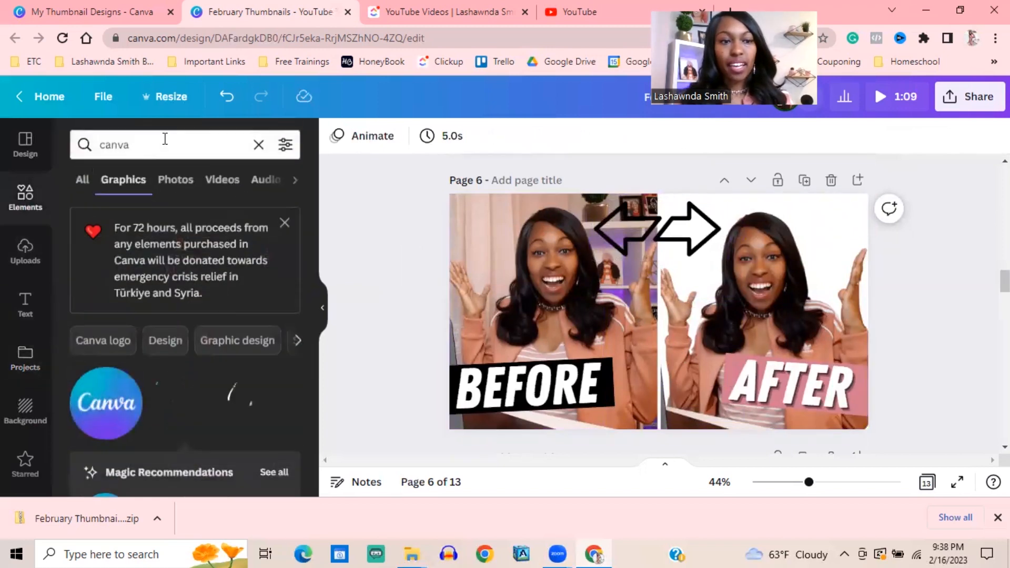
left_click(165, 140)
double_click(165, 143)
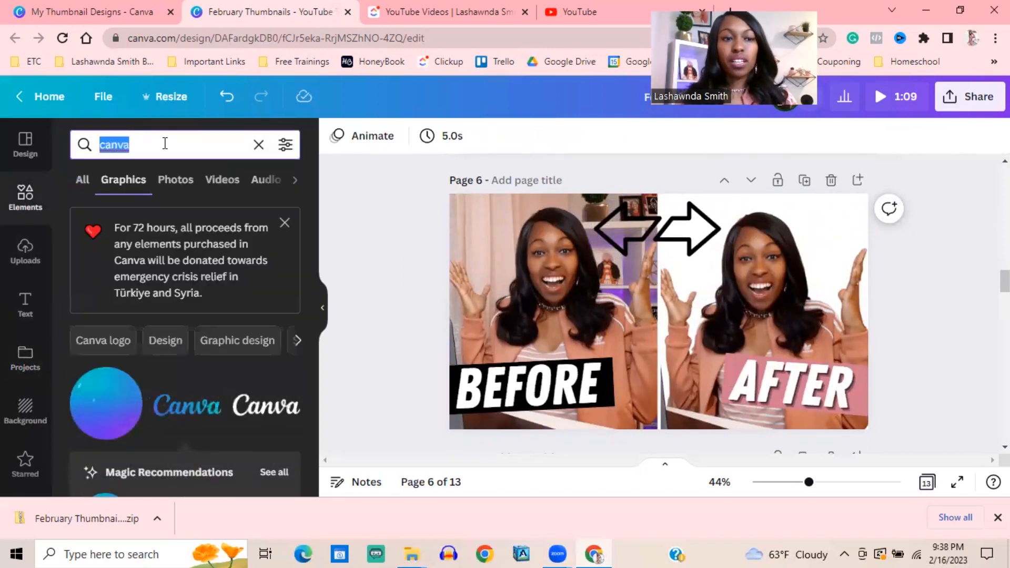
type("trans")
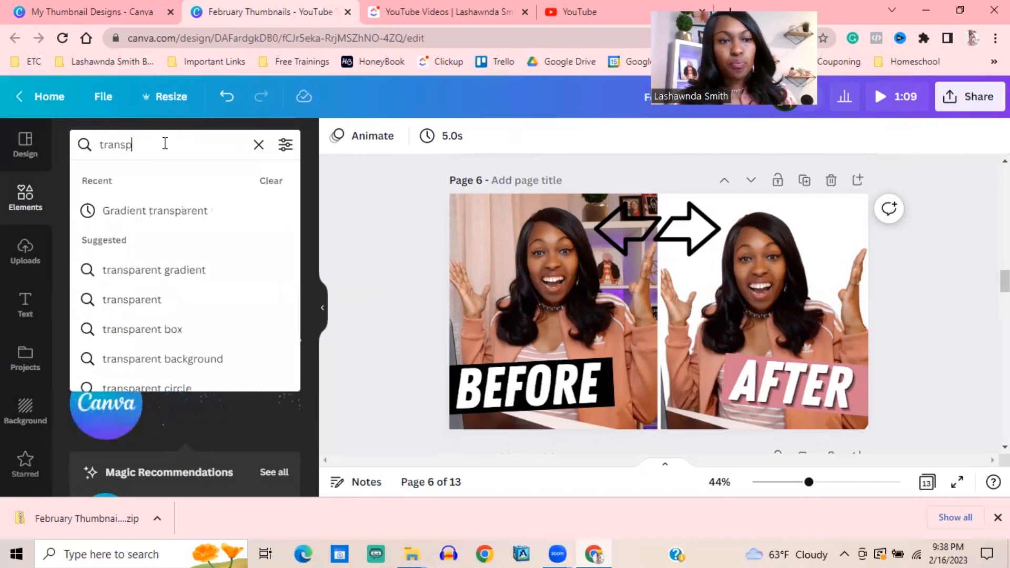
type("p")
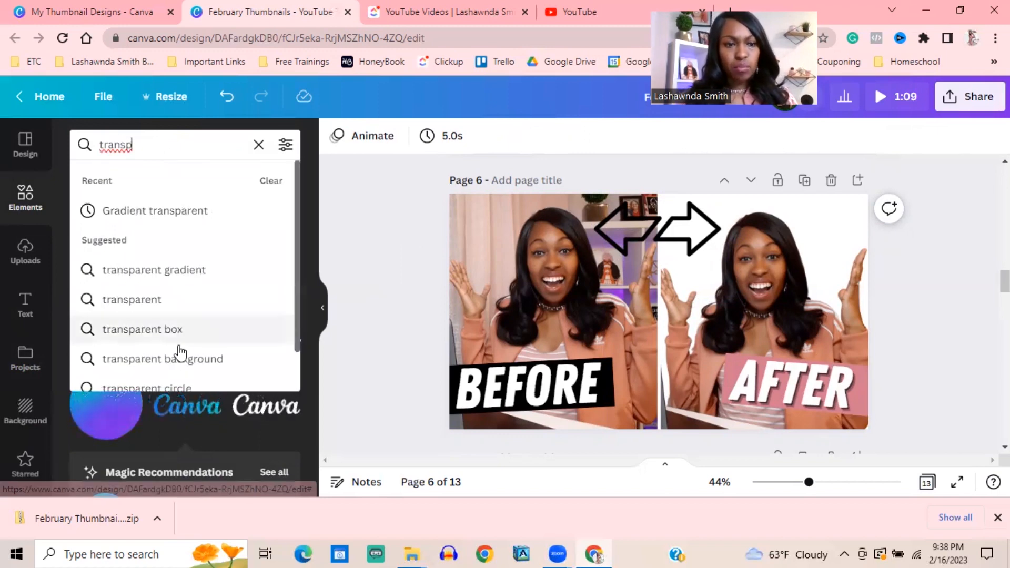
left_click(179, 359)
scroll(226, 276, "down", 5)
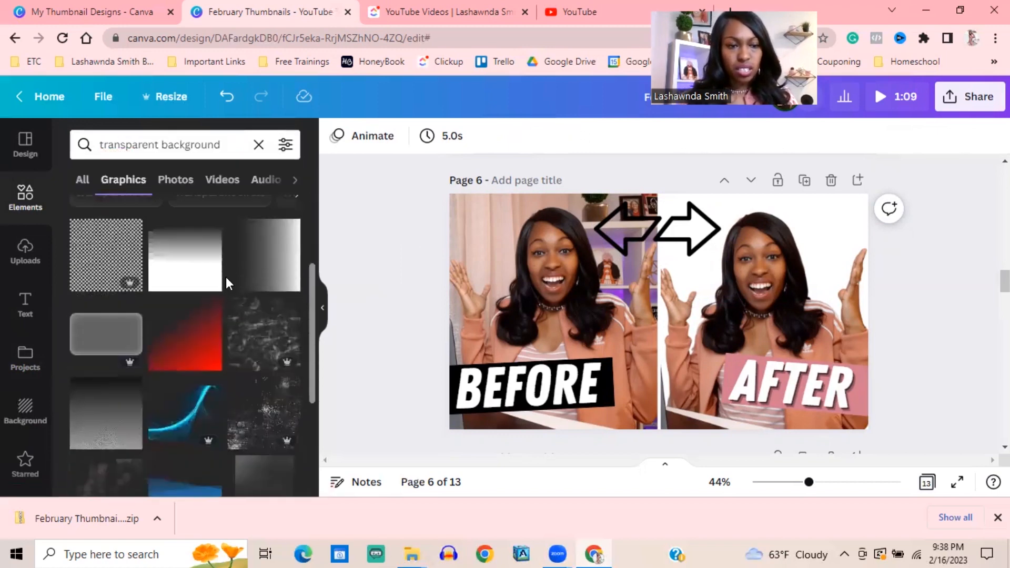
scroll(210, 275, "down", 4)
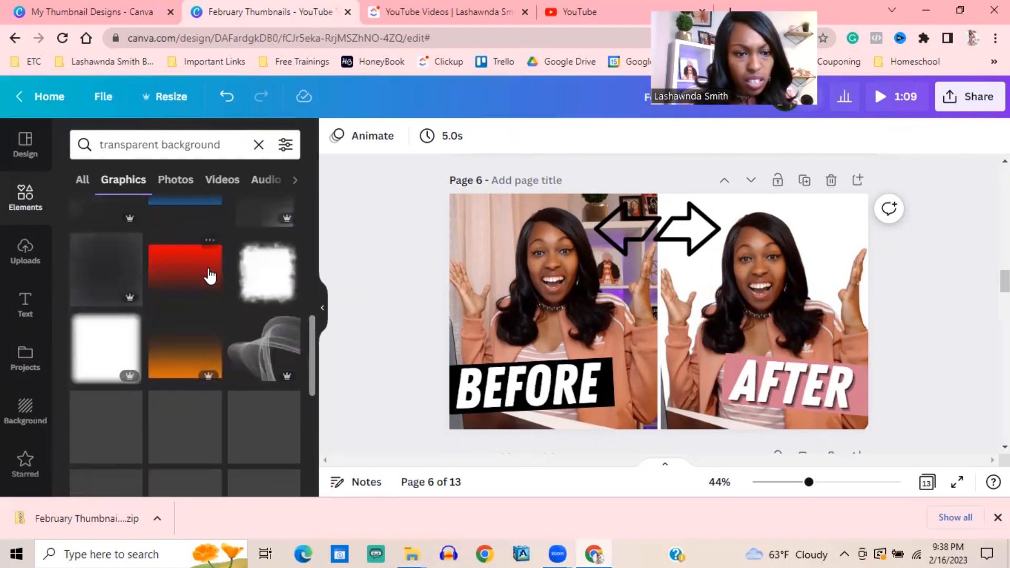
scroll(210, 275, "up", 1)
scroll(210, 275, "up", 2)
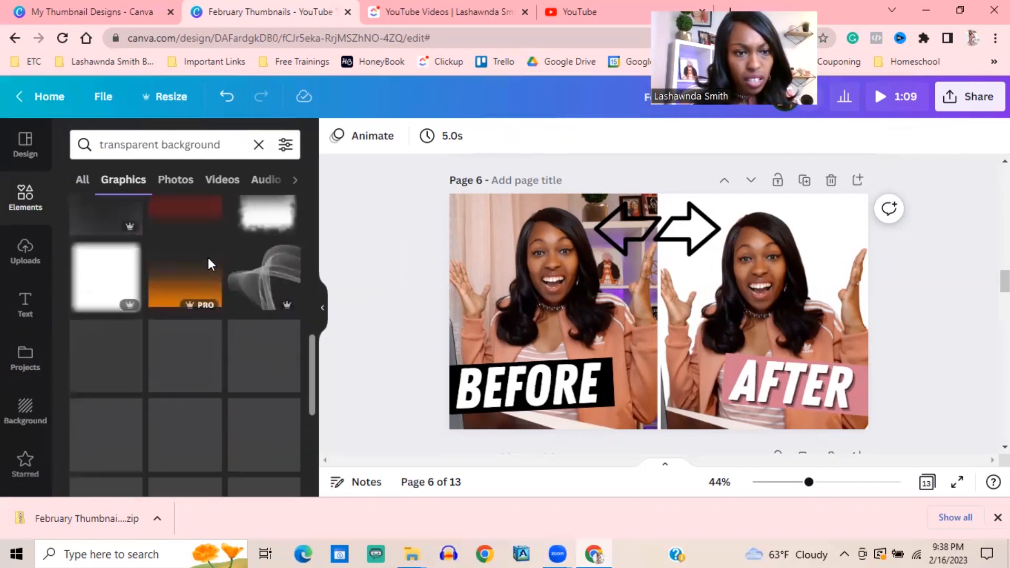
Find the checkered transparency photo among the photo results and place it behind the cut-out woman on the AFTER half of page 6
left_click(179, 180)
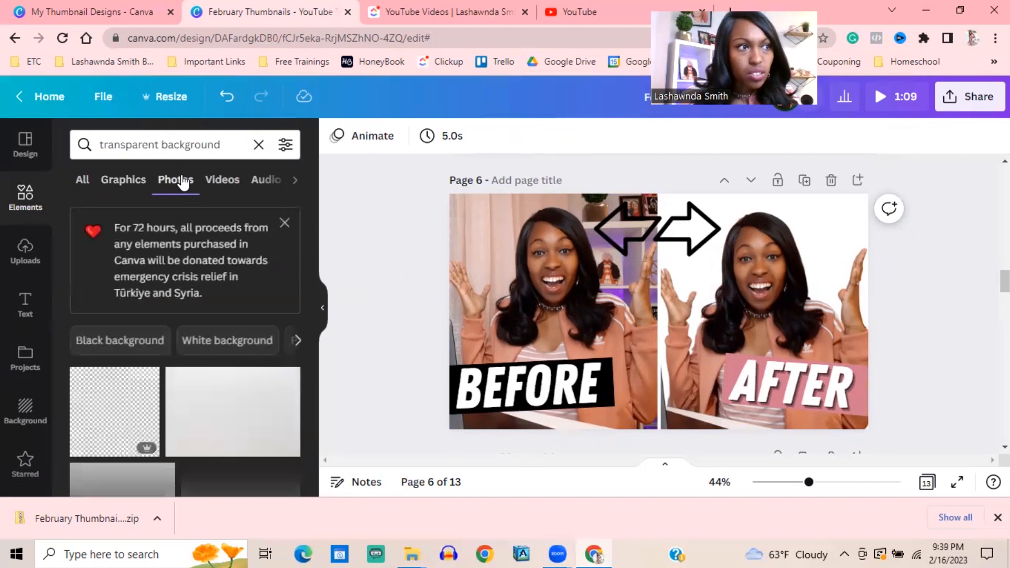
scroll(174, 263, "down", 3)
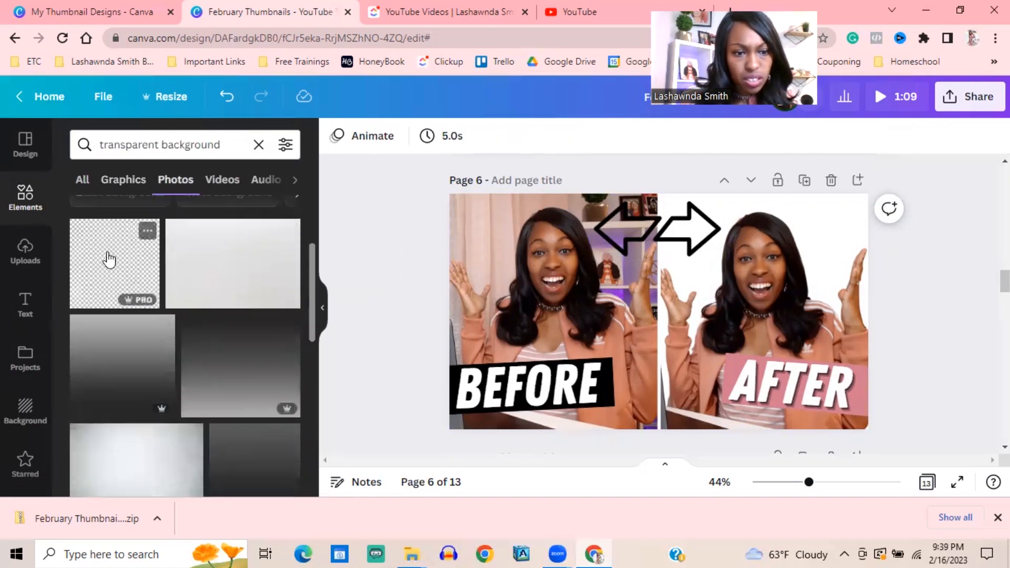
left_click_drag(110, 259, 200, 252)
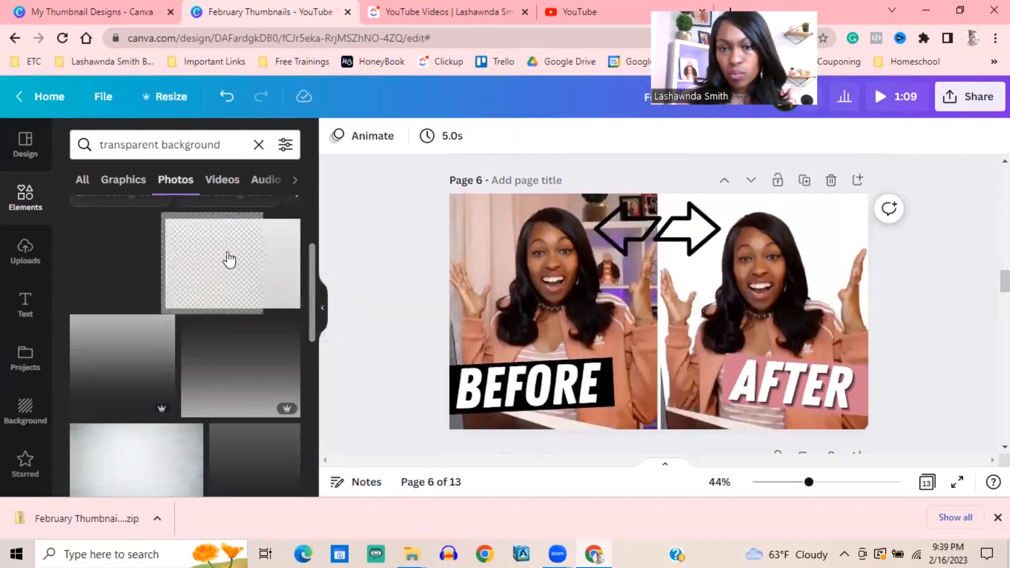
left_click_drag(763, 264, 768, 293)
left_click_drag(137, 260, 777, 273)
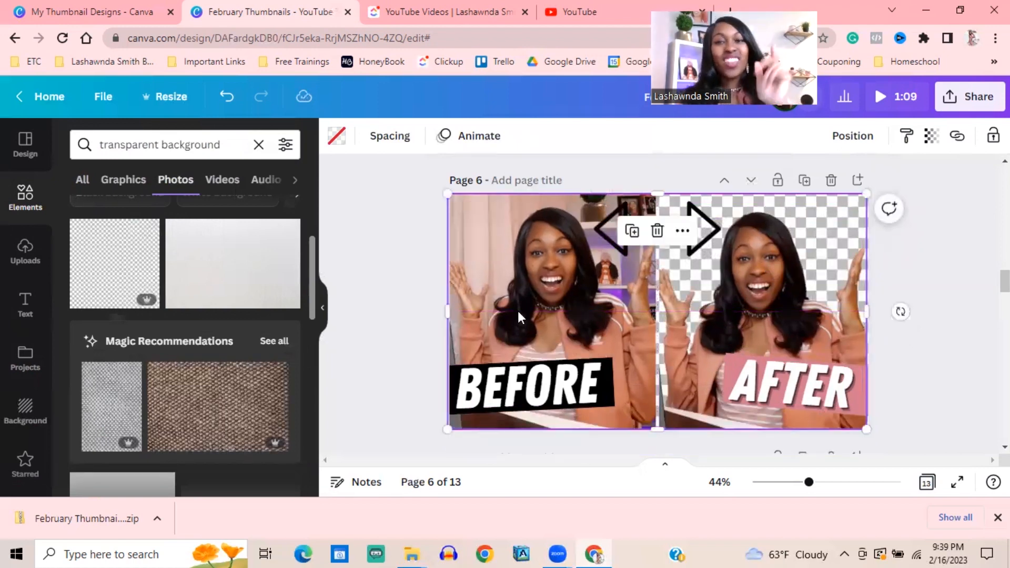
left_click(382, 318)
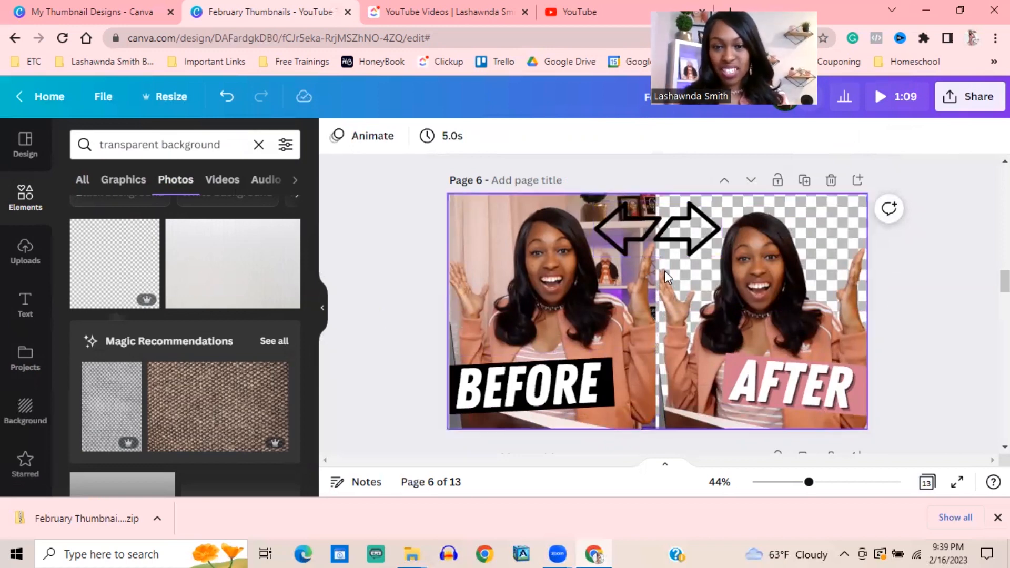
Check the page order in grid view, return to the page view and move the before-and-after thumbnail up to page 3
left_click(929, 482)
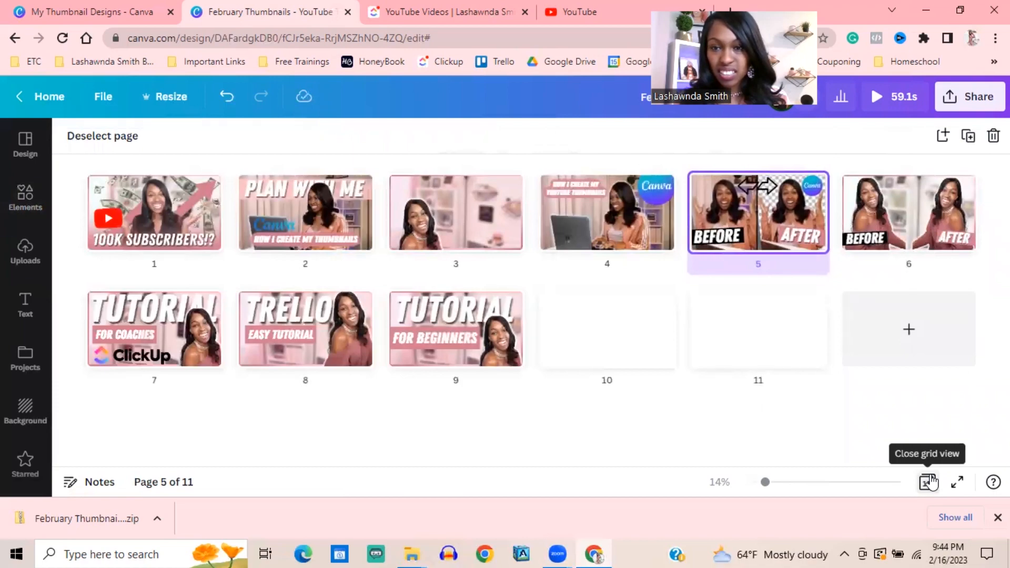
left_click(929, 482)
scroll(751, 290, "up", 3)
scroll(750, 289, "down", 2)
left_click(725, 248)
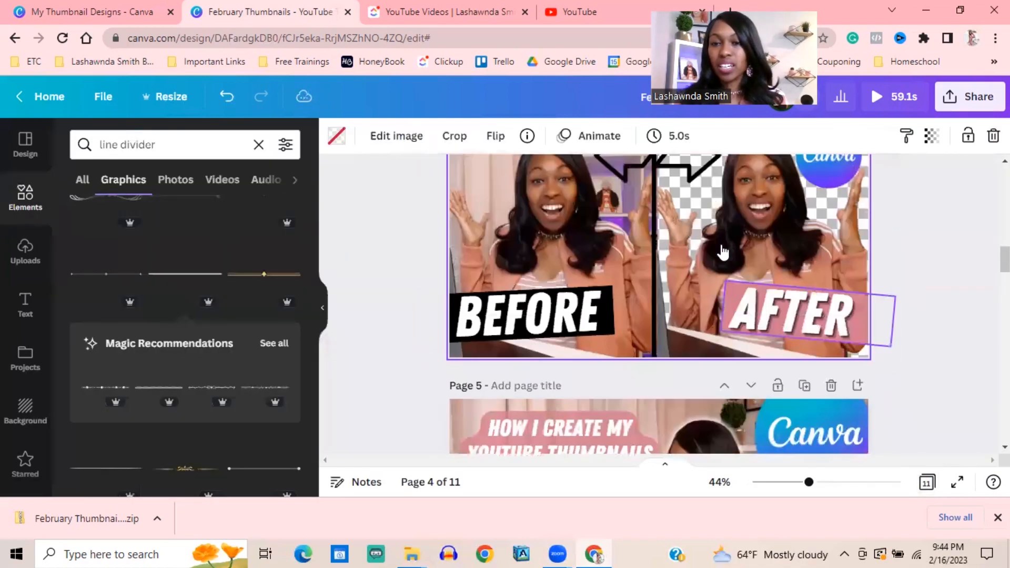
left_click(725, 247)
Review the first five thumbnail pages in order, comparing their designs and the position of the before-and-after page
scroll(721, 258, "up", 3)
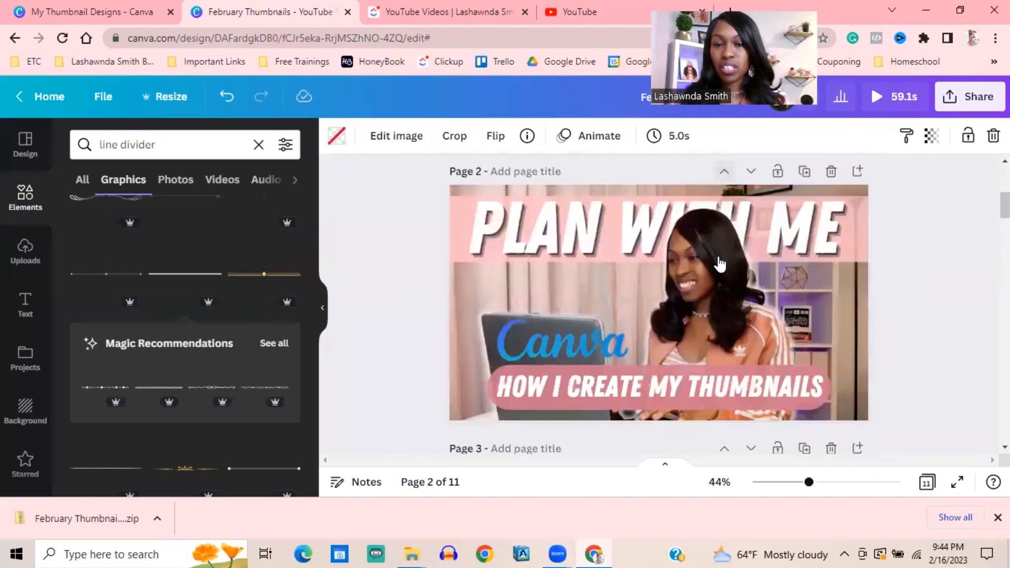
scroll(718, 257, "down", 6)
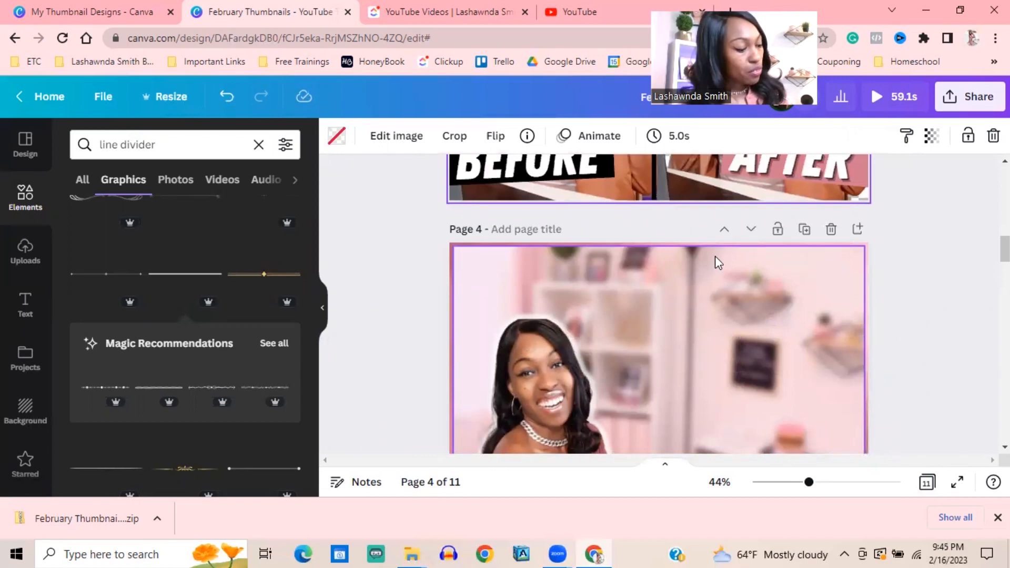
scroll(715, 256, "up", 10)
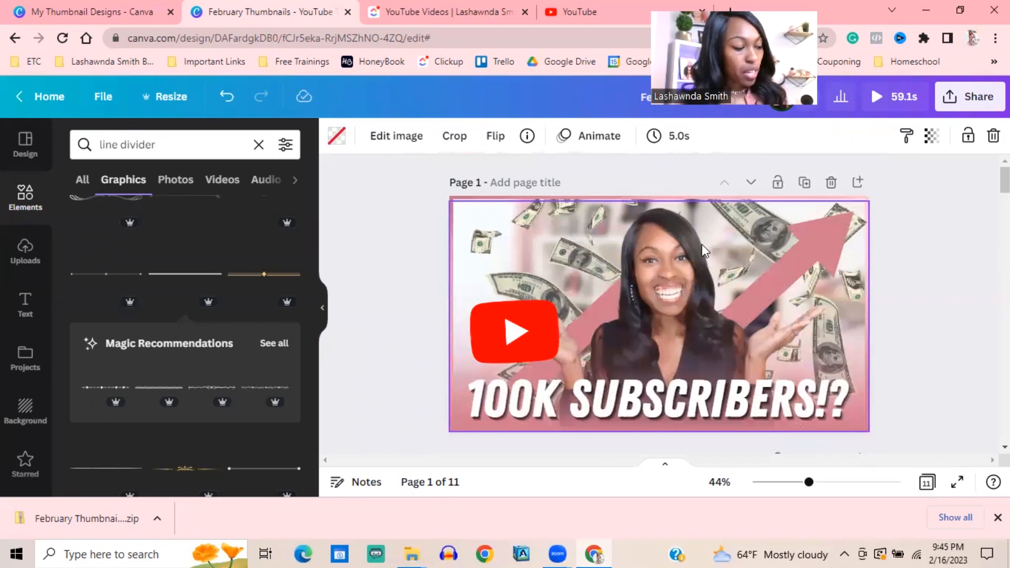
scroll(702, 244, "down", 4)
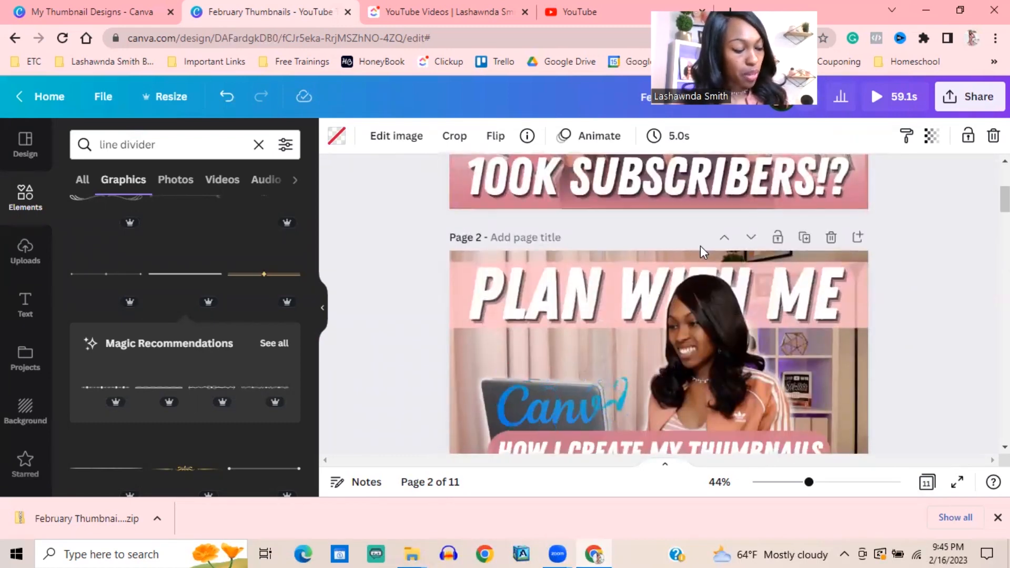
scroll(700, 245, "down", 3)
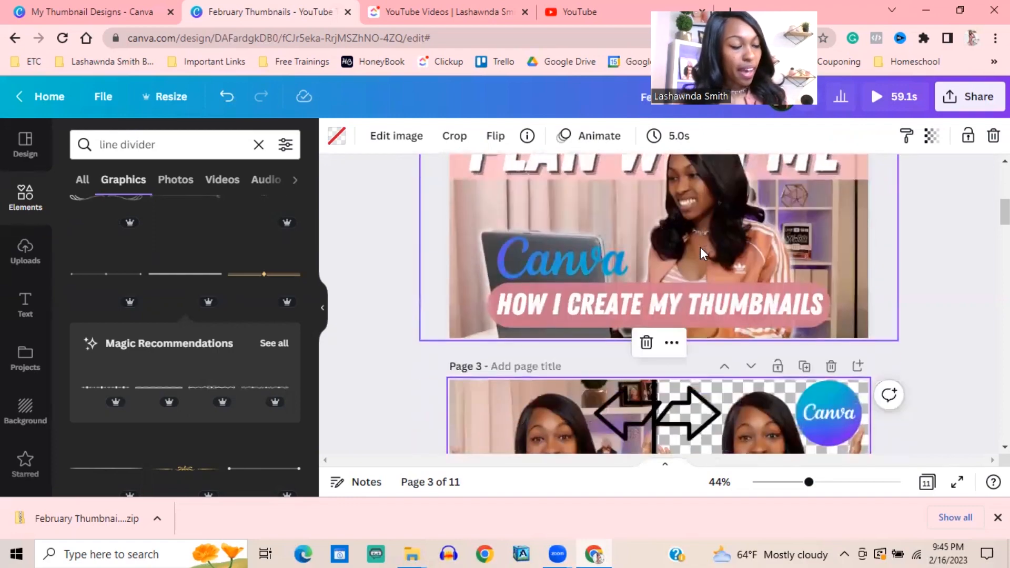
scroll(701, 252, "down", 1)
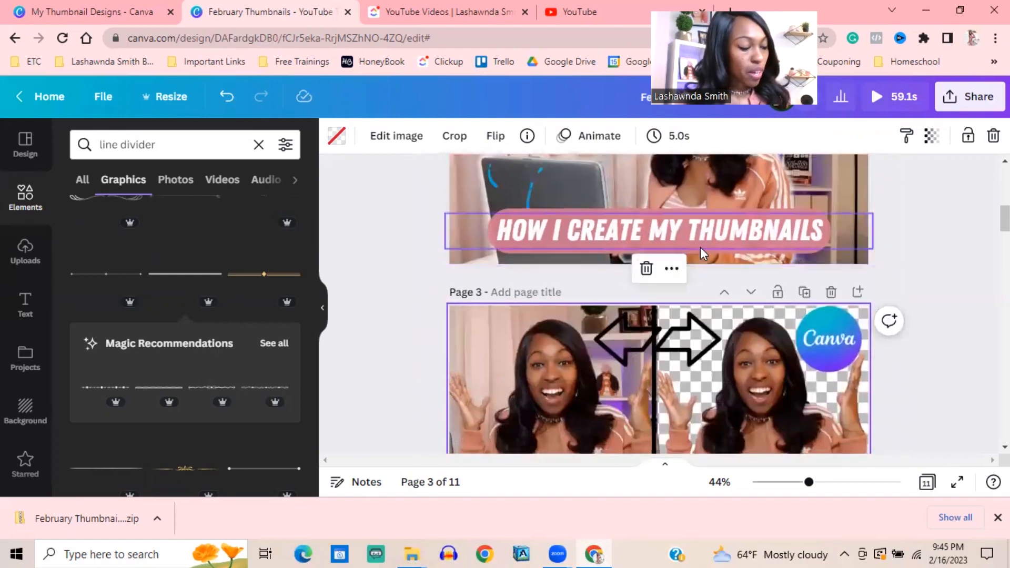
scroll(702, 251, "down", 4)
scroll(701, 248, "up", 10)
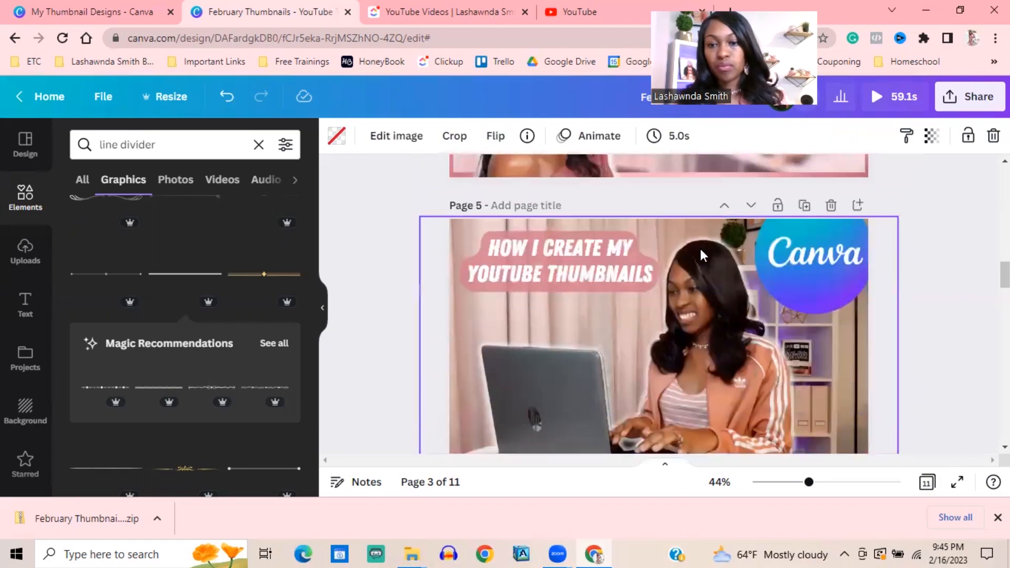
Search the graphics library for "canva logo" and browse the matching logos for the page 7 tutorial thumbnail
scroll(700, 248, "down", 12)
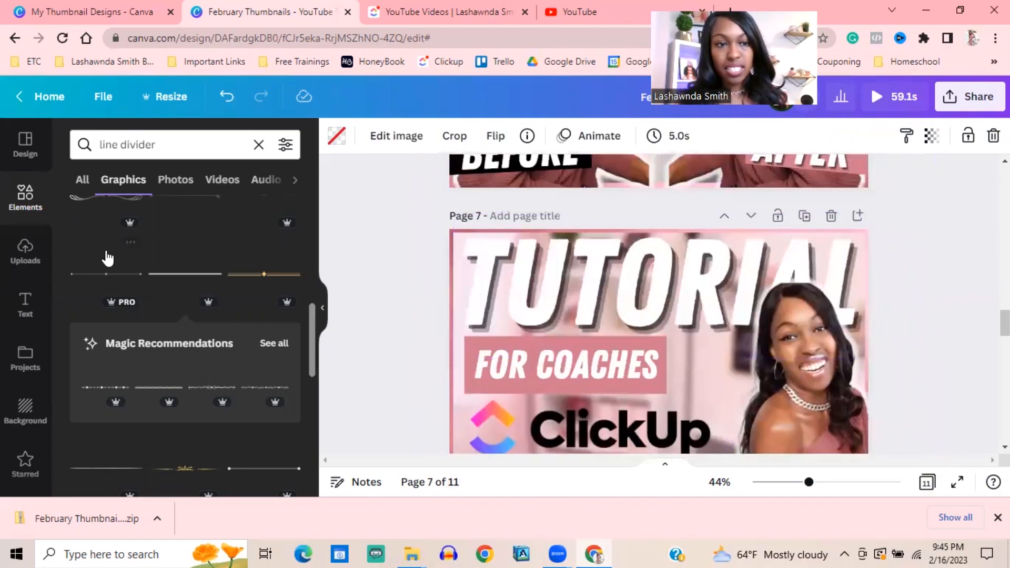
left_click(177, 145)
triple_click(177, 145)
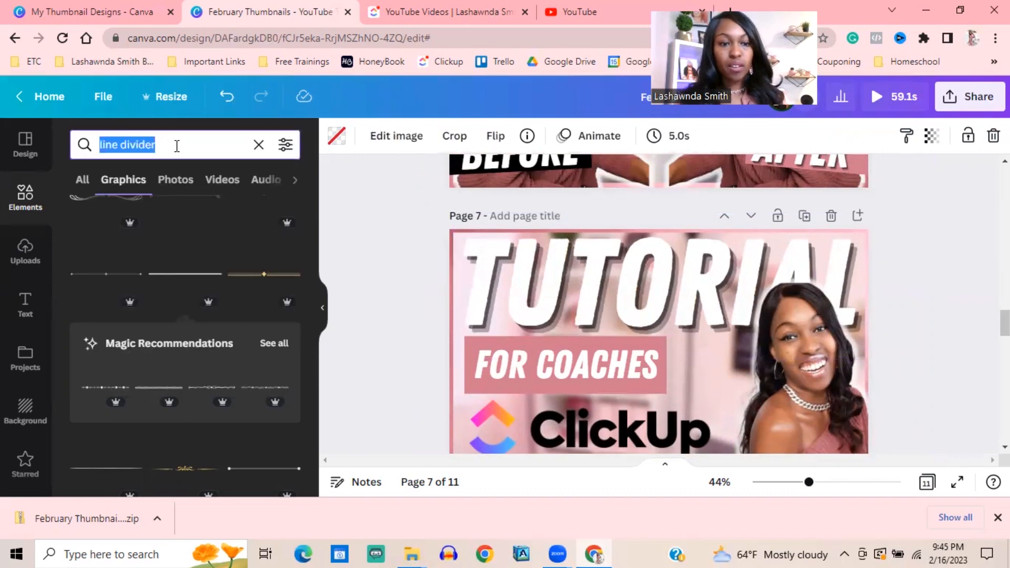
type("canva")
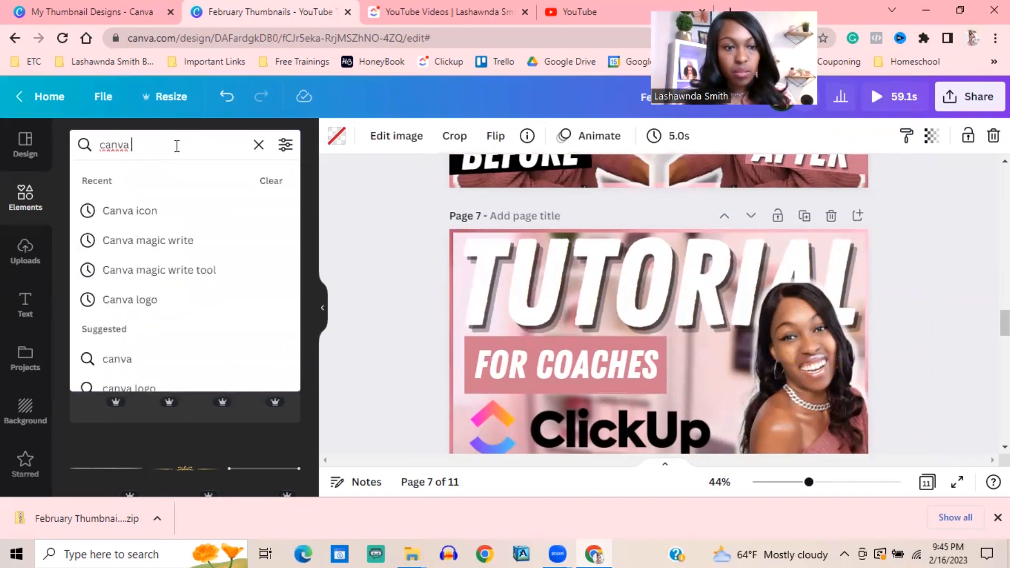
type(" logo")
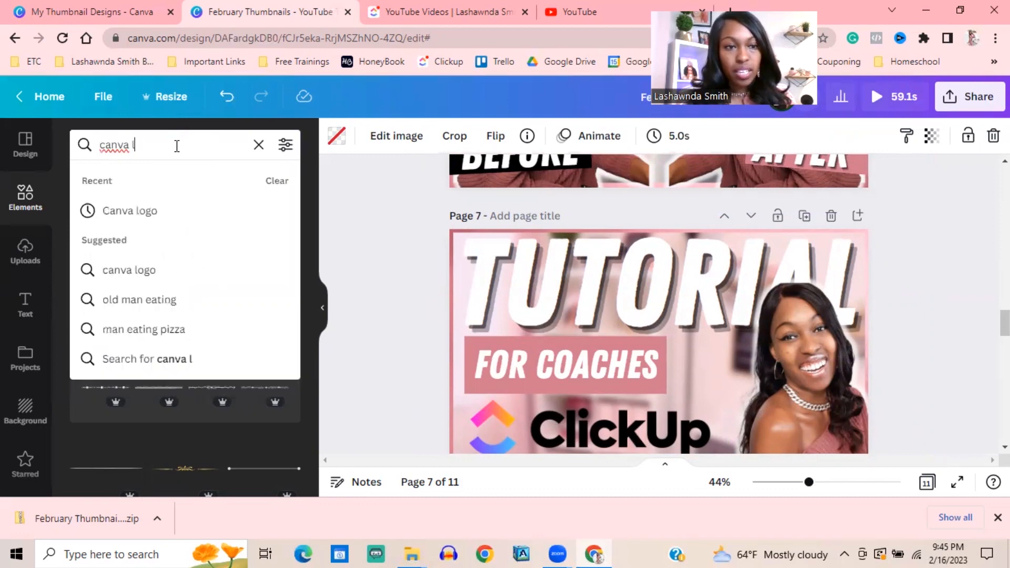
key("Return")
scroll(131, 379, "down", 3)
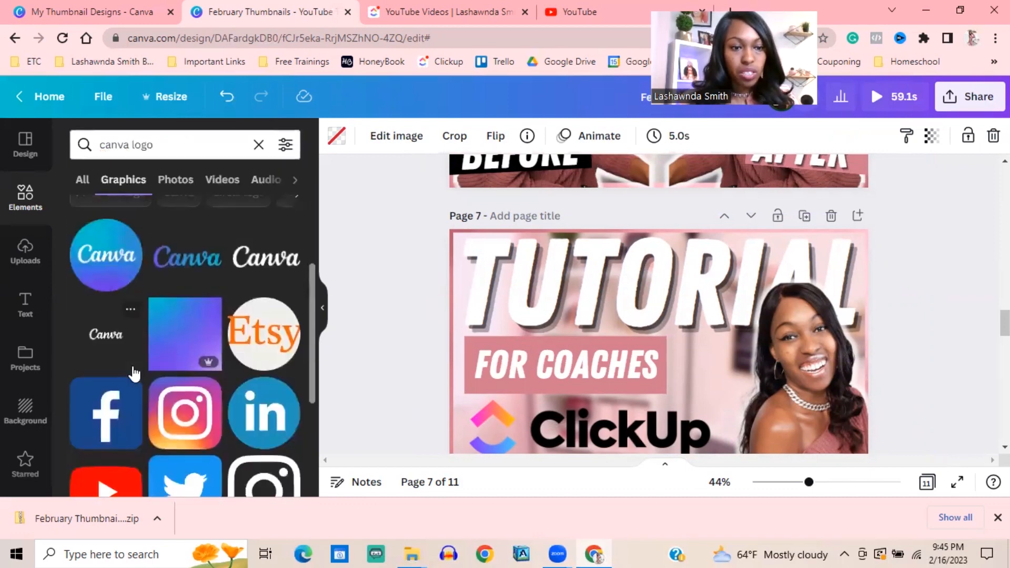
scroll(579, 403, "down", 4)
scroll(570, 380, "up", 4)
scroll(563, 364, "down", 2)
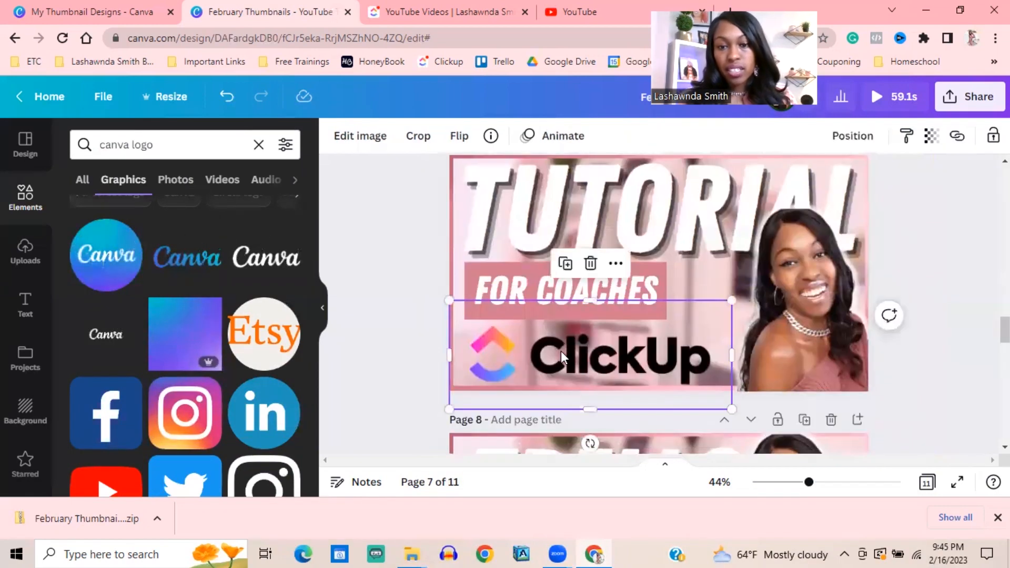
Replace page 7's ClickUp logo with the blue gradient Canva wordmark, sized to fit below FOR COACHES, and move the woman closer to it
key("Delete")
left_click(179, 268)
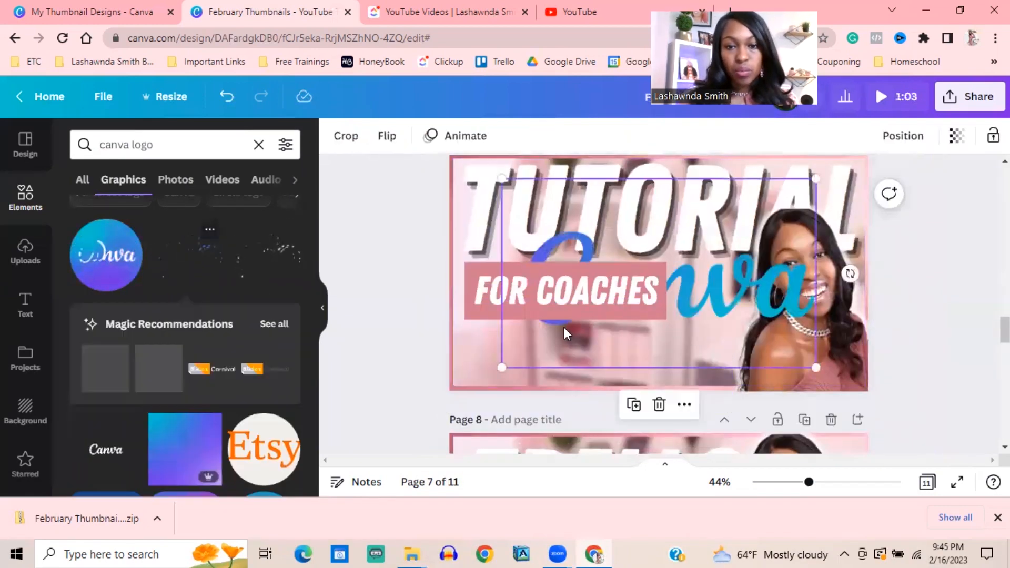
left_click_drag(718, 315, 653, 363)
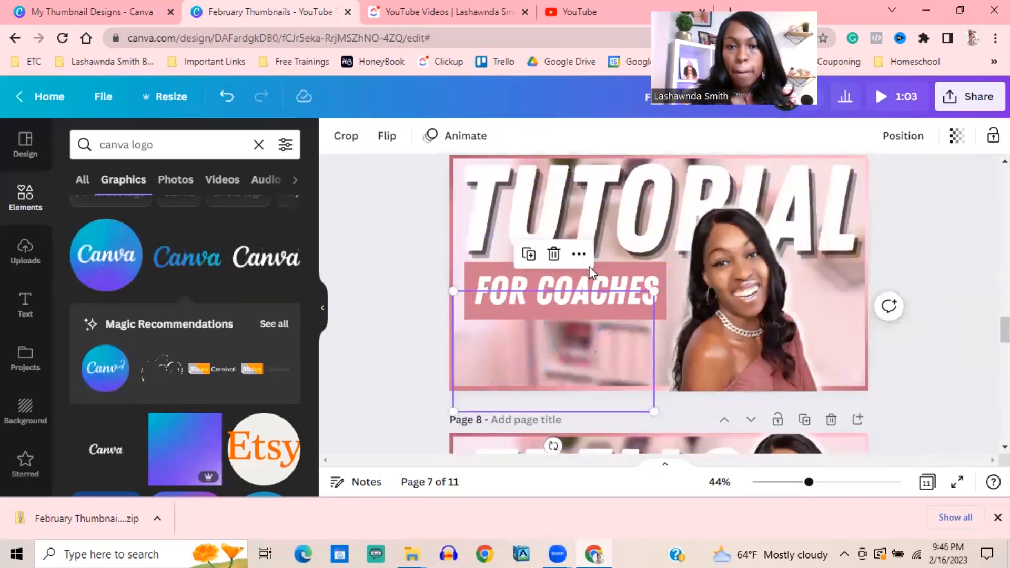
left_click(353, 252)
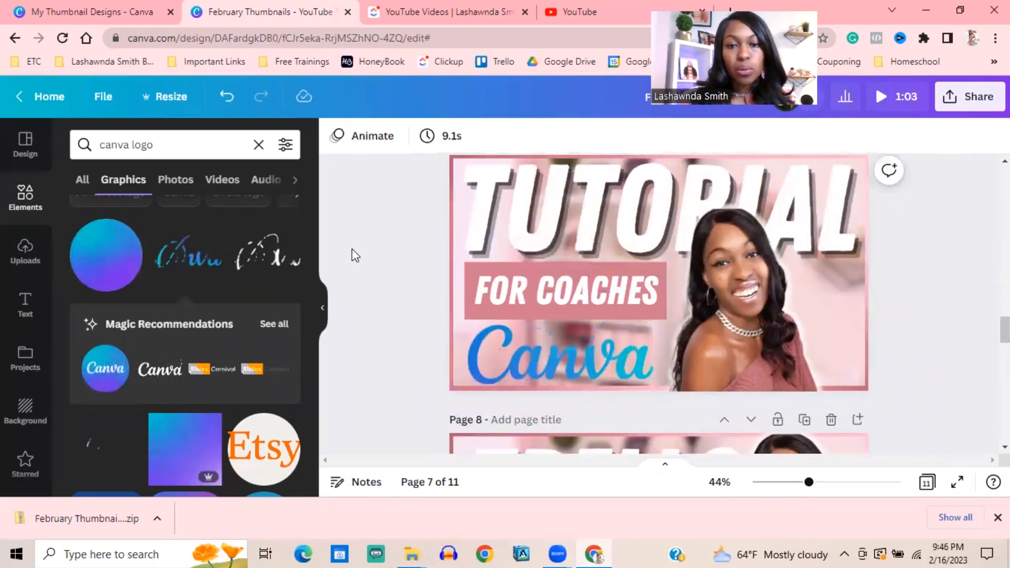
left_click(572, 374)
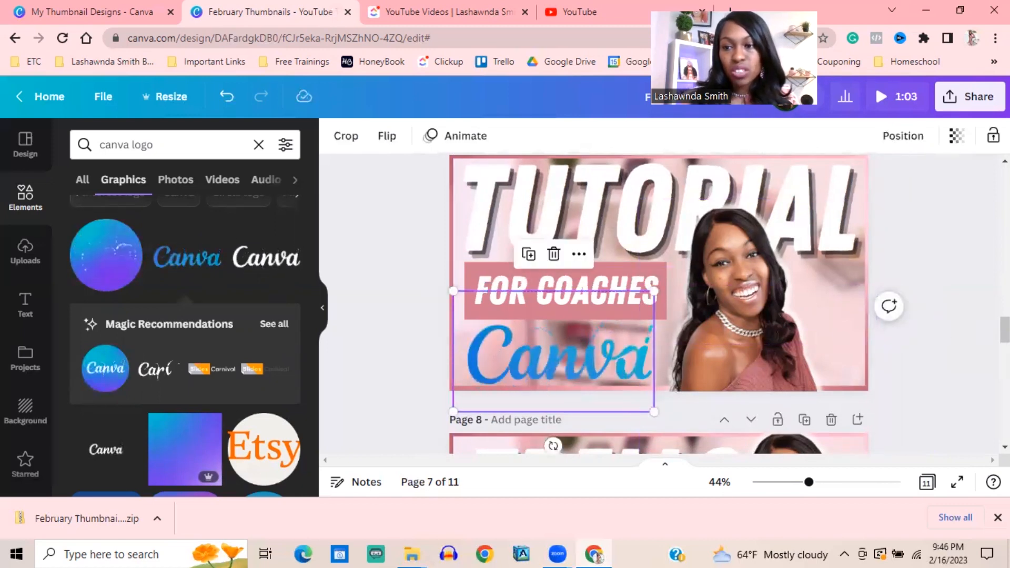
Add a blank page directly after the Canva tutorial thumbnail on page 7
scroll(871, 363, "down", 4)
scroll(871, 362, "up", 4)
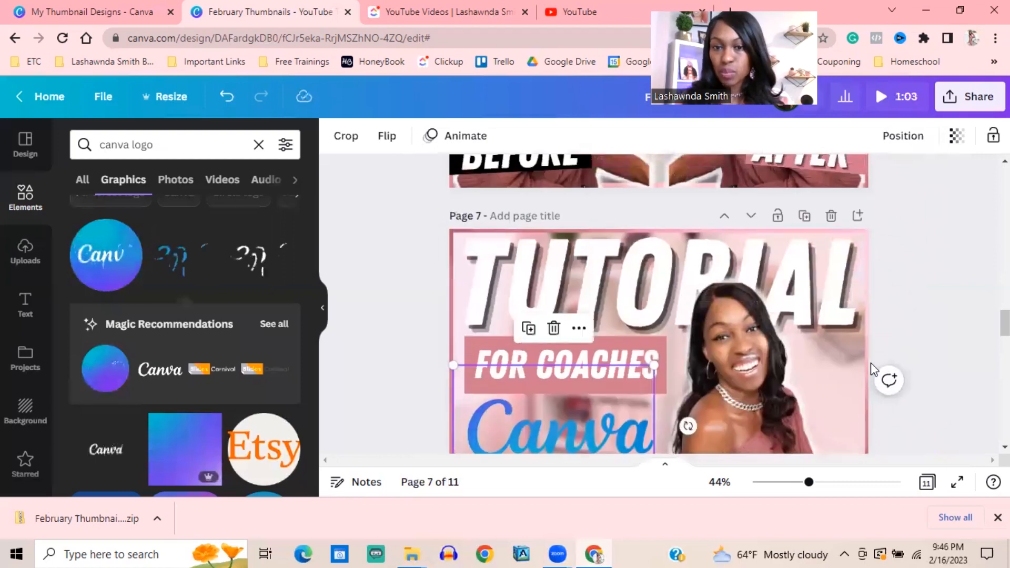
scroll(858, 344, "down", 2)
scroll(858, 337, "up", 4)
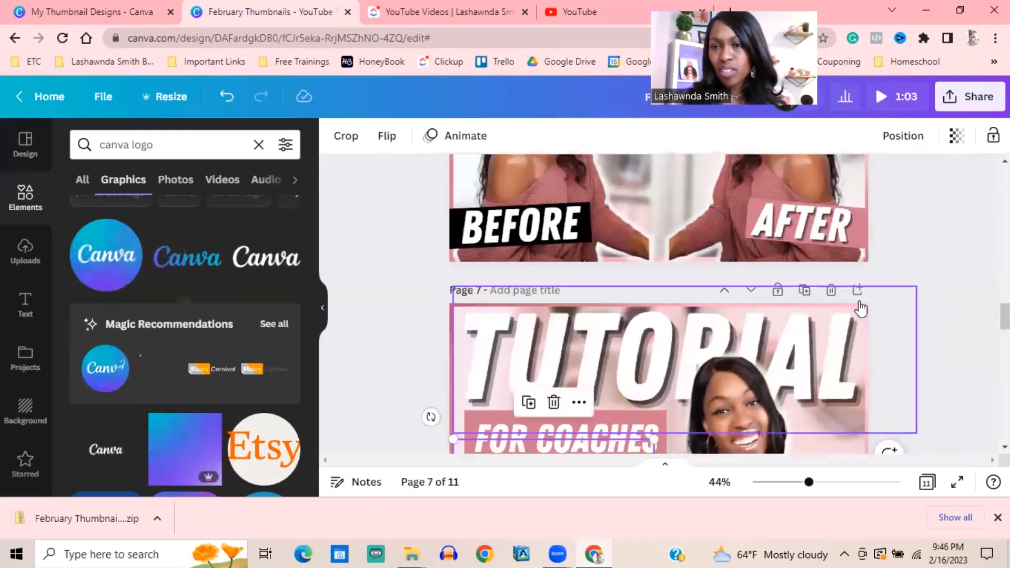
left_click(858, 290)
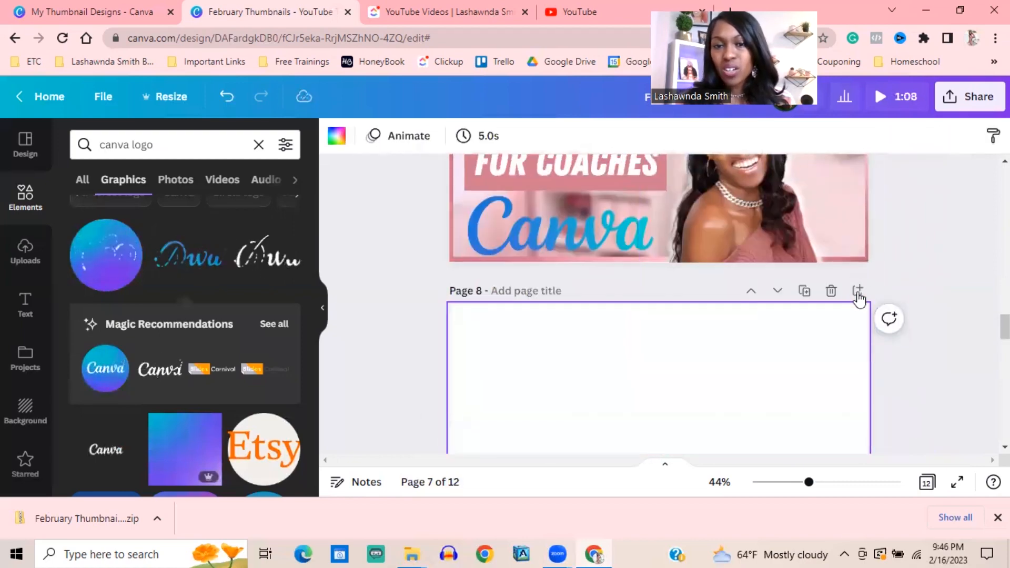
Apply the THUMBNAILS "Easy Tutorial" laptop design from the Youtube Thumbnail Templates project to the blank page 8
left_click(38, 260)
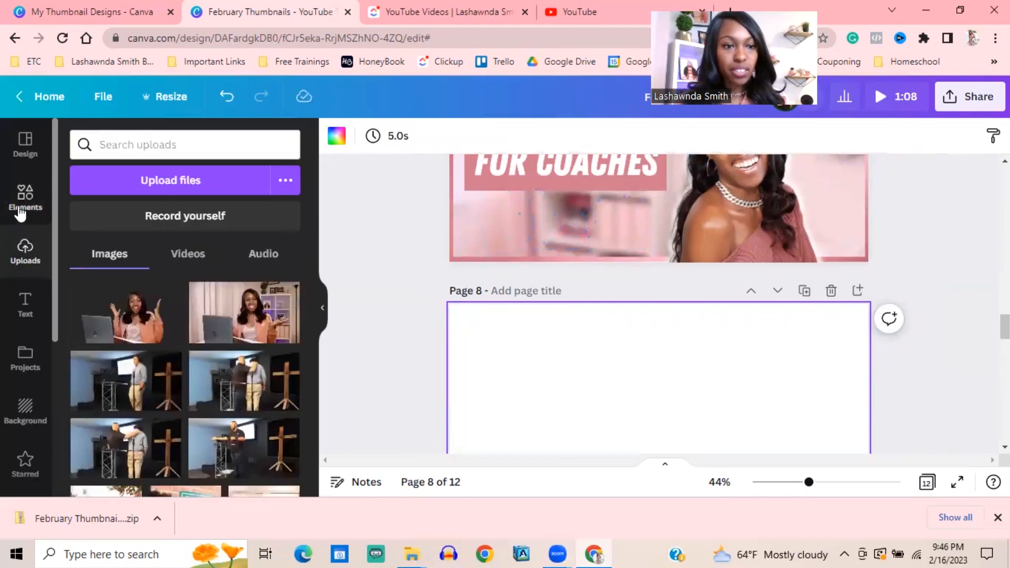
left_click(24, 206)
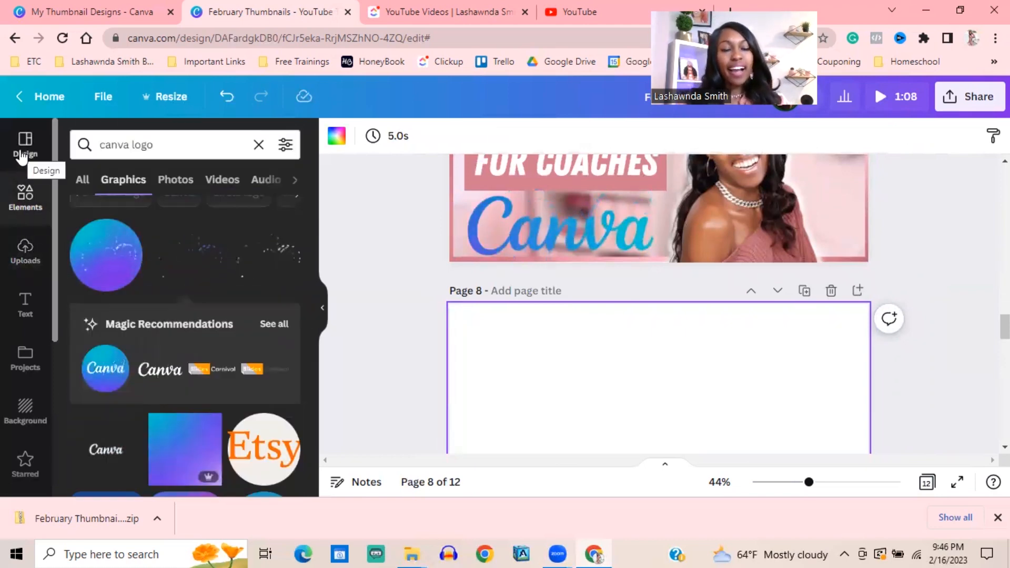
left_click(32, 360)
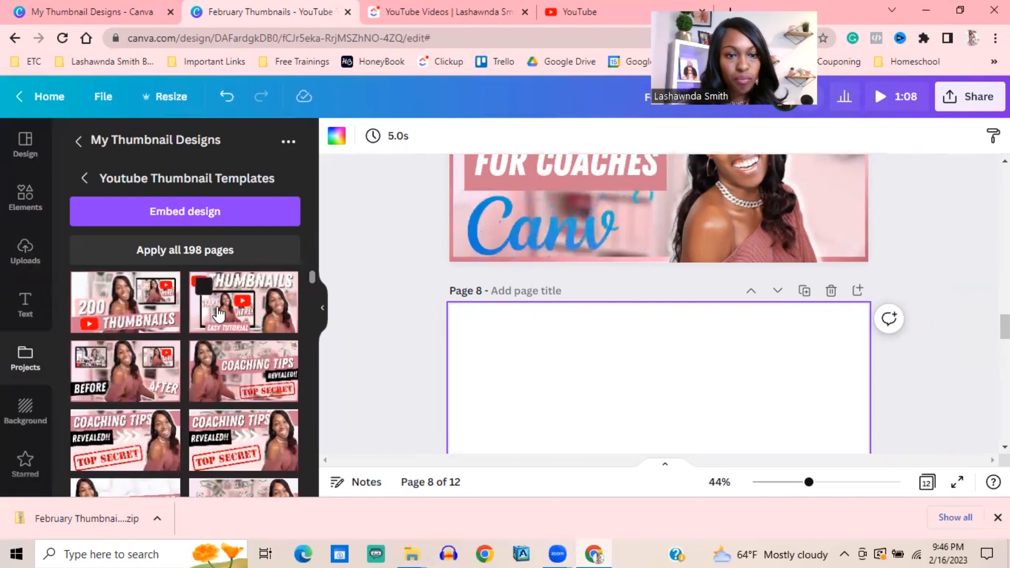
scroll(658, 399, "down", 1)
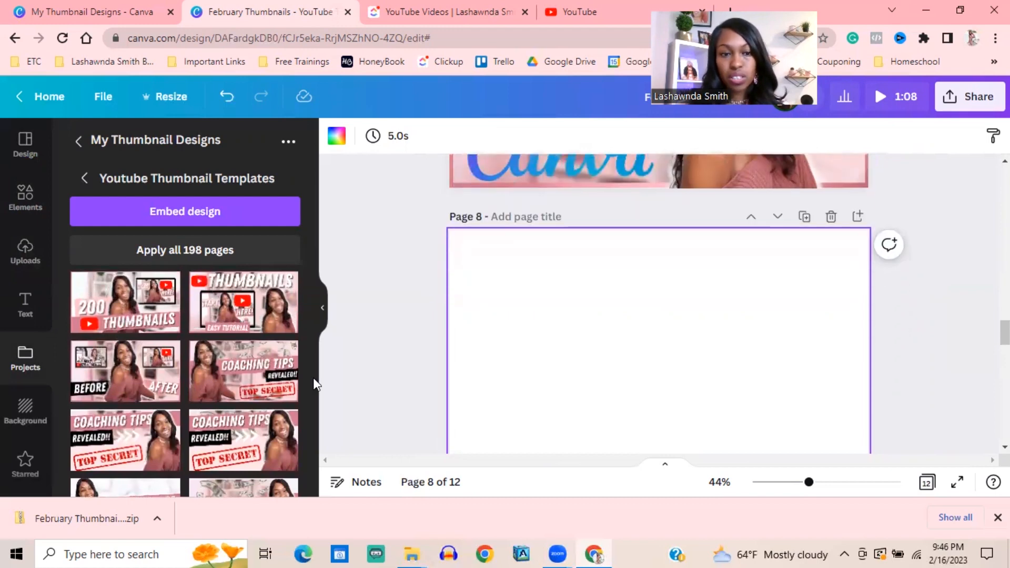
left_click(252, 311)
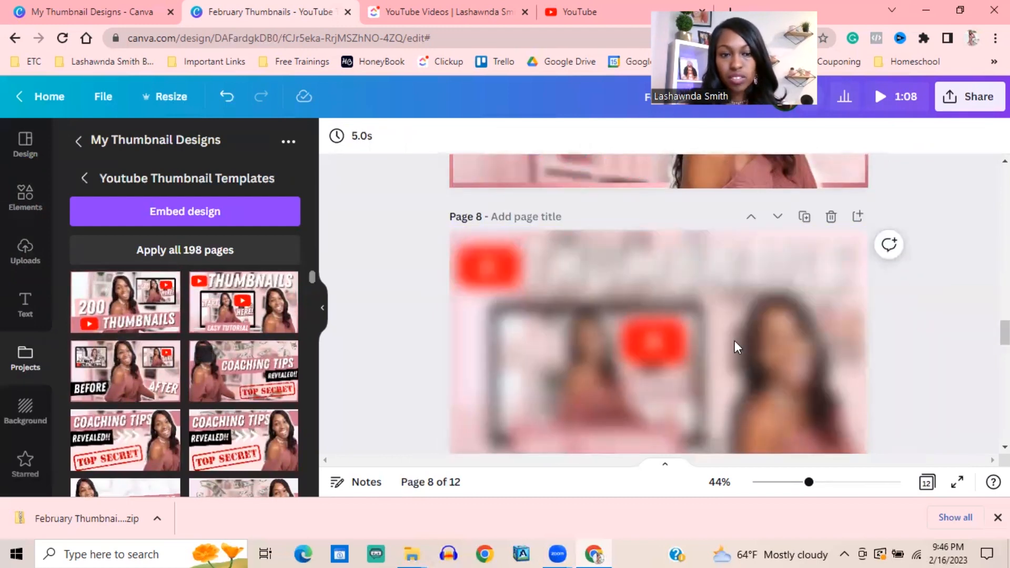
scroll(662, 328, "down", 1)
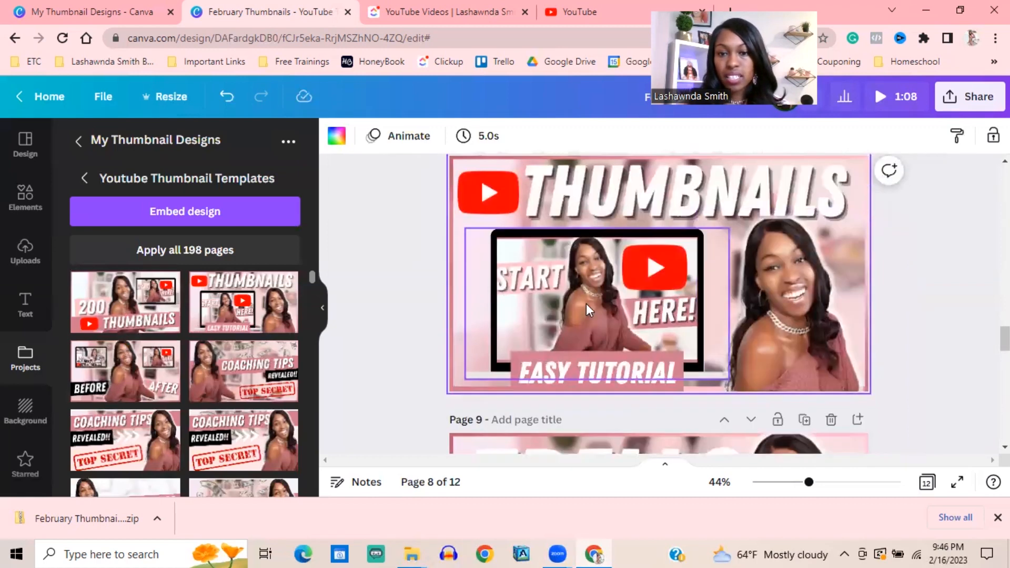
scroll(419, 302, "up", 1)
scroll(579, 295, "down", 1)
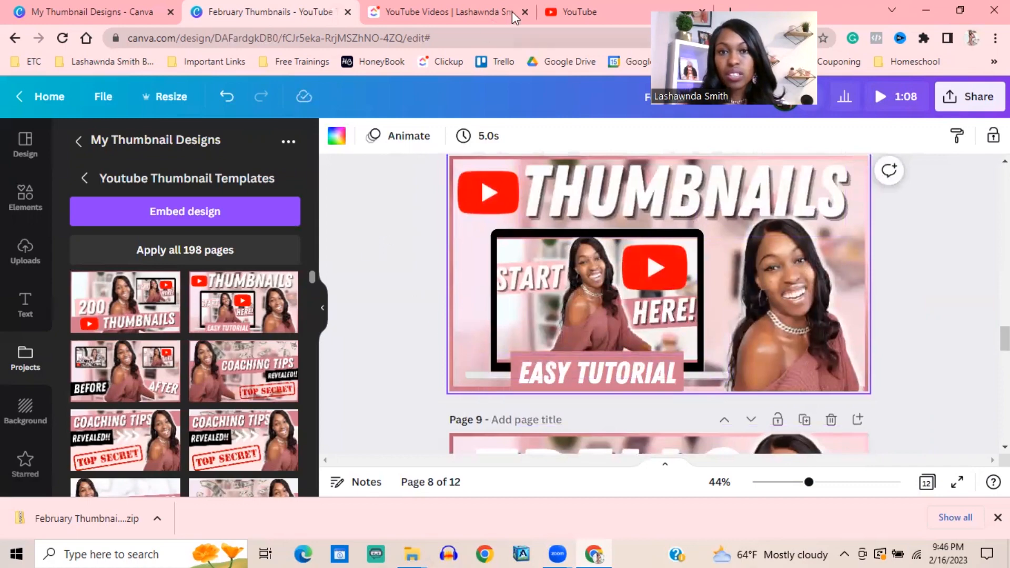
Switch to YouTube and open the list of videos on the signed-in account's own channel
left_click(569, 13)
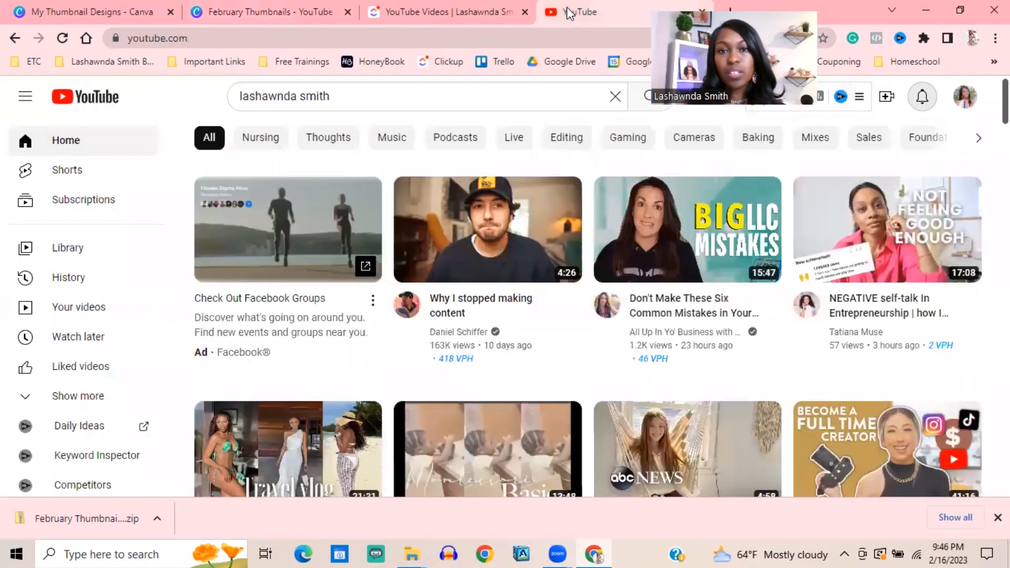
left_click(967, 97)
left_click(824, 182)
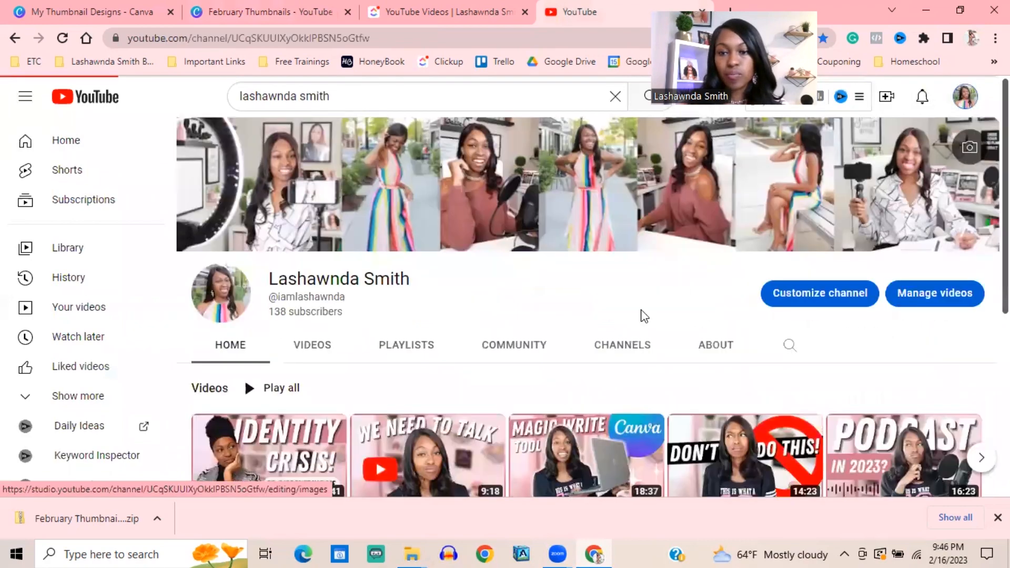
scroll(643, 316, "down", 2)
scroll(329, 321, "up", 2)
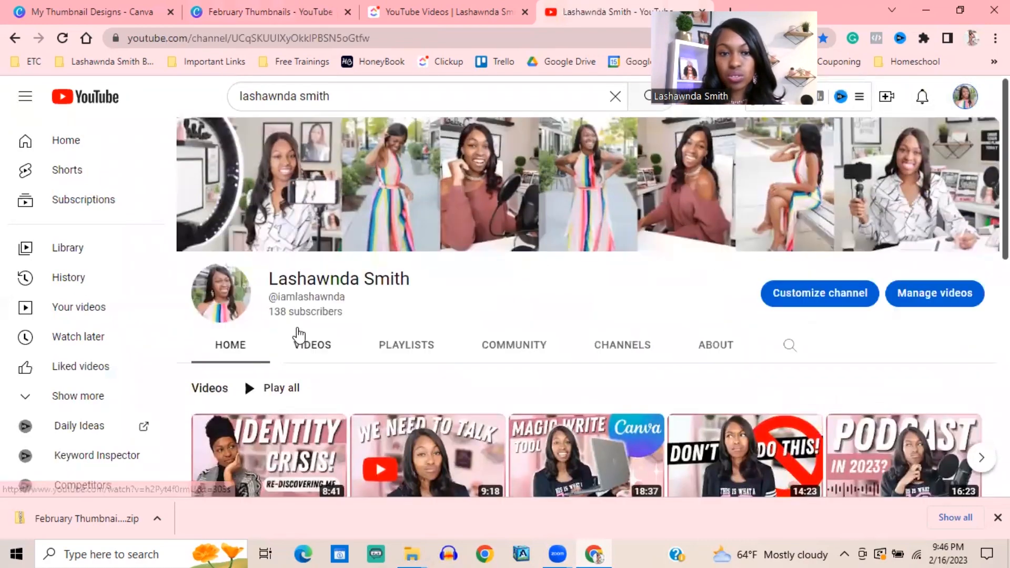
left_click(318, 342)
Look through the channel's published videos and examine how their thumbnails are designed
scroll(609, 369, "down", 3)
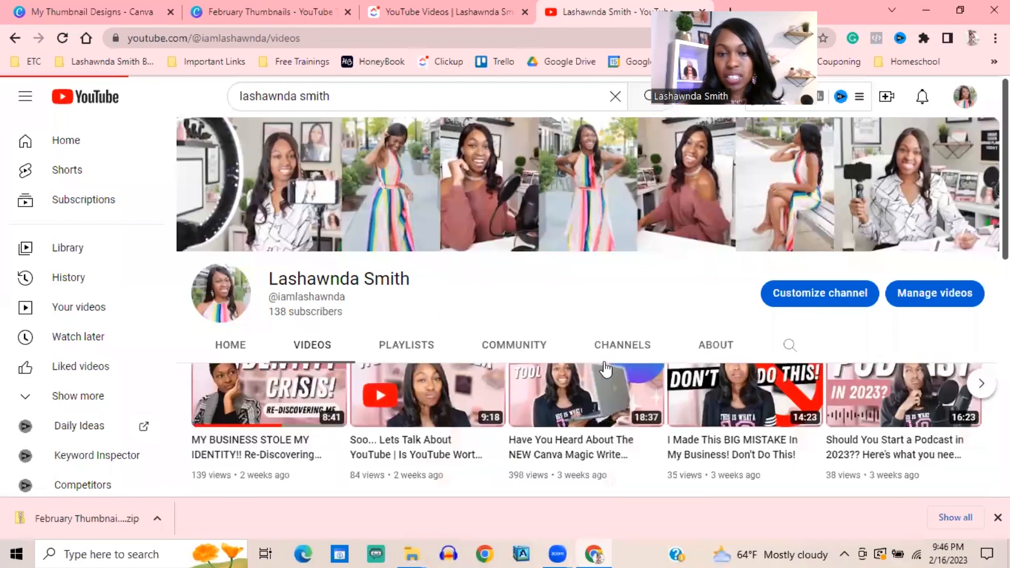
scroll(600, 340, "up", 2)
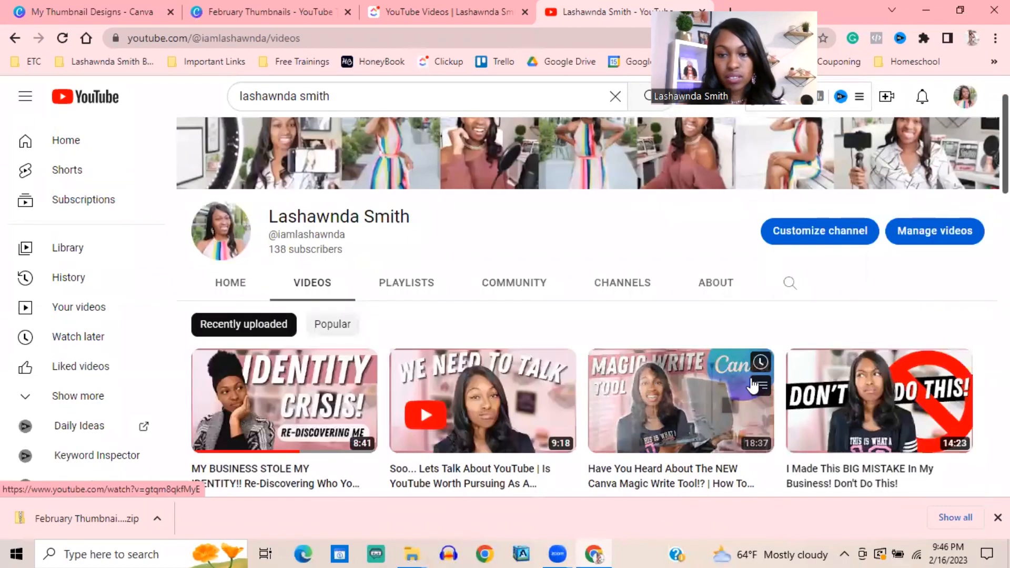
scroll(758, 395, "down", 4)
scroll(763, 351, "down", 8)
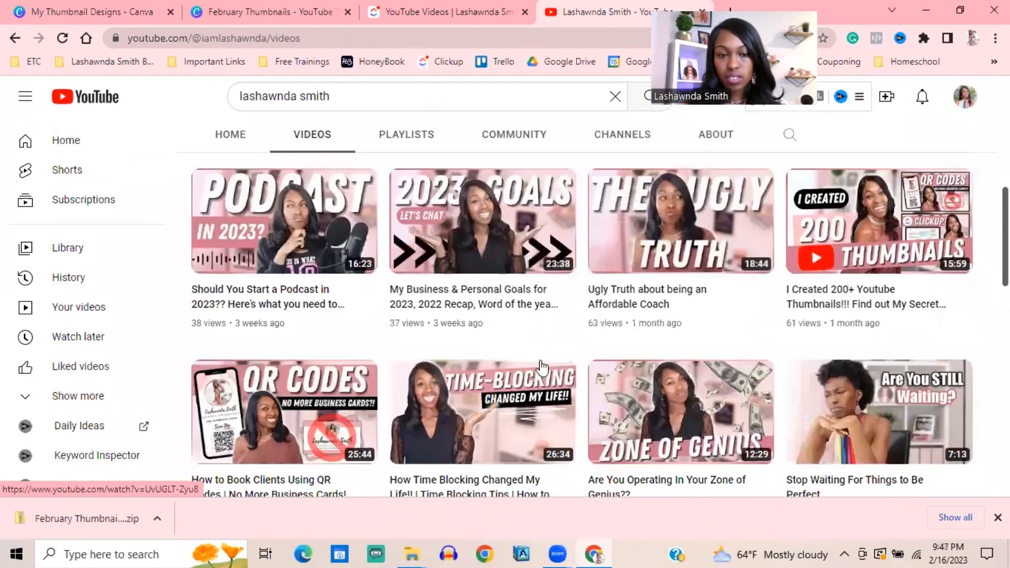
scroll(611, 332, "down", 3)
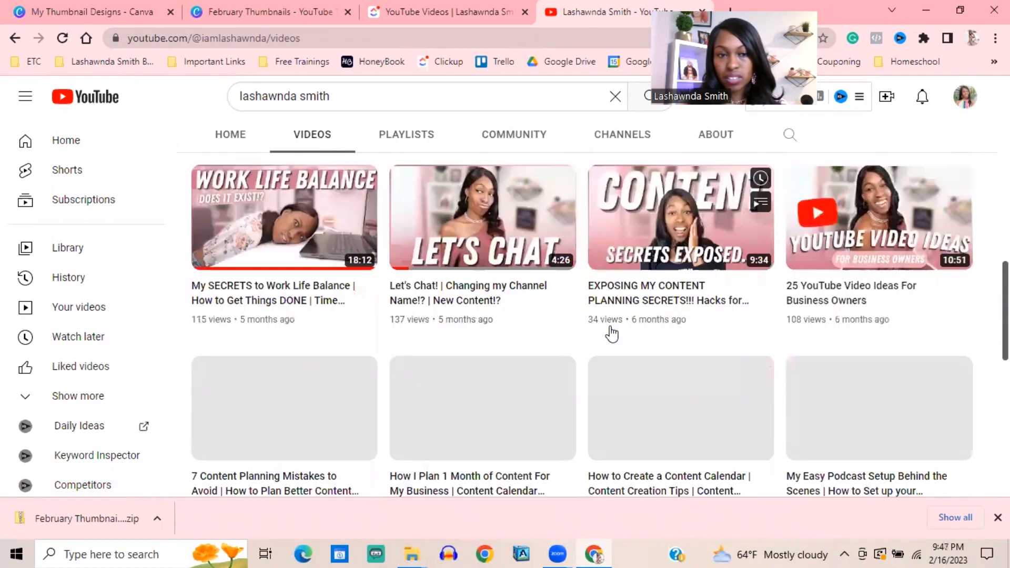
scroll(755, 350, "up", 11)
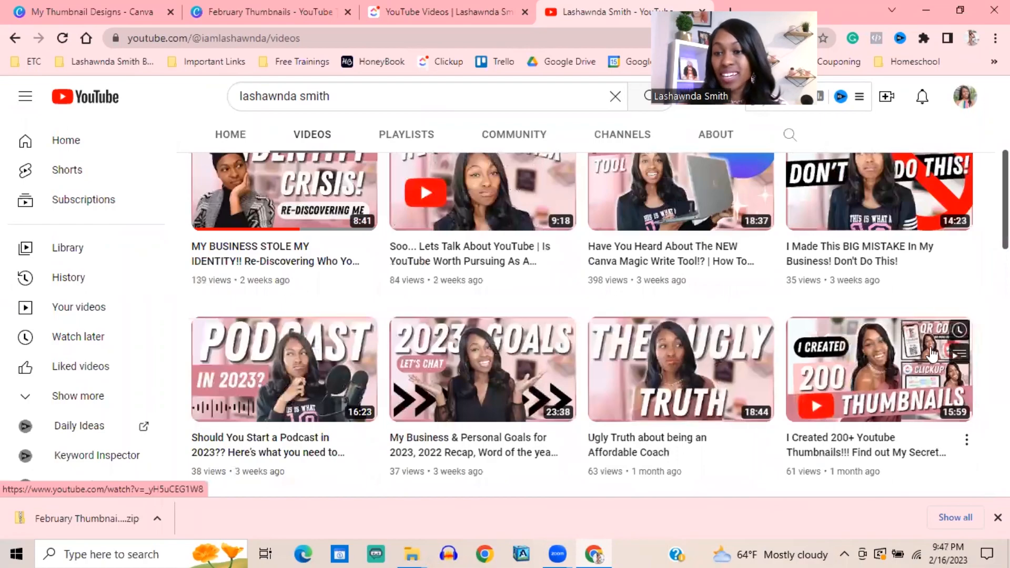
scroll(904, 356, "up", 2)
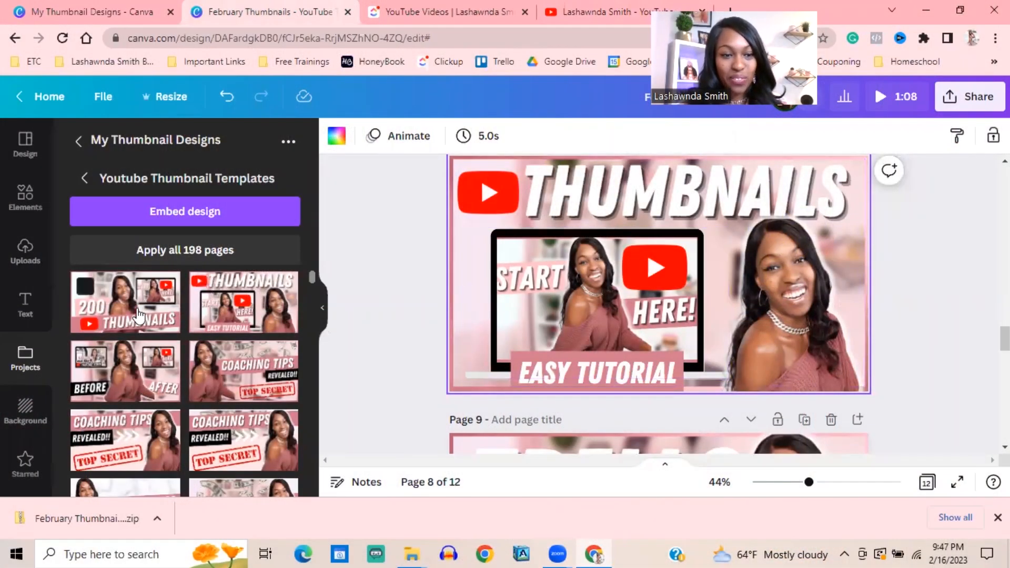
Browse the Youtube Thumbnail Templates pages in Canva and compare them with the published video thumbnails on the YouTube channel
scroll(167, 334, "down", 15)
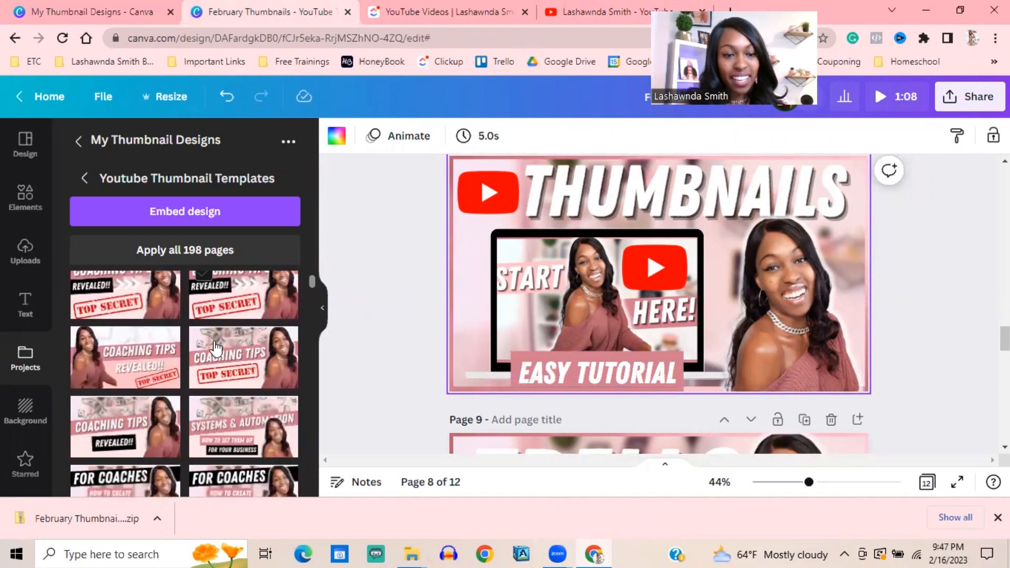
scroll(221, 353, "up", 15)
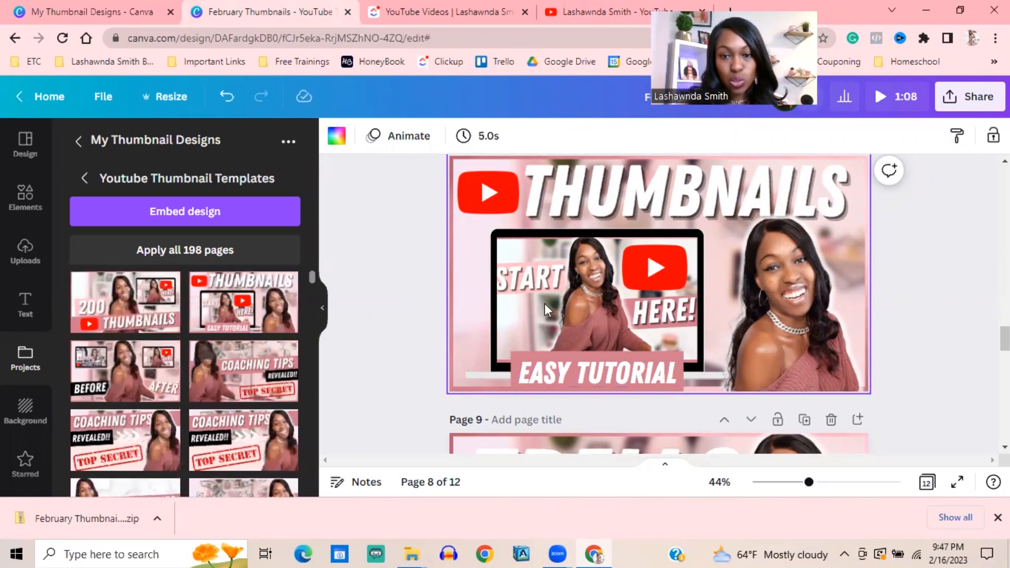
left_click(556, 21)
scroll(538, 365, "down", 5)
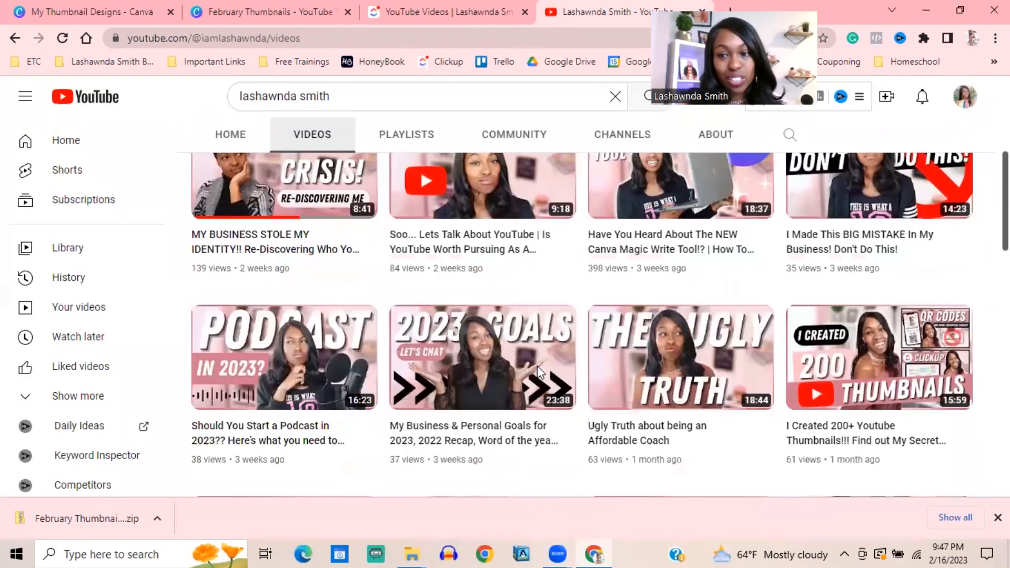
scroll(538, 365, "down", 5)
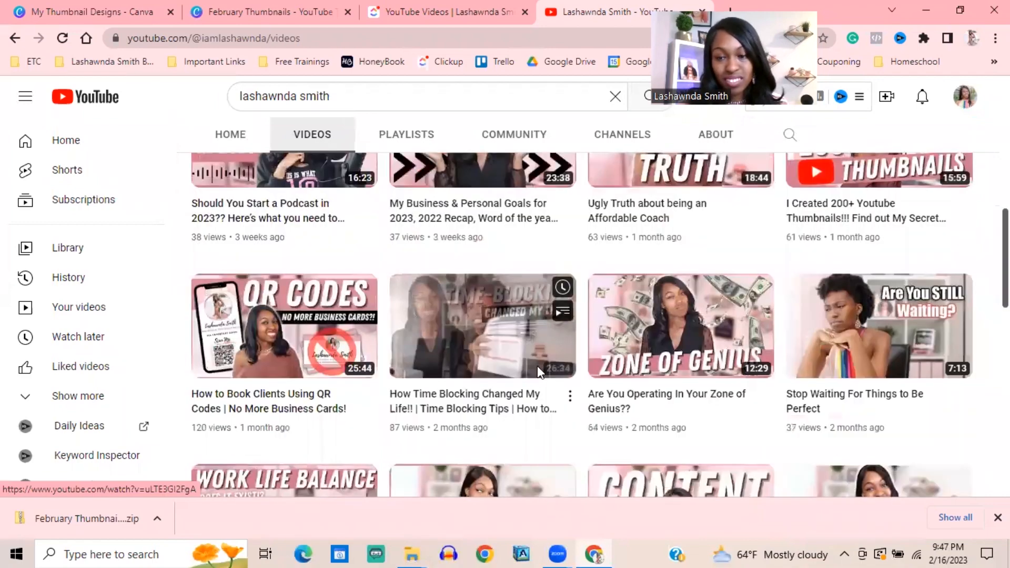
scroll(538, 368, "up", 10)
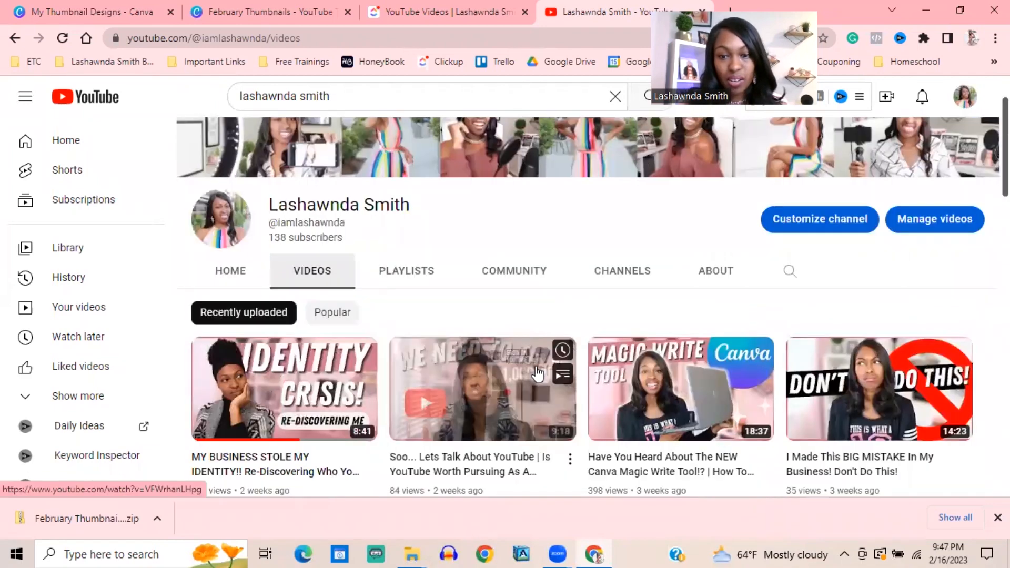
scroll(537, 372, "down", 7)
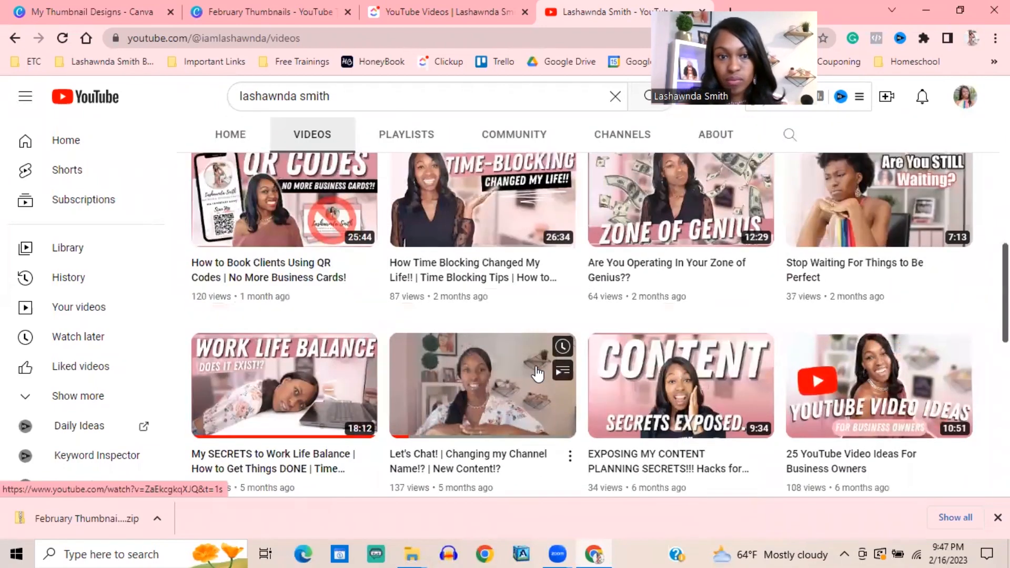
Switch from the YouTube channel back to the February Thumbnails design in Canva and view the thumbnail on page 8
scroll(538, 374, "up", 5)
left_click(441, 16)
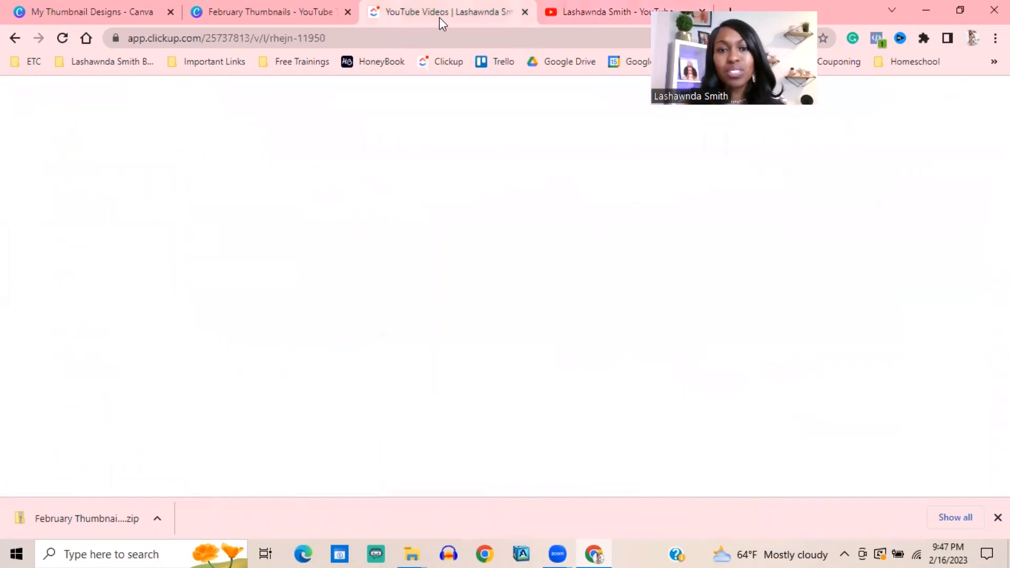
left_click(261, 12)
scroll(647, 356, "up", 2)
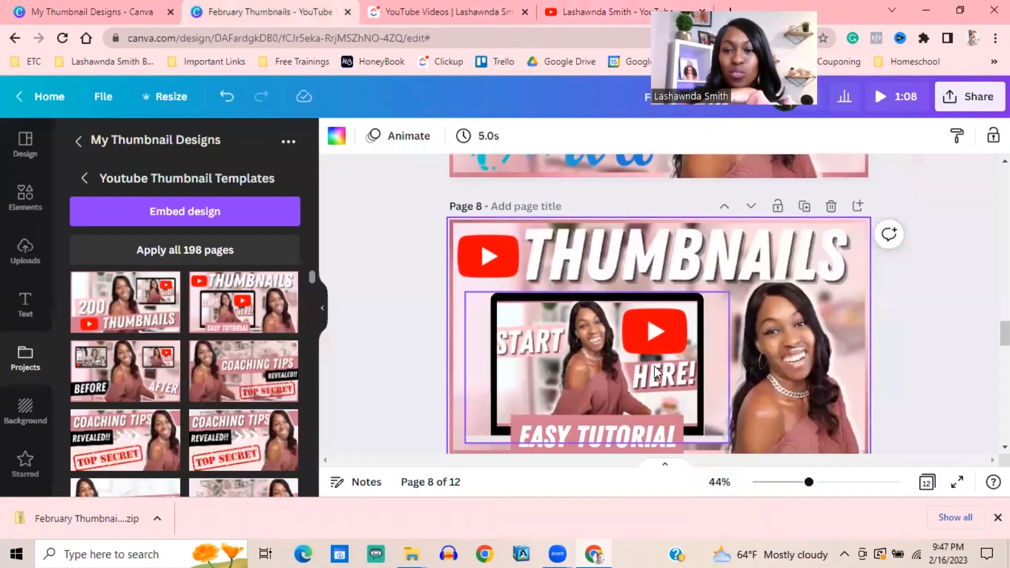
scroll(655, 365, "down", 1)
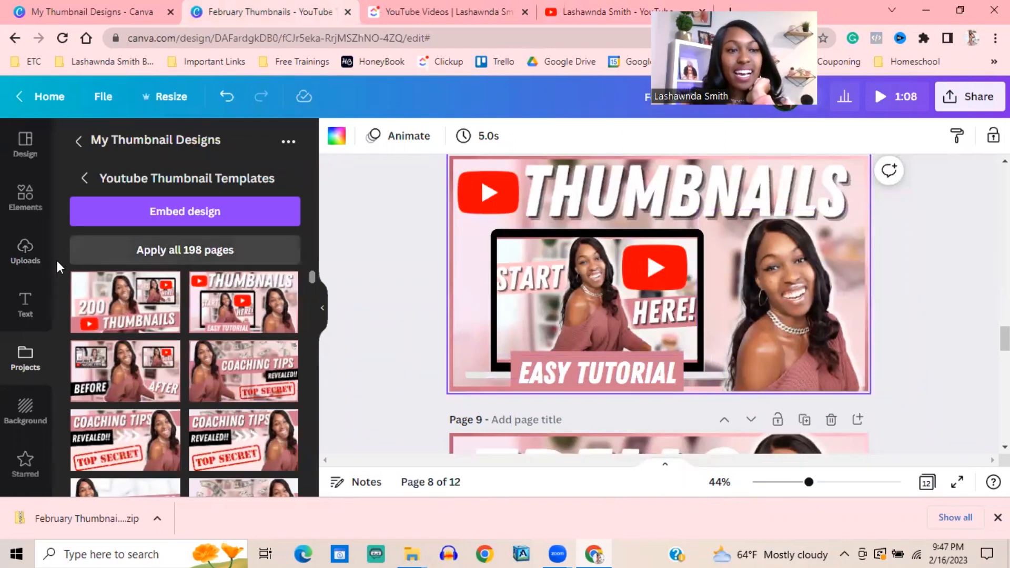
Leave the Youtube Thumbnail Templates and look through the photos in the February Shoot folder of the Main YouTube Channel project
left_click(85, 180)
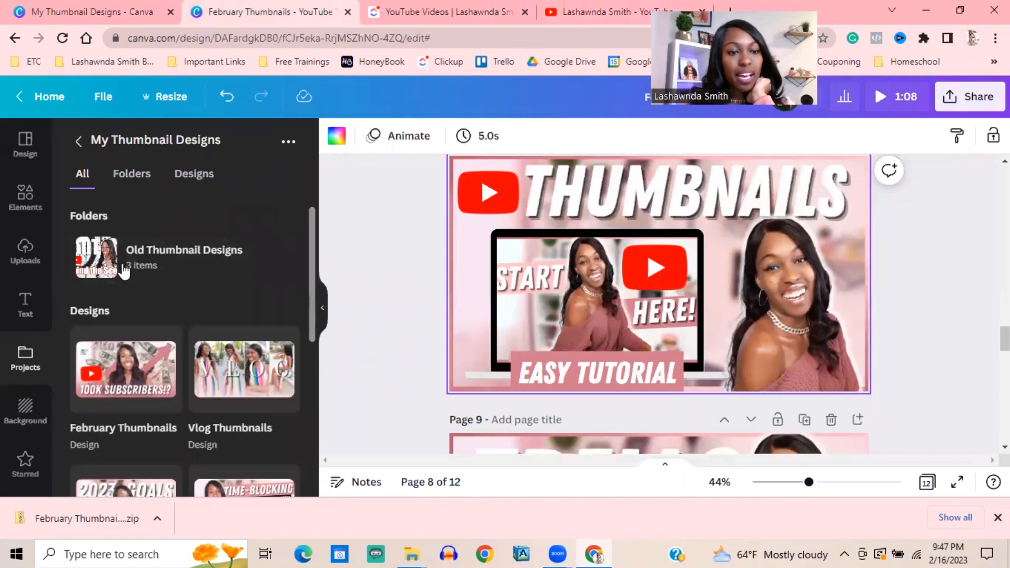
scroll(215, 332, "down", 7)
scroll(168, 287, "up", 7)
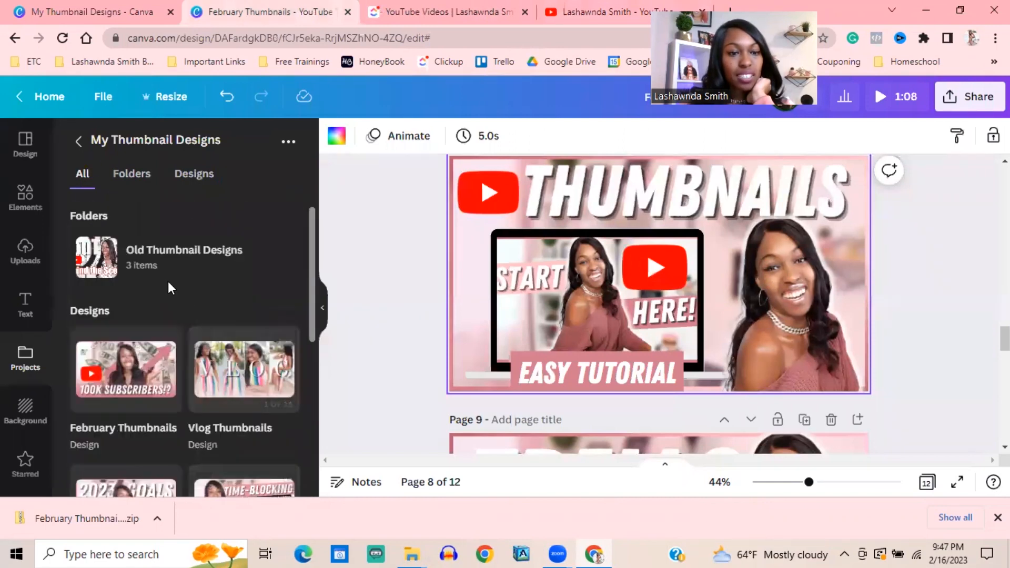
left_click(78, 143)
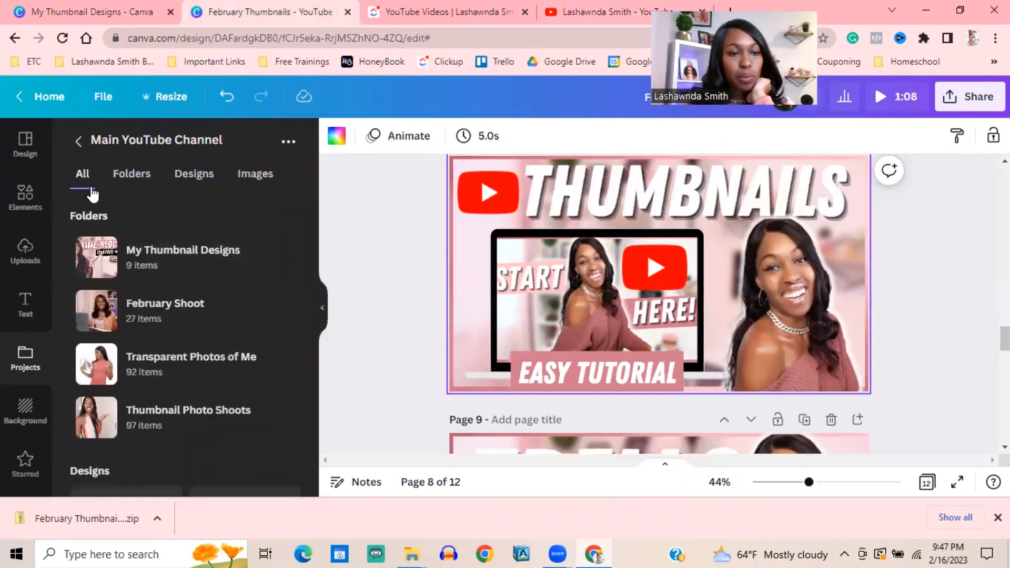
left_click(143, 316)
scroll(248, 318, "down", 10)
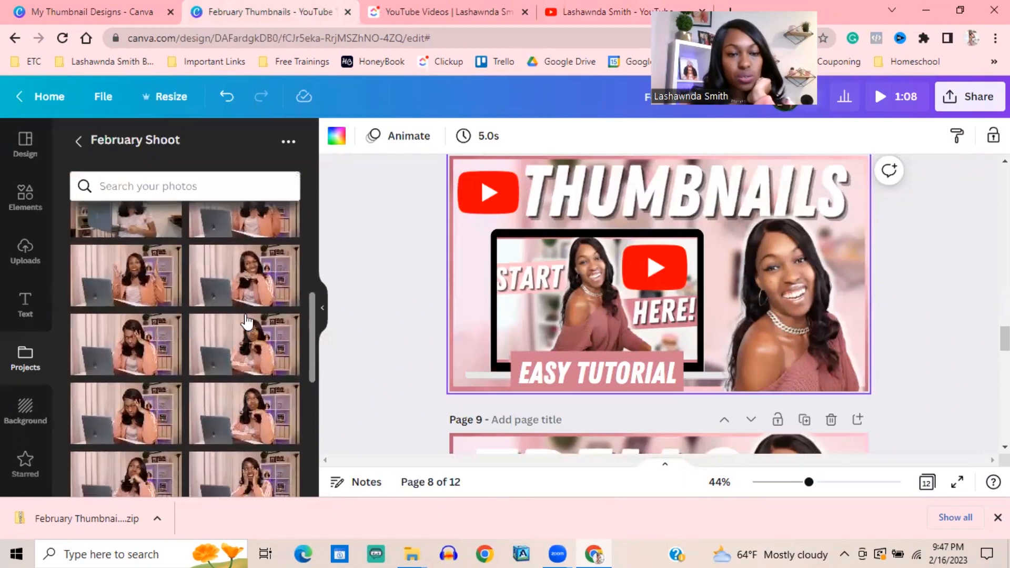
scroll(247, 321, "up", 6)
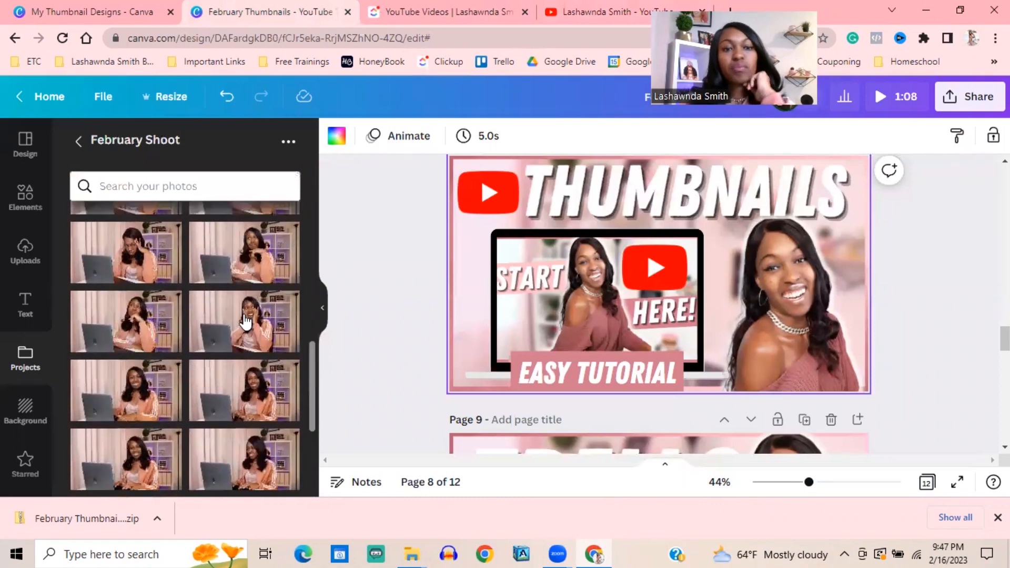
scroll(245, 321, "up", 4)
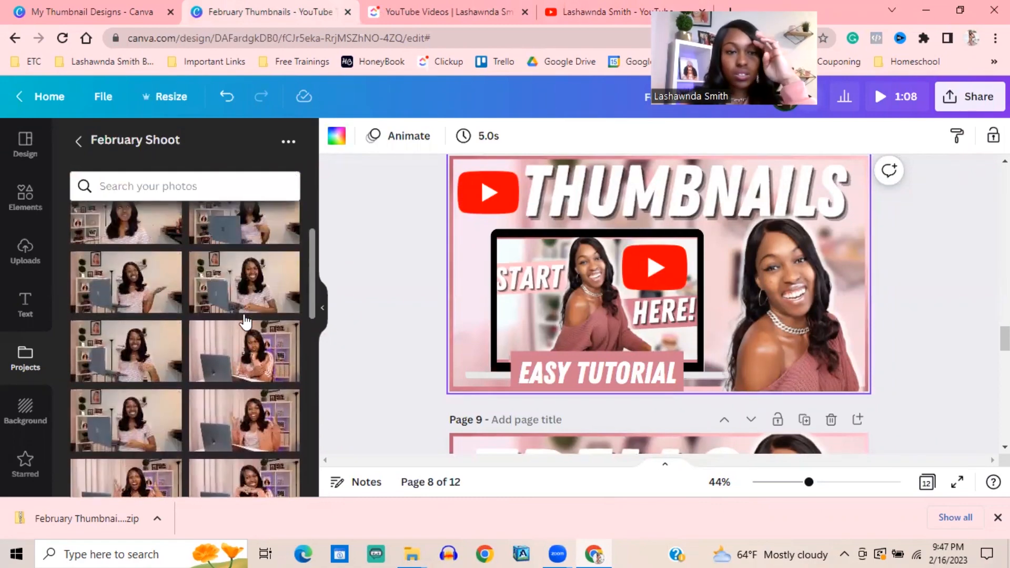
Replace the portrait on page 8 with the surprised hand-on-cheek cutout from the Top Photos For Thumbnails folder in Transparent Photos of Me
left_click(75, 150)
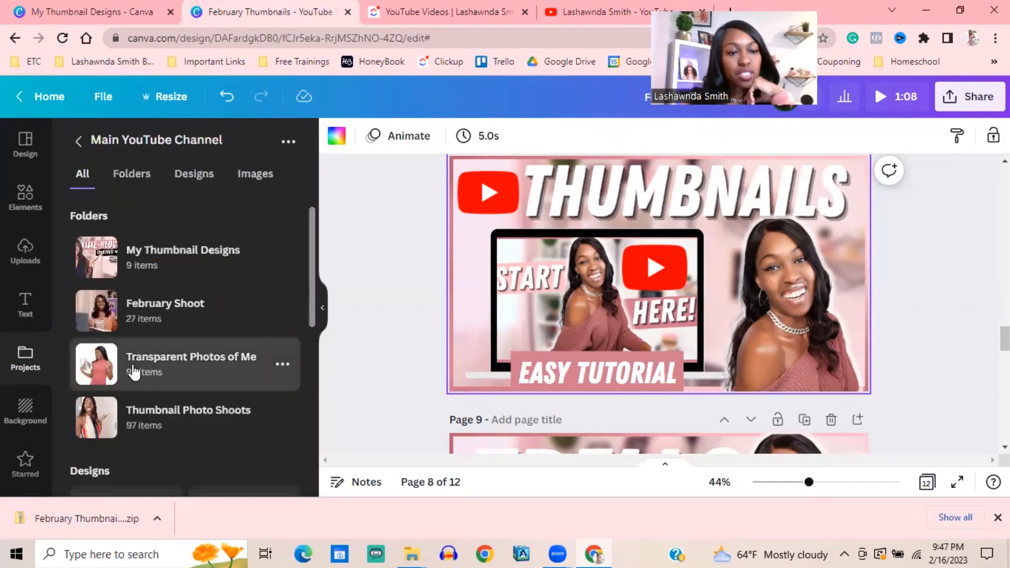
left_click(133, 369)
left_click(136, 249)
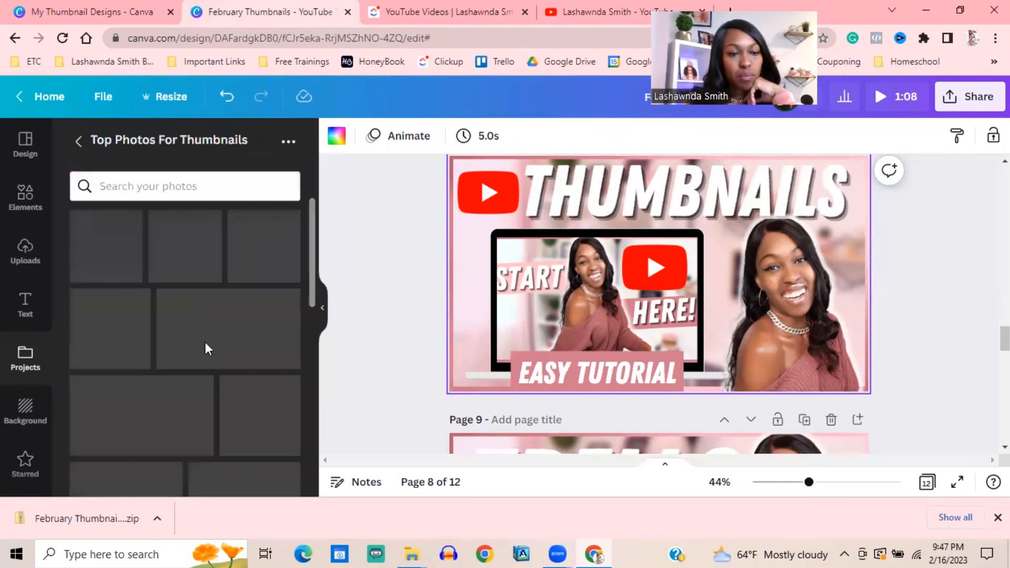
scroll(197, 345, "down", 3)
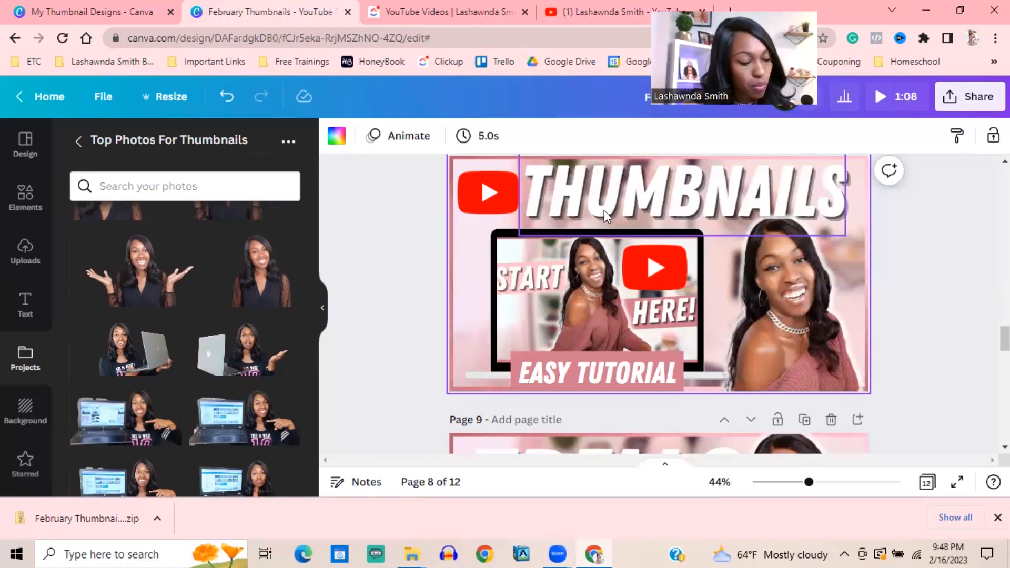
scroll(261, 311, "down", 2)
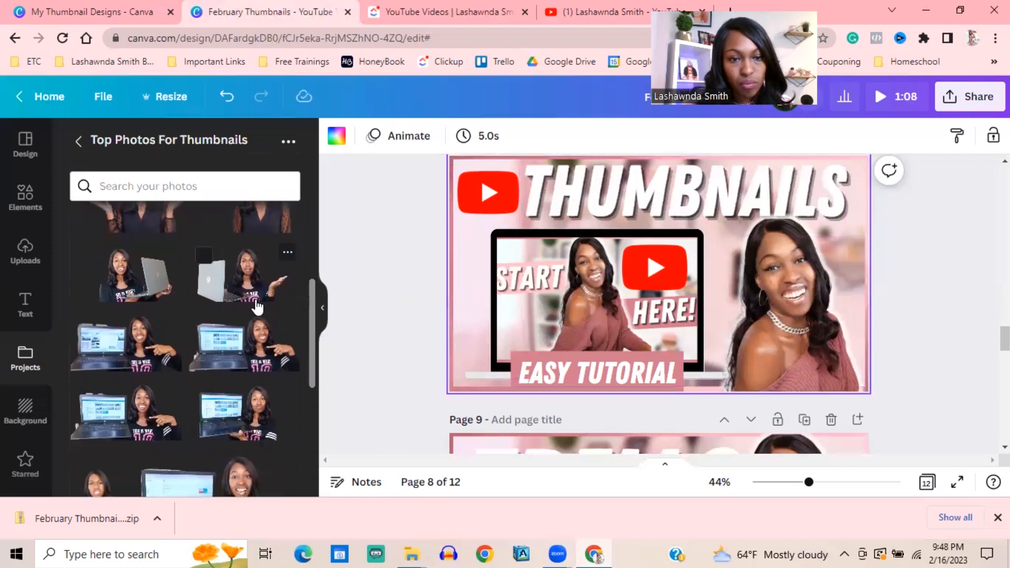
scroll(246, 289, "down", 6)
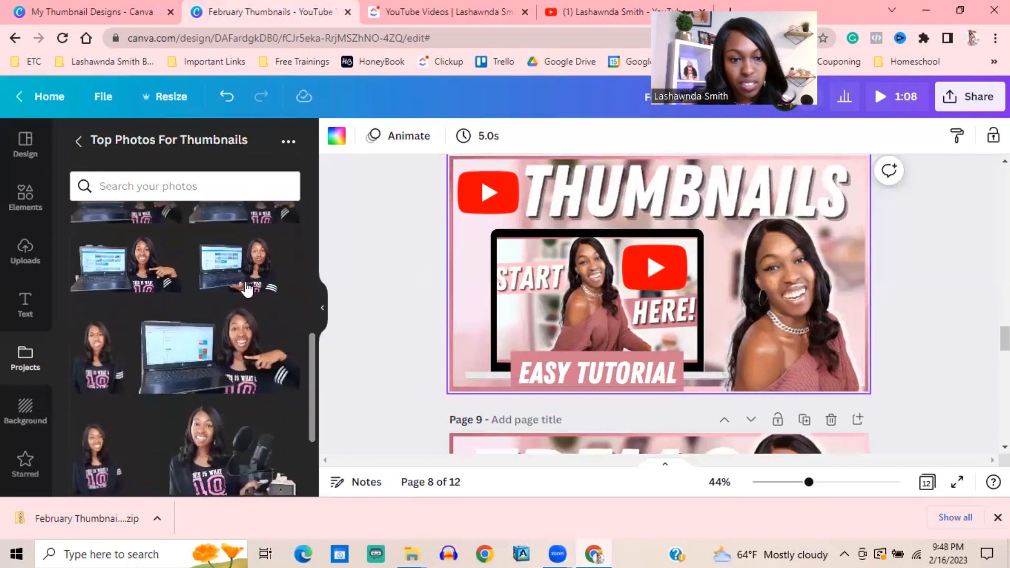
scroll(246, 287, "down", 1)
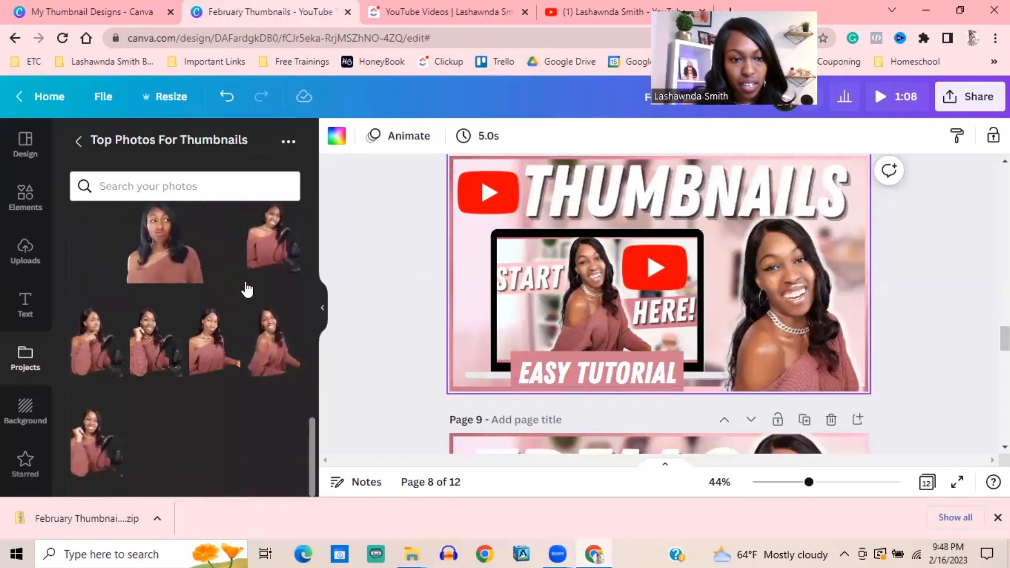
scroll(246, 287, "up", 3)
left_click_drag(137, 318, 780, 359)
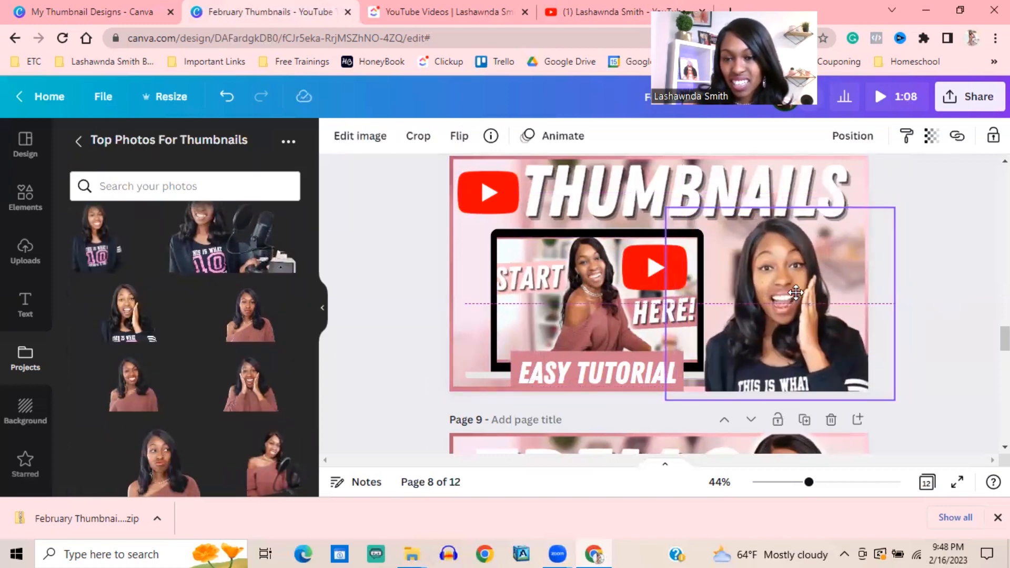
left_click(346, 209)
Duplicate page 8 and look through the Transparent Photos of Me folder for an alternative portrait
scroll(808, 289, "up", 3)
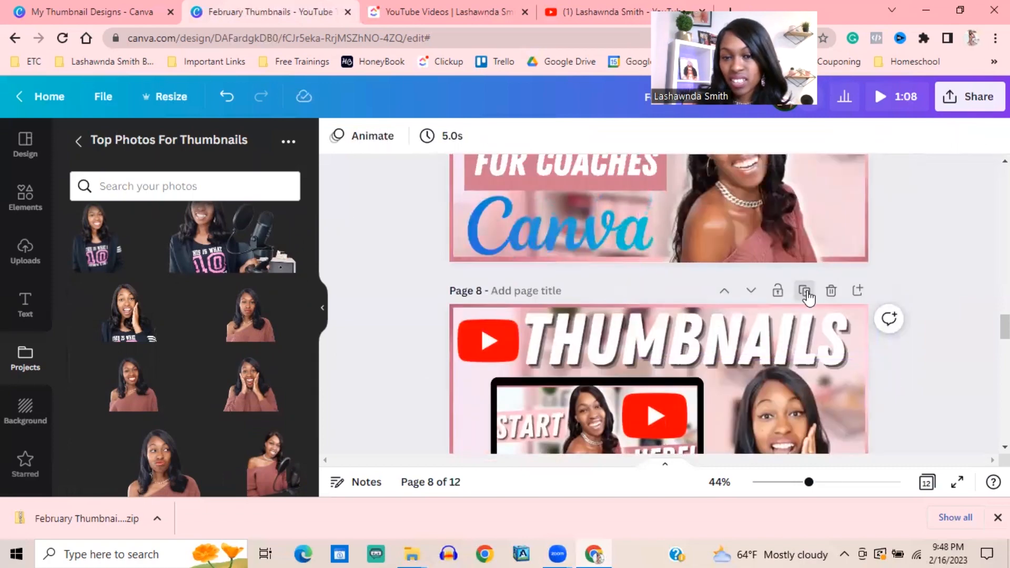
left_click(806, 291)
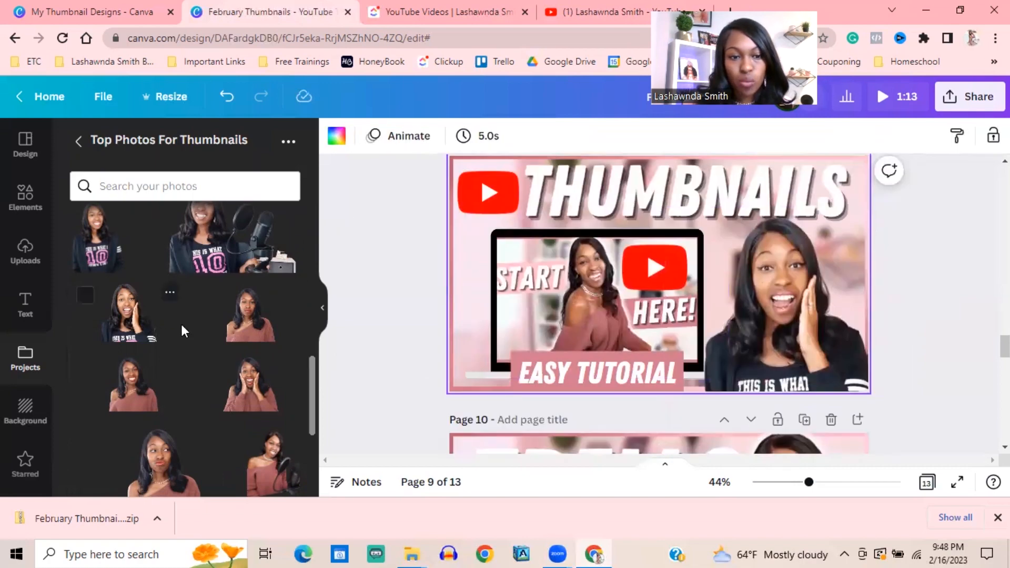
scroll(188, 336, "down", 4)
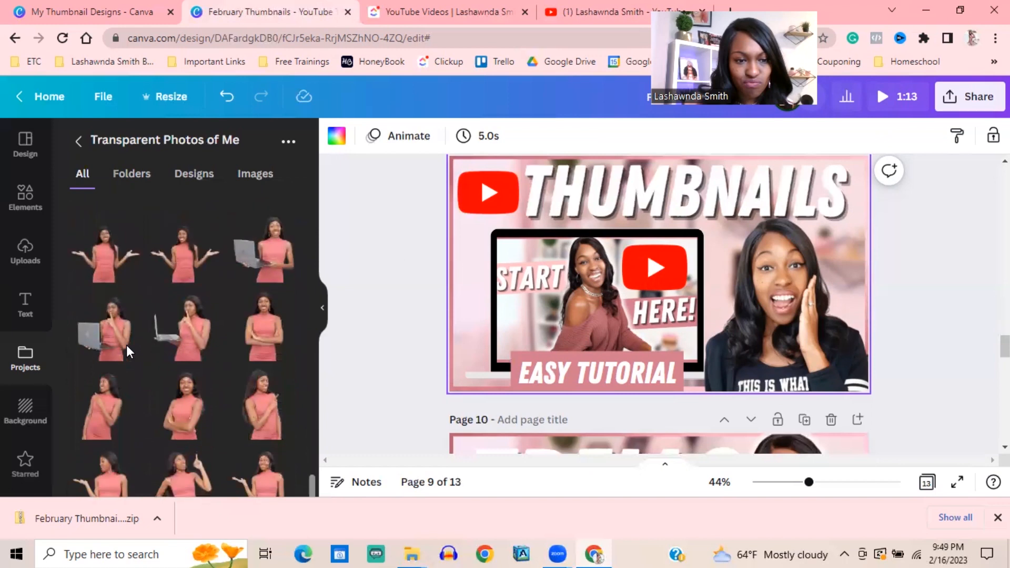
scroll(127, 345, "down", 3)
scroll(126, 345, "up", 15)
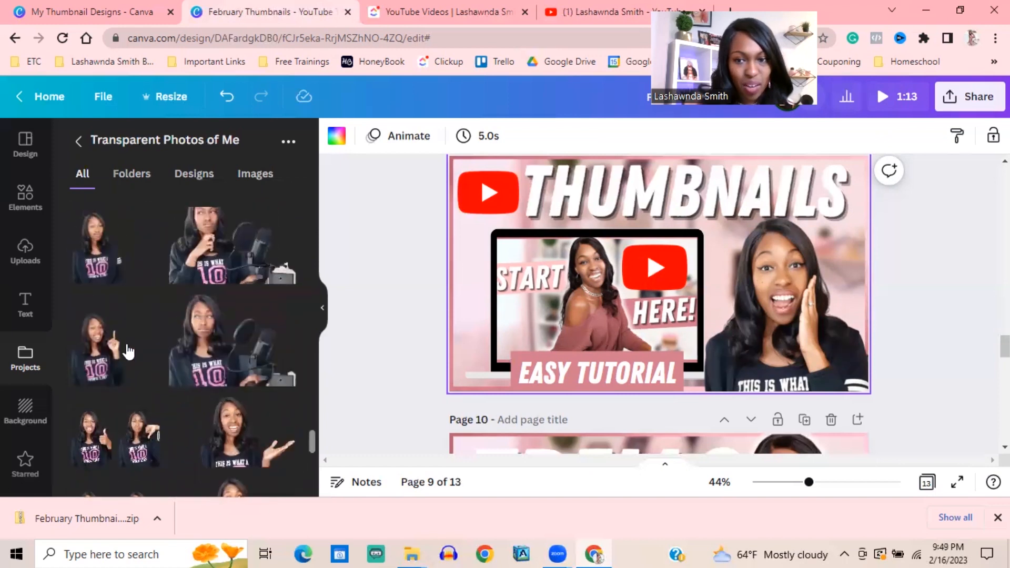
scroll(128, 350, "up", 5)
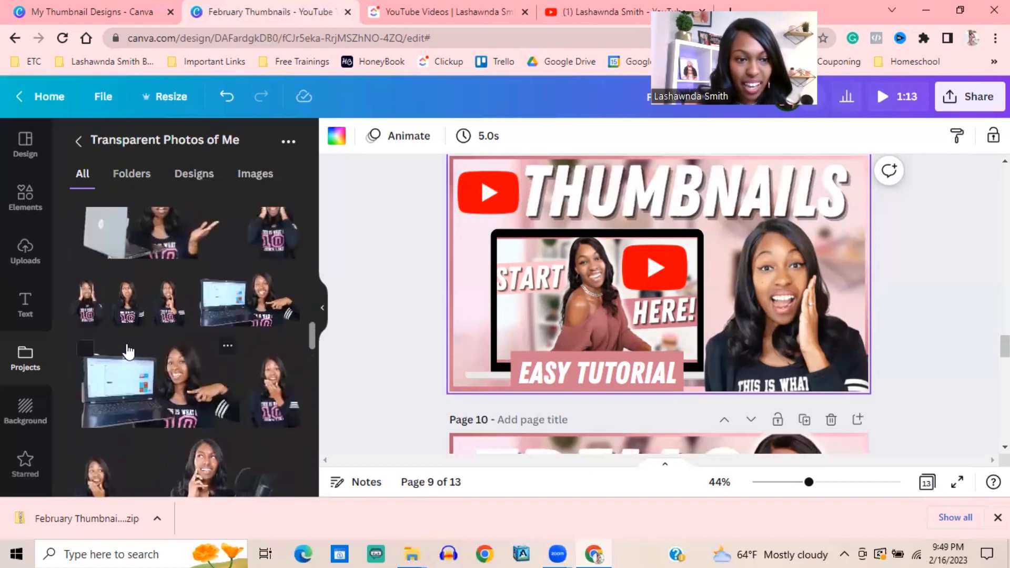
scroll(156, 352, "up", 10)
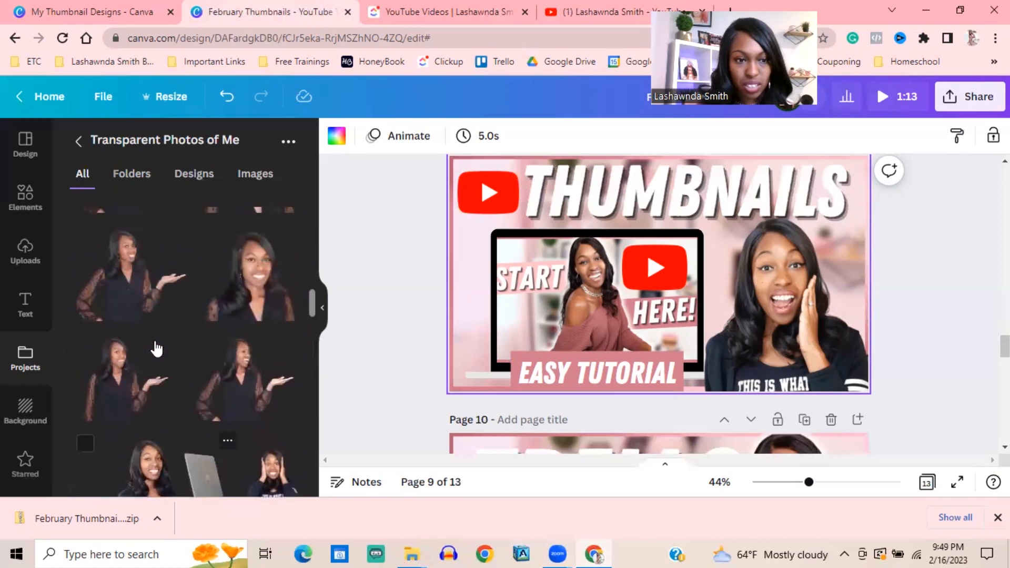
scroll(156, 348, "up", 3)
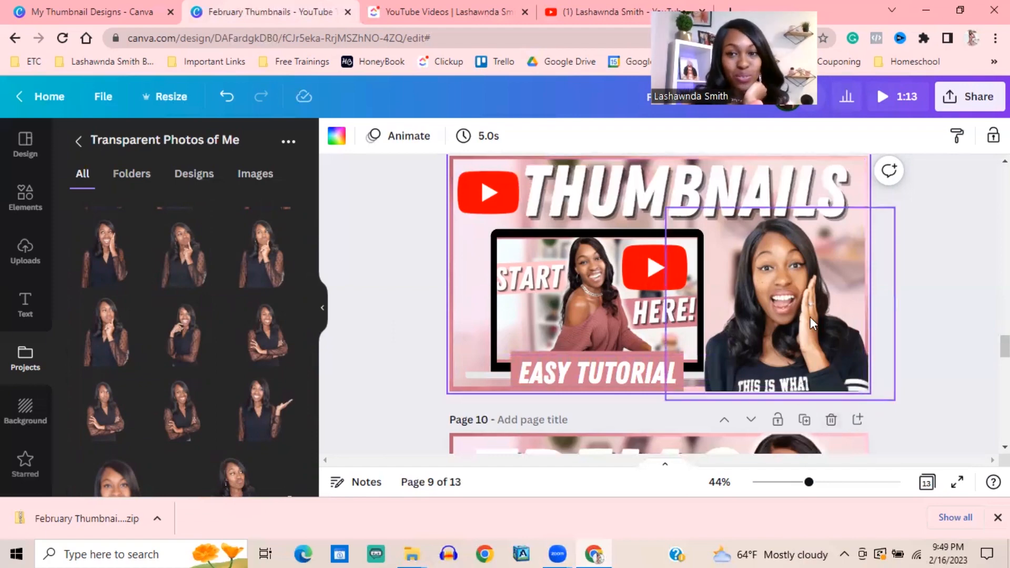
Delete the duplicated thumbnail on page 9 and check all the pages in the grid overview
scroll(746, 321, "up", 8)
scroll(747, 320, "down", 6)
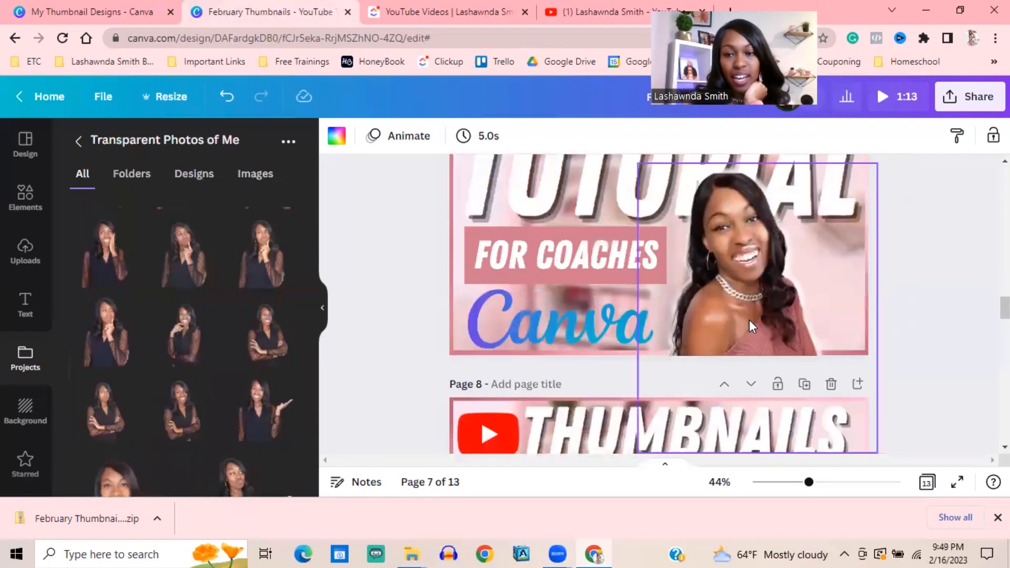
scroll(805, 312, "up", 3)
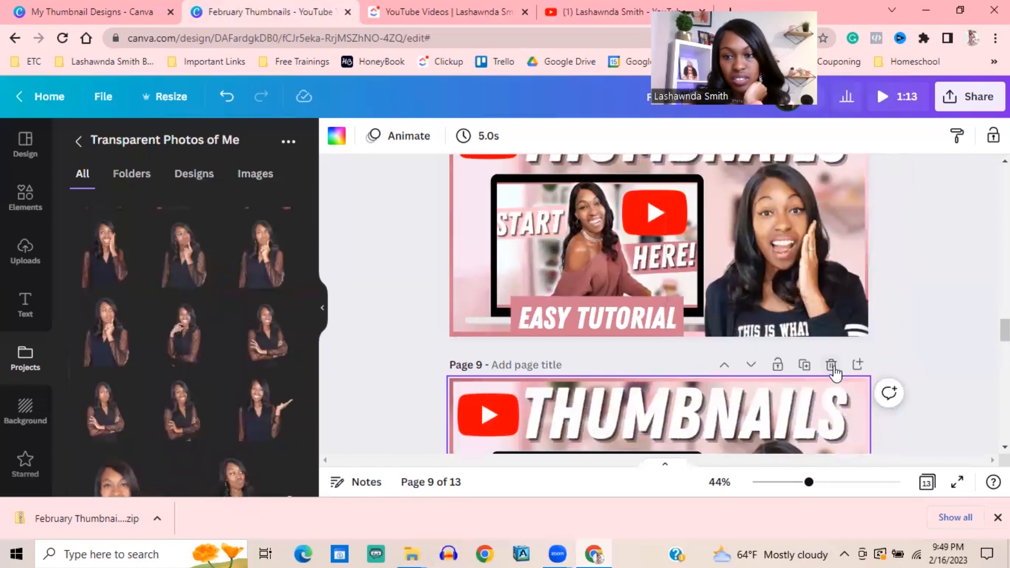
left_click(826, 369)
left_click(927, 485)
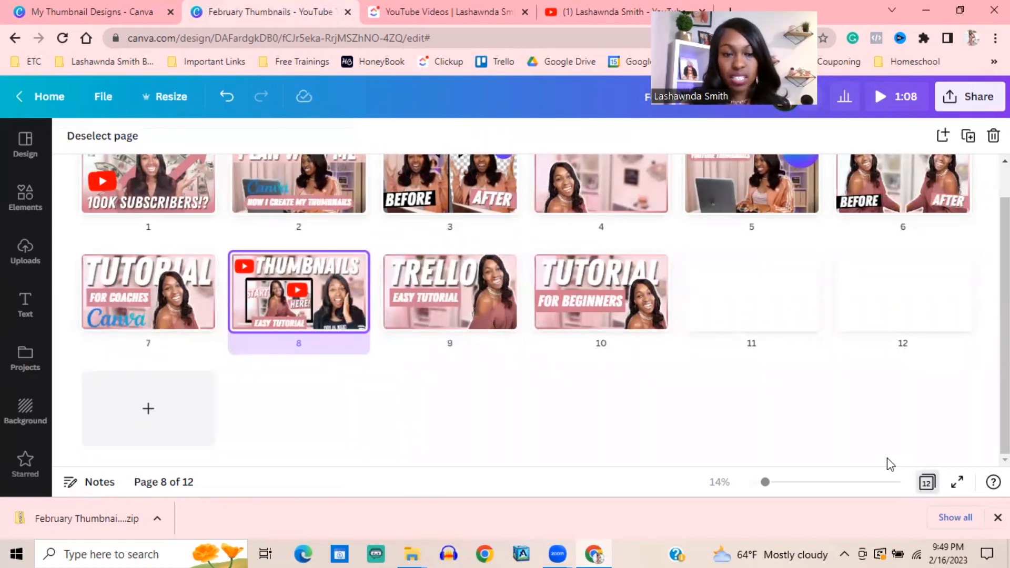
left_click(925, 483)
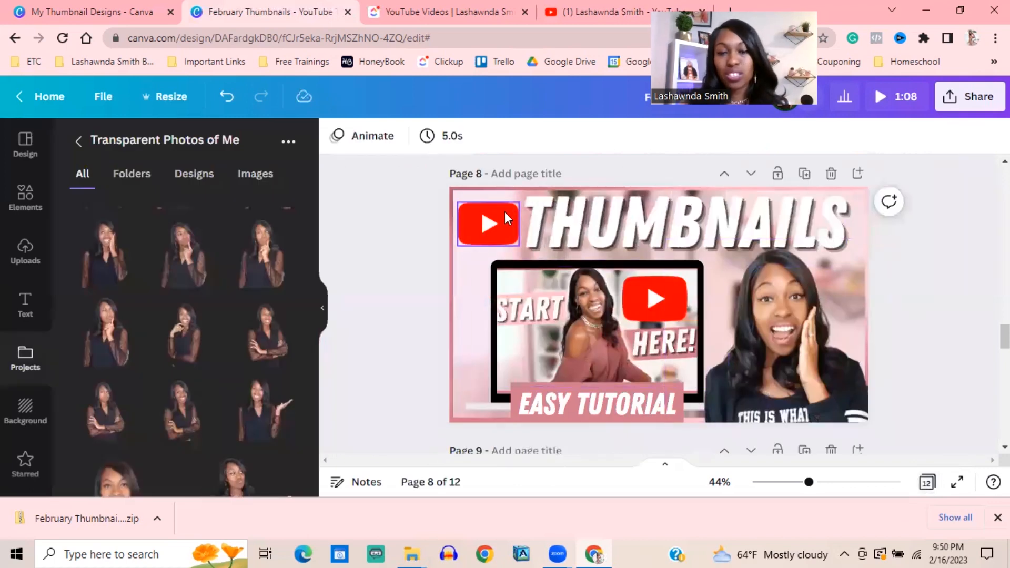
Bring up the "canva logo" graphics and duplicate page 8 as the basis for a Canva version of the thumbnail
left_click(494, 217)
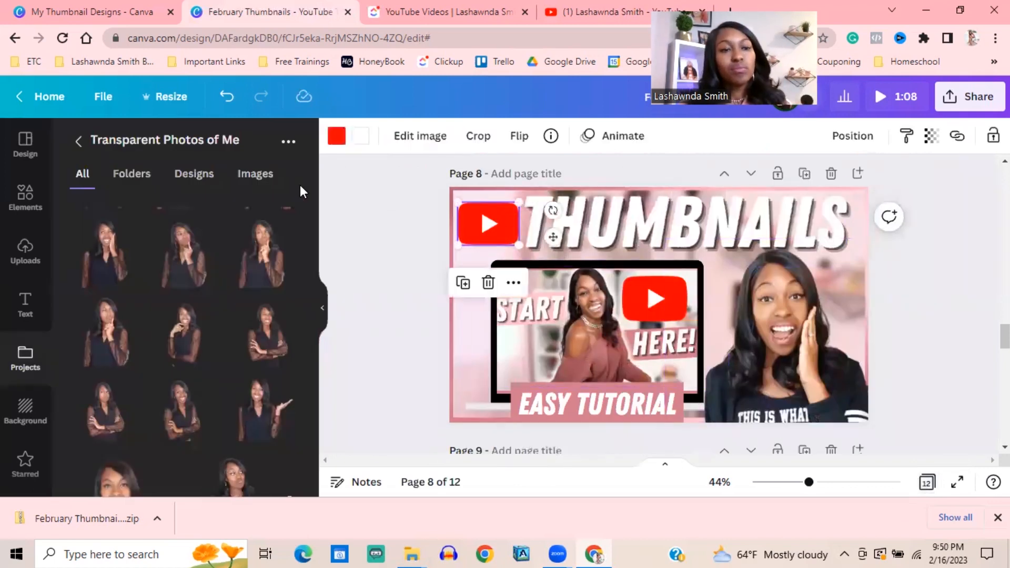
scroll(446, 251, "up", 3)
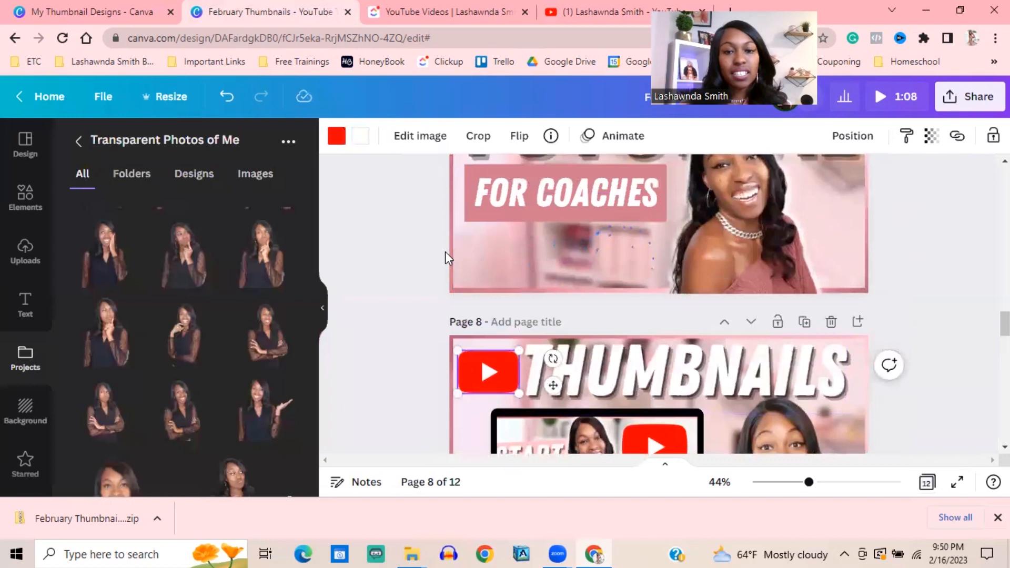
scroll(443, 245, "down", 3)
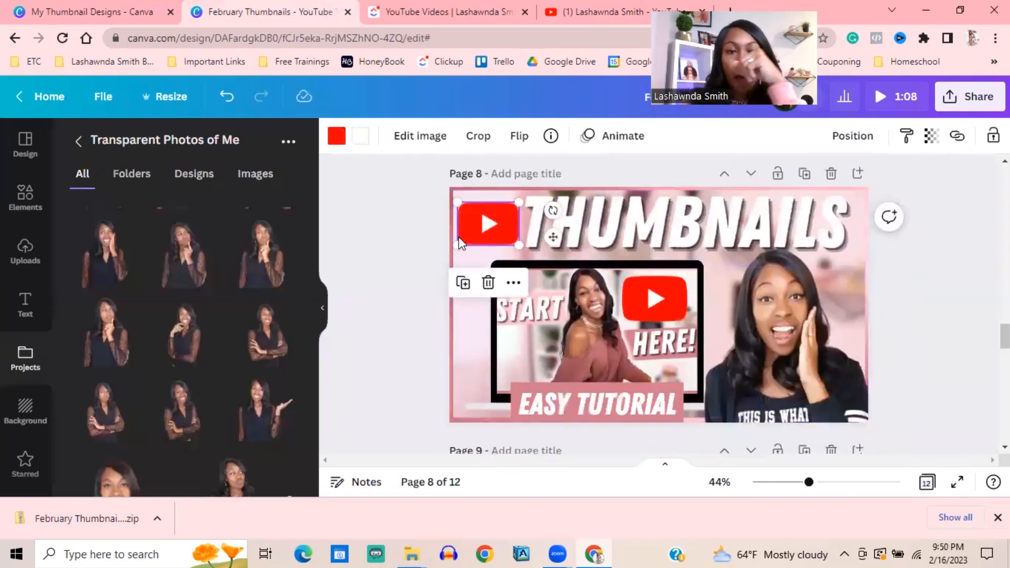
left_click(25, 198)
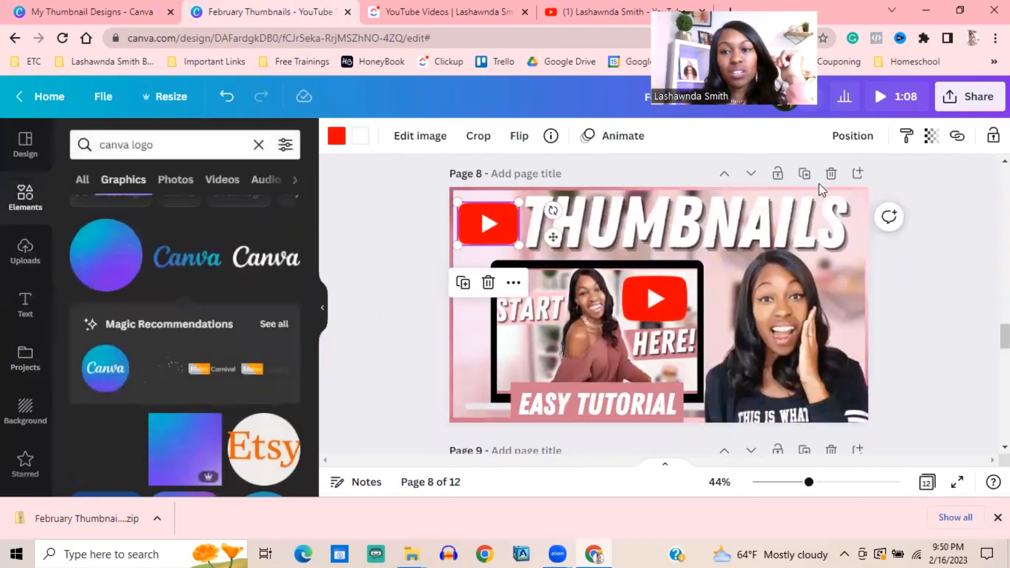
left_click(803, 178)
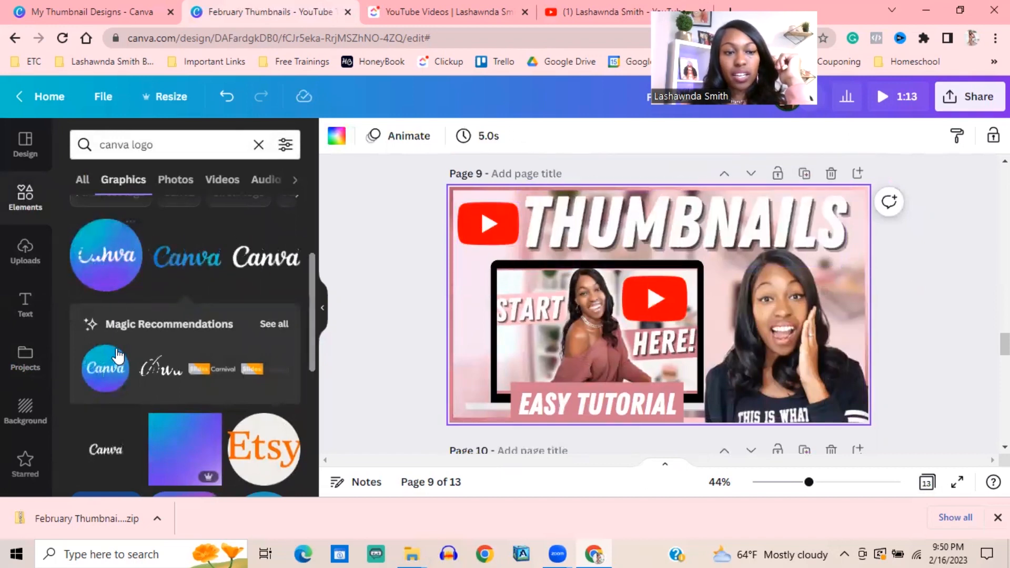
Put the round Canva logo in place of page 9's upper-left YouTube logo and shrink the THUMBNAILS heading to fit beside it
left_click(112, 375)
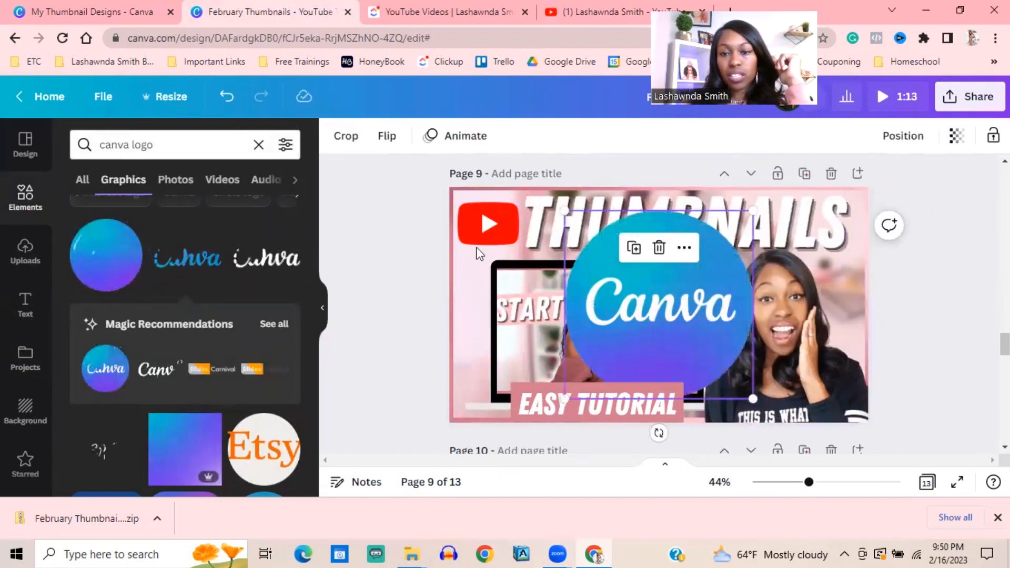
left_click_drag(562, 210, 486, 221)
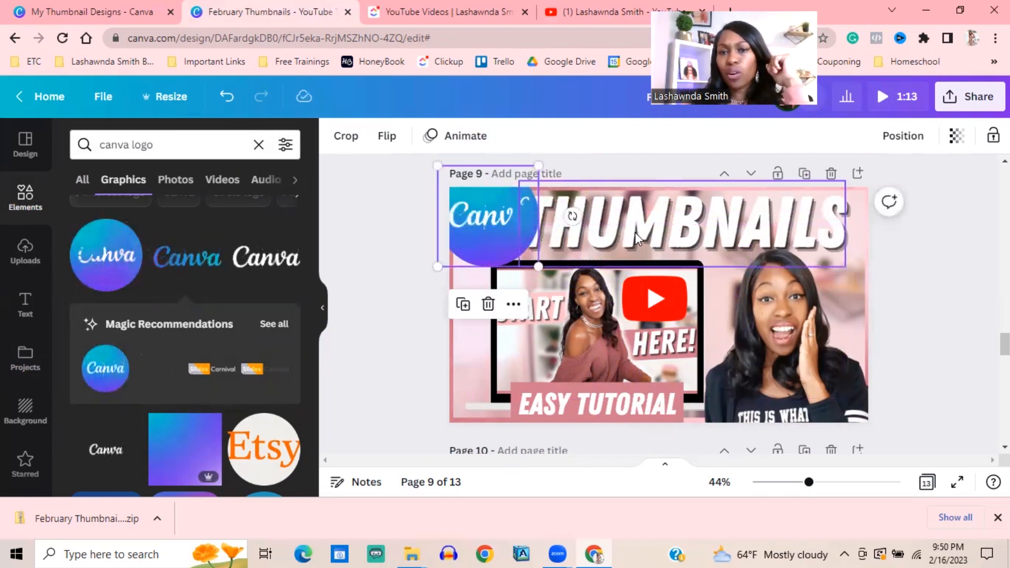
left_click(620, 237)
left_click_drag(518, 182, 542, 189)
left_click(414, 232)
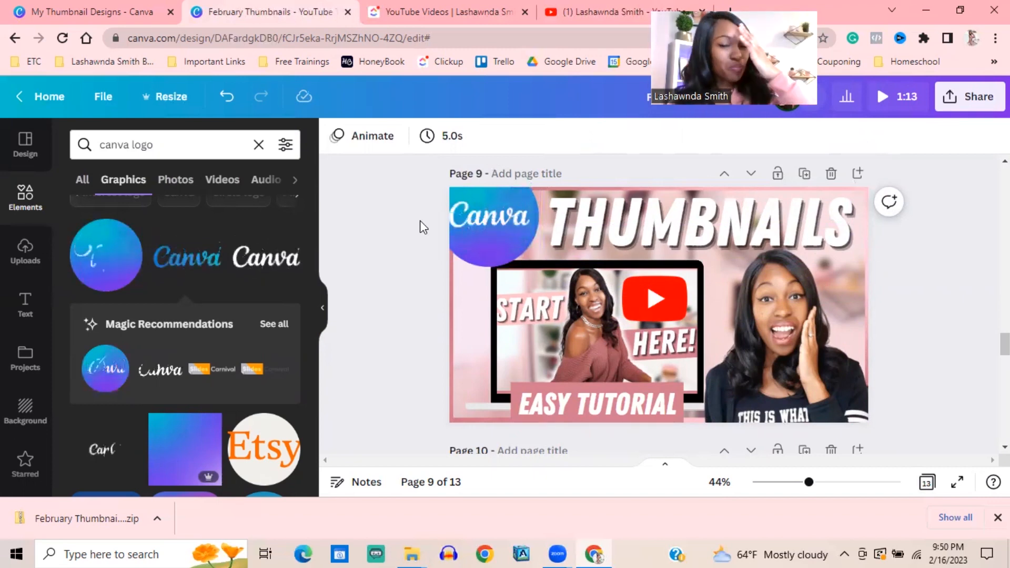
Fine-tune the size and position of the round Canva logo beside page 9's THUMBNAILS heading
left_click_drag(509, 219, 462, 197)
left_click(492, 226)
key("Delete")
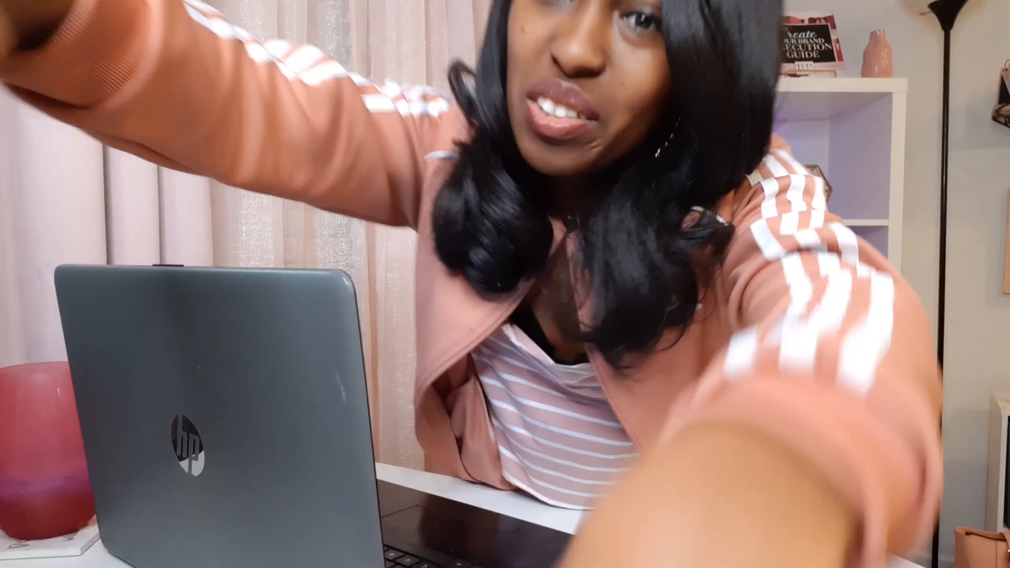
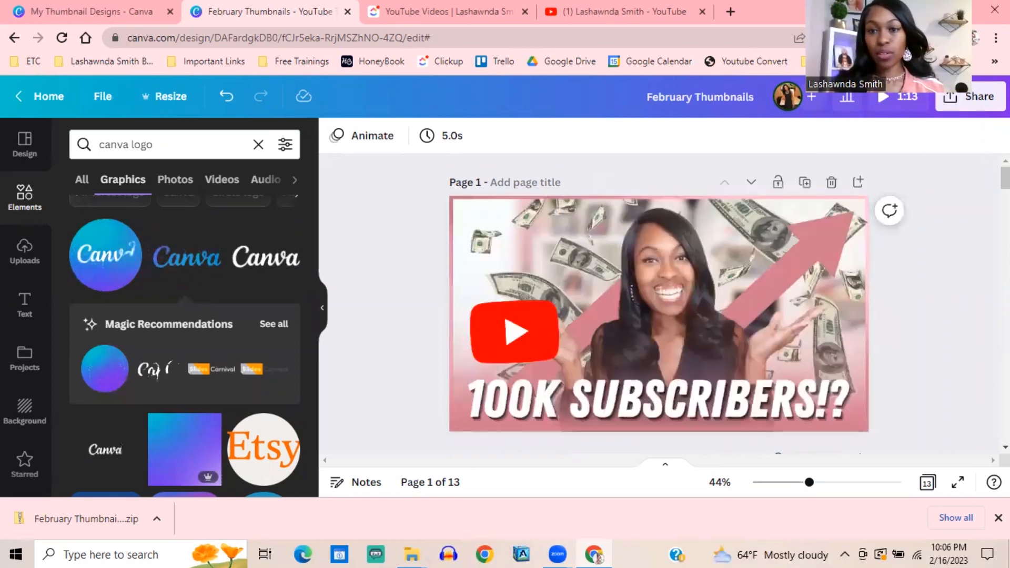
Move the Canva THUMBNAILS page from position 9 to position 4 in the grid overview and return to the page view
scroll(937, 326, "down", 2)
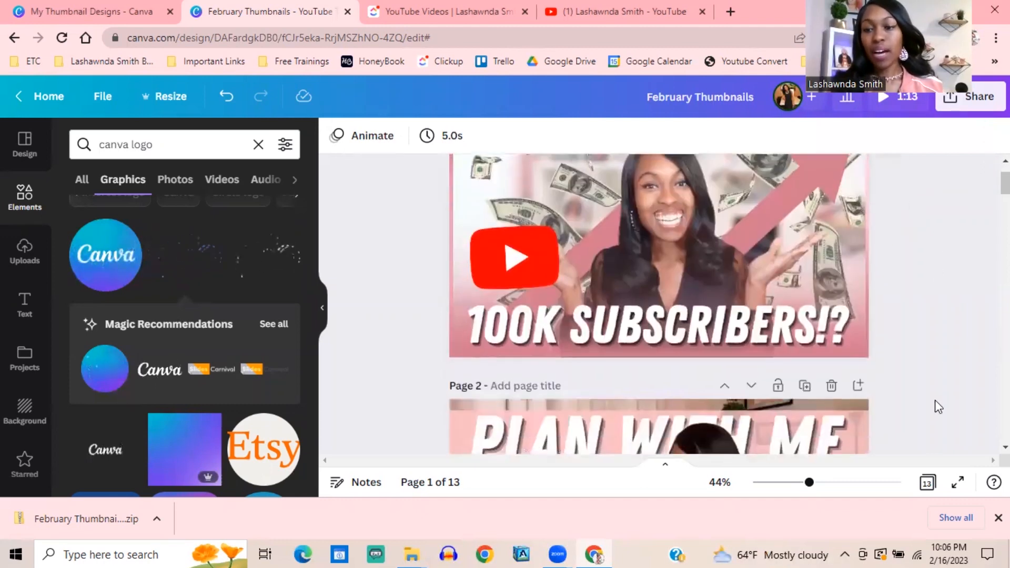
left_click(928, 483)
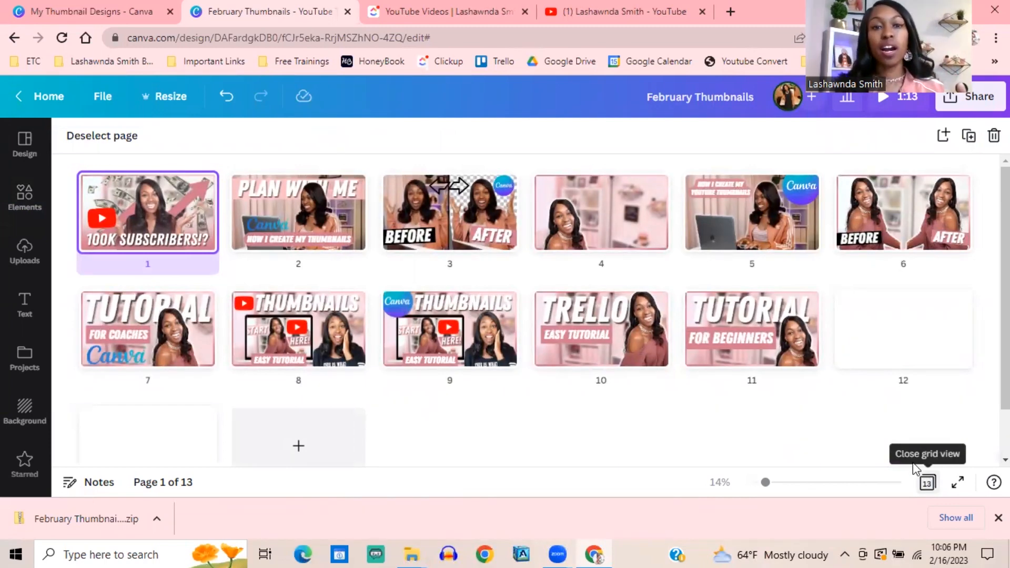
mouse_move(289, 339)
left_mouse_down()
mouse_move(445, 266)
mouse_move(521, 216)
mouse_move(292, 339)
left_mouse_up()
left_click_drag(420, 350, 526, 221)
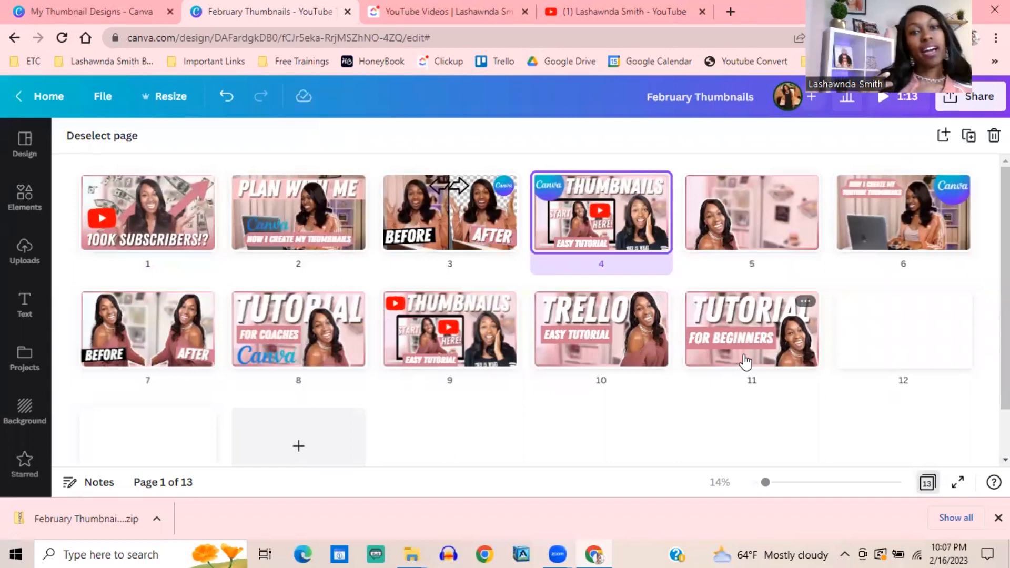
left_click(928, 483)
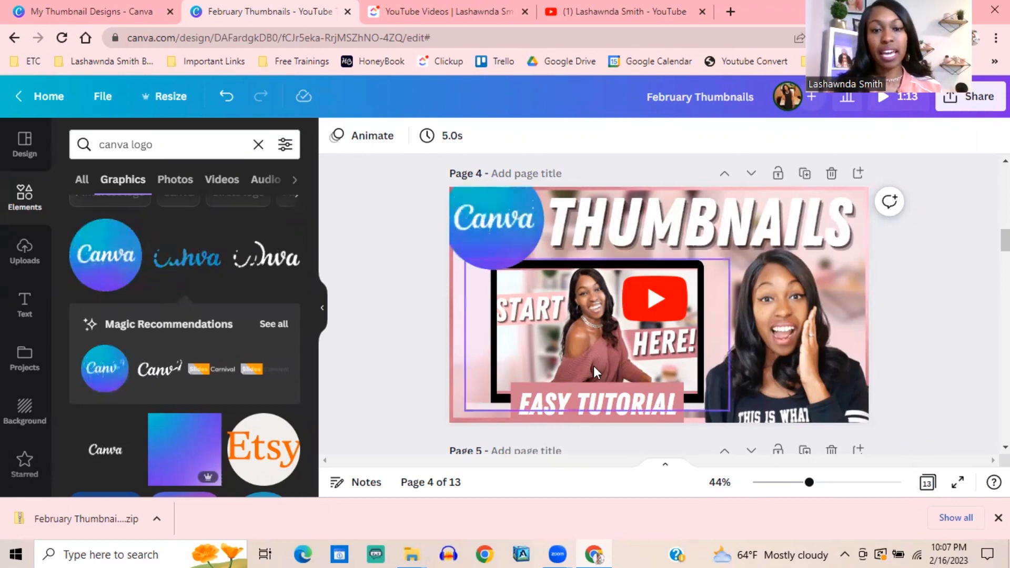
Delete the portrait from page 5, leaving only the blurred office background
scroll(593, 365, "down", 5)
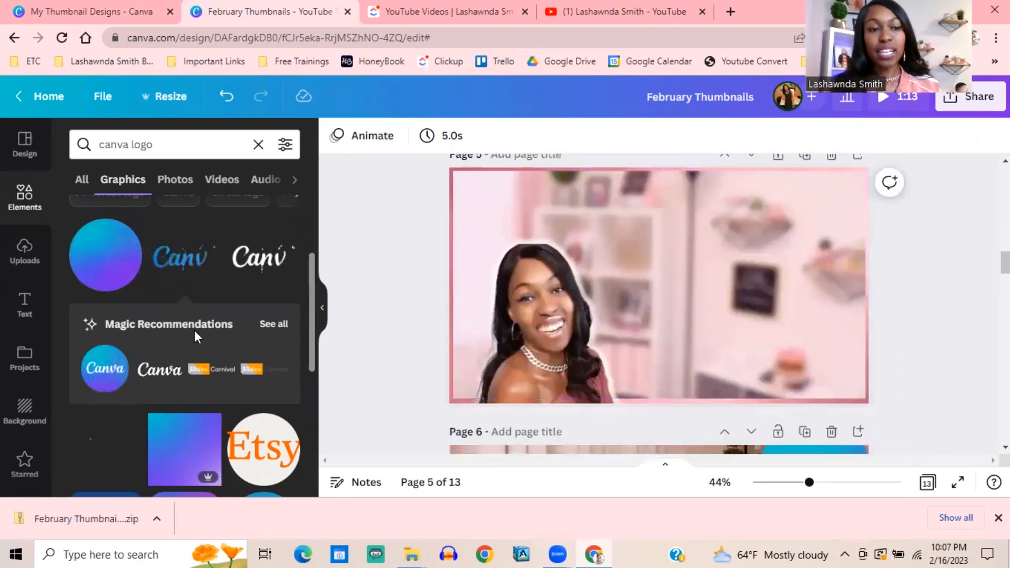
scroll(619, 343, "up", 5)
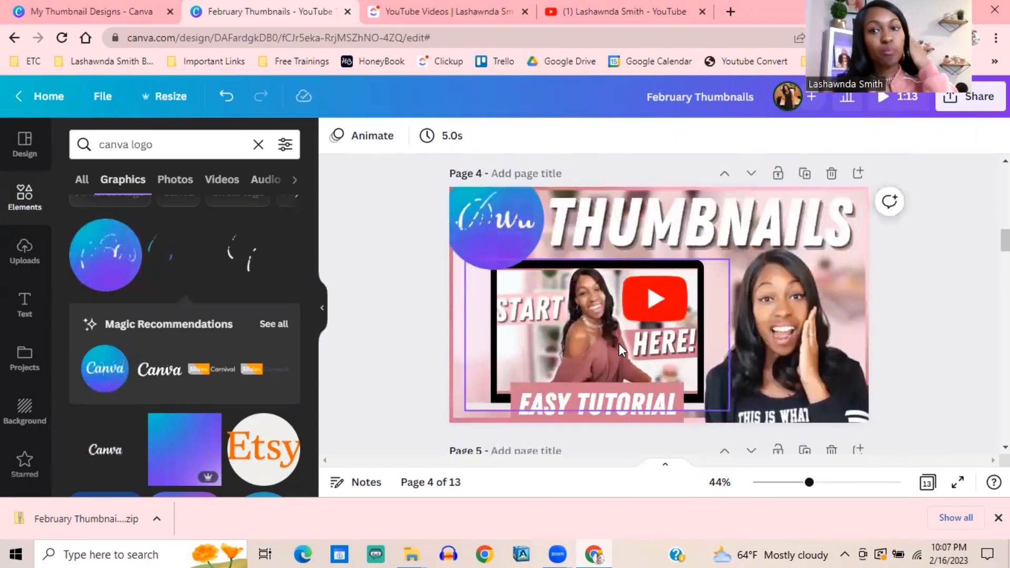
scroll(845, 318, "down", 5)
scroll(845, 318, "down", 1)
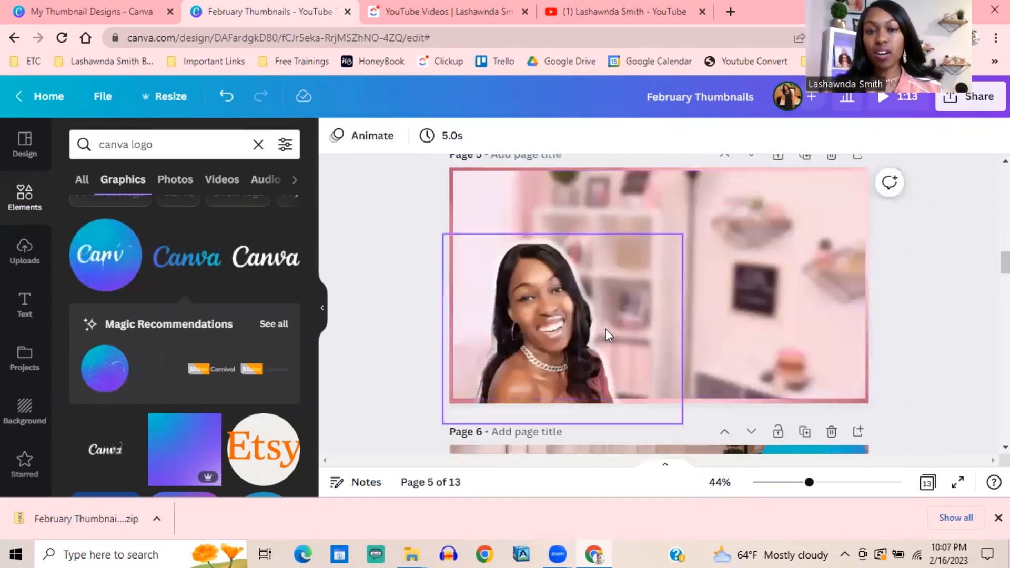
left_click(593, 301)
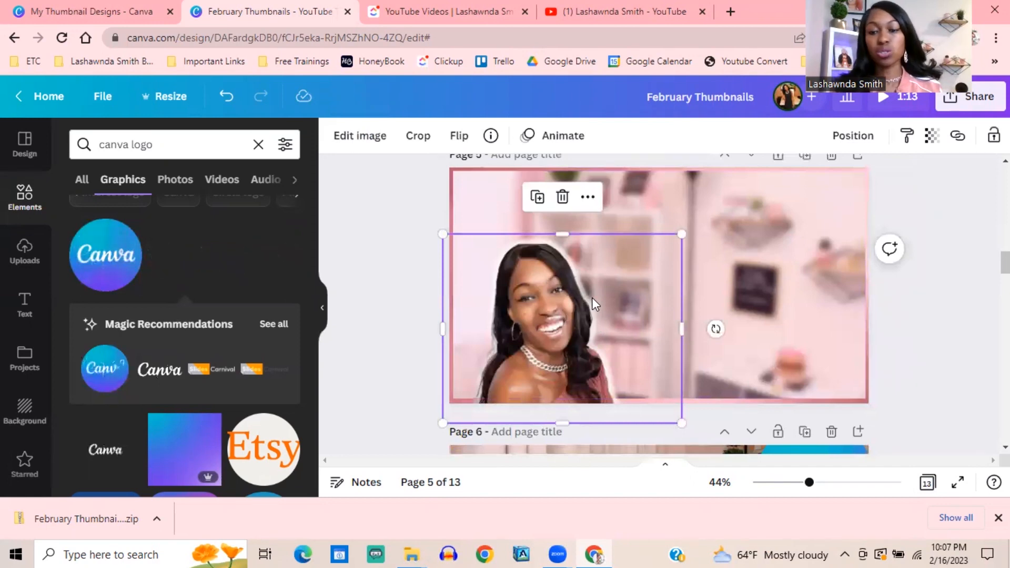
key("Delete")
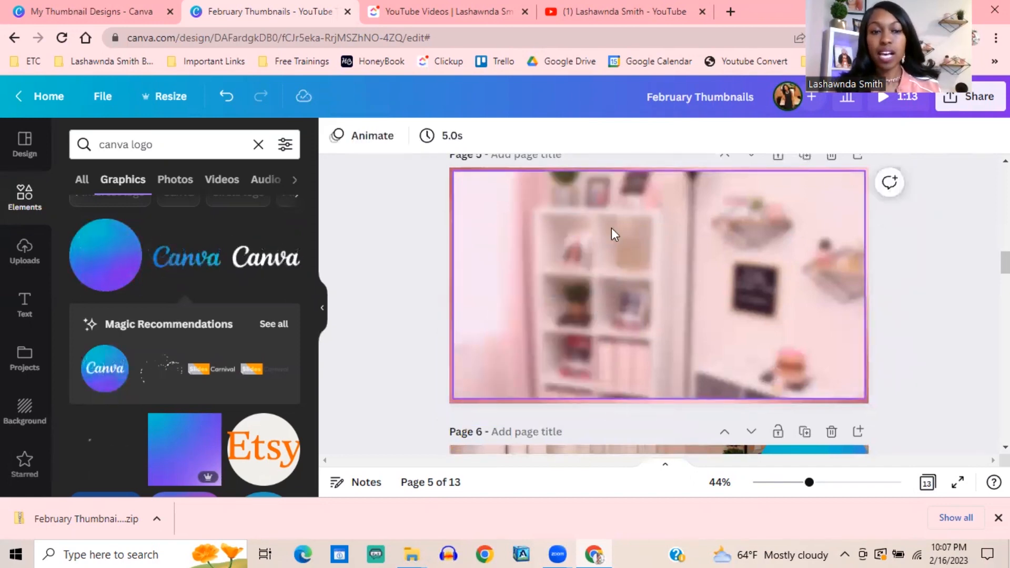
scroll(535, 252, "up", 2)
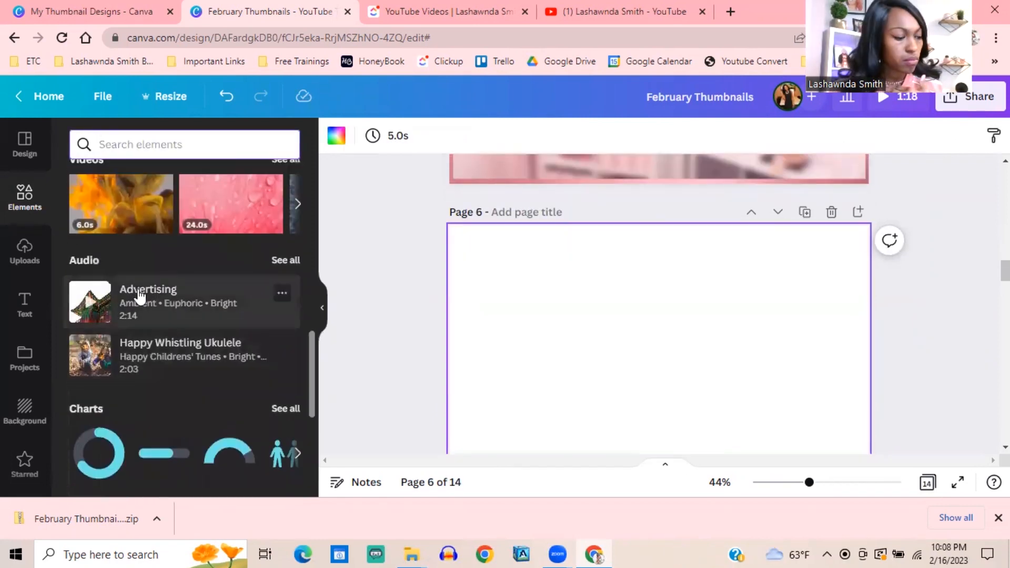
Fill blank page 6 with a frame holding the stressed, head-in-hands laptop photo from the February Shoot folder
scroll(184, 316, "down", 5)
left_click(98, 227)
left_click(25, 353)
left_click(139, 248)
left_click(83, 149)
left_click(158, 299)
scroll(138, 349, "down", 3)
scroll(138, 351, "up", 5)
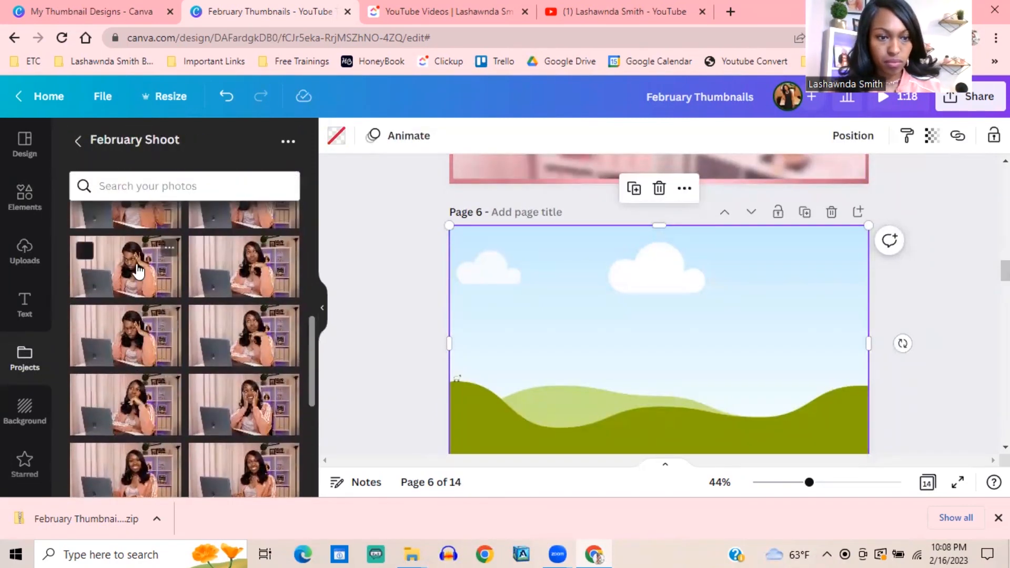
left_click_drag(136, 266, 567, 339)
left_click(671, 288)
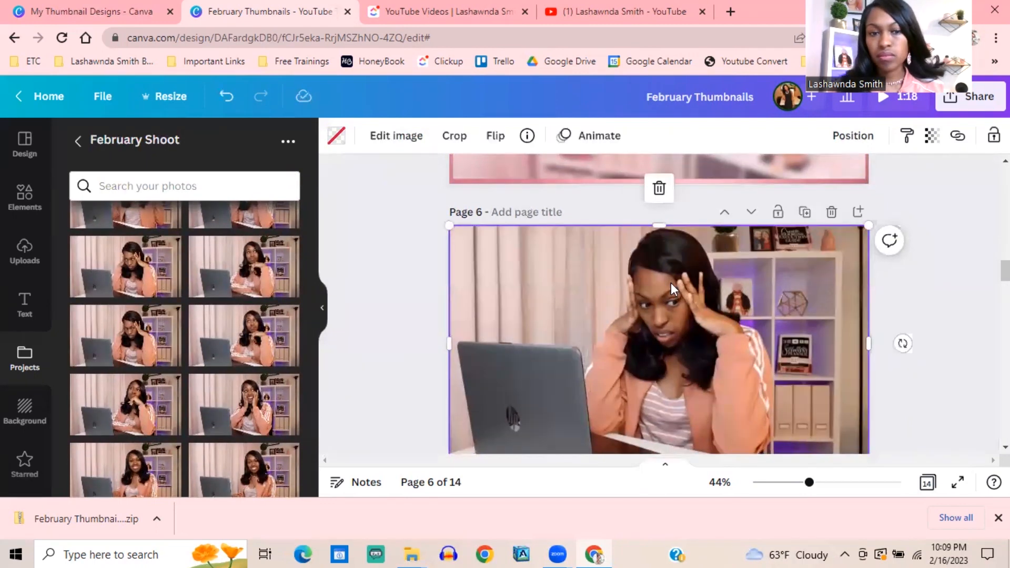
Remove the background from a copy of the laptop photo and shift the cutout aside to expose the photo behind it
right_click(700, 287)
left_click(555, 284)
left_click(396, 135)
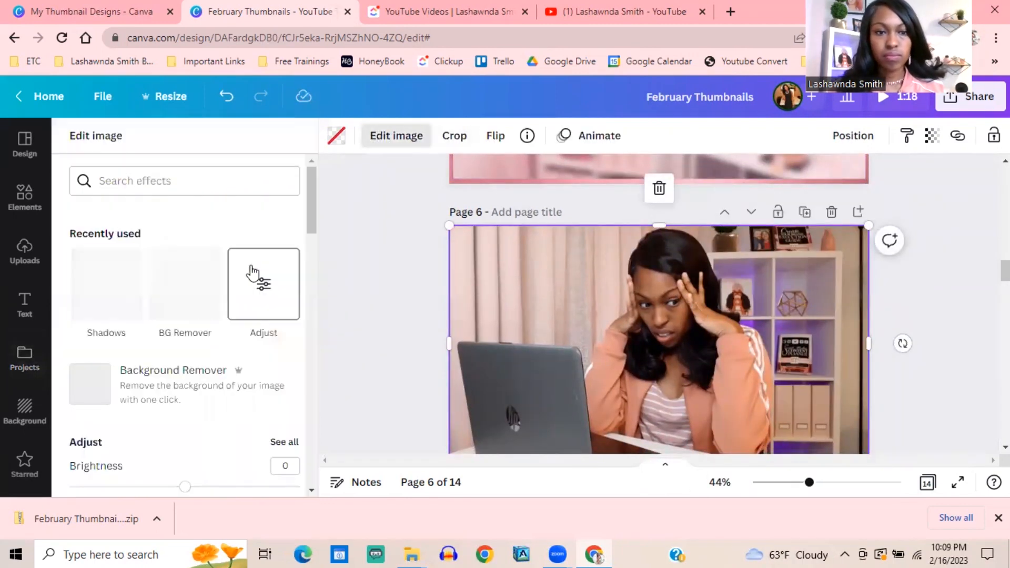
left_click(100, 387)
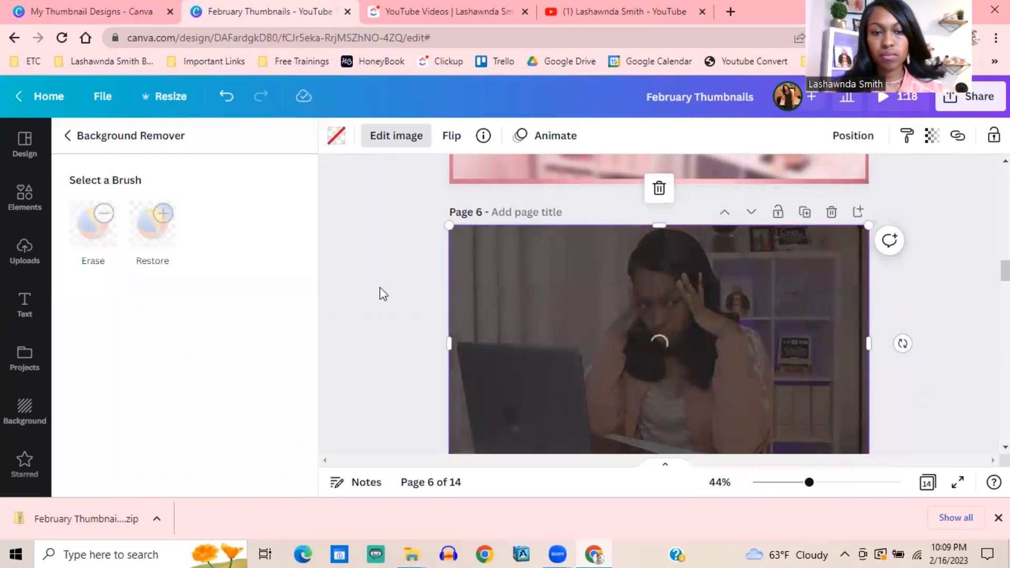
left_click(266, 469)
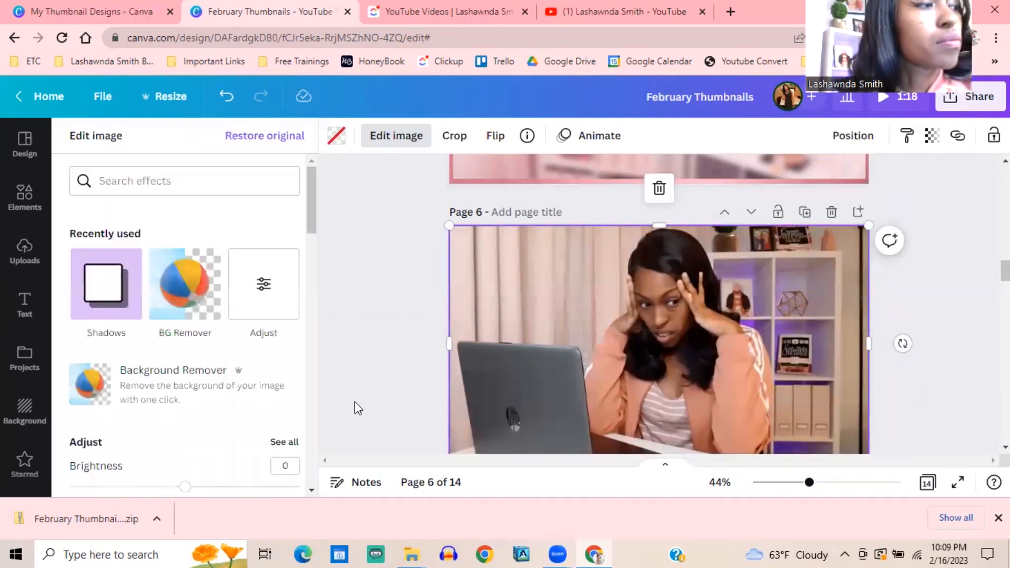
left_click_drag(657, 333, 740, 327)
Blur page 6's background photo by 5, shift its tint to about -80, and realign the cutout over it
left_click(493, 259)
left_click(396, 135)
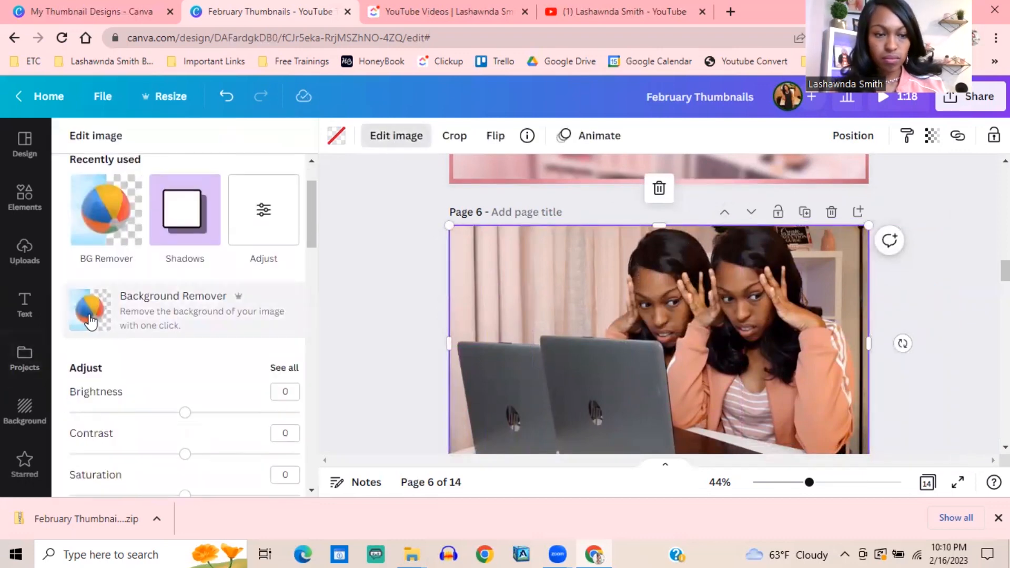
left_click(284, 381)
scroll(185, 300, "down", 2)
left_click_drag(185, 252, 86, 257)
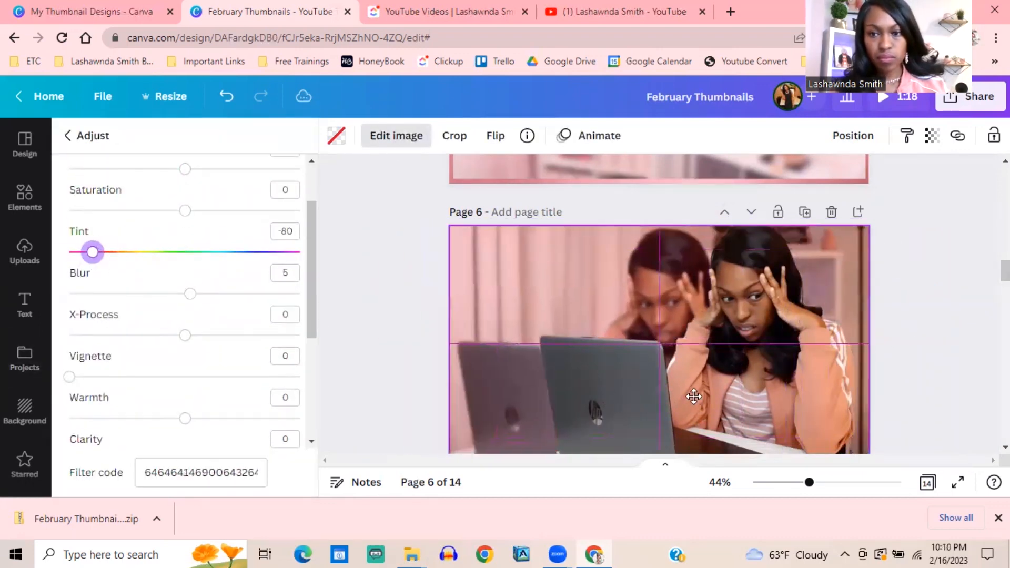
left_click(668, 343)
key("Delete")
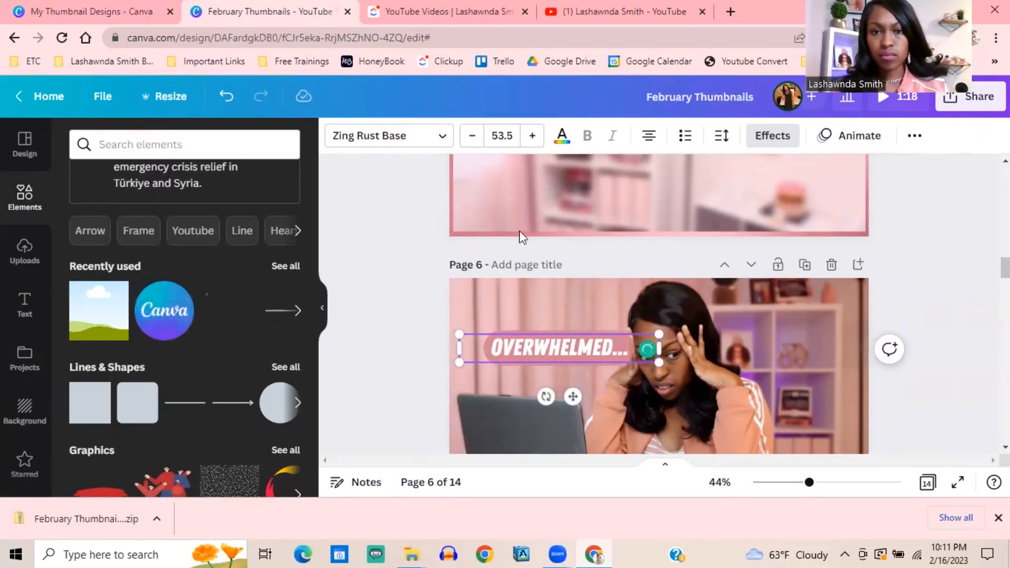
Add a second label reading "BURNT OUT..." in the lower right of page 6, copied from the OVERWHELMED... label
left_click(772, 137)
scroll(184, 334, "down", 2)
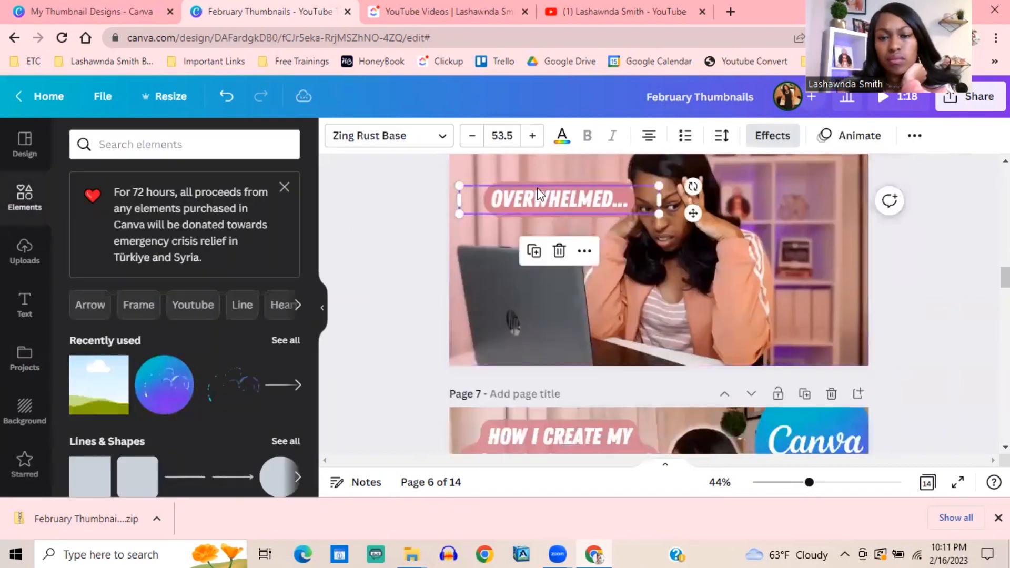
scroll(538, 187, "up", 1)
left_click_drag(541, 254, 649, 334)
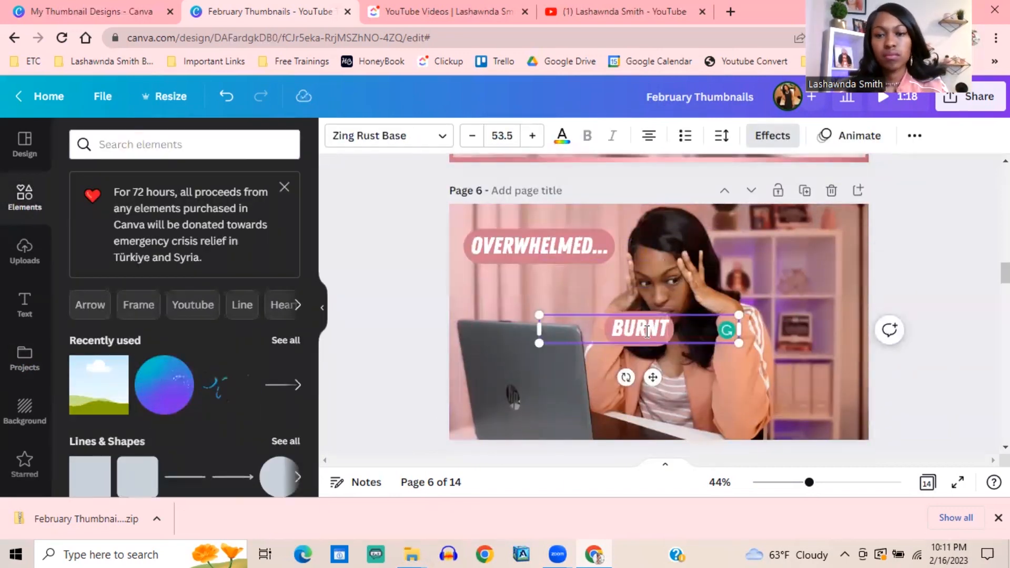
left_click_drag(590, 325, 614, 362)
left_click_drag(714, 374, 691, 404)
Enlarge the BURNT OUT... label and fine-tune the placement of both labels on page 6
left_click(928, 483)
left_click(928, 482)
left_click_drag(810, 482, 800, 482)
left_click(758, 364)
left_click_drag(721, 376, 758, 362)
left_click_drag(644, 347, 632, 345)
left_click(495, 371)
left_click_drag(540, 258, 539, 262)
left_click(421, 240)
left_click_drag(799, 483, 803, 482)
Change the background effect colour of the OVERWHELMED... and BURNT OUT... labels to black
left_click(567, 256)
left_click(773, 135)
left_click(282, 335)
left_click(123, 228)
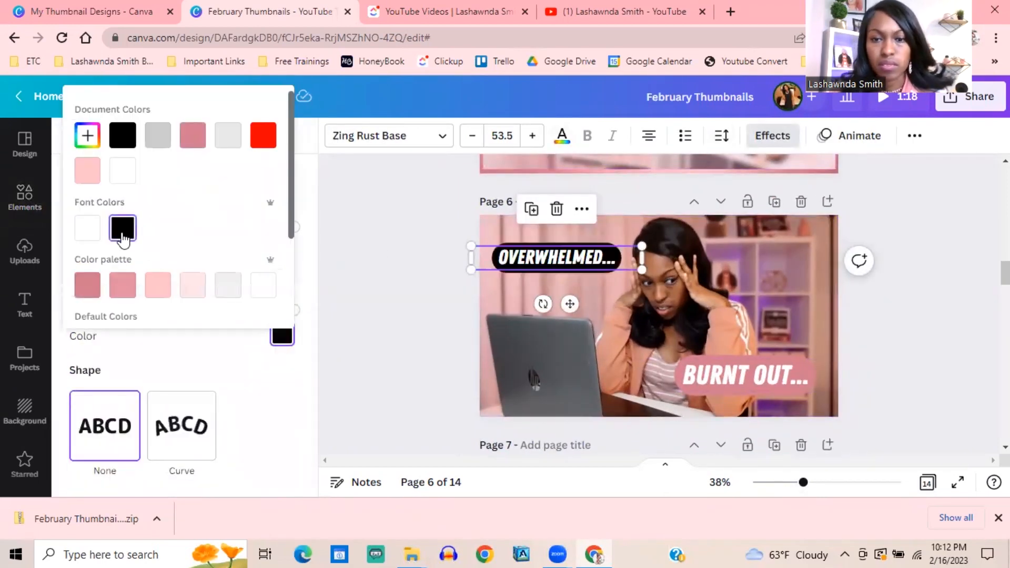
left_click(746, 376)
left_click(772, 136)
left_click(282, 335)
left_click(123, 228)
left_click(373, 324)
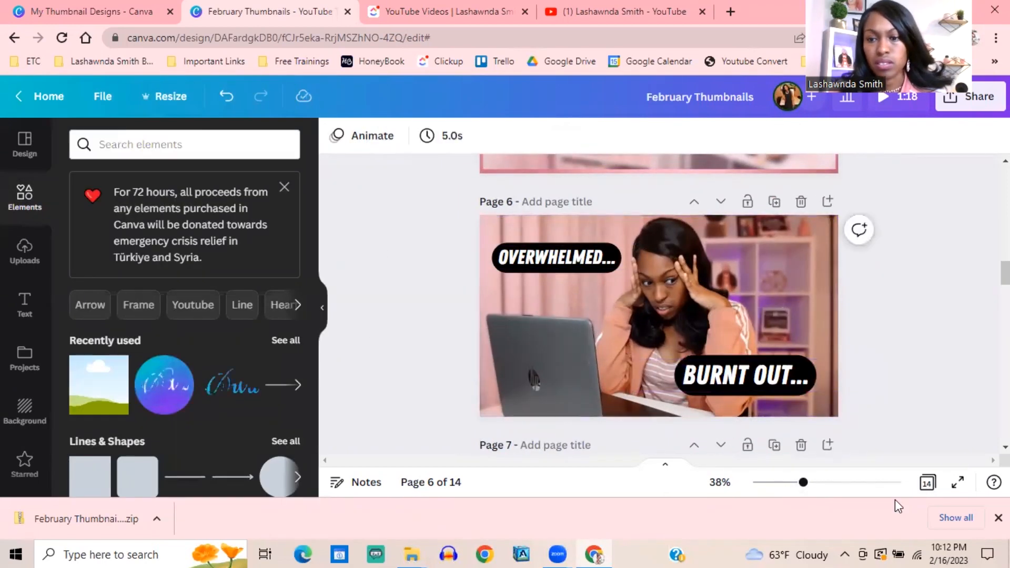
Check the pages in the grid overview and duplicate page 6 for another version of the thumbnail
left_click(928, 483)
left_click(928, 483)
left_click(775, 201)
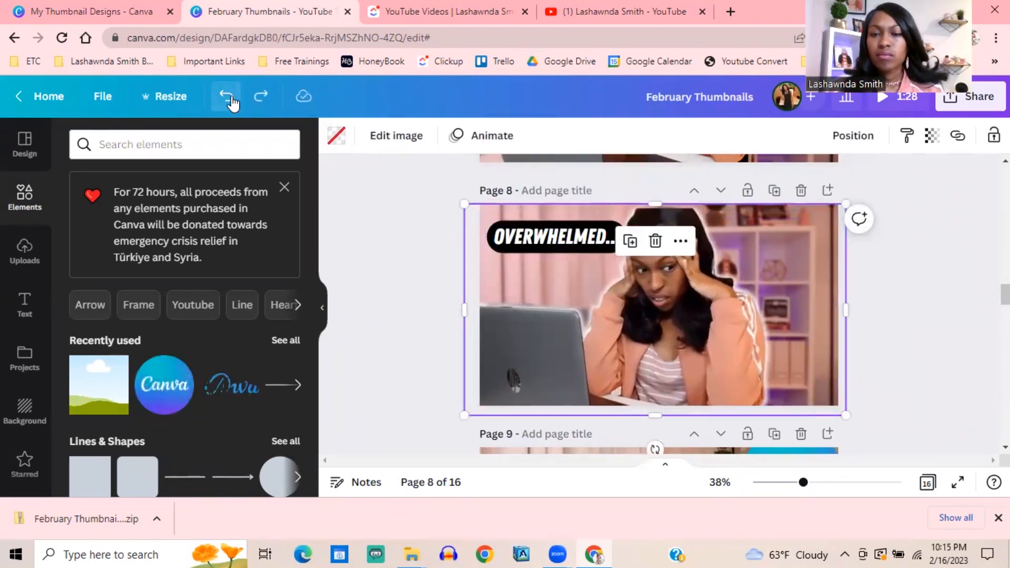
Undo the last two changes to page 8's laptop photo and delete one of the duplicated pages above it
left_click(226, 95)
left_click(226, 96)
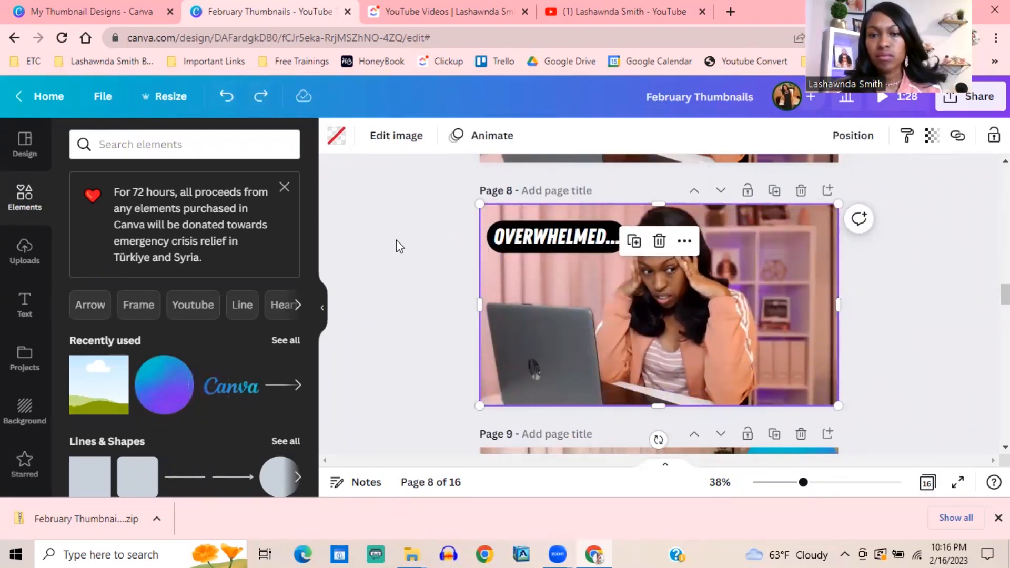
left_click(460, 276)
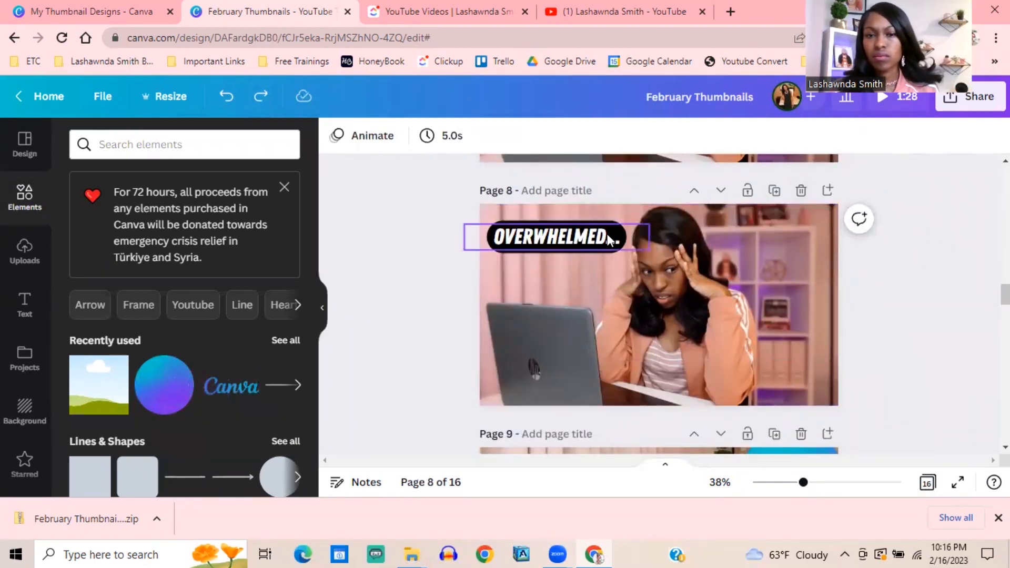
scroll(845, 254, "up", 4)
left_click(801, 255)
scroll(829, 297, "up", 3)
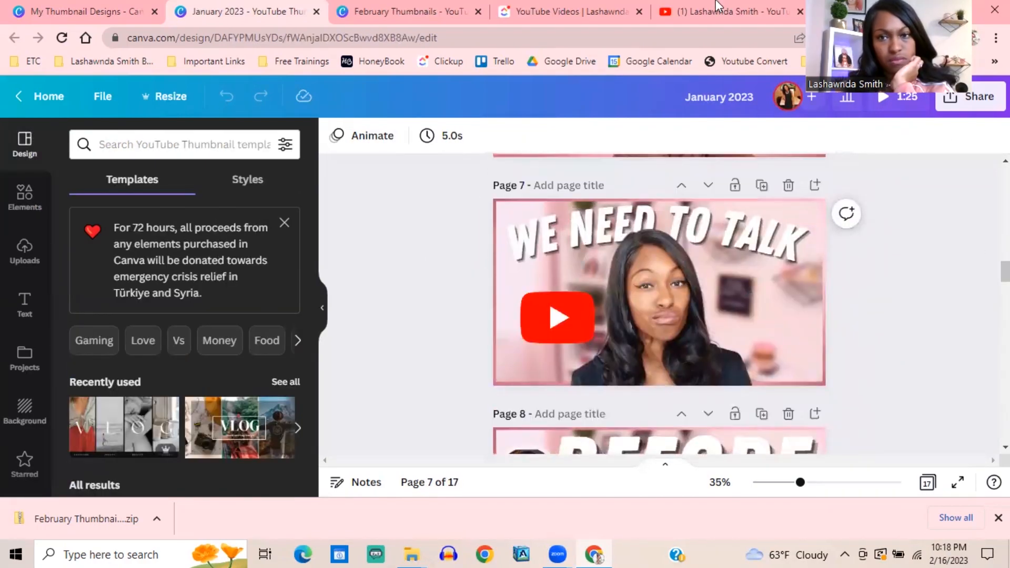
Check the channel's published YouTube thumbnails and the ClickUp video list, and return to the February Thumbnails design
left_click(718, 11)
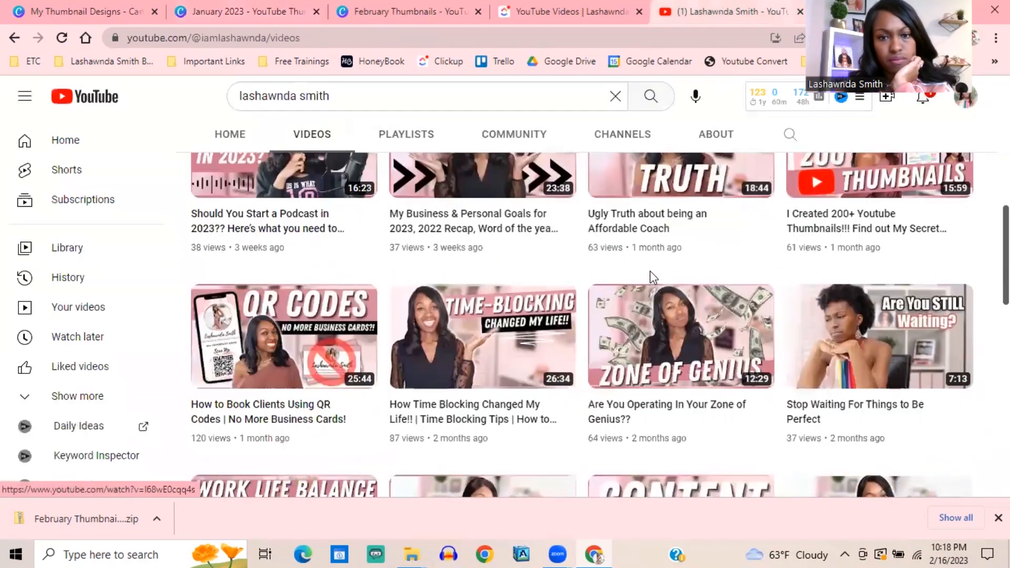
left_click(518, 11)
left_click(406, 11)
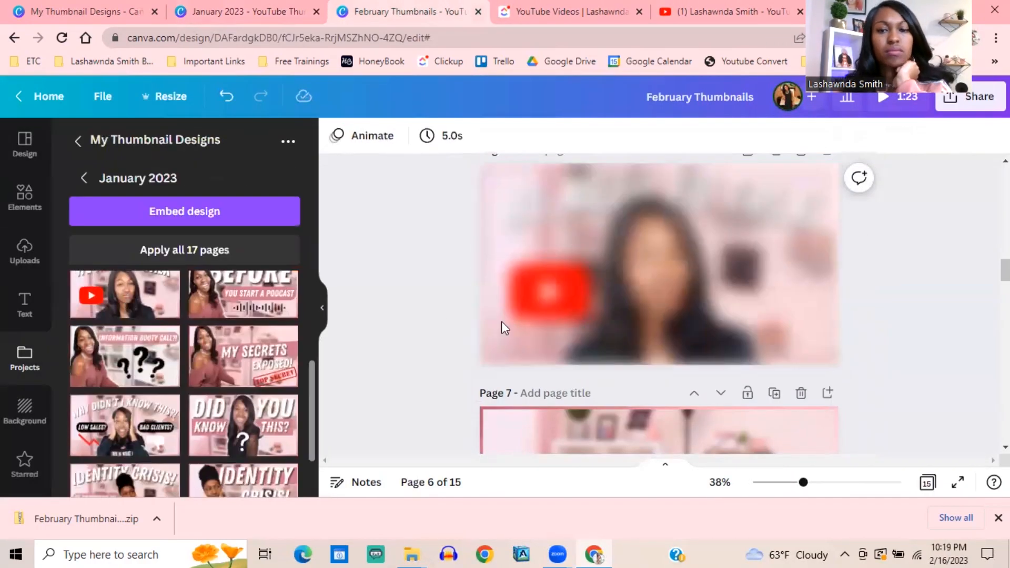
Leave the January 2023 templates and apply the saved LET'S CHAT thumbnail to the blank page
scroll(836, 226, "up", 1)
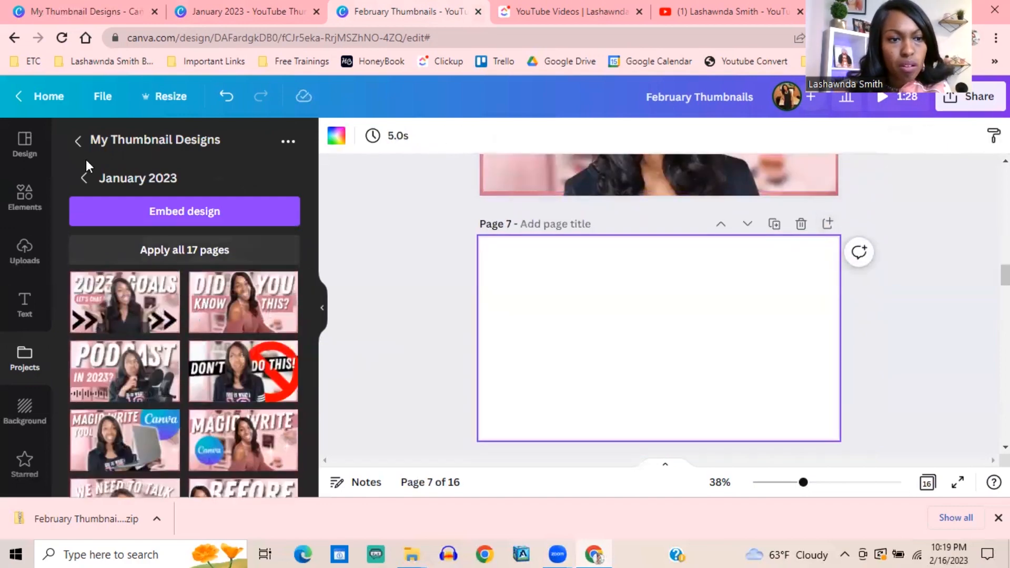
left_click(84, 178)
left_click(240, 435)
scroll(227, 390, "down", 6)
left_click(202, 349)
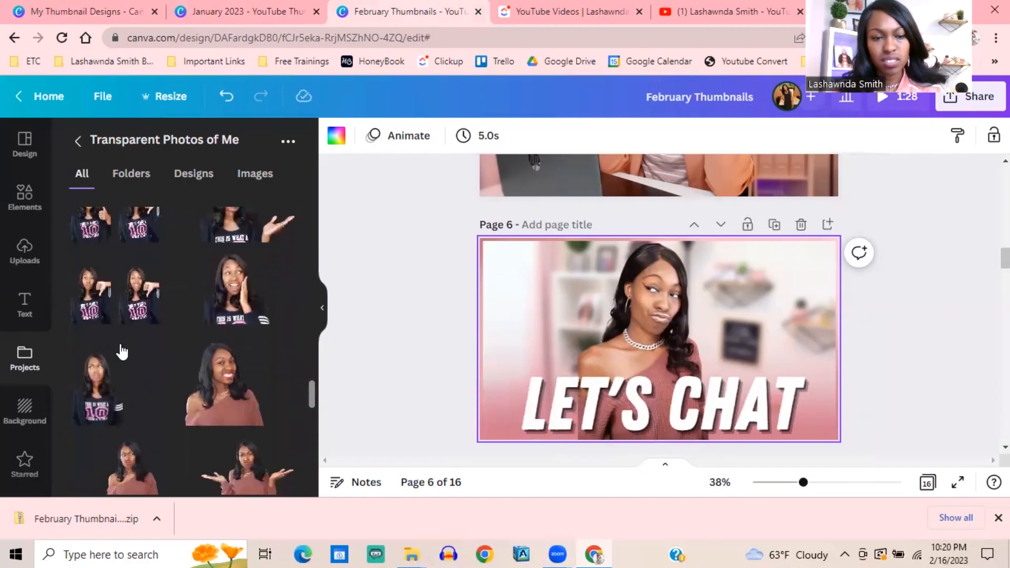
Move the skeptical dark-sweater portrait to page 6's left side and shrink LET'S CHAT into the lower-right corner
left_click(120, 349)
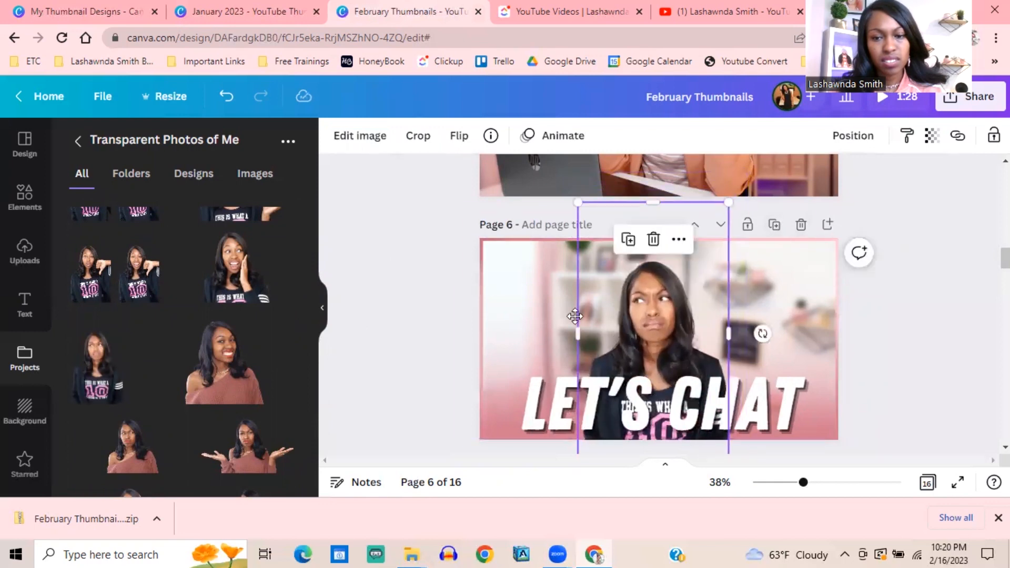
left_click_drag(659, 339, 559, 331)
left_click(632, 408)
left_click_drag(507, 361, 600, 384)
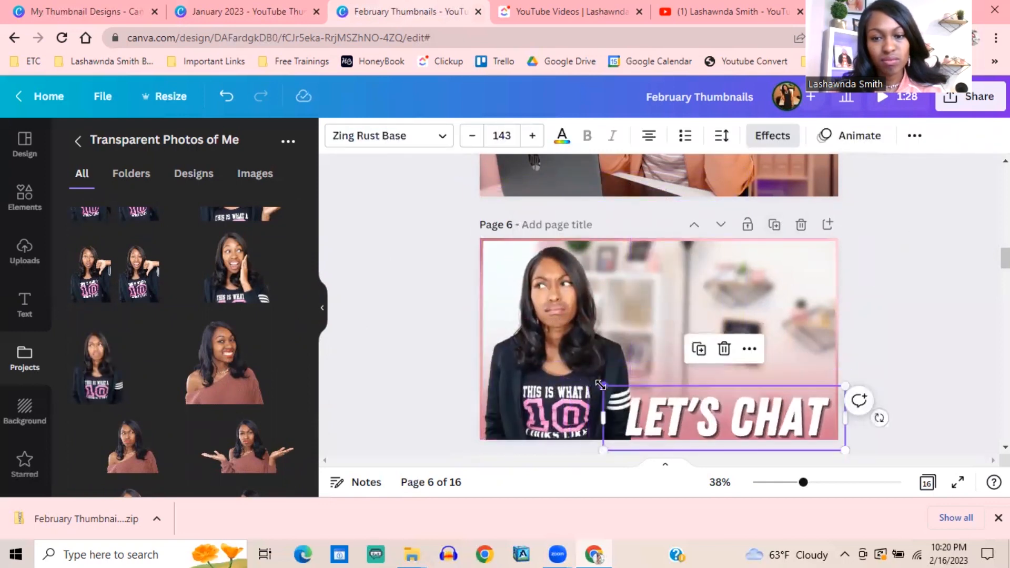
Try flipping page 6's portrait, restore its orientation, and position it against the thumbnail's left edge
left_click(489, 294)
left_click(460, 135)
left_click(513, 175)
left_click(503, 176)
left_click_drag(519, 355, 510, 355)
left_click(389, 317)
Replace page 6's portrait with the side-eyeing rose-sweater cutout and enlarge it against the thumbnail's left side
scroll(210, 326, "down", 2)
left_click_drag(252, 303, 163, 383)
scroll(141, 376, "up", 1)
scroll(158, 383, "down", 5)
scroll(152, 343, "up", 4)
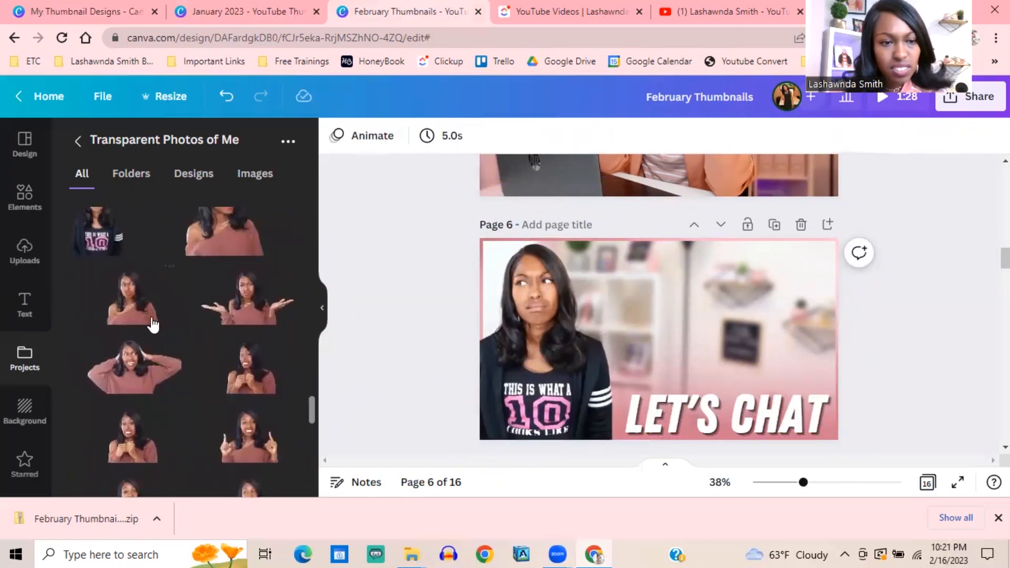
left_click_drag(152, 325, 552, 339)
left_click_drag(612, 317, 778, 321)
left_click_drag(549, 334, 566, 366)
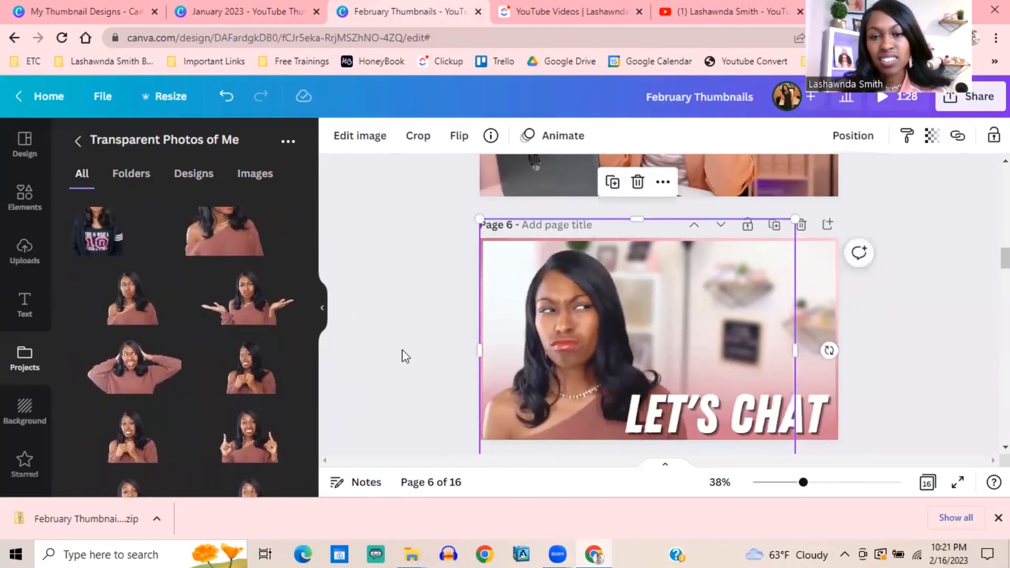
Reposition the LET'S CHAT heading beside page 6's portrait and shift the portrait slightly left
left_click(404, 357)
mouse_move(671, 415)
left_mouse_down()
mouse_move(631, 414)
mouse_move(696, 411)
mouse_move(686, 411)
left_mouse_up()
left_click(424, 333)
left_click_drag(555, 323, 546, 323)
Swap page 7's portrait for the side-eyeing rose-sweater cutout and fit it centrally beneath the curved LETS CHAT heading
left_click_drag(133, 299, 676, 284)
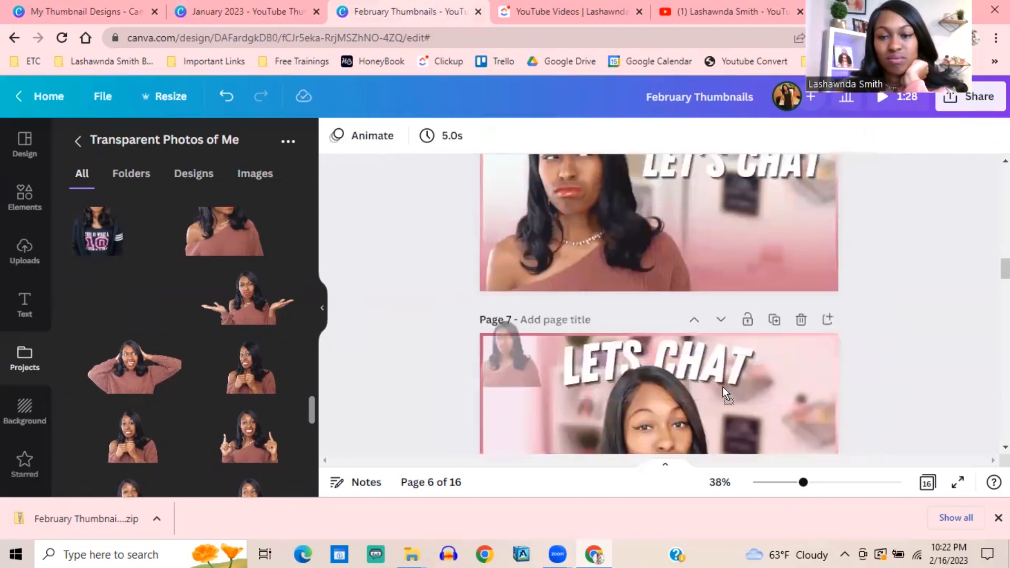
left_click_drag(770, 319, 742, 308)
left_click_drag(653, 300, 661, 337)
left_click(669, 197)
left_click(731, 316)
left_click(650, 213)
left_click_drag(555, 252, 477, 297)
left_click_drag(615, 213, 661, 211)
left_click_drag(521, 180, 564, 196)
left_click_drag(656, 228, 635, 217)
left_click_drag(673, 363, 674, 340)
left_click_drag(531, 207, 473, 158)
left_click_drag(661, 339, 683, 370)
Widen the gap between LETS and CHAT on page 7 and raise the portrait so the head sits between the words
left_click(661, 217)
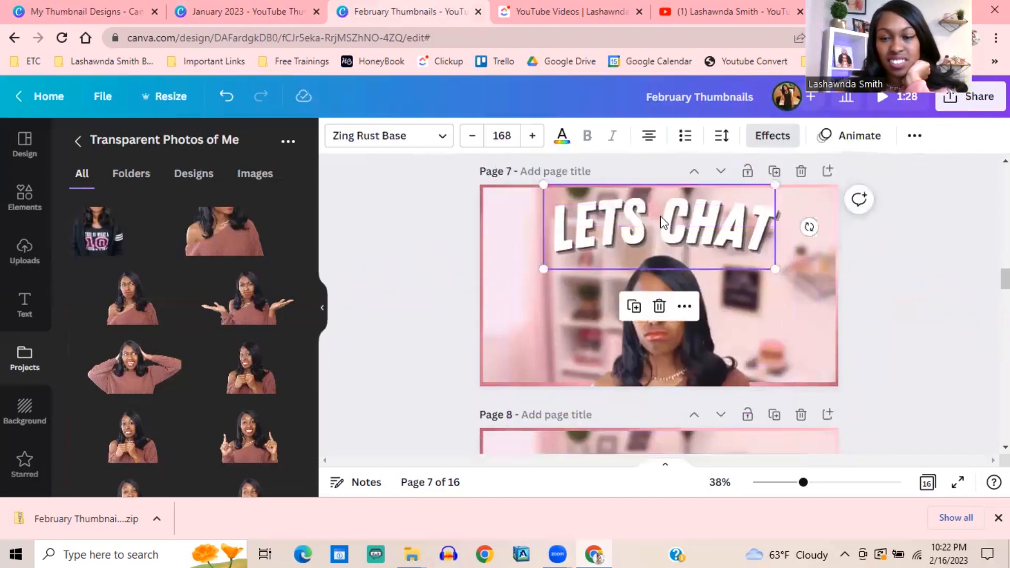
left_click(657, 220)
left_click_drag(668, 320, 661, 256)
left_click(492, 258)
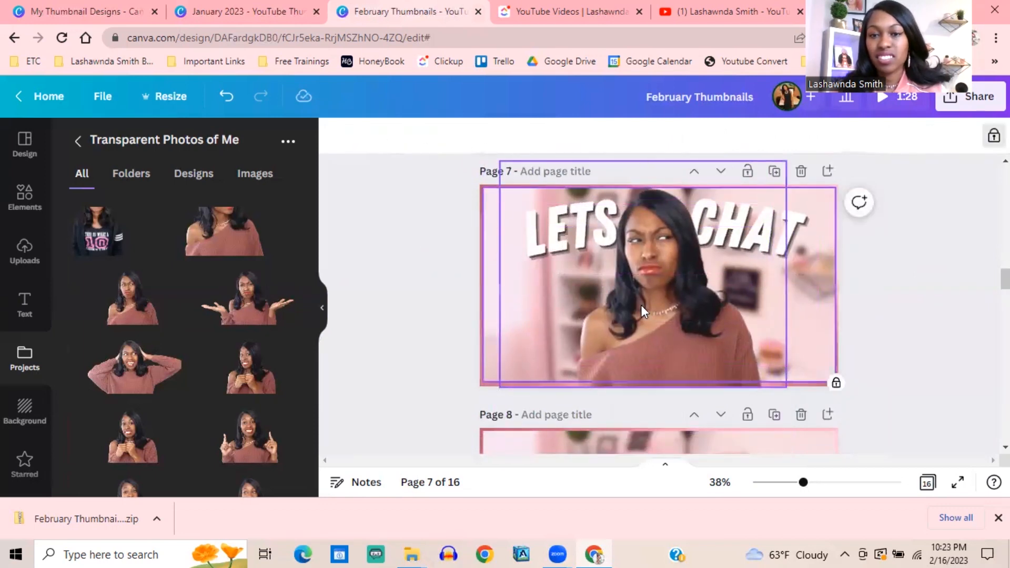
Correct page 7's heading to LET'S CHAT, enlarge its text, and keep the portrait centred between the two words
left_click_drag(650, 311, 771, 294)
left_click(573, 216)
left_click(590, 220)
type("'")
left_click(597, 222)
left_click(627, 222)
triple_click(600, 220)
left_click(533, 136)
left_click(533, 135)
left_click(533, 136)
left_click(532, 136)
left_click_drag(755, 328, 655, 328)
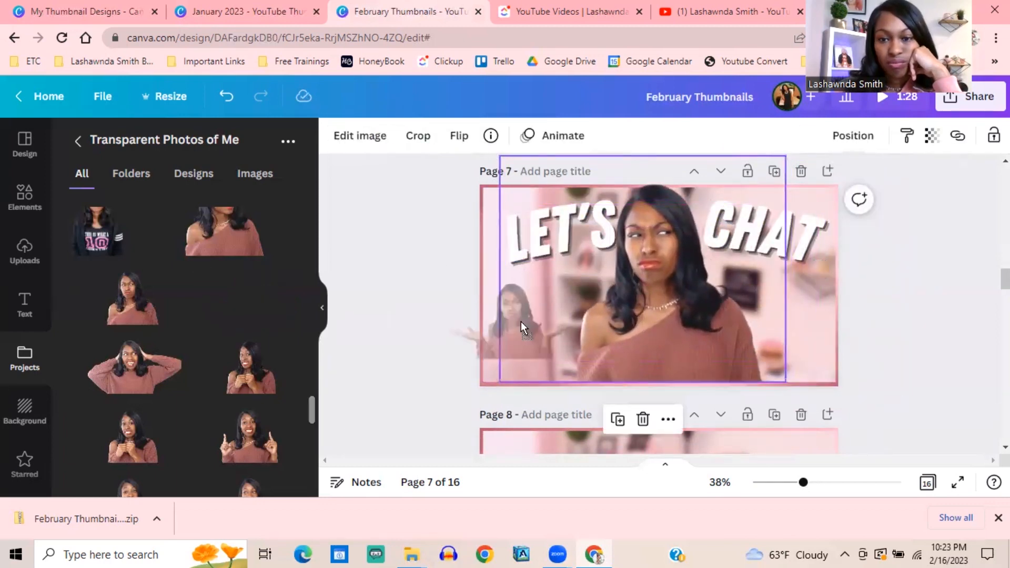
Delete the earlier LET'S CHAT version on page 6 and open the curved-heading version for editing
scroll(165, 379, "down", 10)
scroll(205, 315, "up", 5)
left_click(928, 482)
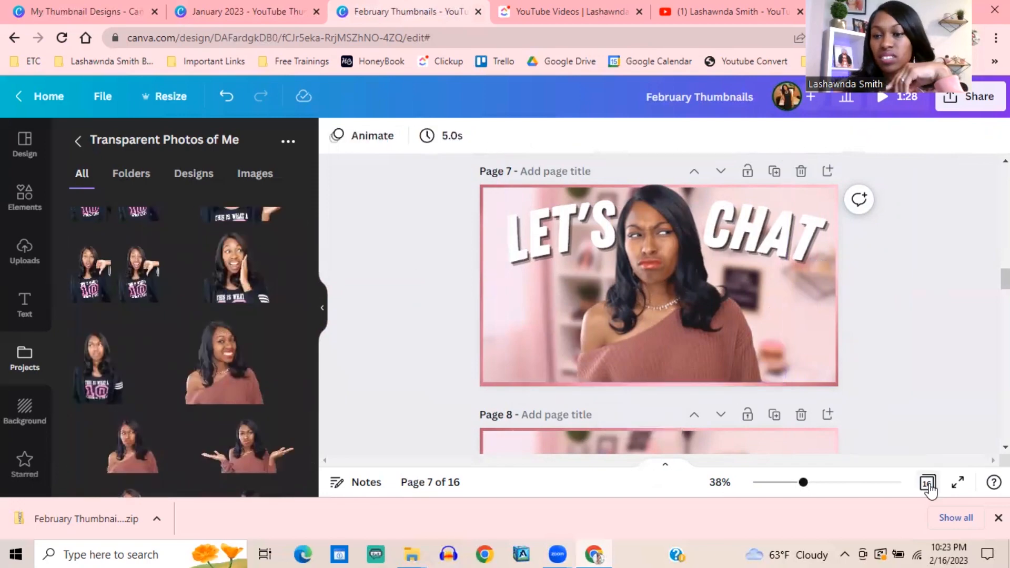
left_click(956, 185)
left_click(915, 216)
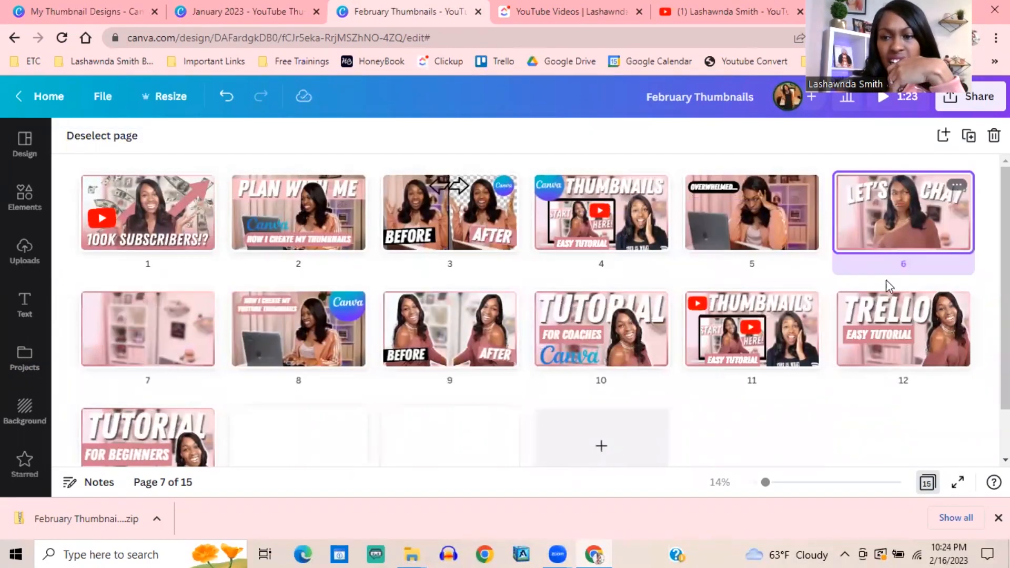
double_click(881, 238)
Copy the black OVERWHELMED... label from page 5 onto the LET'S CHAT thumbnail on page 6
scroll(716, 266, "up", 5)
left_click(547, 363)
left_click(528, 317)
scroll(655, 377, "down", 6)
left_click_drag(574, 373, 670, 395)
scroll(663, 315, "down", 3)
Reword page 6's label to INFORMATION BOOTY CALL?, widen it to one line, and centre it near the bottom edge
double_click(659, 236)
type("INFORMATION BOOTY CALL?")
left_click_drag(567, 214, 465, 210)
left_click_drag(606, 226, 657, 228)
scroll(445, 300, "up", 3)
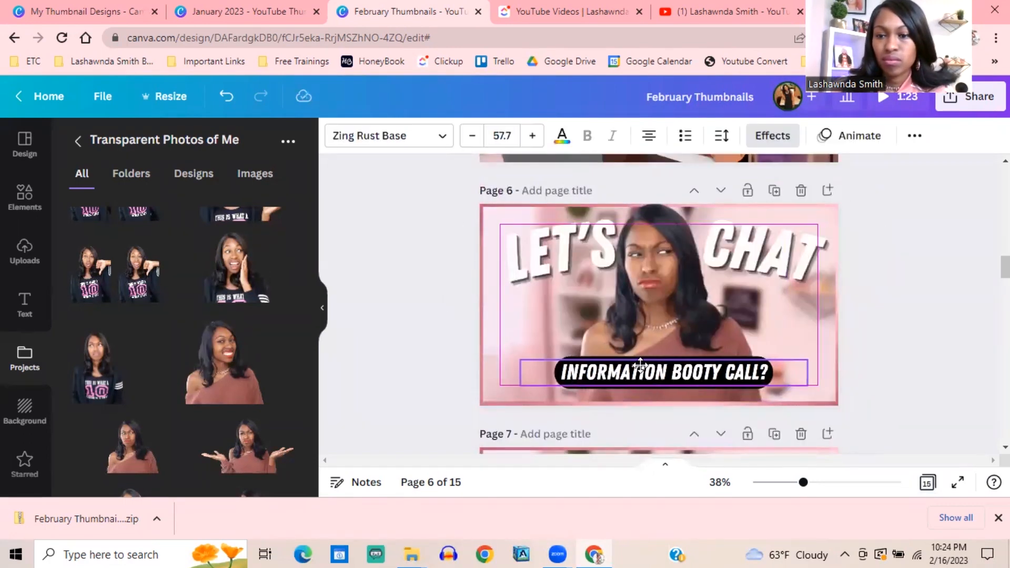
Try adjusting page 5's background photo and aligning the cutout copy over it
scroll(415, 314, "up", 6)
scroll(414, 314, "down", 3)
left_click(709, 251)
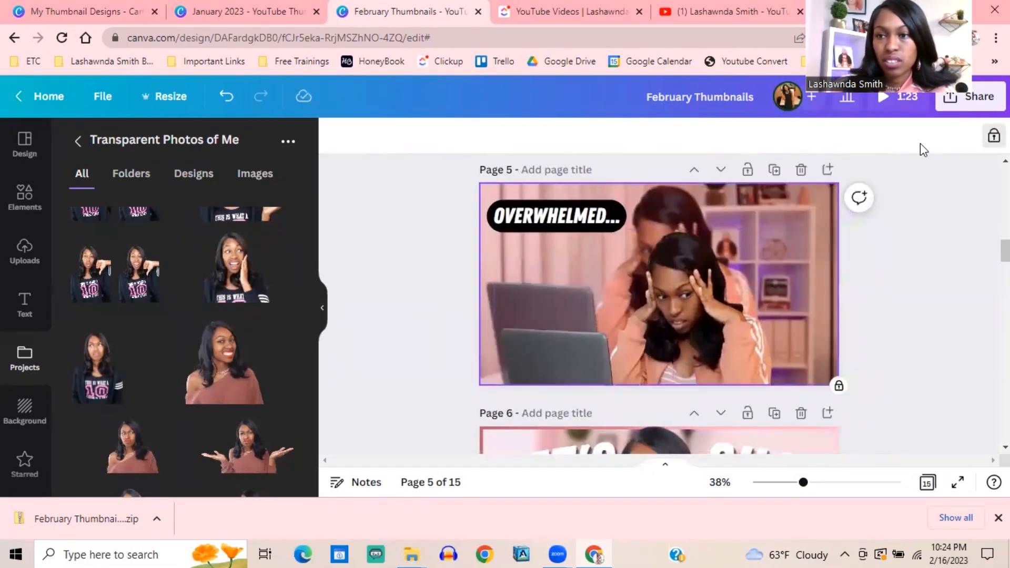
left_click(396, 135)
scroll(250, 343, "down", 3)
left_click_drag(185, 263, 212, 265)
left_click_drag(698, 314, 683, 288)
left_click(449, 198)
scroll(549, 335, "up", 1)
scroll(549, 335, "down", 1)
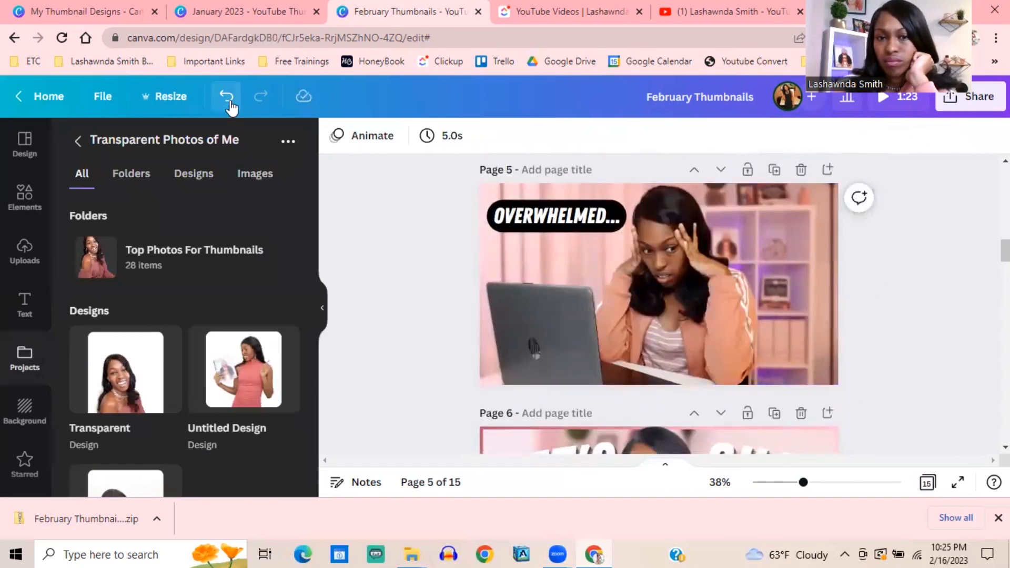
left_click(230, 97)
left_click(229, 97)
Lower an image-adjustment value of the background photo behind page 5's cutout
left_click(745, 206)
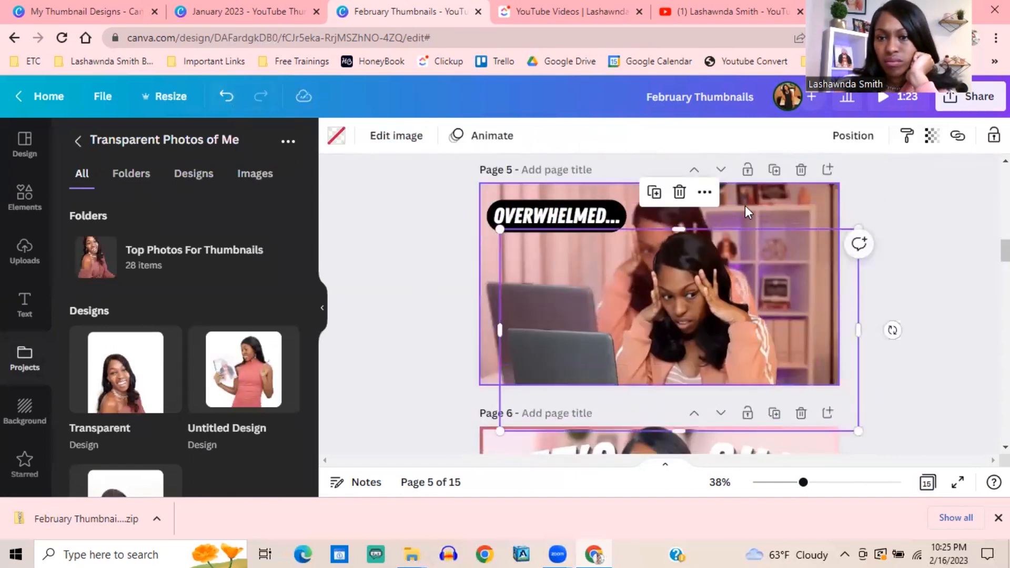
scroll(419, 225, "down", 1)
scroll(418, 225, "up", 2)
left_click(396, 135)
scroll(244, 357, "down", 1)
left_click_drag(185, 412, 140, 412)
scroll(662, 344, "down", 1)
left_click(379, 217)
left_click(642, 286)
left_click(863, 424)
Review the thumbnails around pages 6 to 9 of the February set
left_click_drag(803, 482, 786, 483)
scroll(815, 369, "down", 3)
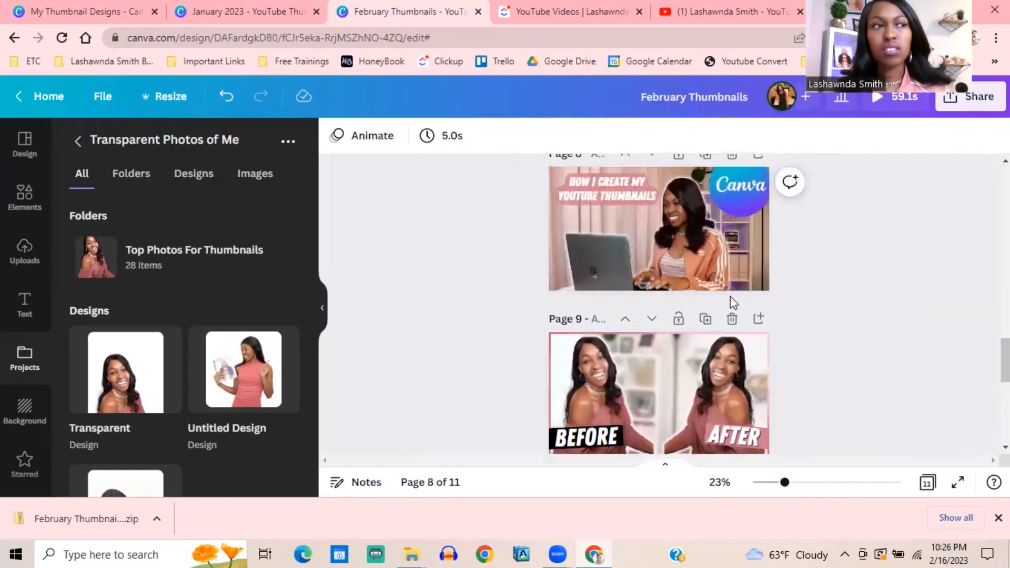
scroll(715, 372, "up", 8)
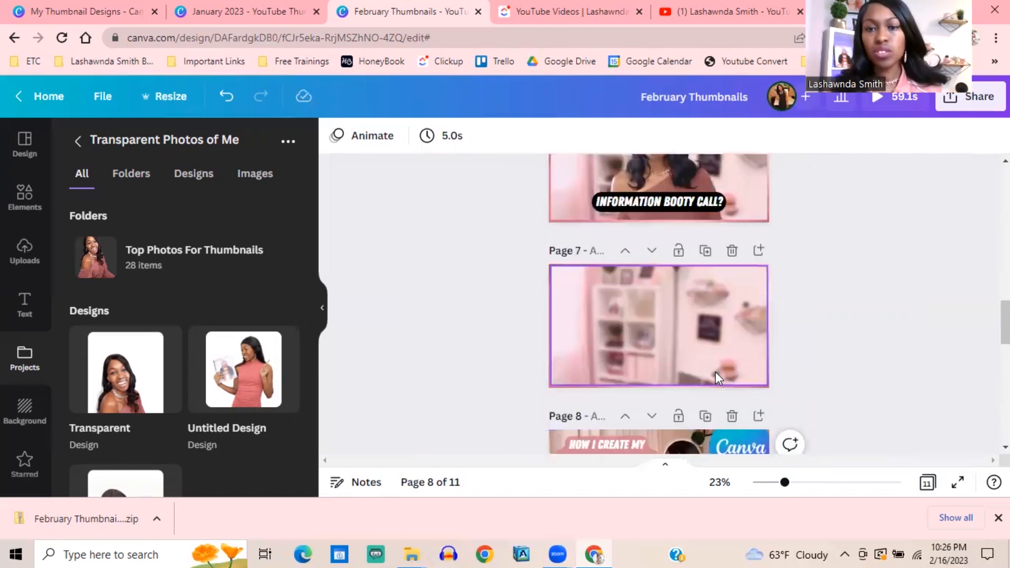
scroll(716, 372, "down", 4)
scroll(716, 372, "up", 5)
scroll(715, 371, "down", 10)
scroll(715, 346, "up", 3)
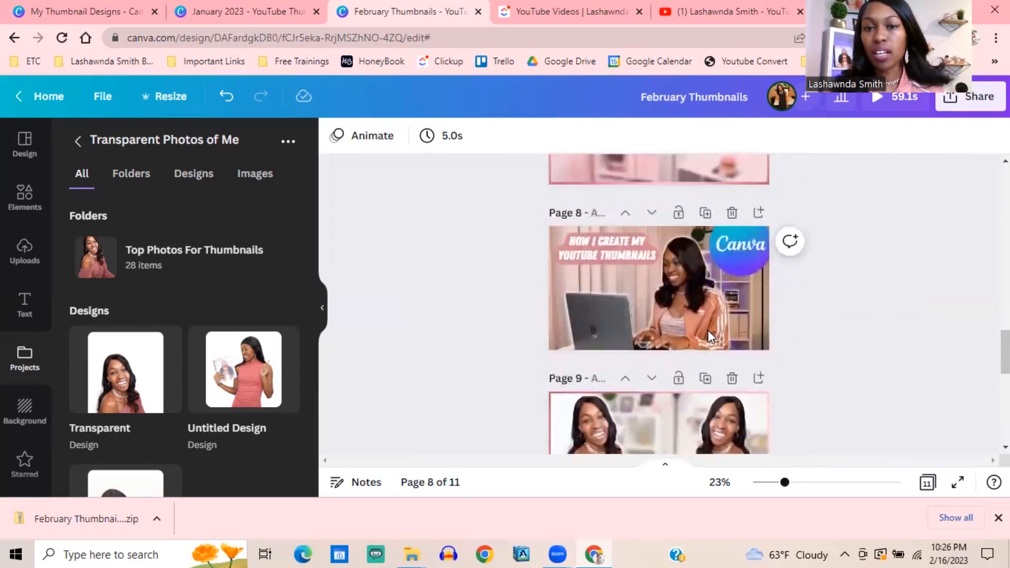
scroll(708, 330, "down", 1)
scroll(708, 330, "up", 5)
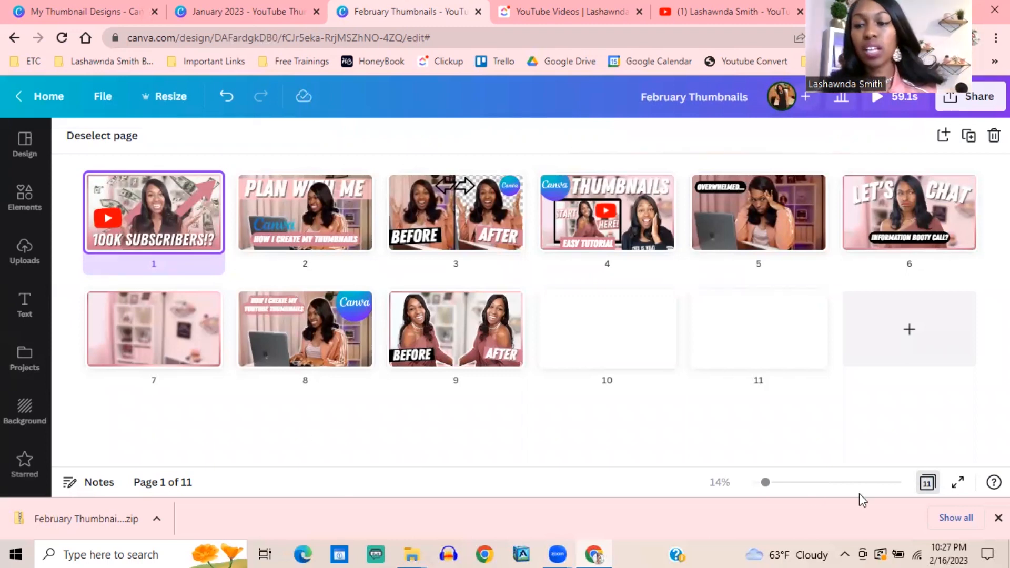
Leave the page overview and select blank page 10
double_click(744, 322)
scroll(742, 321, "up", 5)
scroll(744, 339, "down", 3)
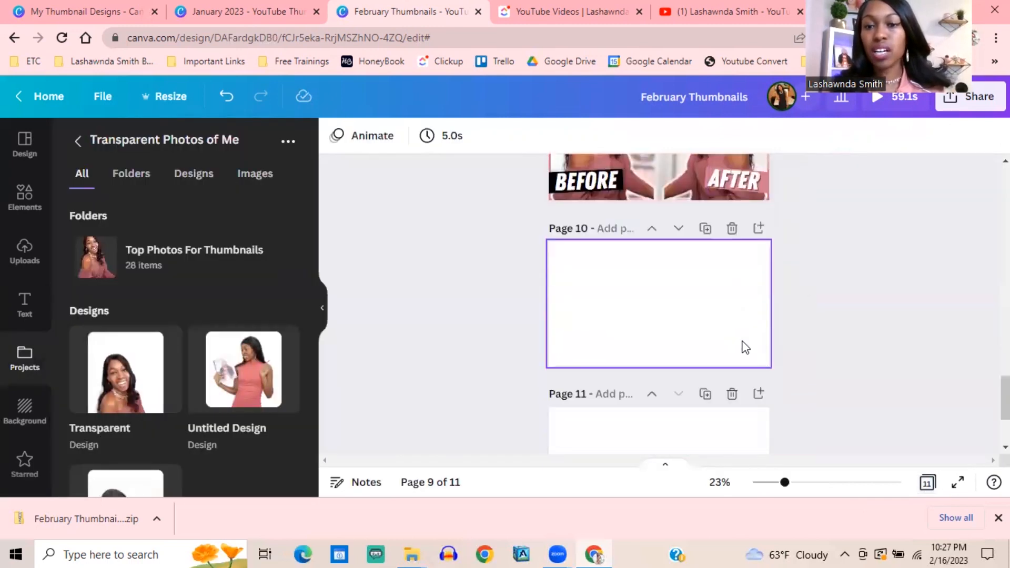
left_click(746, 347)
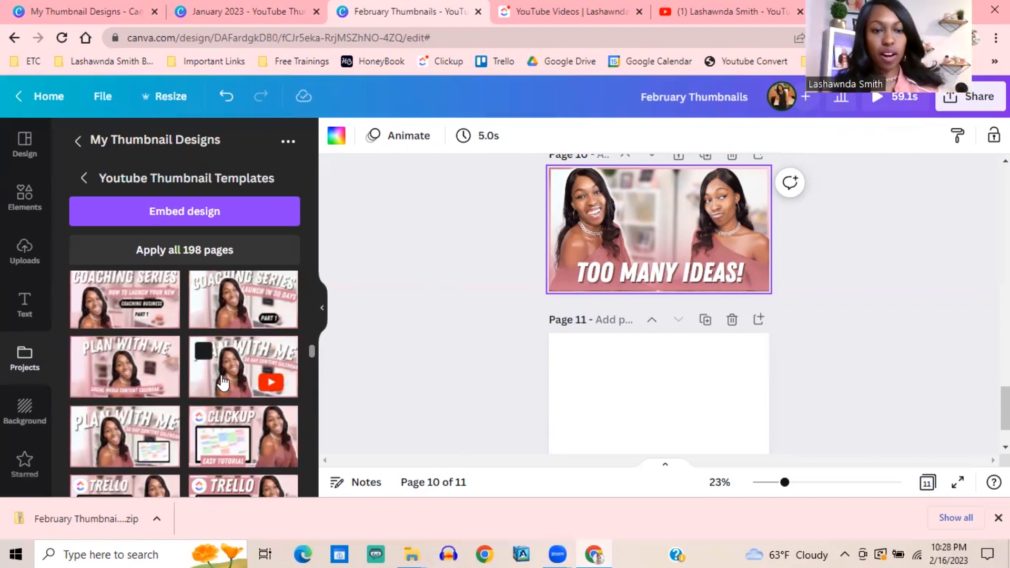
Find the BEFORE and AFTER design with both labels along the bottom in Youtube Thumbnail Templates and apply it to blank page 11
scroll(223, 383, "down", 10)
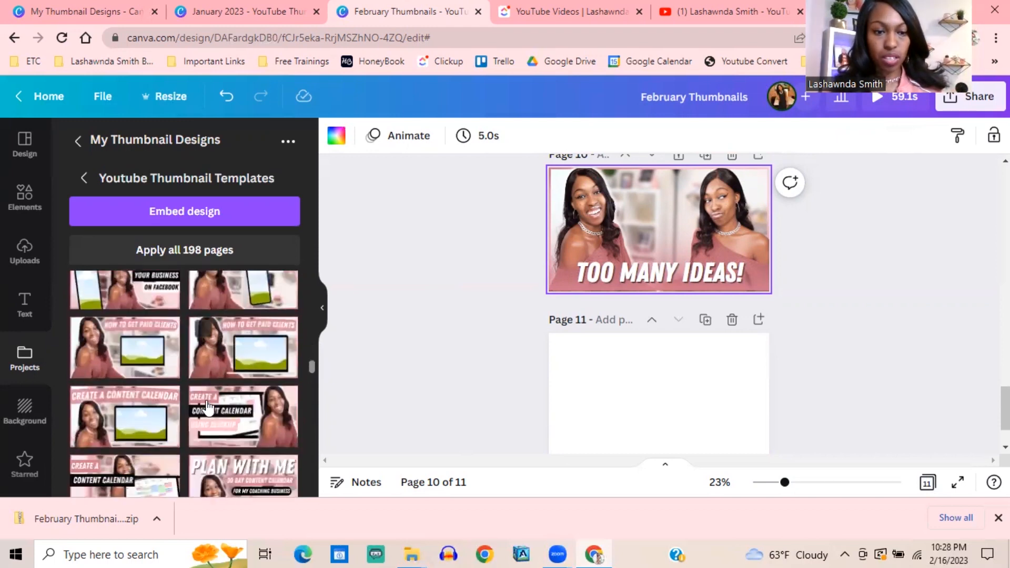
scroll(208, 407, "down", 10)
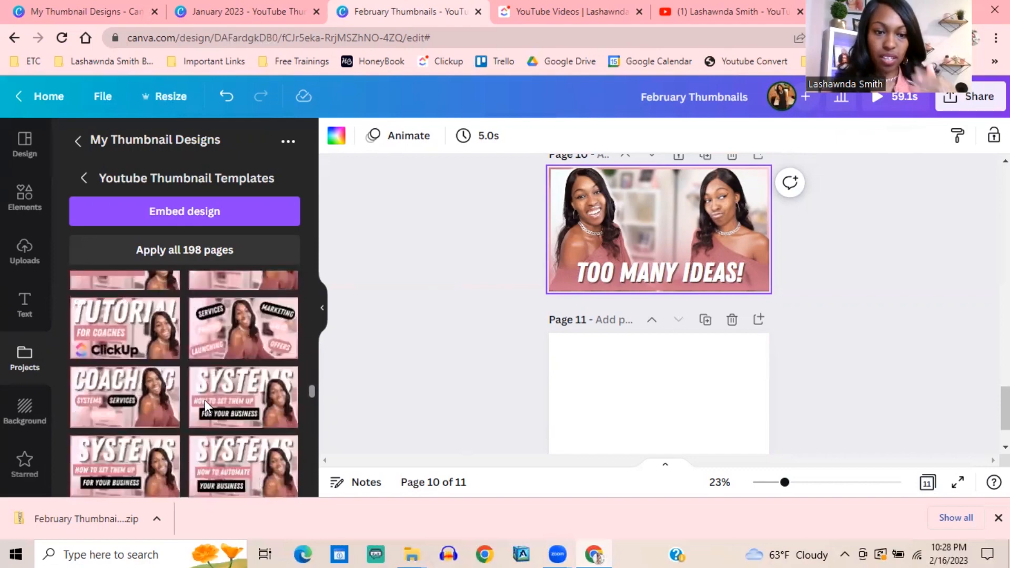
scroll(206, 404, "down", 10)
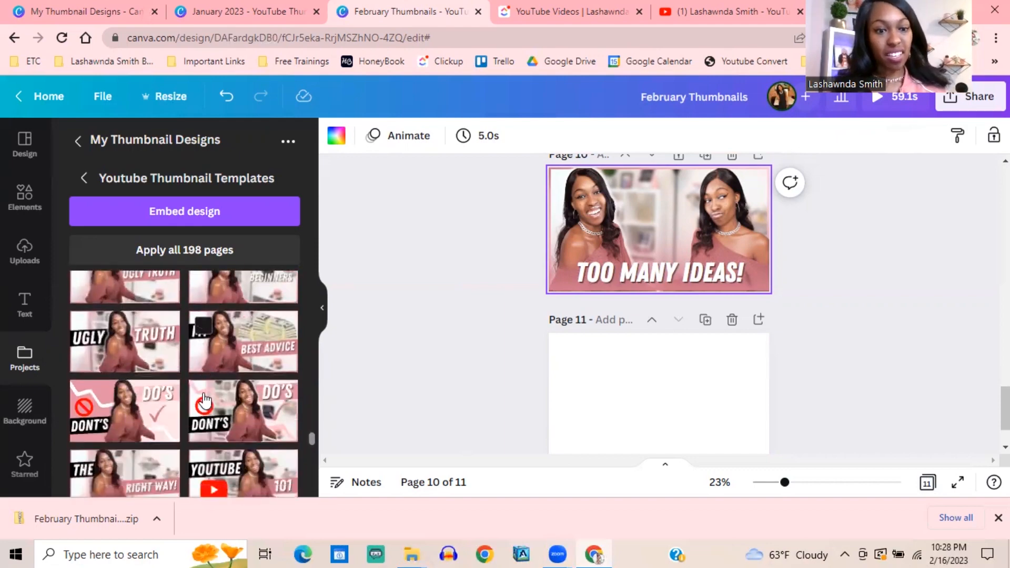
scroll(205, 399, "down", 5)
scroll(205, 398, "up", 6)
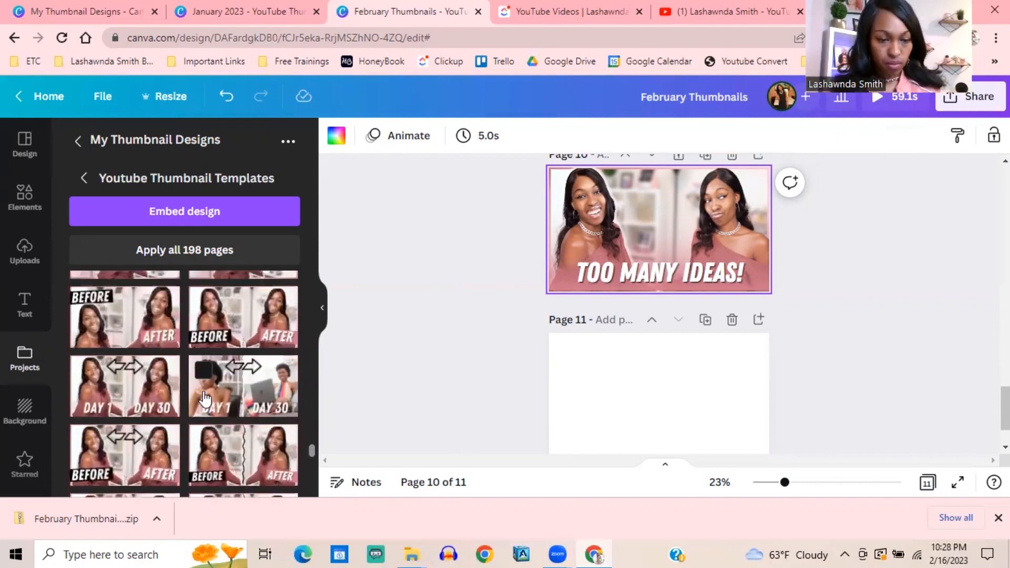
scroll(197, 392, "down", 3)
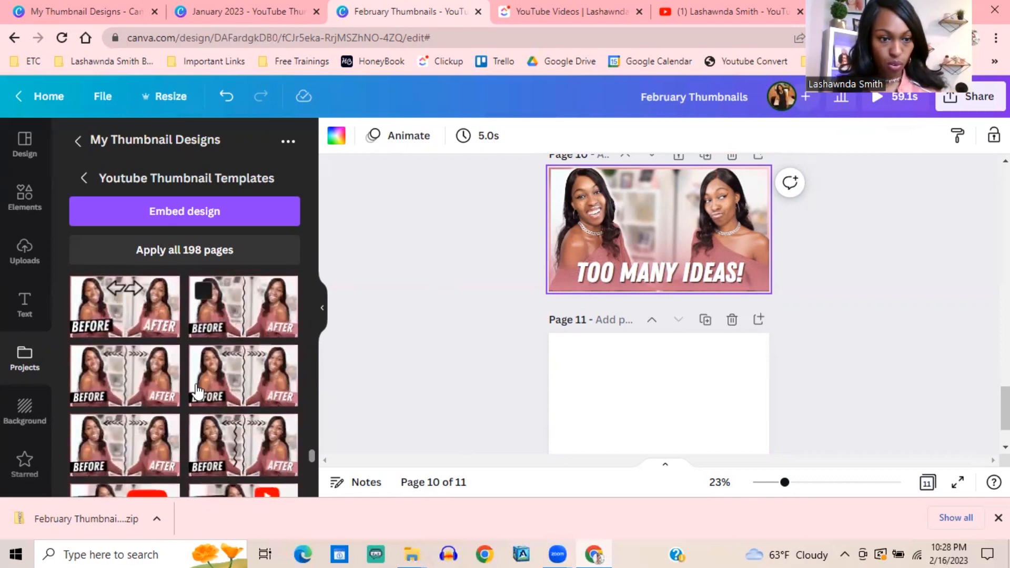
scroll(198, 392, "down", 4)
scroll(197, 392, "up", 5)
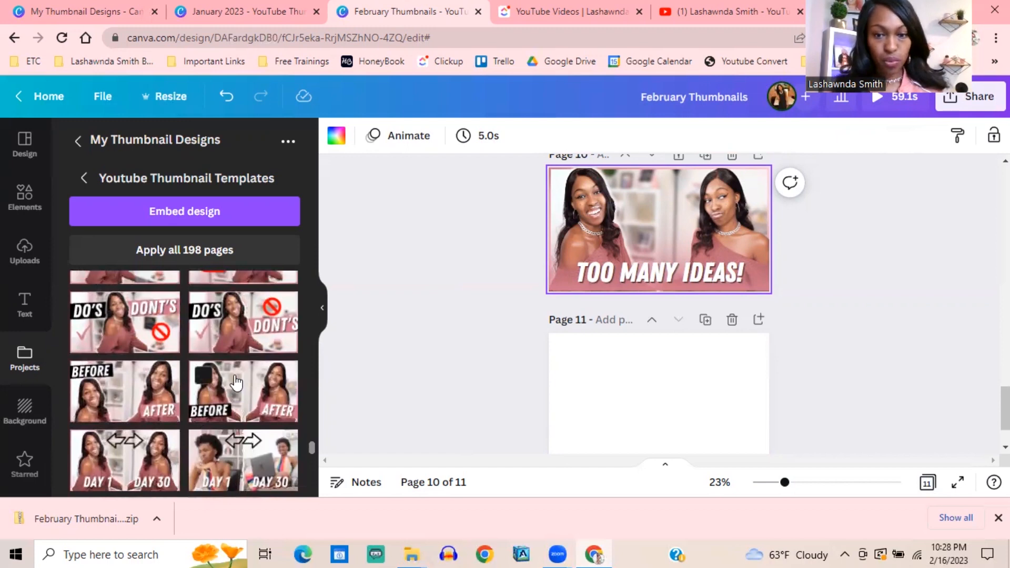
left_click(237, 383)
left_click(226, 96)
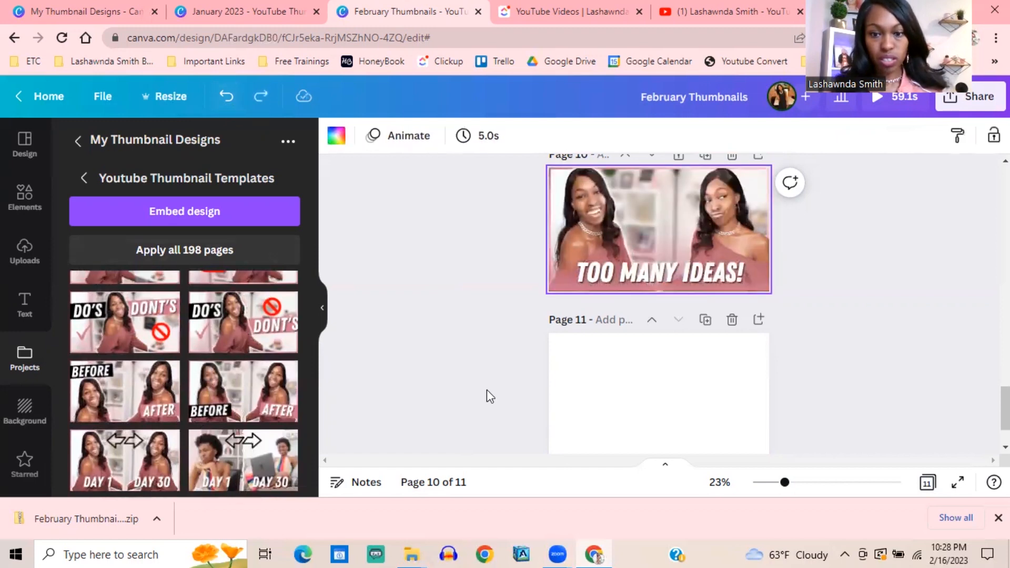
left_click(612, 397)
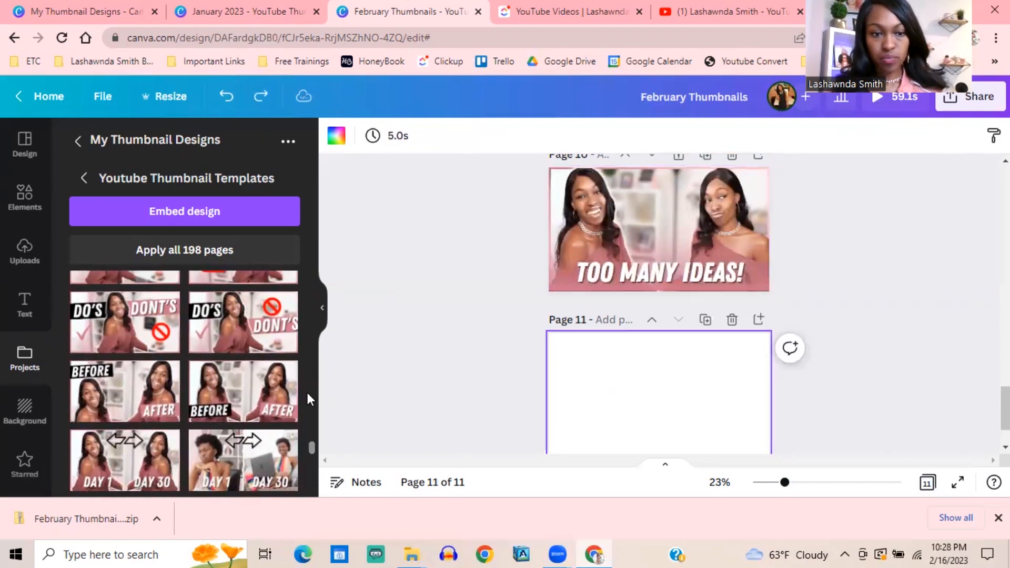
left_click(263, 405)
scroll(670, 365, "down", 2)
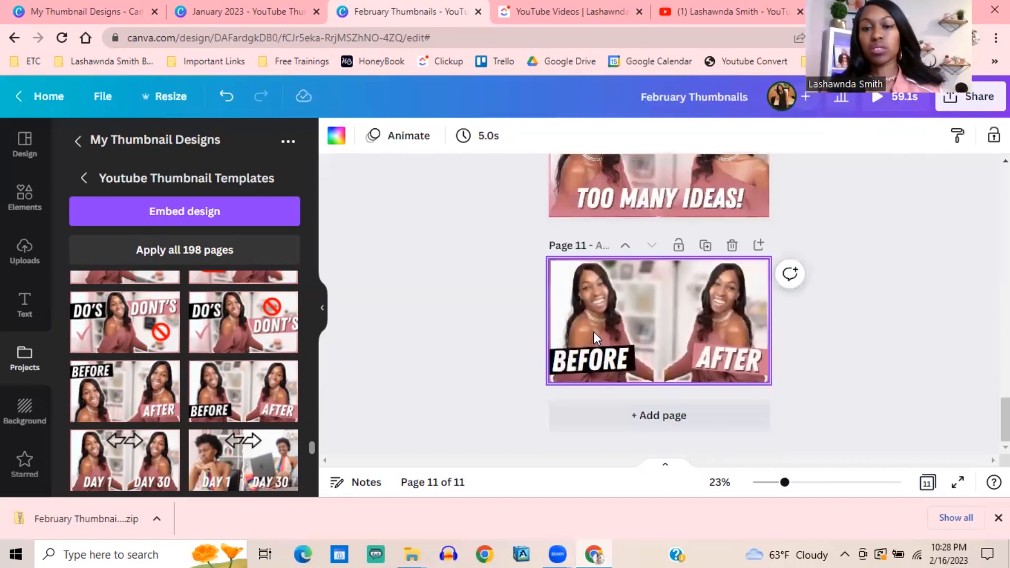
Change page 11's BEFORE label to TIKTOK and keep the AFTER label
double_click(601, 364)
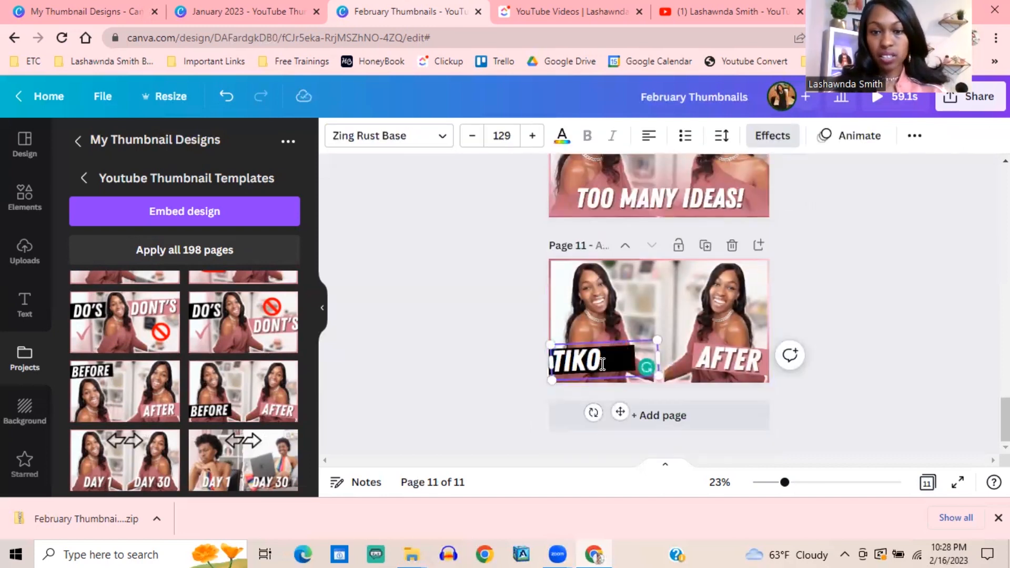
double_click(718, 362)
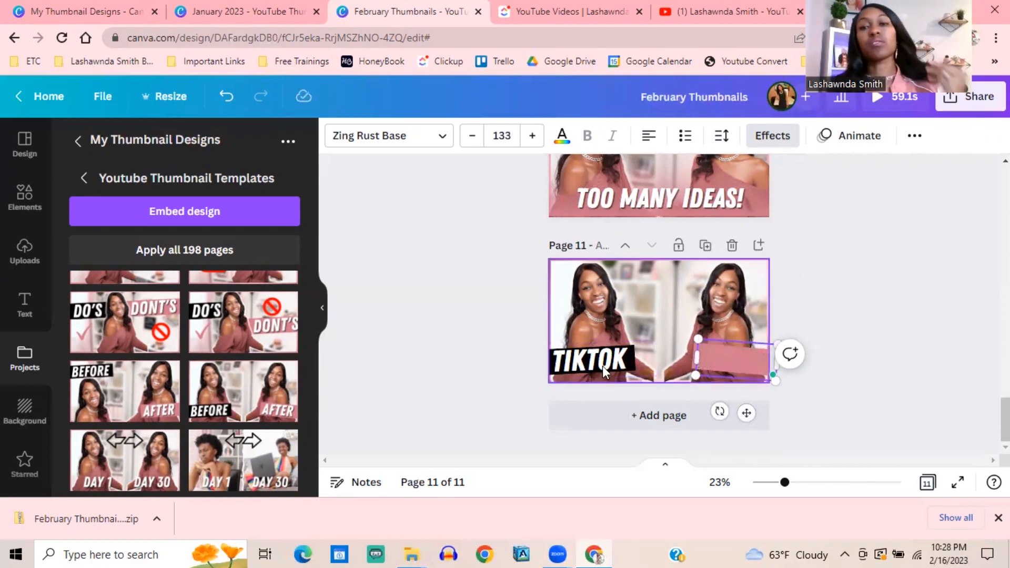
key("ctrl+z")
Duplicate the TIKTOK text, change the copy to VS at size 181, and place it between page 11's two labels
left_click(586, 360)
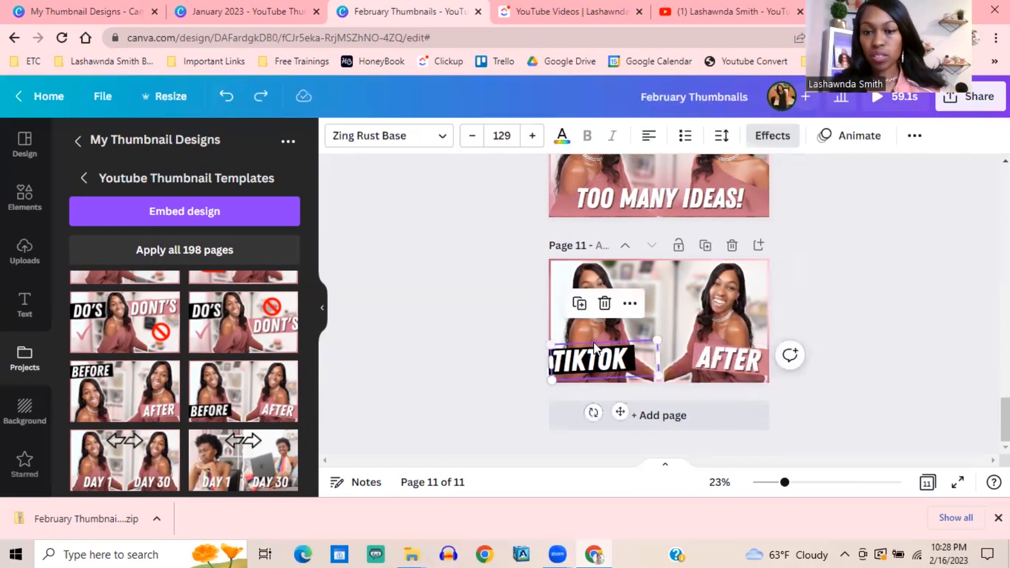
left_click(580, 300)
left_click_drag(607, 361, 662, 358)
double_click(661, 358)
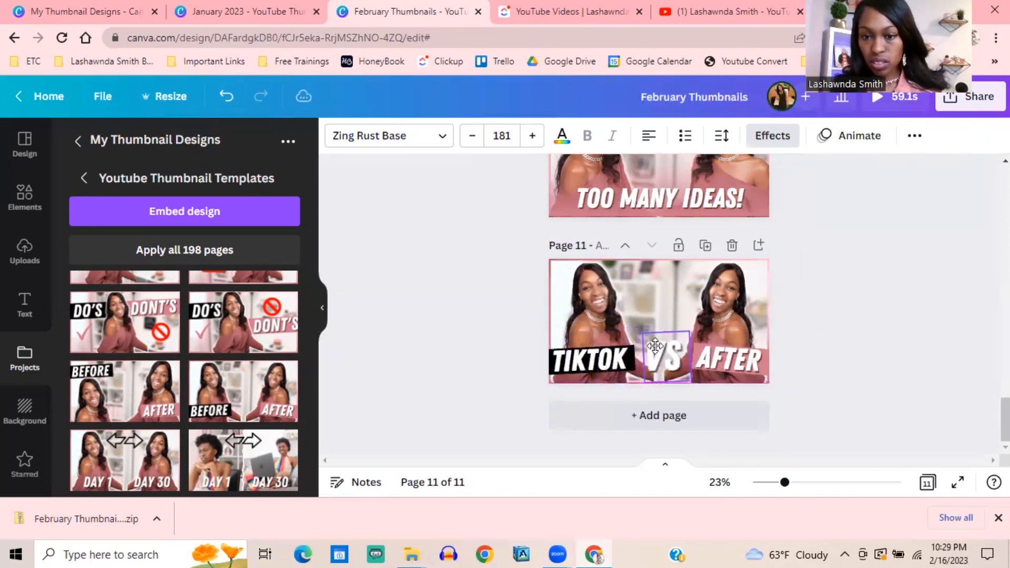
left_click_drag(654, 345, 654, 345)
left_click(462, 313)
Search the elements library for tiktok
left_click(42, 196)
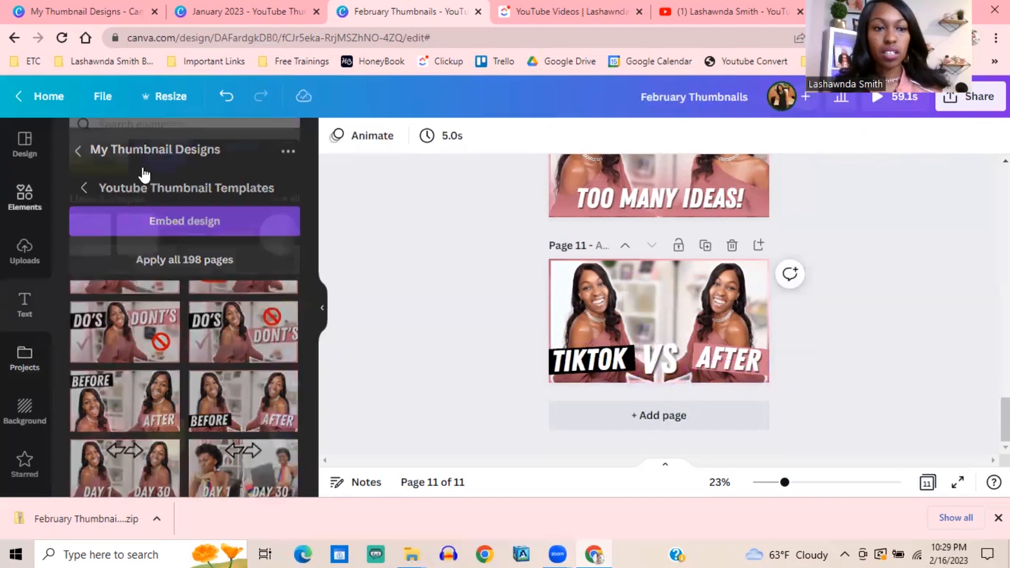
left_click(145, 143)
type("iktok")
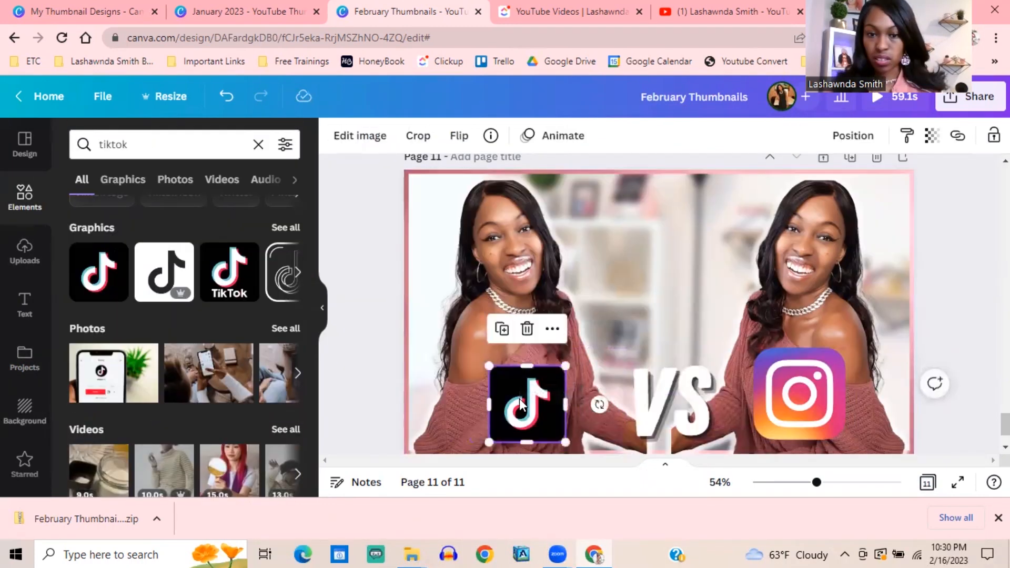
Match the TikTok logo's size to the Instagram logo and place the logos on opposite sides of VS on page 11
left_click_drag(525, 401, 787, 381)
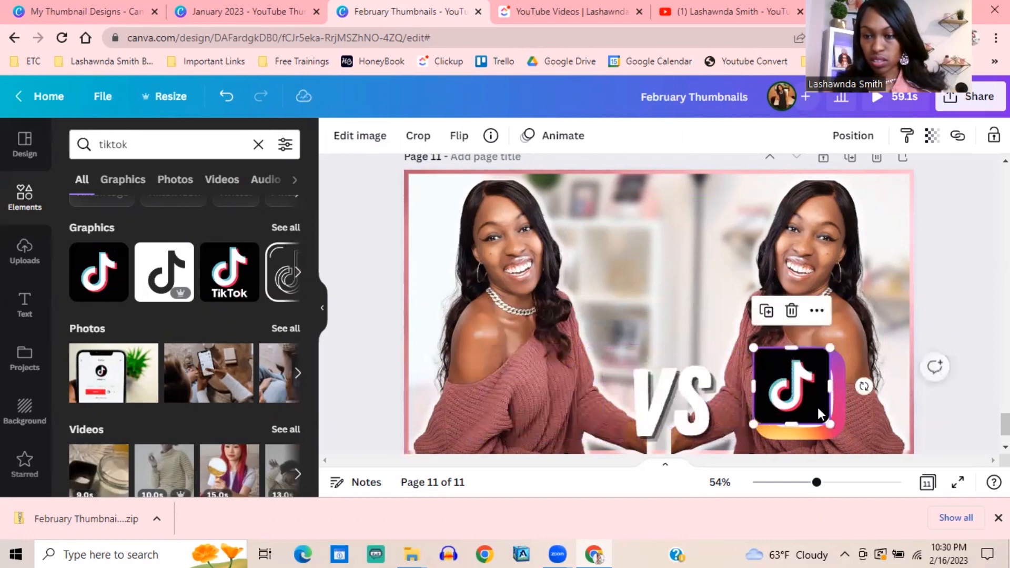
left_click_drag(831, 421, 845, 438)
left_click_drag(784, 396, 837, 394)
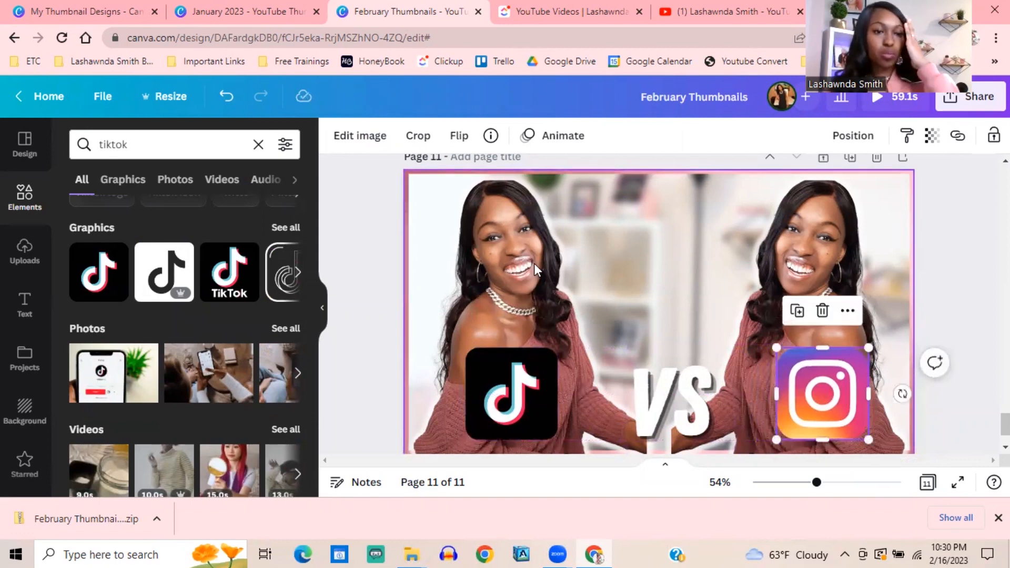
Replace page 11's Instagram-side portrait with the frowning black-jacket photo from Top Photos For Thumbnails and raise it within its frame
left_click(24, 256)
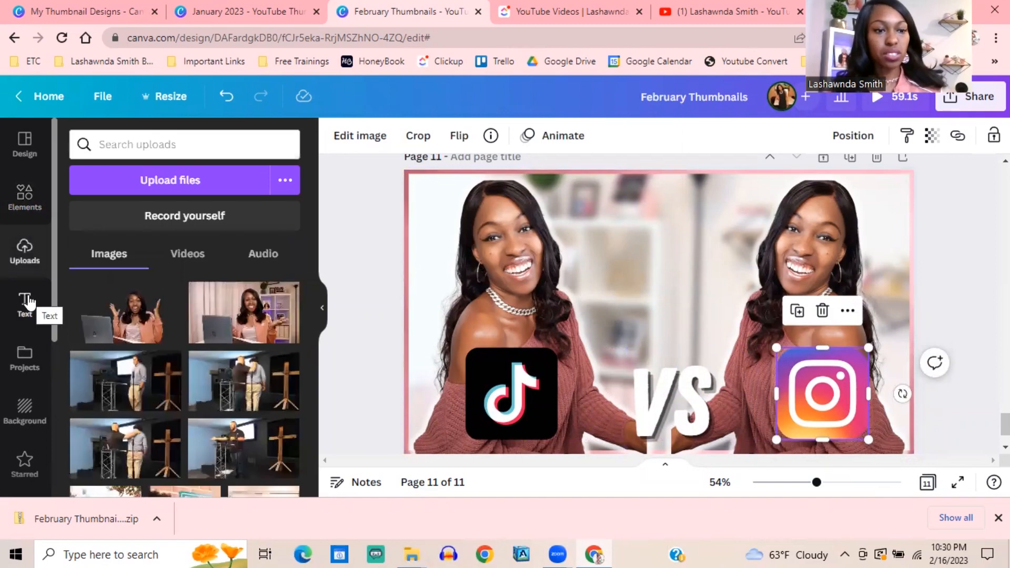
left_click(32, 362)
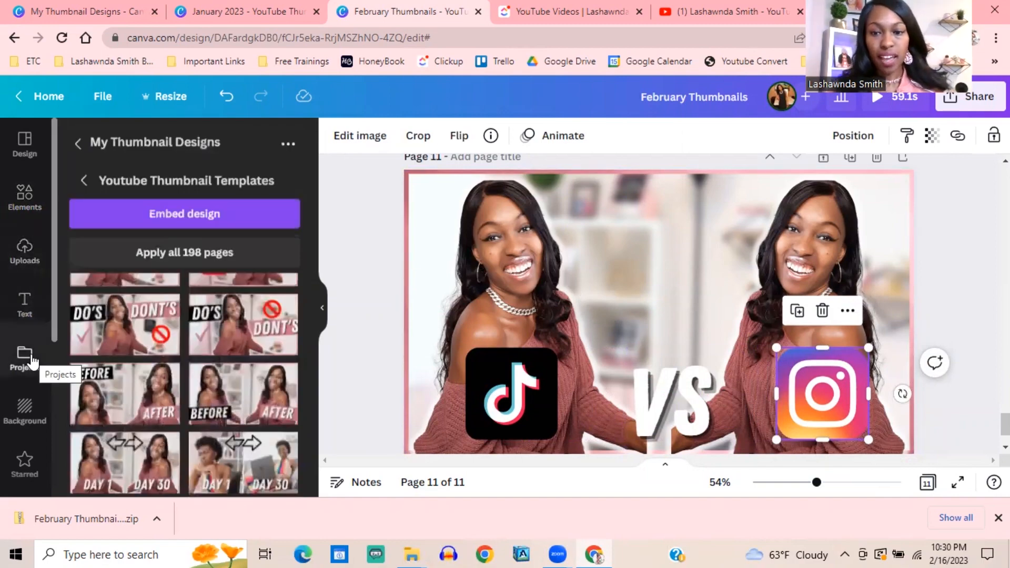
left_click_drag(102, 263, 816, 257)
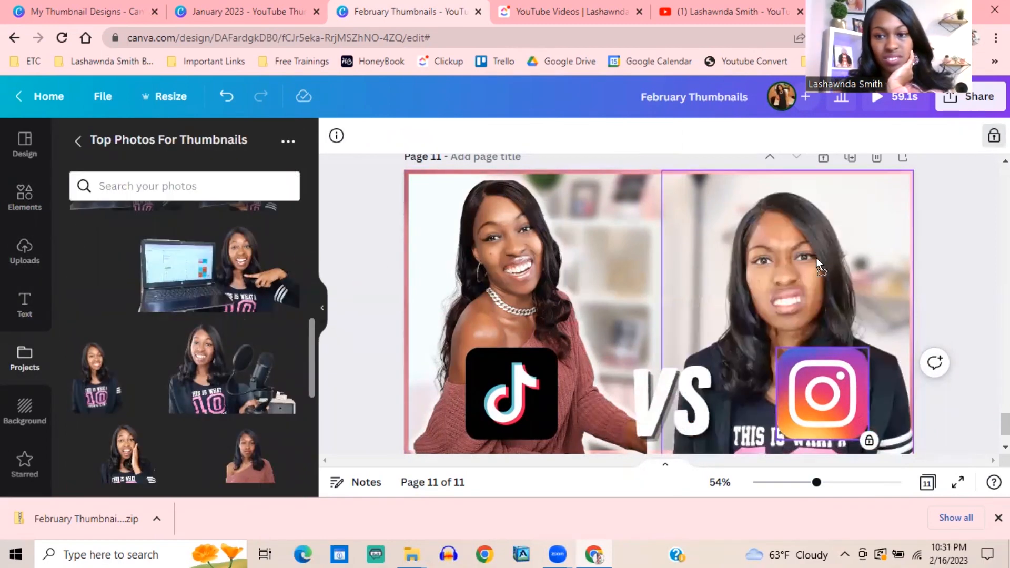
double_click(783, 255)
left_click_drag(782, 255, 781, 232)
left_click(355, 138)
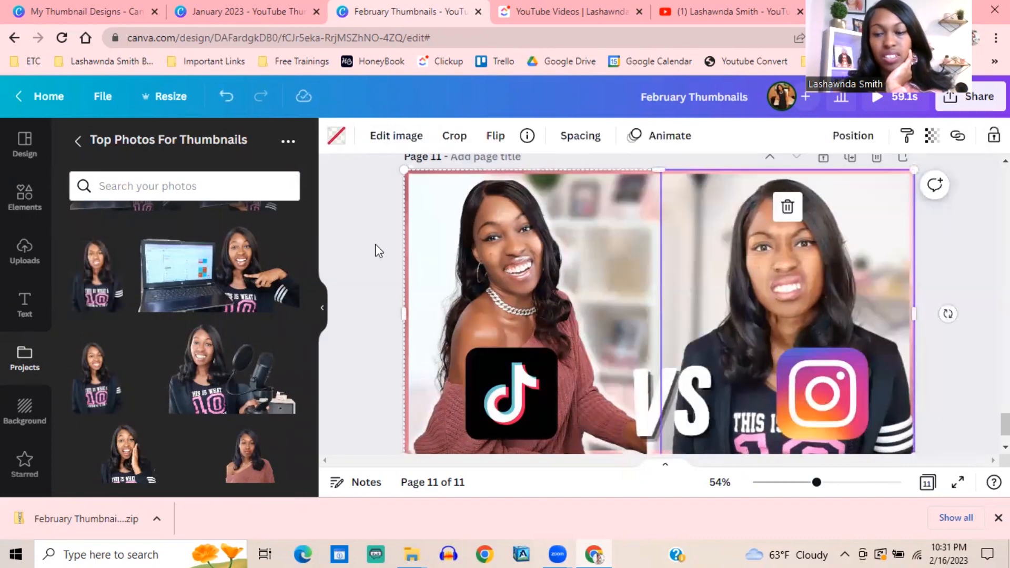
left_click(374, 248)
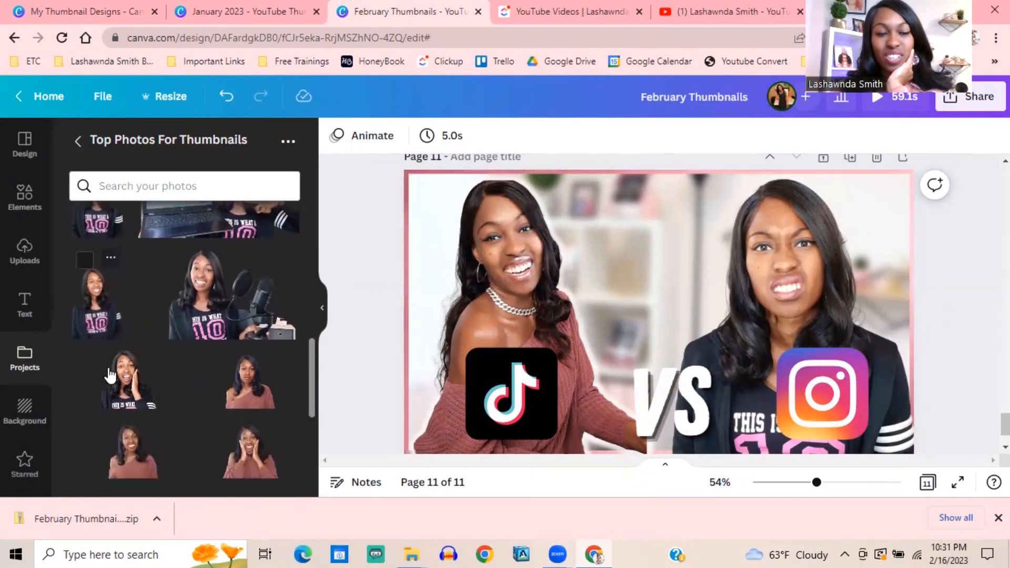
Replace page 11's TikTok-side portrait with a pouting black-jacket photo from the Transparent Photos of Me folder
scroll(110, 376, "up", 3)
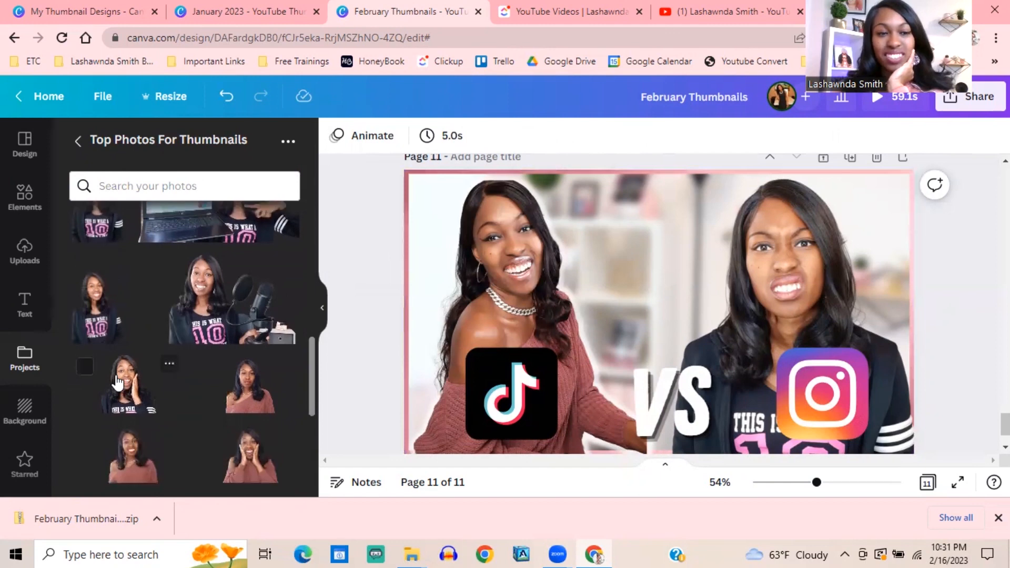
scroll(101, 426, "up", 3)
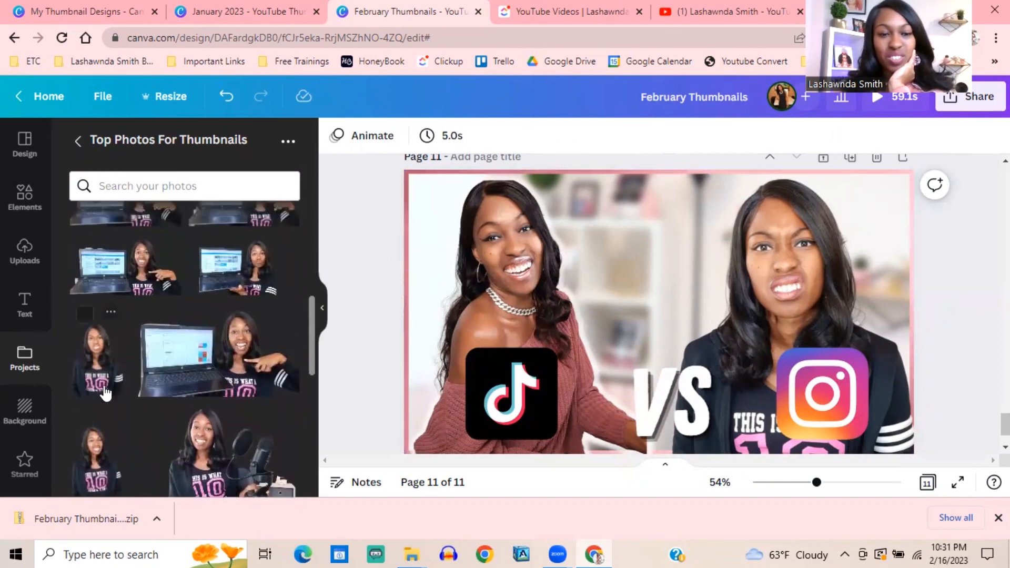
scroll(105, 393, "up", 2)
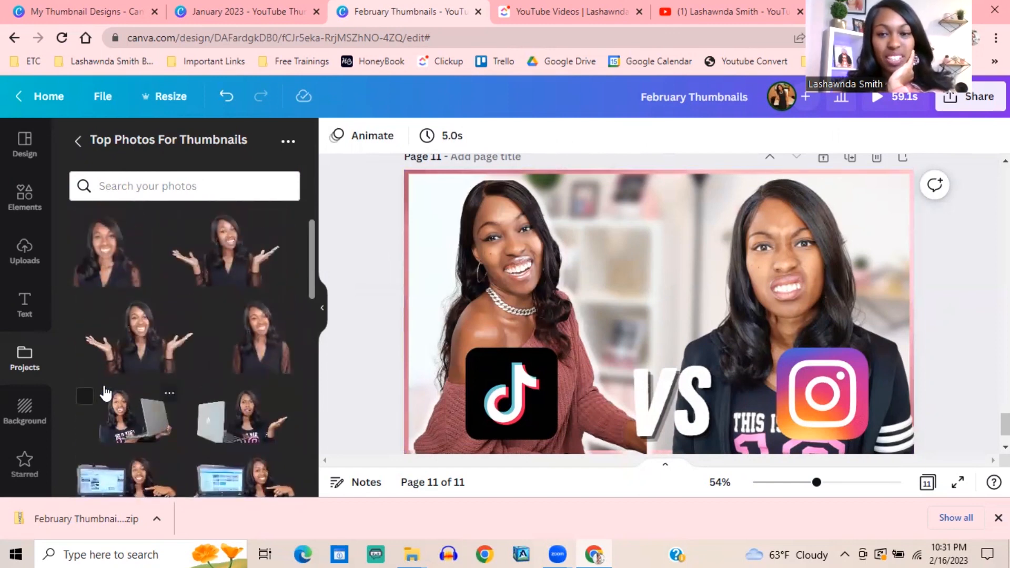
scroll(109, 400, "down", 15)
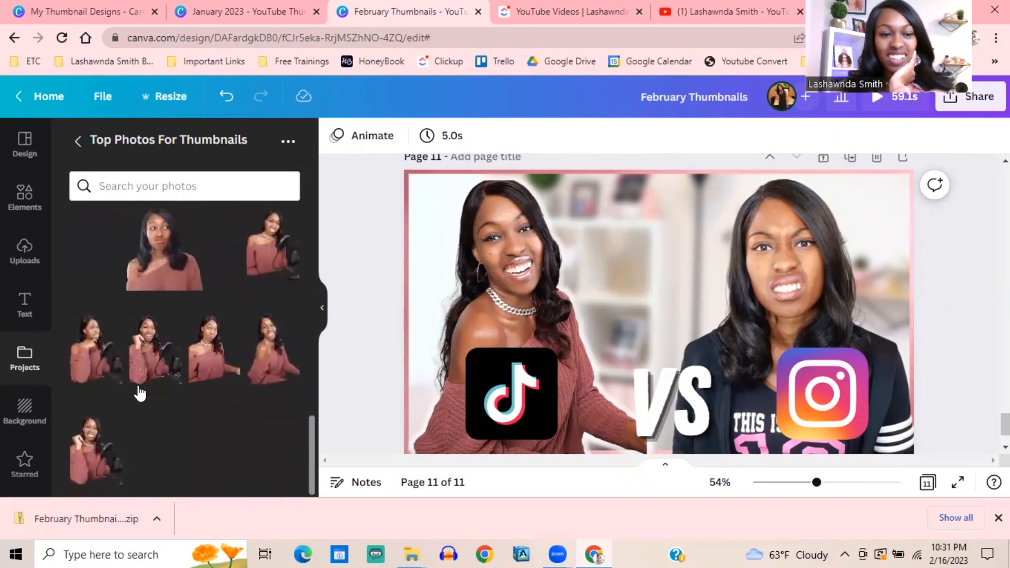
scroll(140, 392, "up", 5)
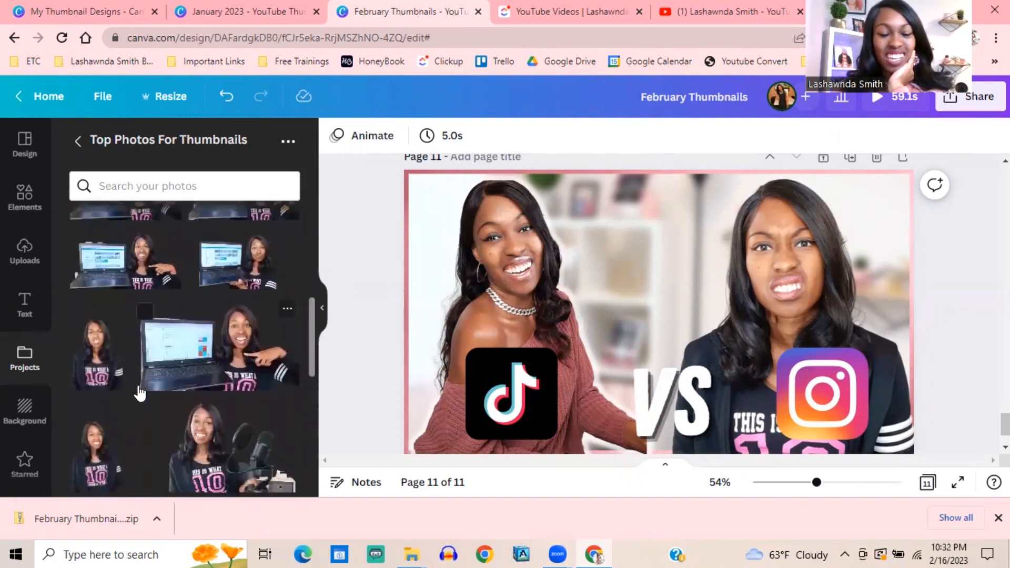
left_click_drag(108, 444, 119, 413)
scroll(142, 414, "up", 6)
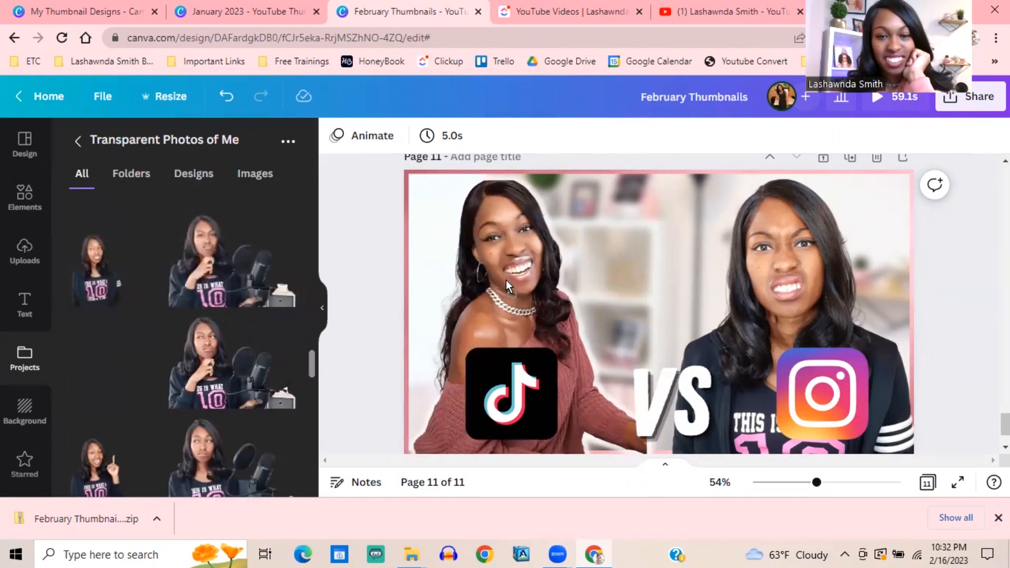
left_click_drag(506, 280, 526, 275)
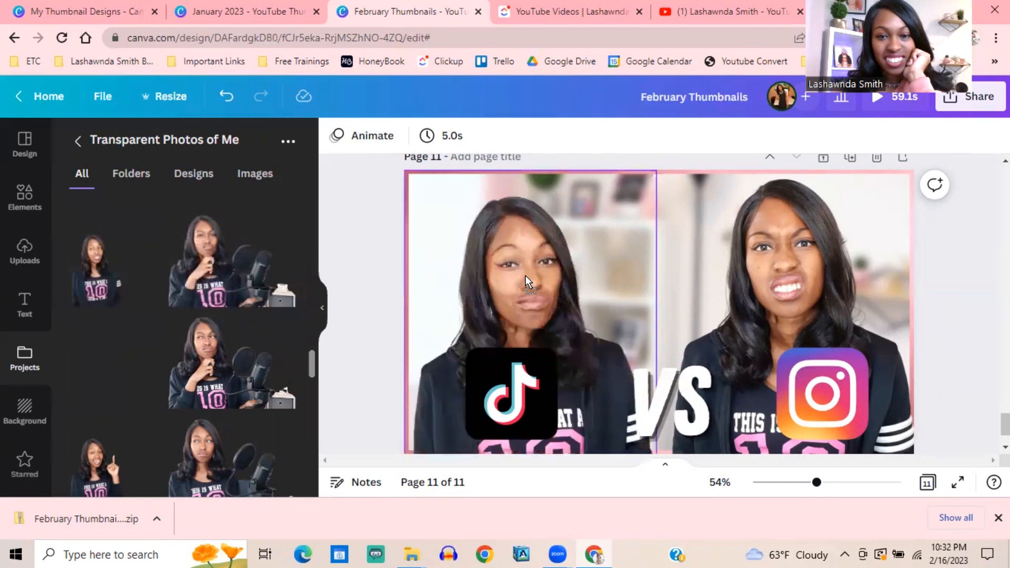
Raise the TikTok-side portrait within its frame to match the other portrait's height, and nudge the VS text slightly lower
double_click(525, 276)
mouse_move(525, 276)
left_mouse_down()
mouse_move(528, 257)
mouse_move(528, 269)
left_mouse_up()
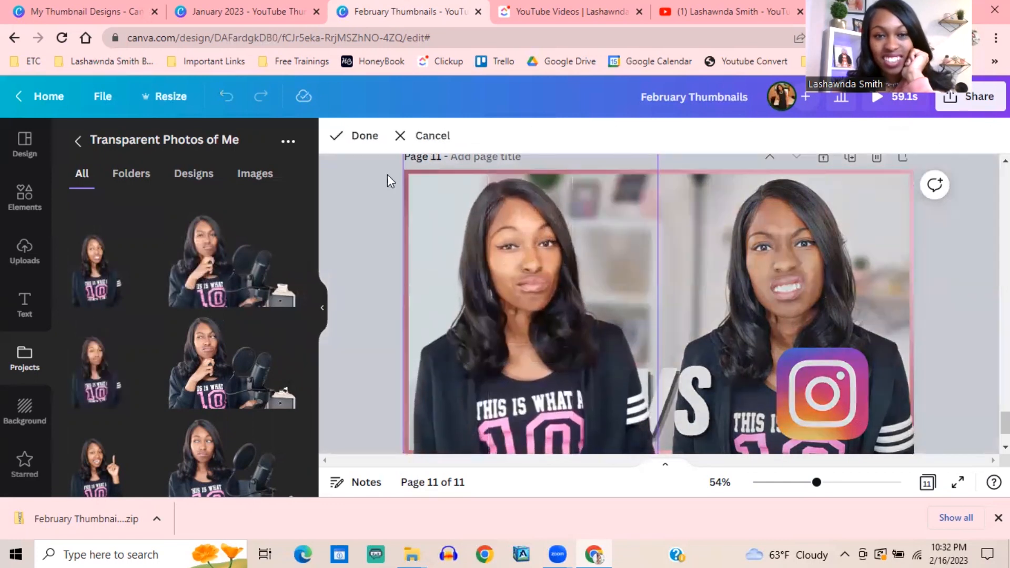
left_click(365, 138)
left_click(368, 231)
left_click(552, 268)
double_click(551, 270)
left_click_drag(521, 259, 523, 266)
left_click(363, 136)
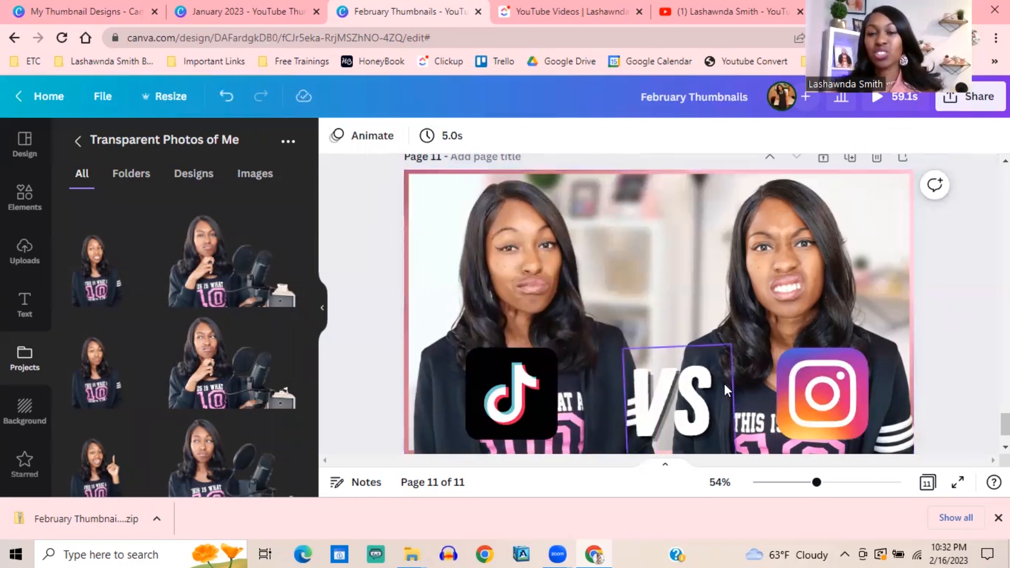
left_click_drag(676, 402, 675, 408)
left_click_drag(817, 482, 796, 484)
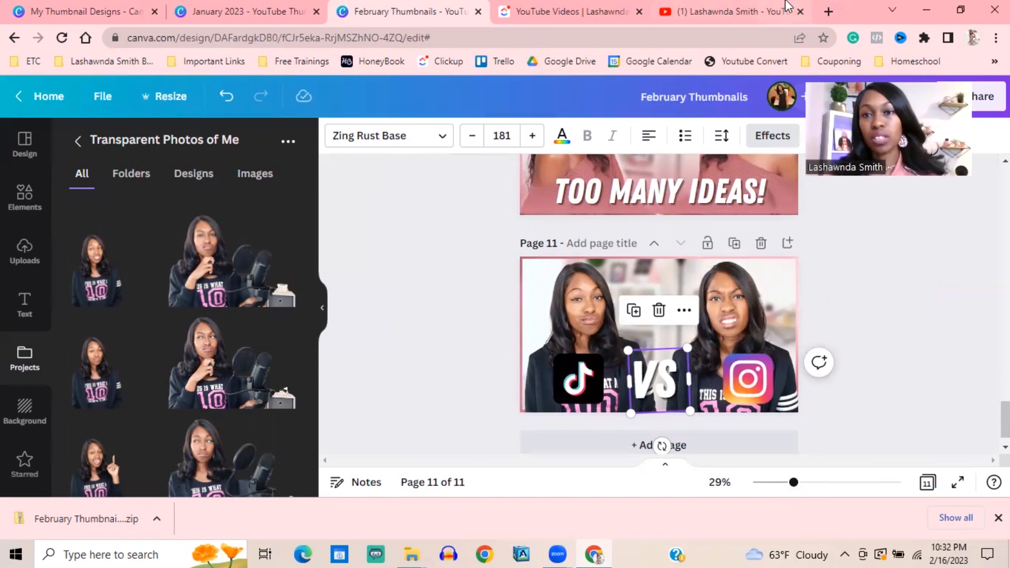
Switch to YouTube and search for tiktok vs instagram
left_click(737, 11)
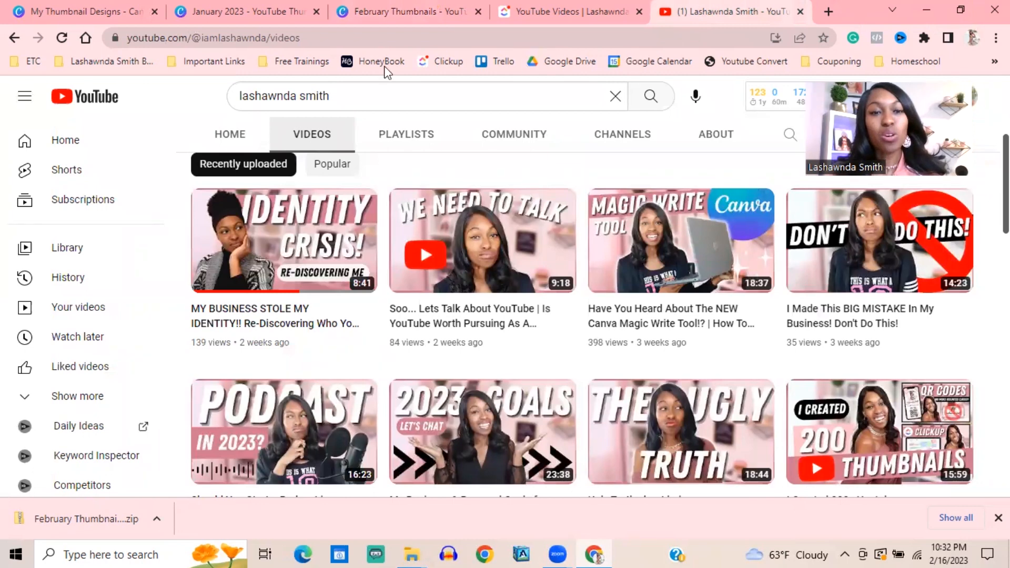
left_click(300, 97)
triple_click(314, 96)
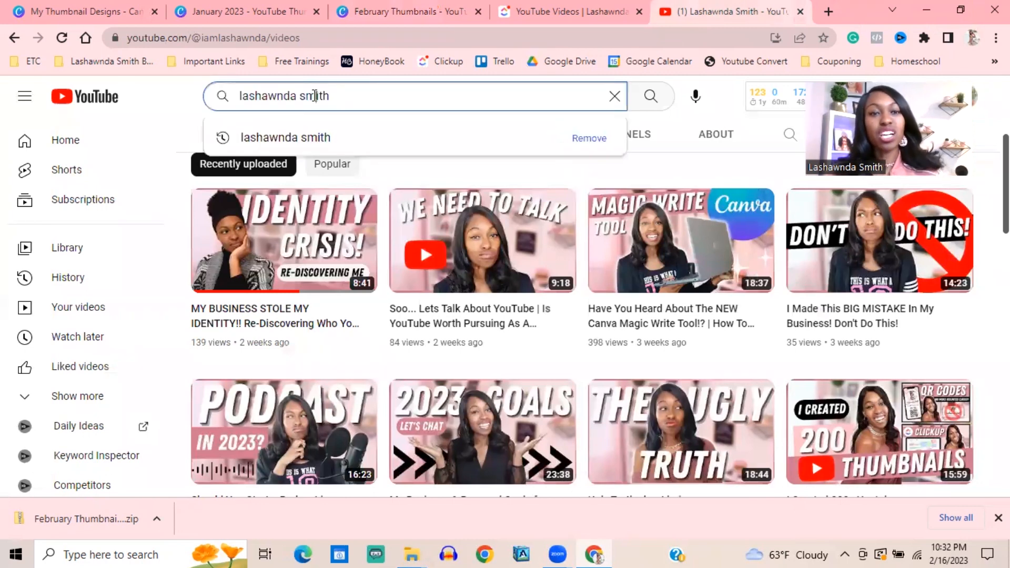
type("tiktok")
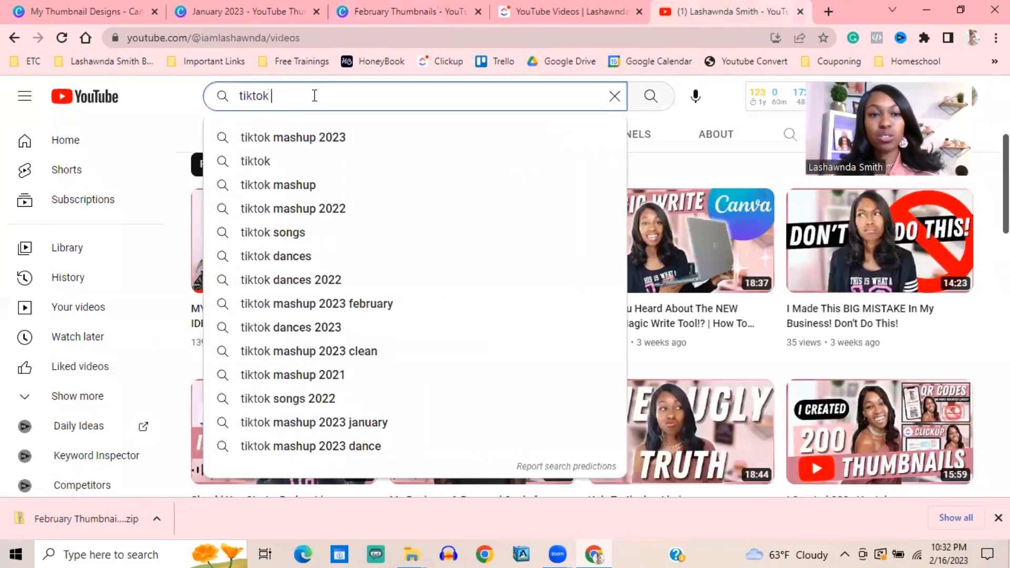
type(" vs ")
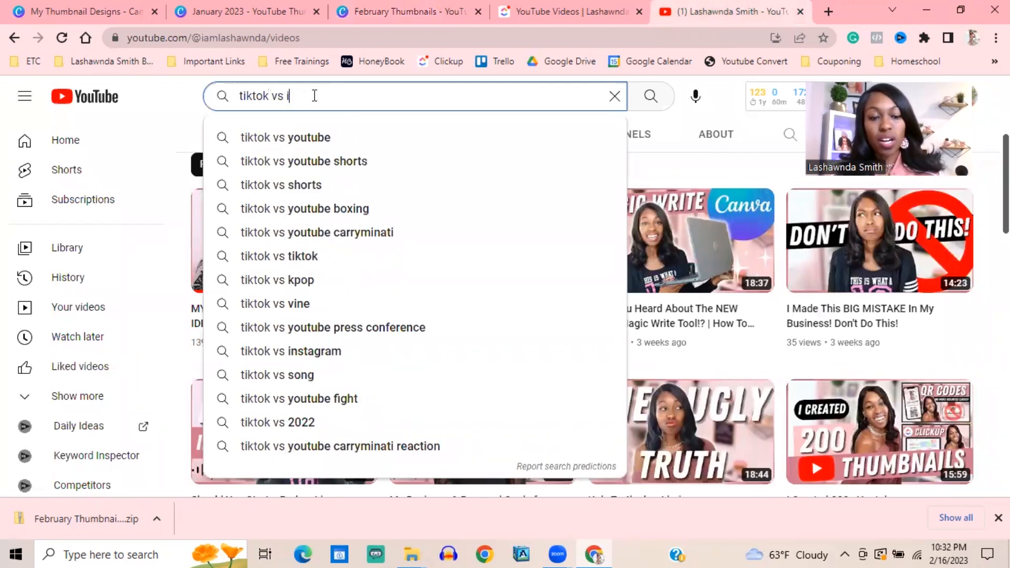
type("instagram")
key("Return")
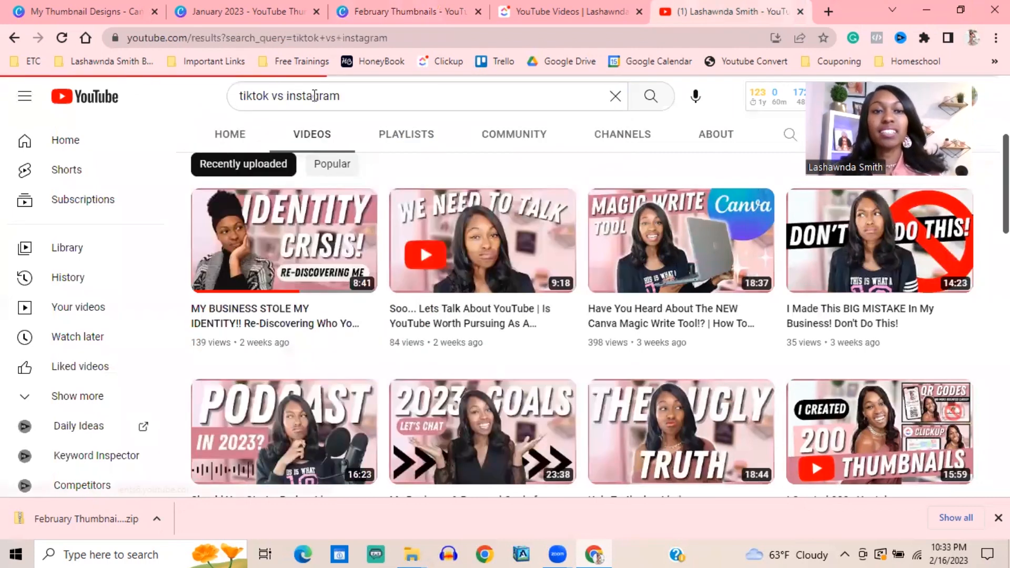
Examine the thumbnails in the search results for how other creators lay out TikTok and Instagram comparisons
scroll(365, 264, "down", 2)
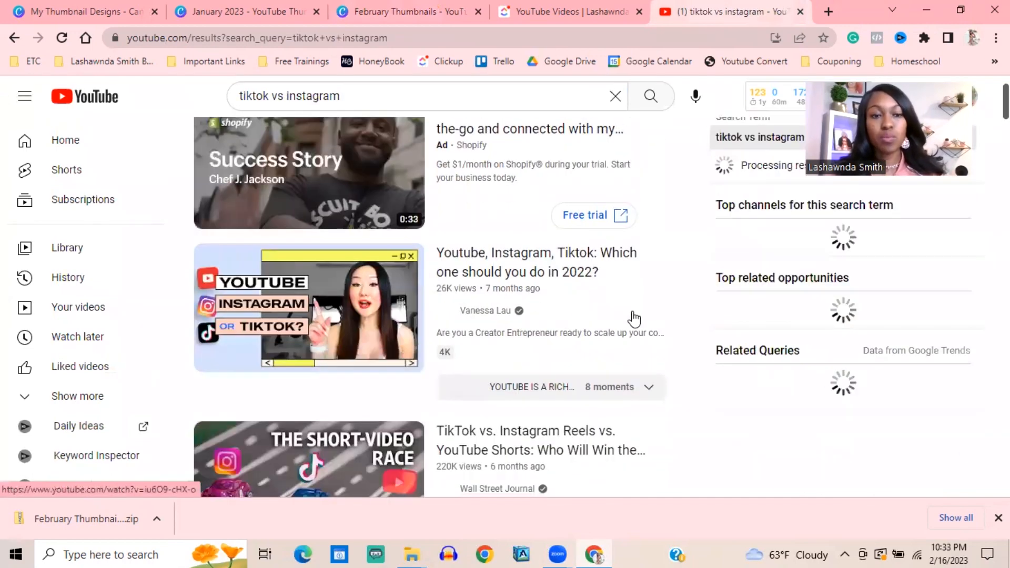
scroll(600, 304, "down", 8)
scroll(622, 308, "up", 8)
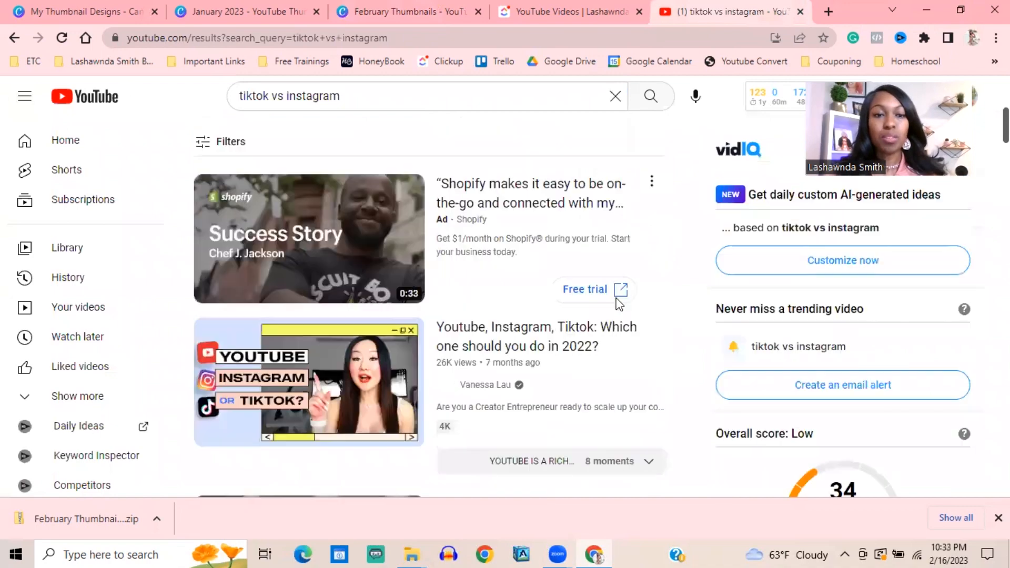
scroll(617, 302, "down", 6)
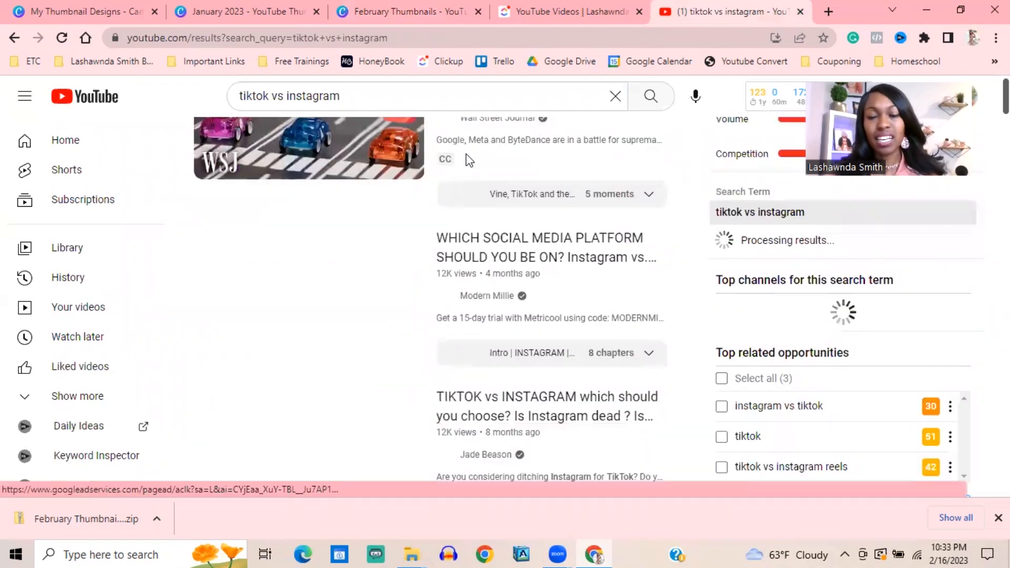
scroll(500, 266, "down", 1)
scroll(490, 258, "up", 3)
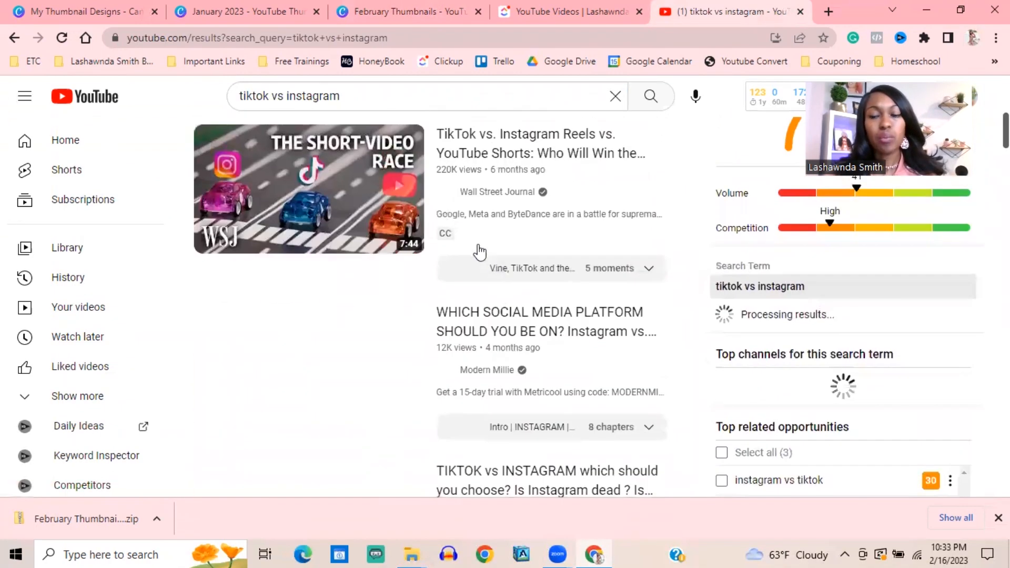
scroll(477, 289, "down", 3)
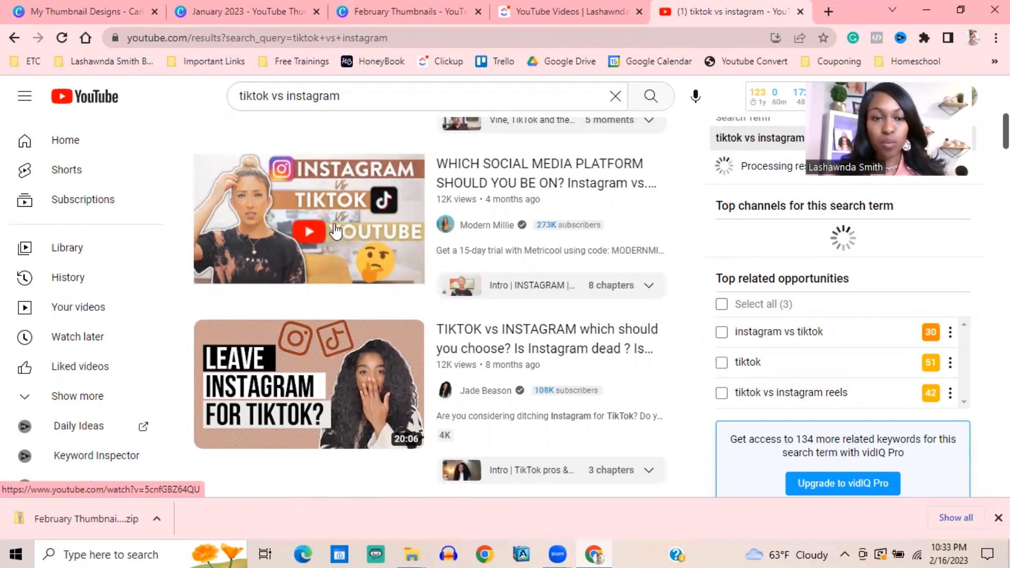
scroll(415, 330, "down", 3)
scroll(514, 311, "down", 3)
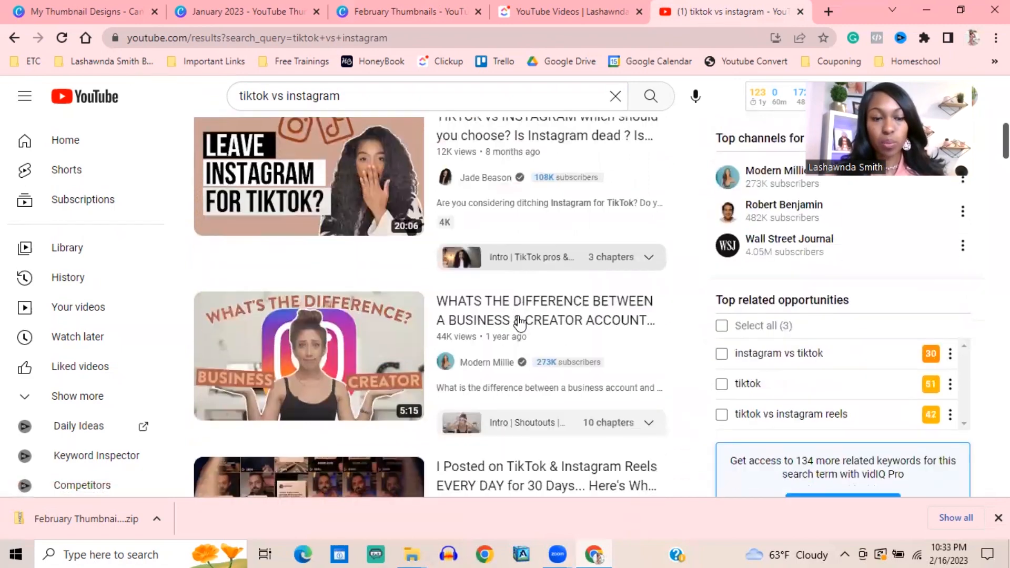
scroll(520, 323, "up", 2)
scroll(517, 321, "down", 9)
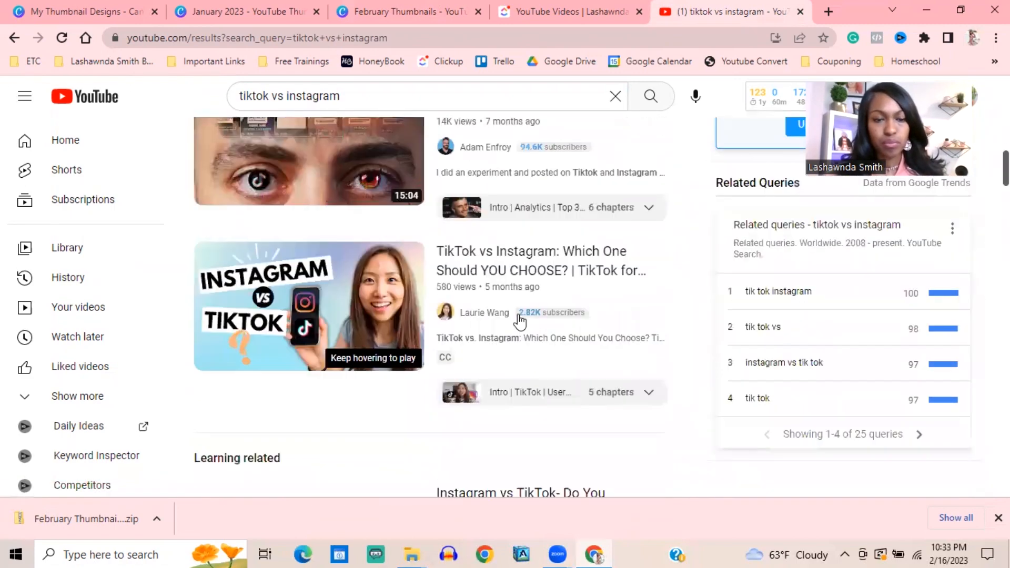
scroll(520, 319, "up", 1)
scroll(520, 319, "down", 1)
scroll(520, 320, "up", 3)
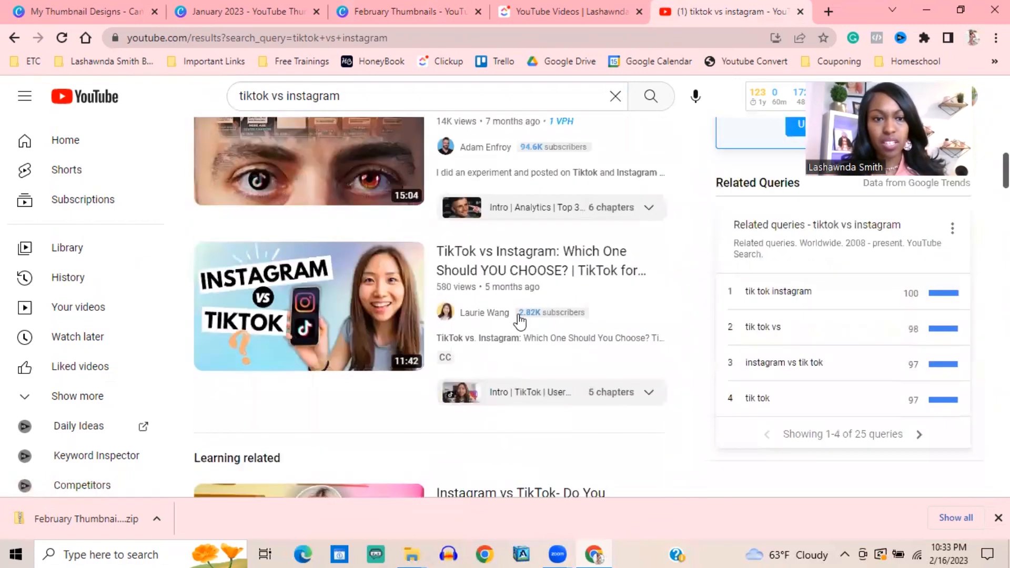
scroll(520, 320, "down", 1)
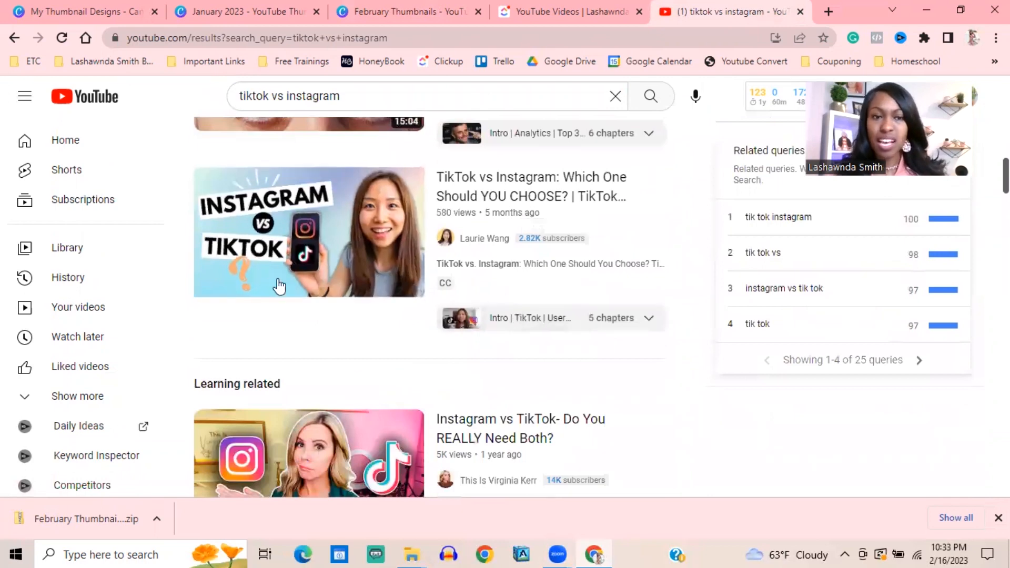
scroll(263, 310, "down", 3)
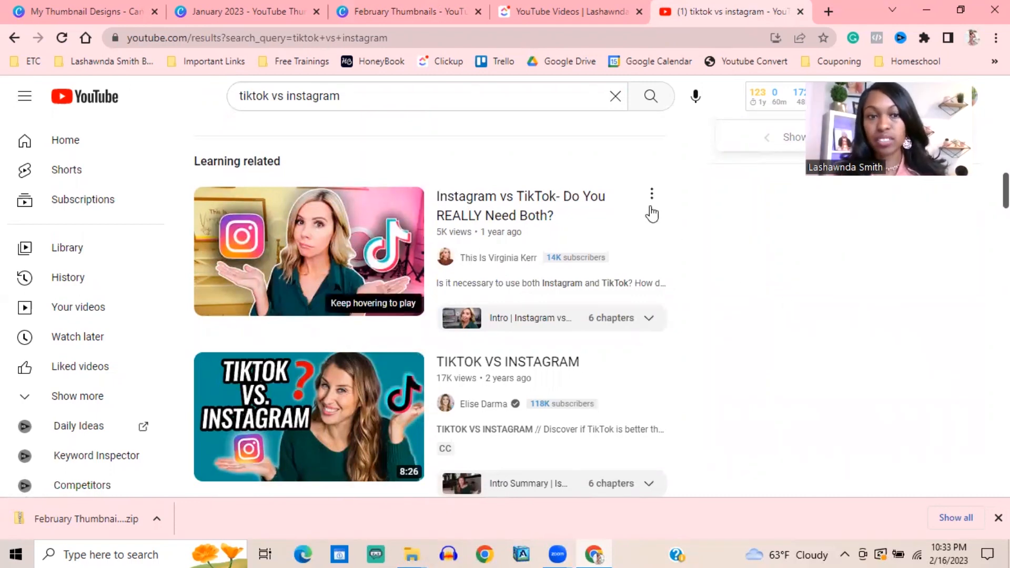
Return to the February Thumbnails design in Canva and move page 11's paired portraits down to expose the background behind them
left_click(274, 9)
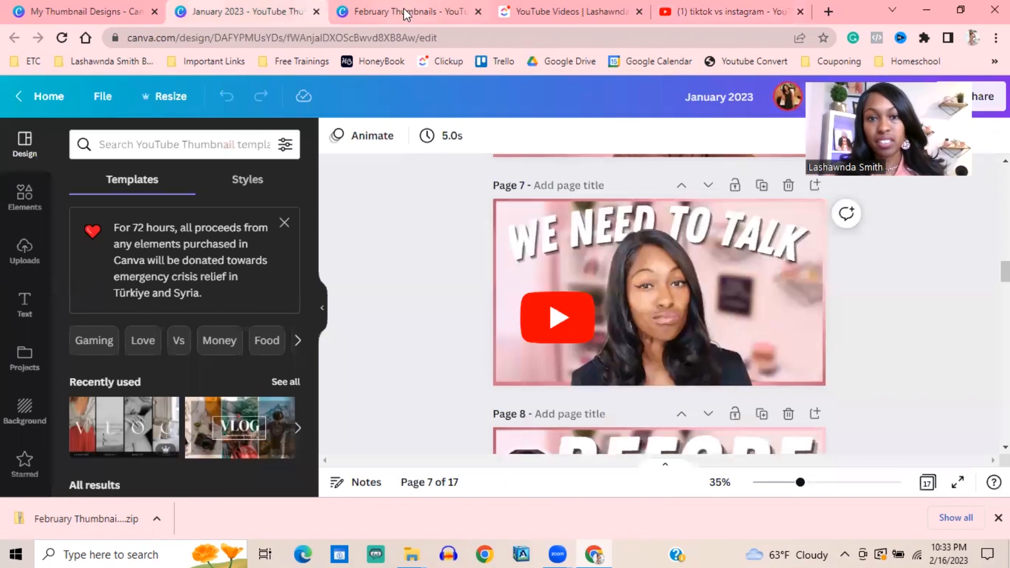
left_click(403, 11)
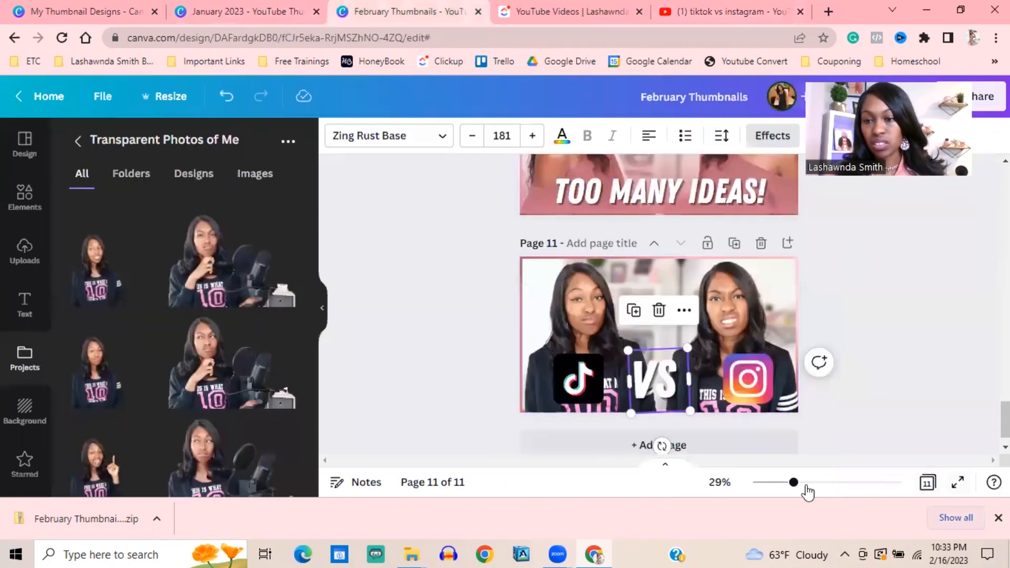
left_click_drag(796, 487, 805, 482)
scroll(754, 311, "down", 1)
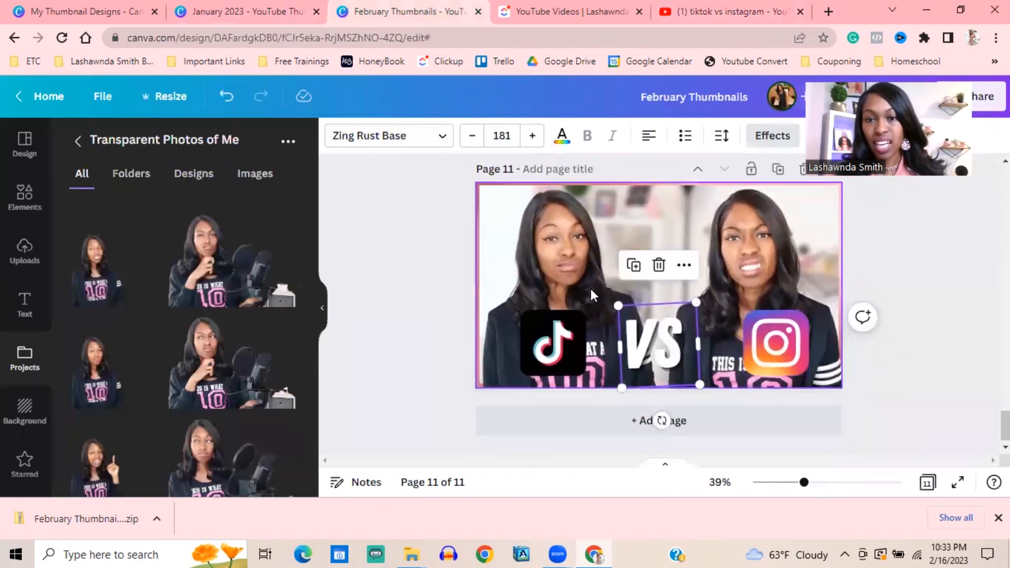
left_click(728, 243)
left_click_drag(729, 242, 735, 311)
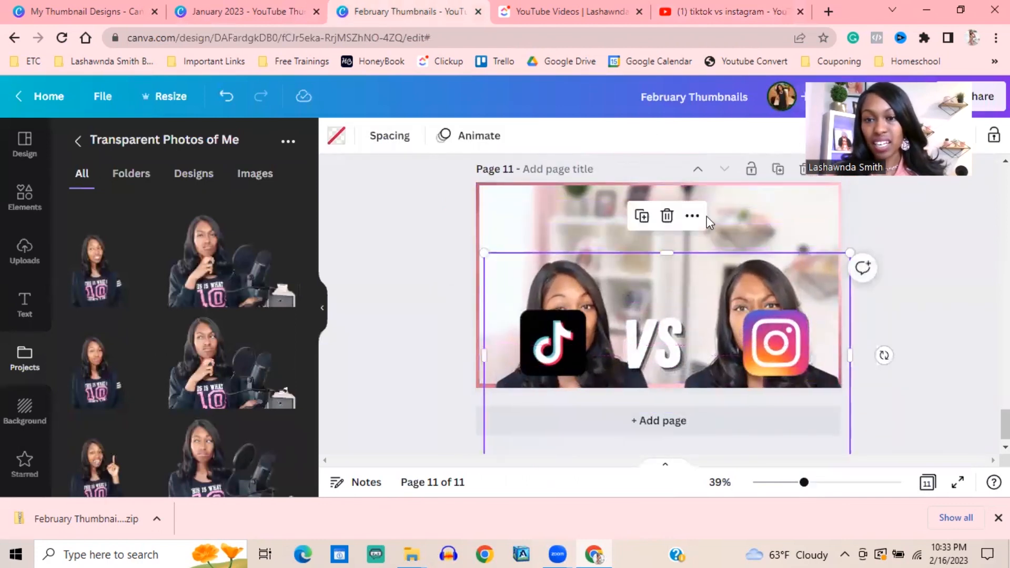
left_click(740, 216)
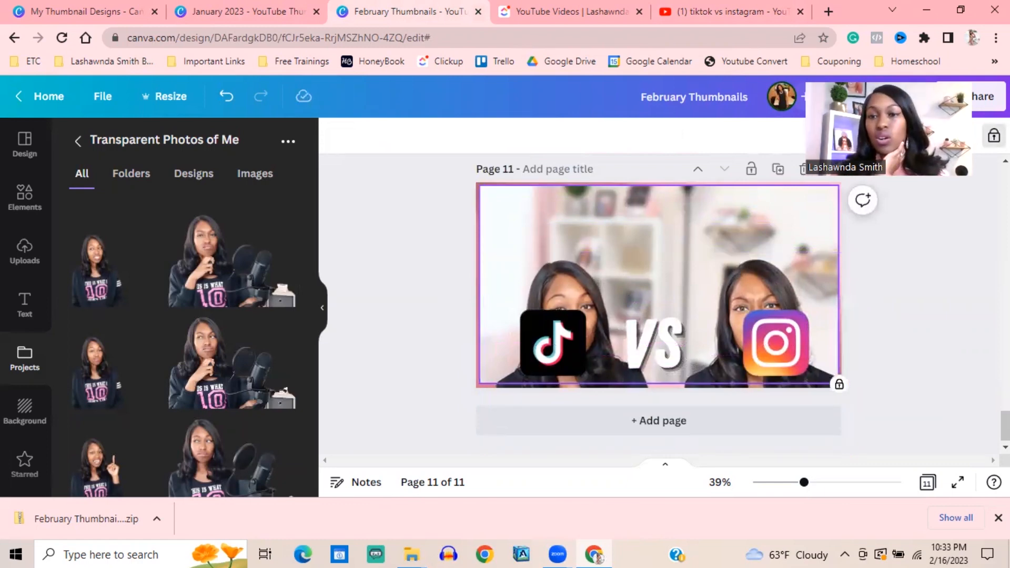
Replace page 11's background photo and its frame with a two-column grid, filling both cells with the blurred room photo from the uploads
key("Delete")
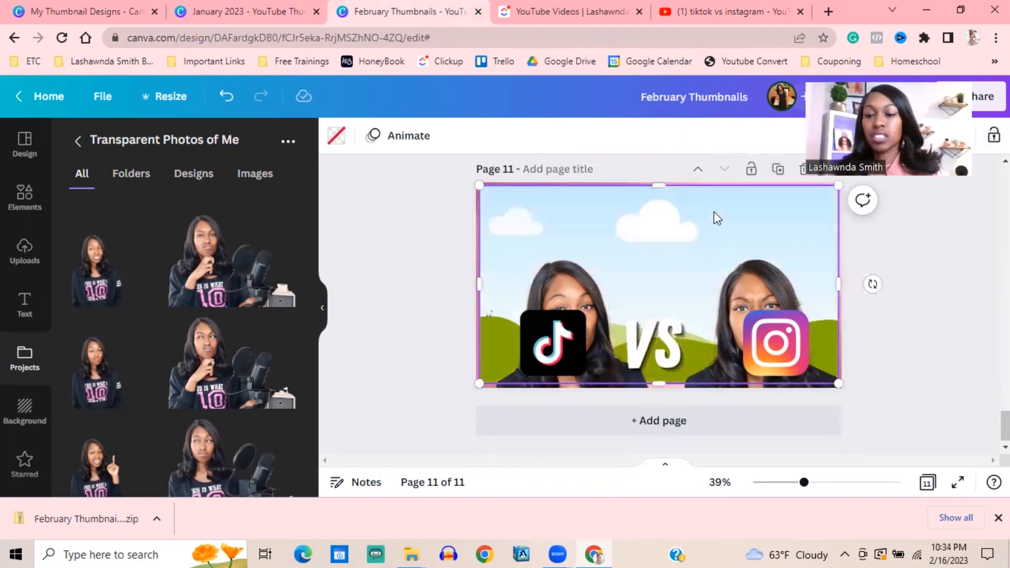
key("Delete")
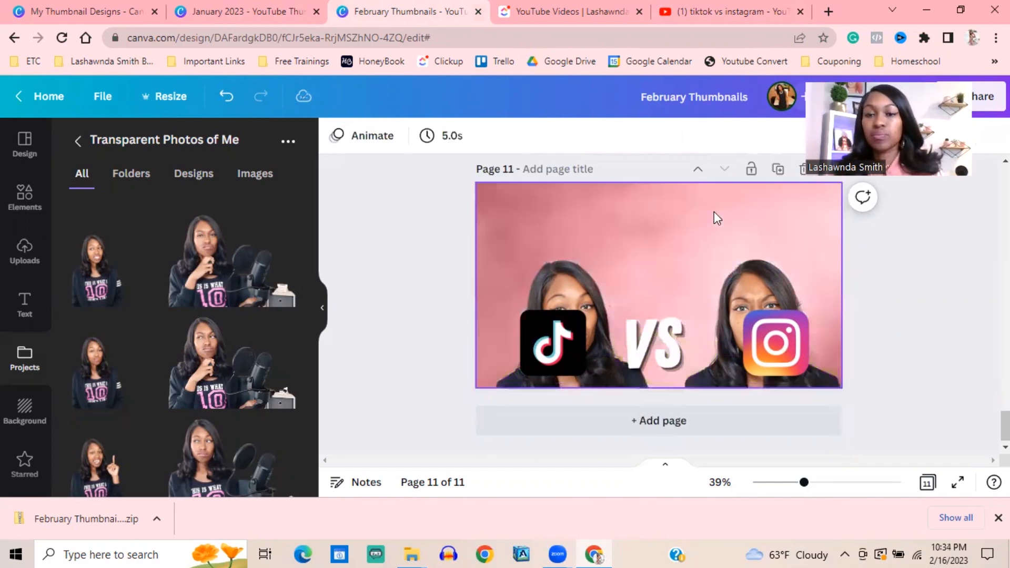
left_click(30, 200)
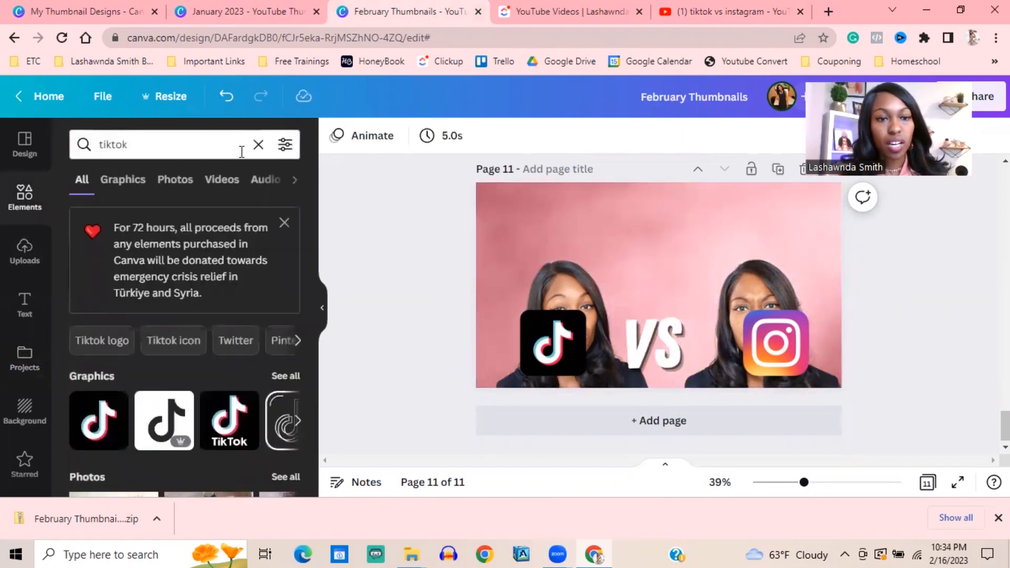
left_click(259, 145)
scroll(162, 342, "down", 5)
left_click(162, 434)
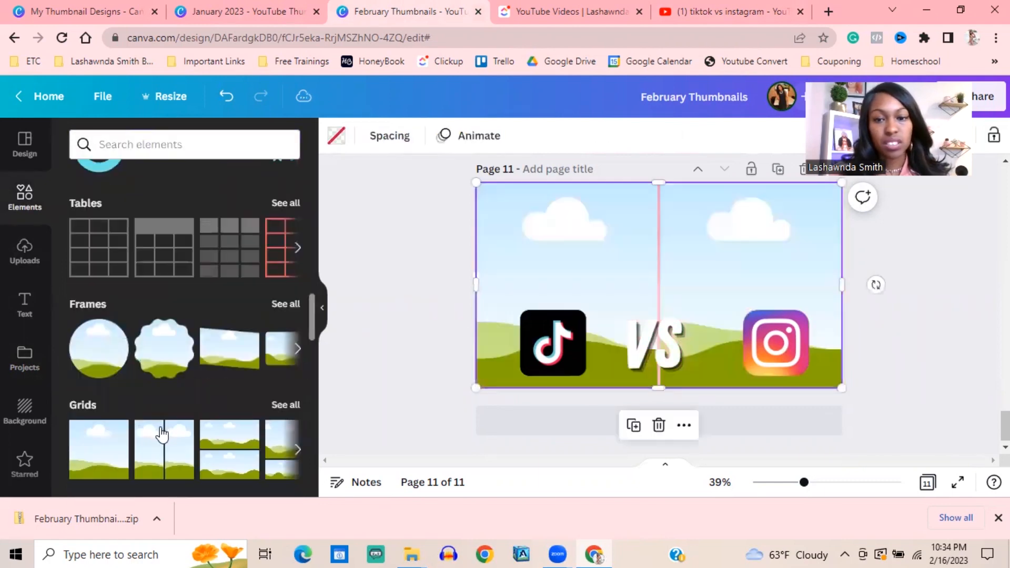
left_click(24, 251)
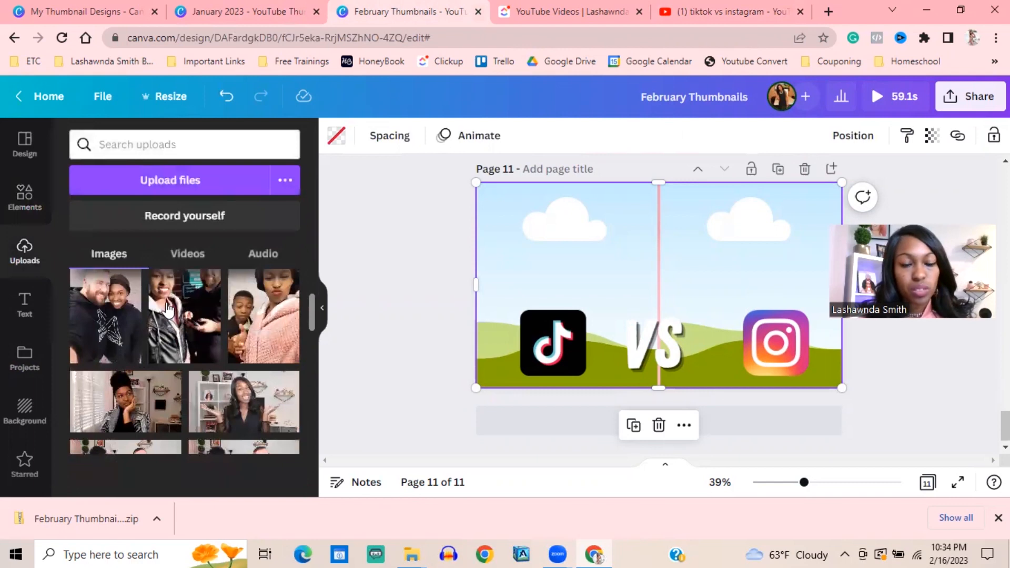
scroll(168, 310, "down", 15)
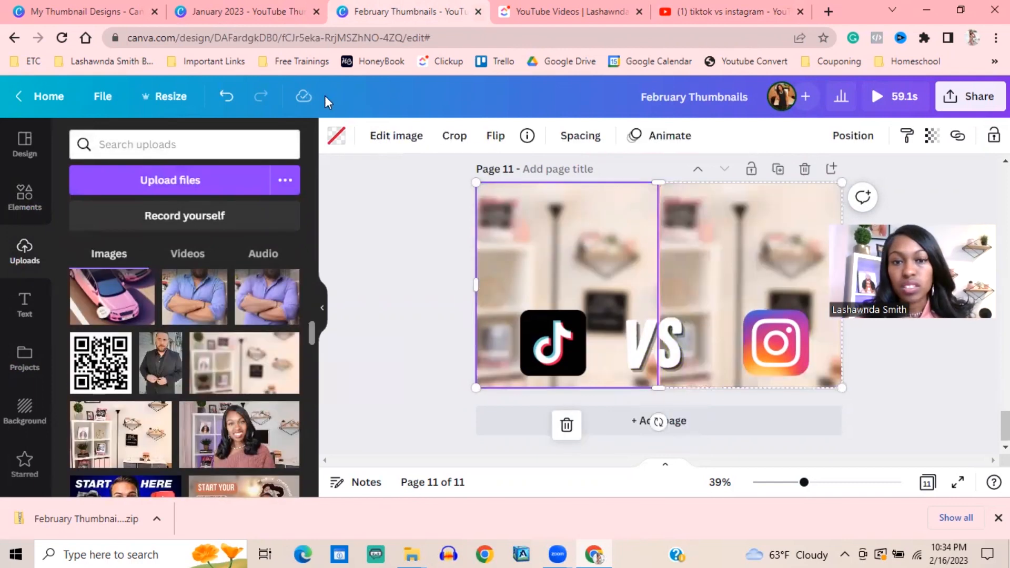
Give the TikTok-side background photo a pink cast by setting its tint to 89 and its brightness to -22
left_click(387, 138)
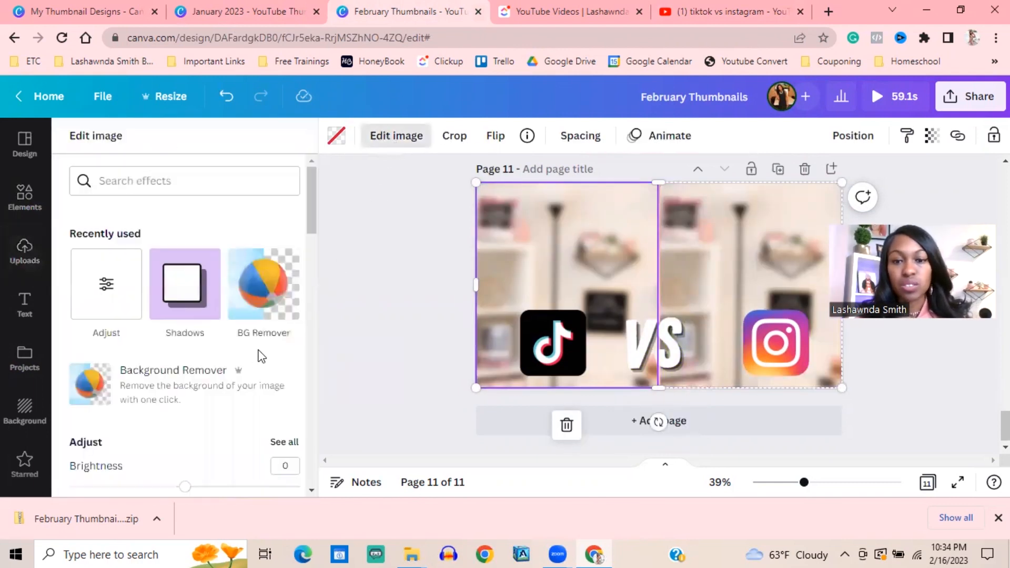
scroll(182, 358, "down", 6)
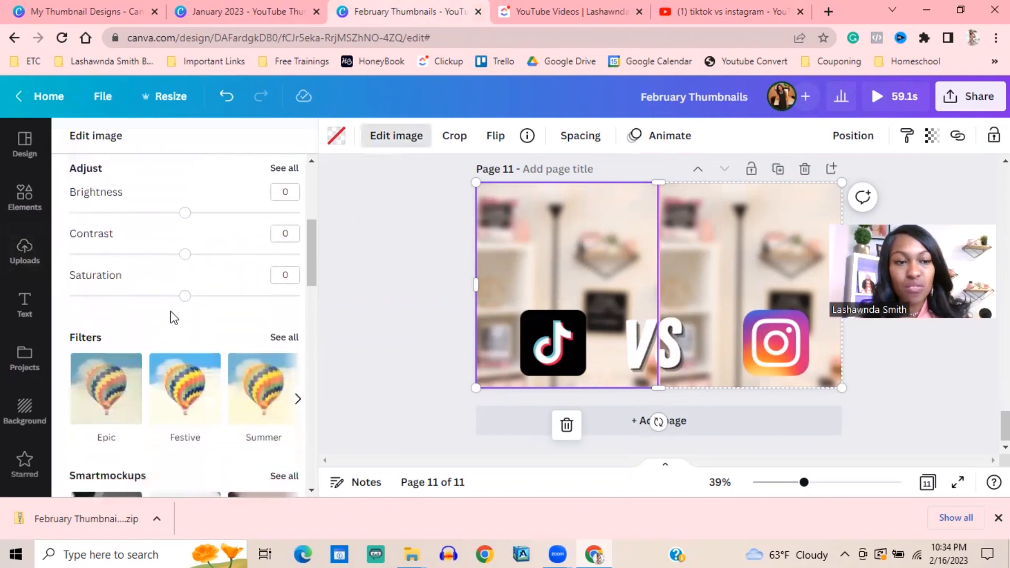
scroll(176, 257, "up", 2)
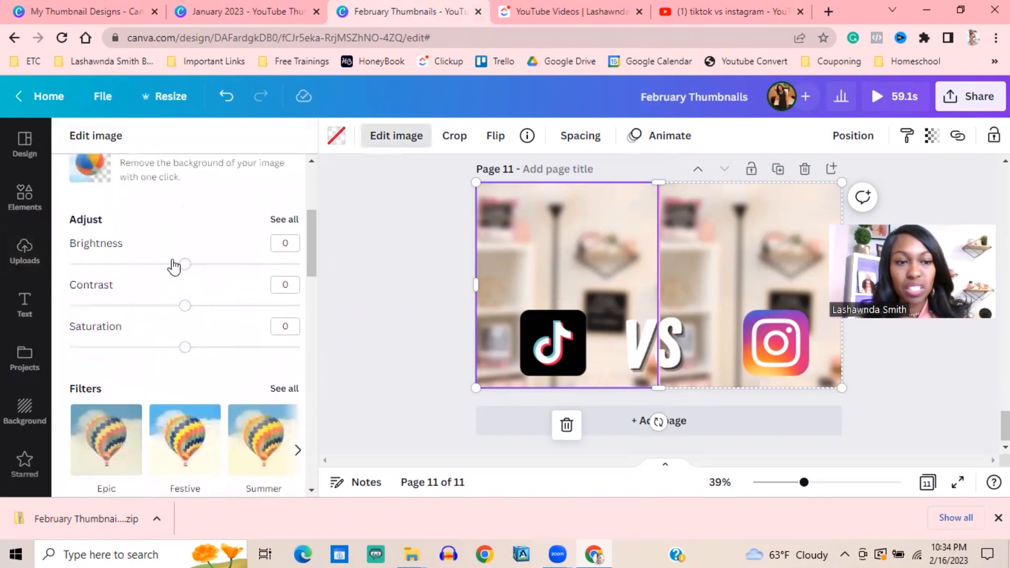
left_click(287, 218)
left_click_drag(187, 332, 282, 332)
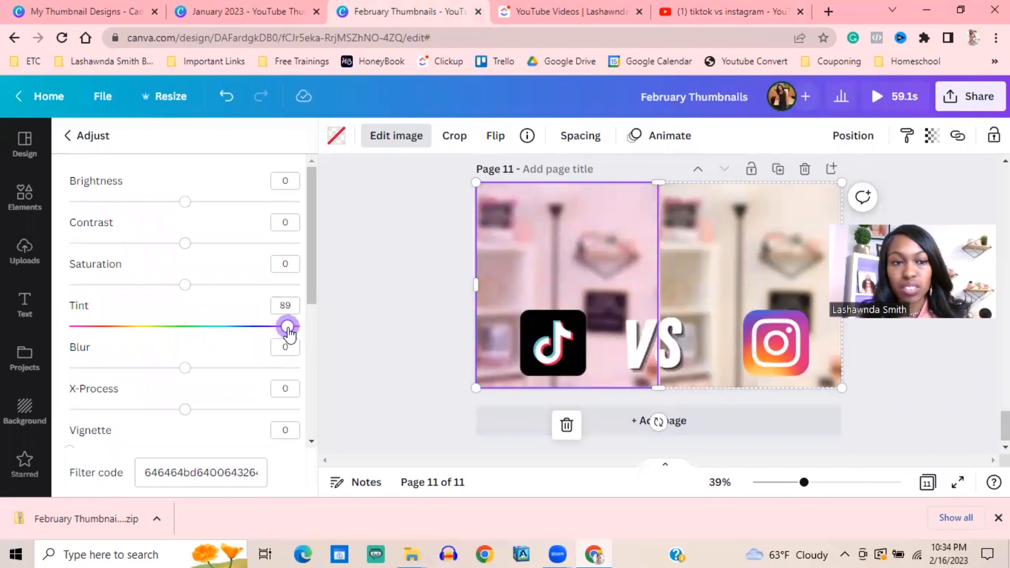
left_click_drag(185, 202, 162, 211)
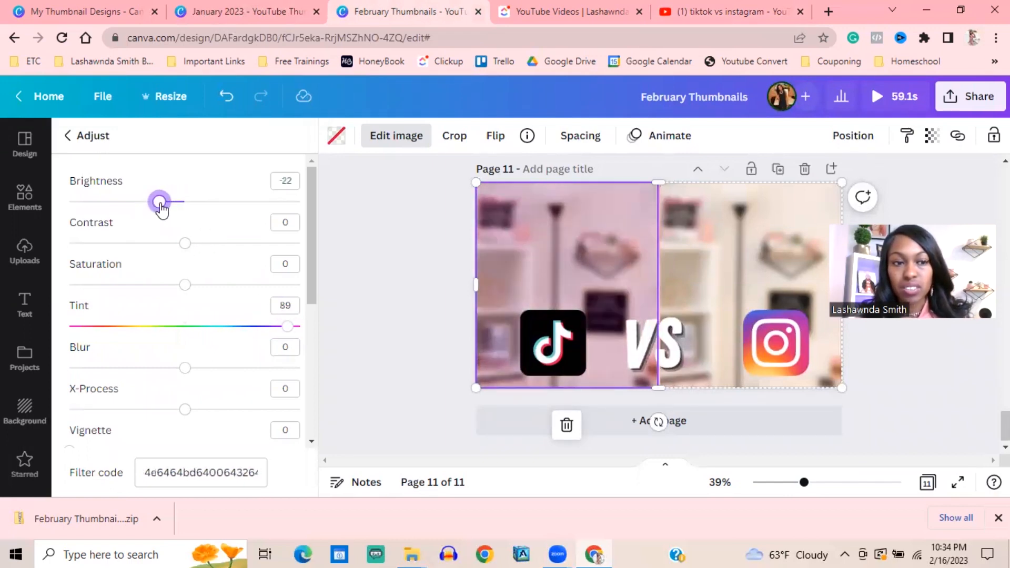
Set the Instagram-side background photo's tint to -41 and its brightness to -12 for a yellowish cast
left_click(731, 240)
left_click_drag(188, 327, 138, 317)
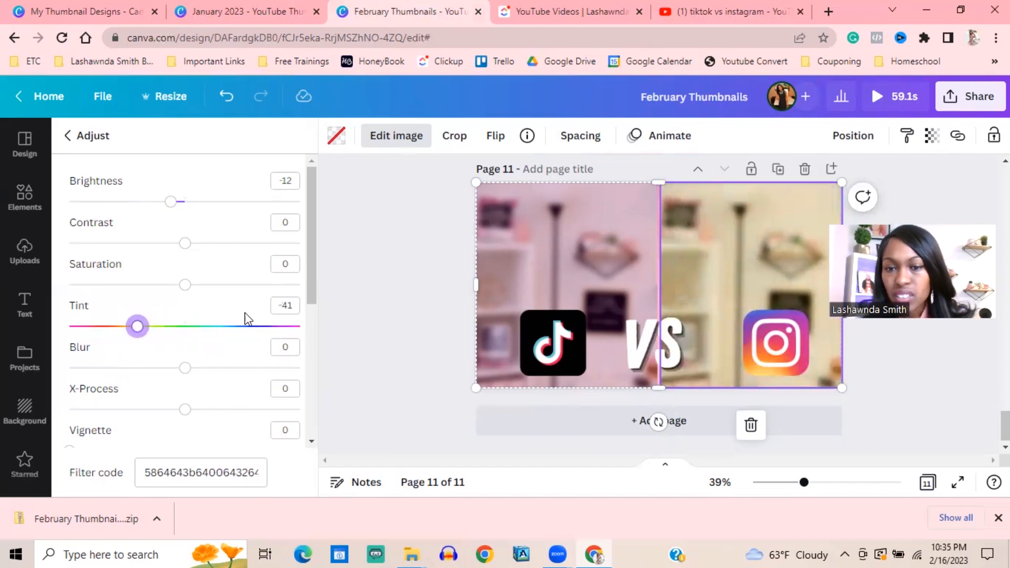
left_click(437, 269)
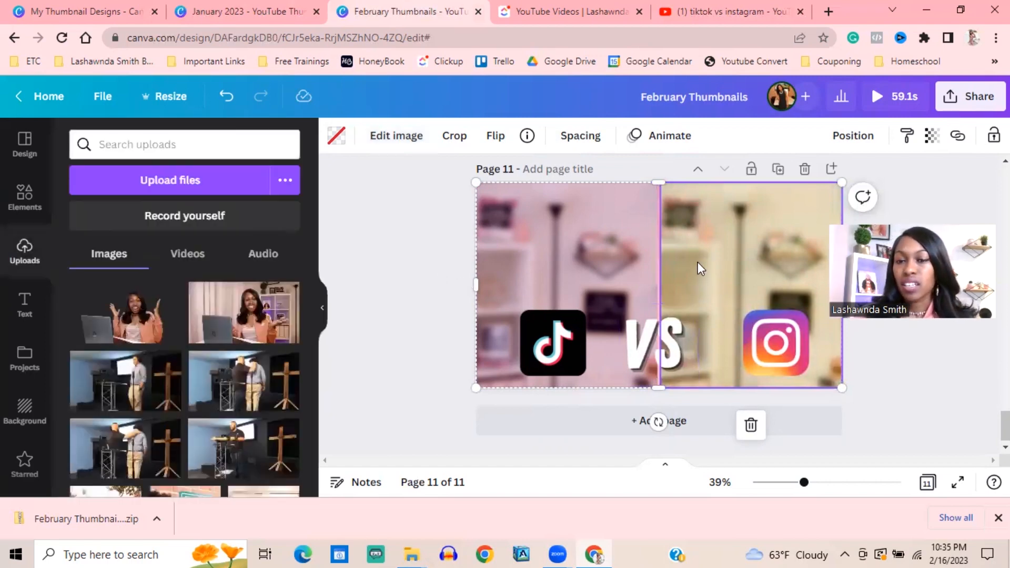
Send the tinted background grid behind the paired portraits, and raise the portraits so both faces sit above the logos
left_click(855, 137)
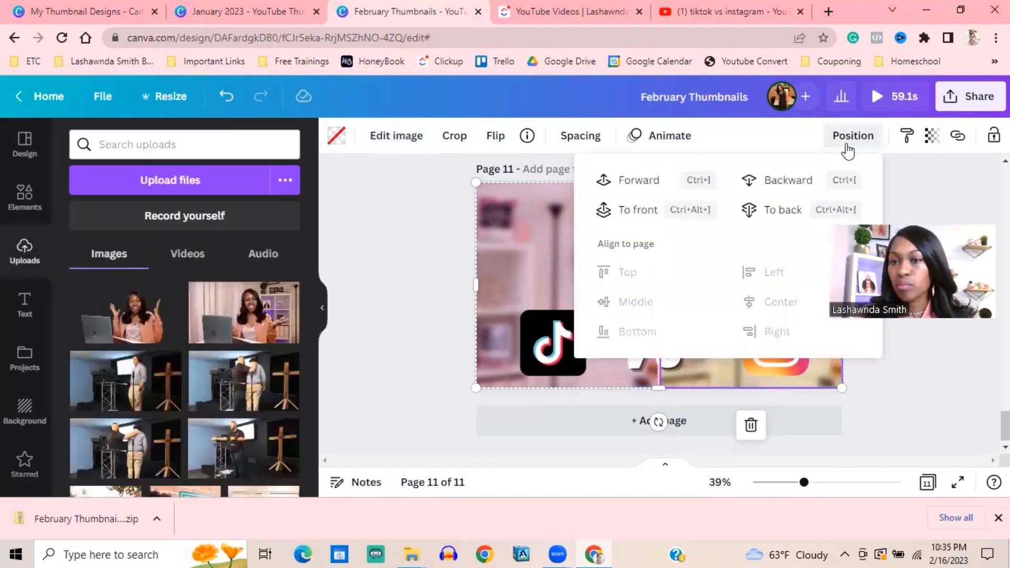
left_click(800, 176)
left_click(401, 216)
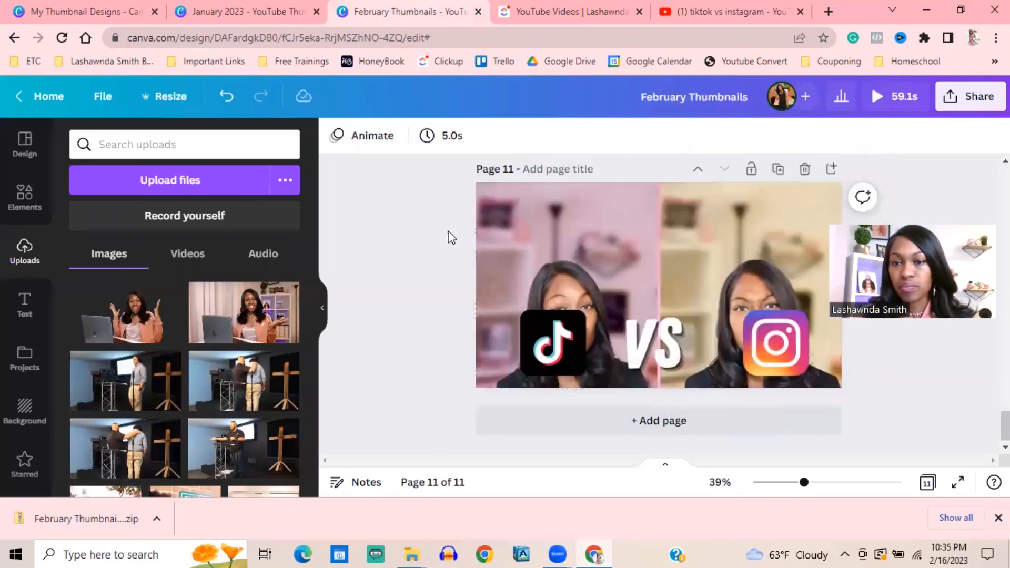
left_click_drag(746, 293, 736, 220)
left_click(401, 244)
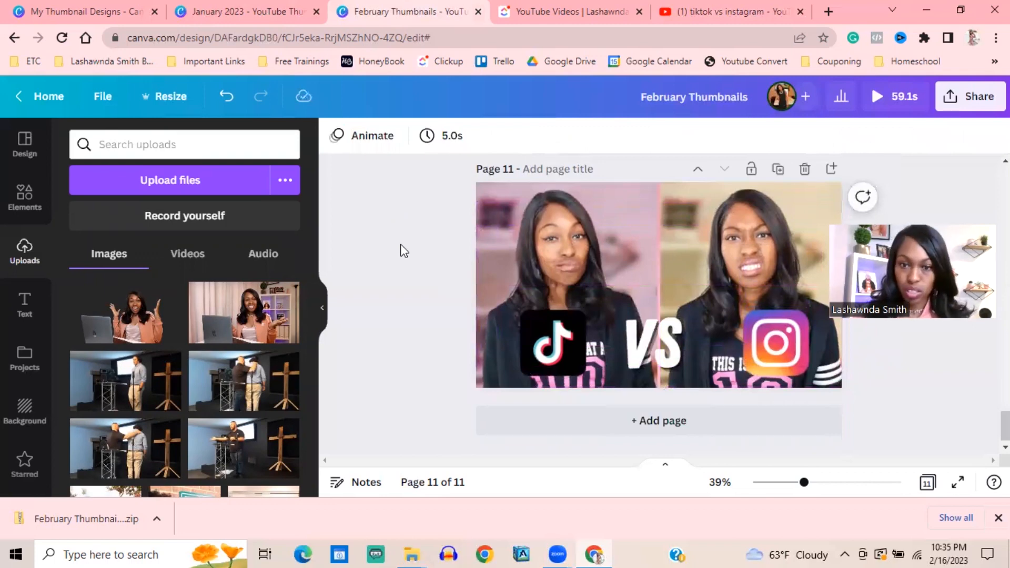
left_click_drag(744, 237, 738, 238)
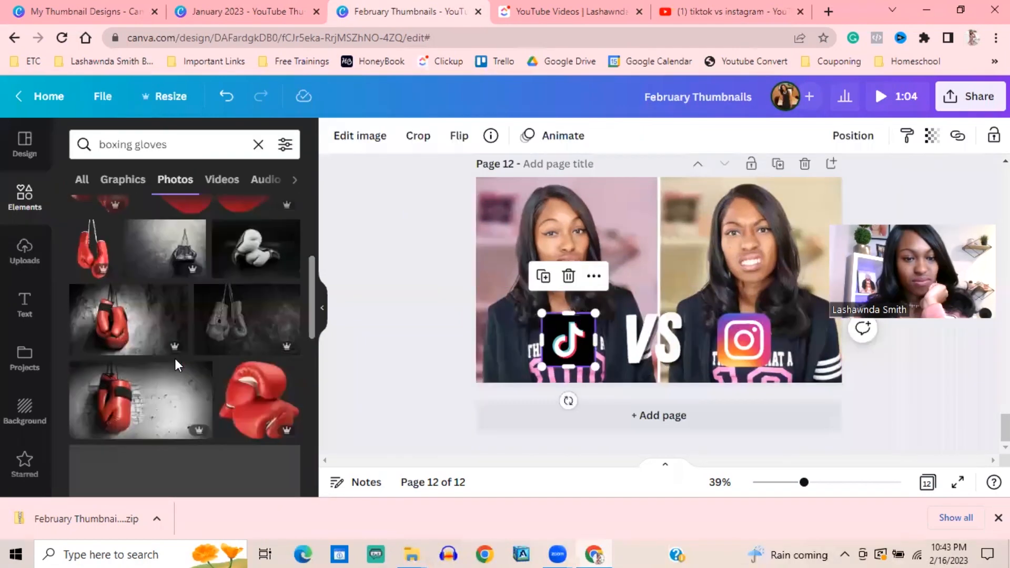
Add the photo of two pink boxing gloves touching from the boxing gloves results to page 12 and shrink it
scroll(174, 359, "down", 3)
scroll(187, 350, "down", 6)
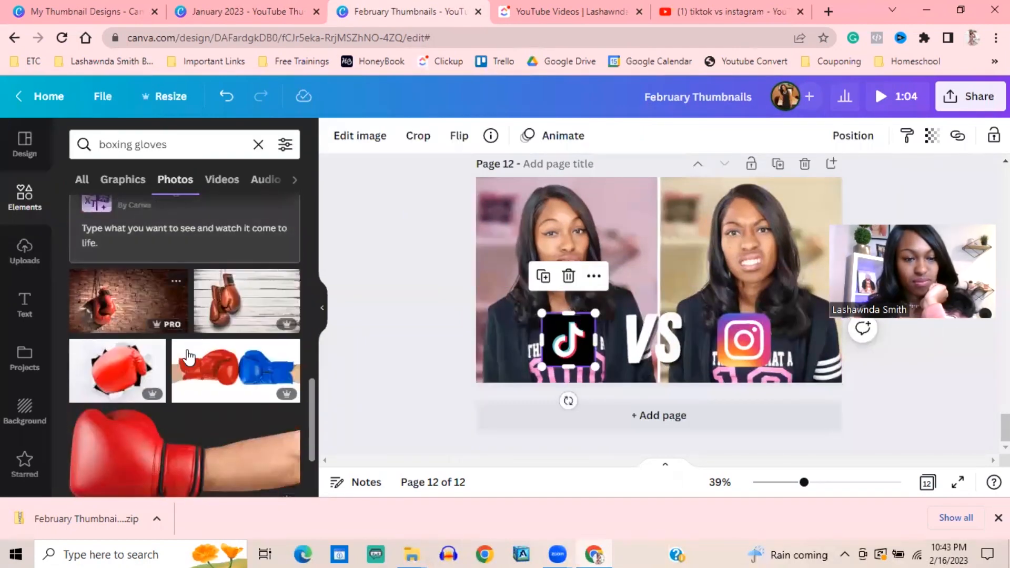
scroll(190, 358, "up", 8)
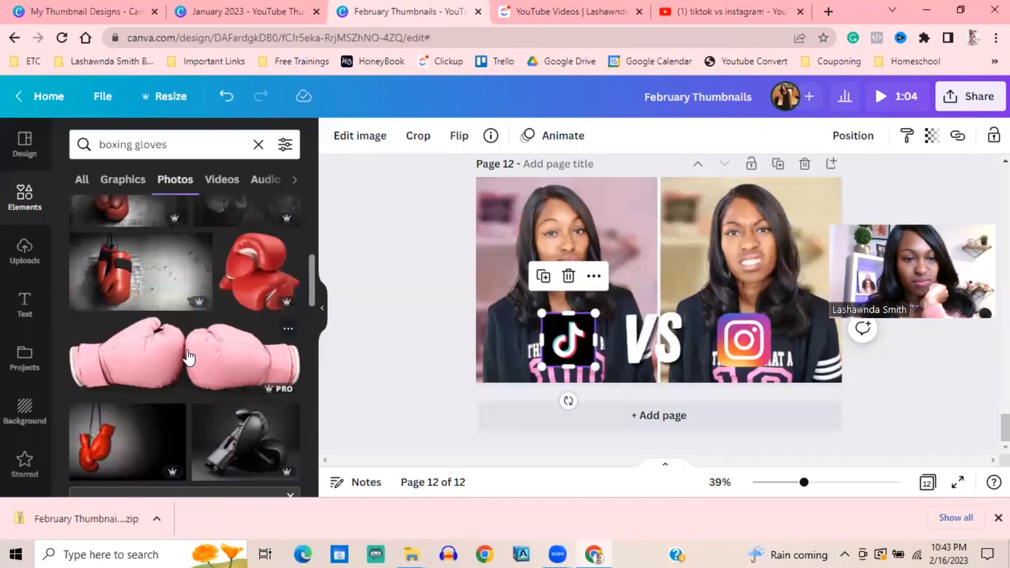
left_click(190, 356)
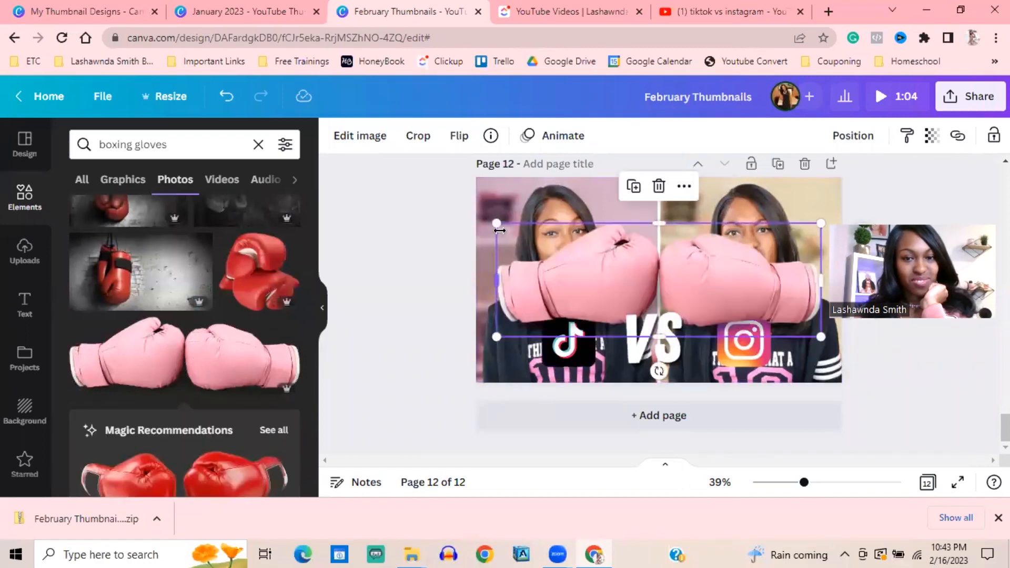
left_click_drag(498, 227, 619, 266)
Move the VS text up between the two heads, and shrink and centre the boxing gloves across the divider near the page's lower edge
left_click(653, 337)
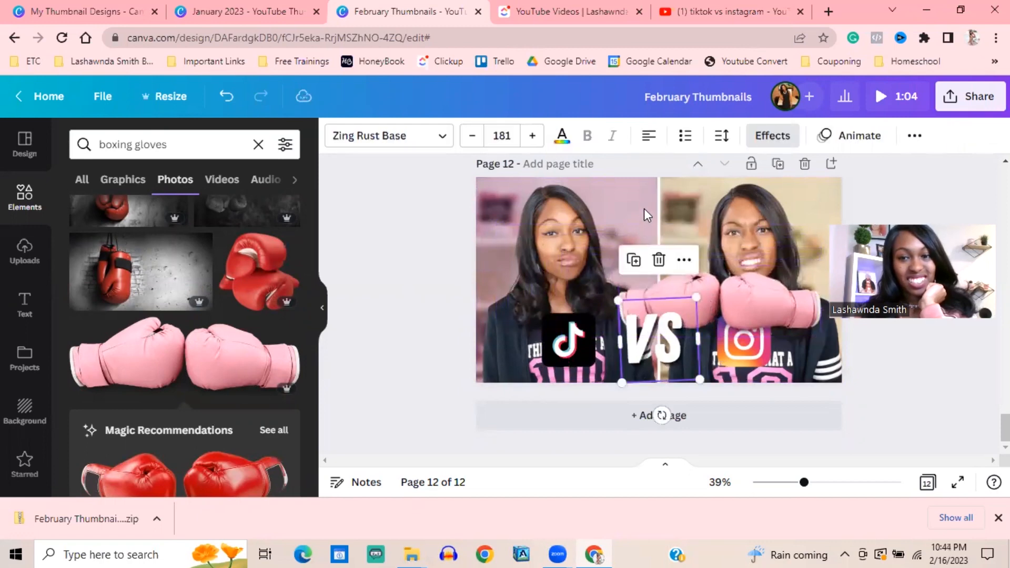
left_click_drag(639, 353, 642, 207)
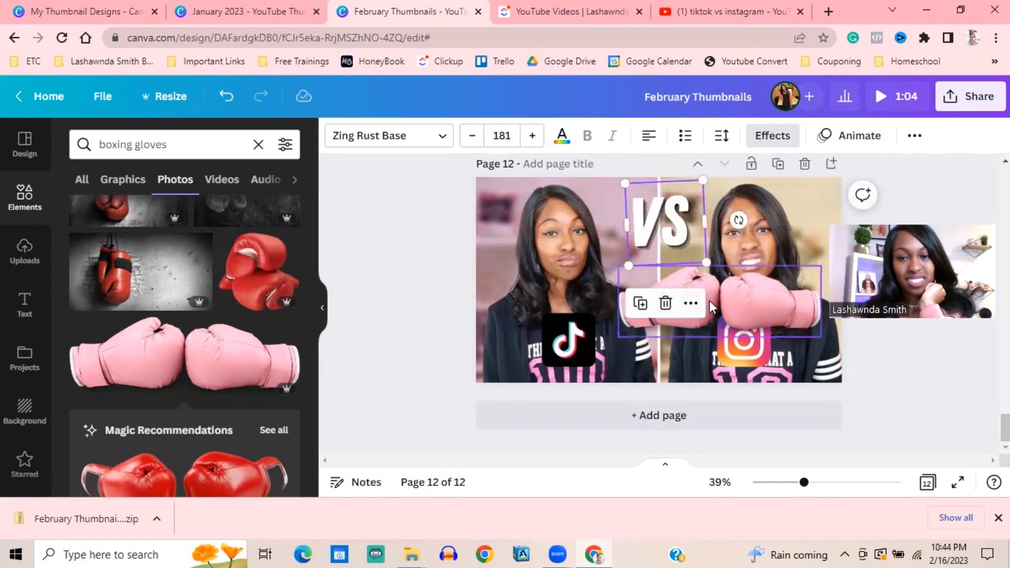
left_click_drag(727, 301, 666, 340)
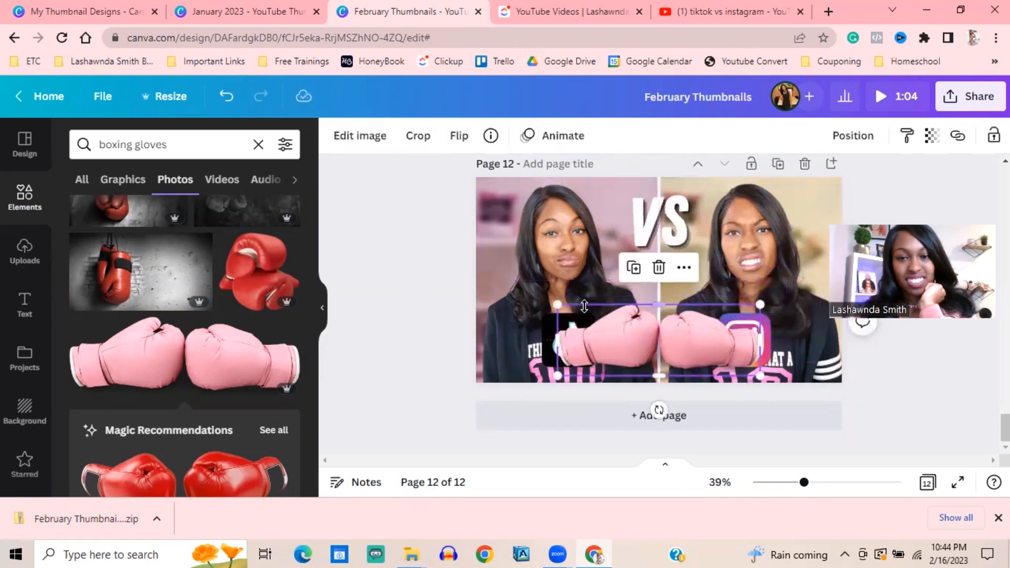
left_click_drag(572, 309, 580, 315)
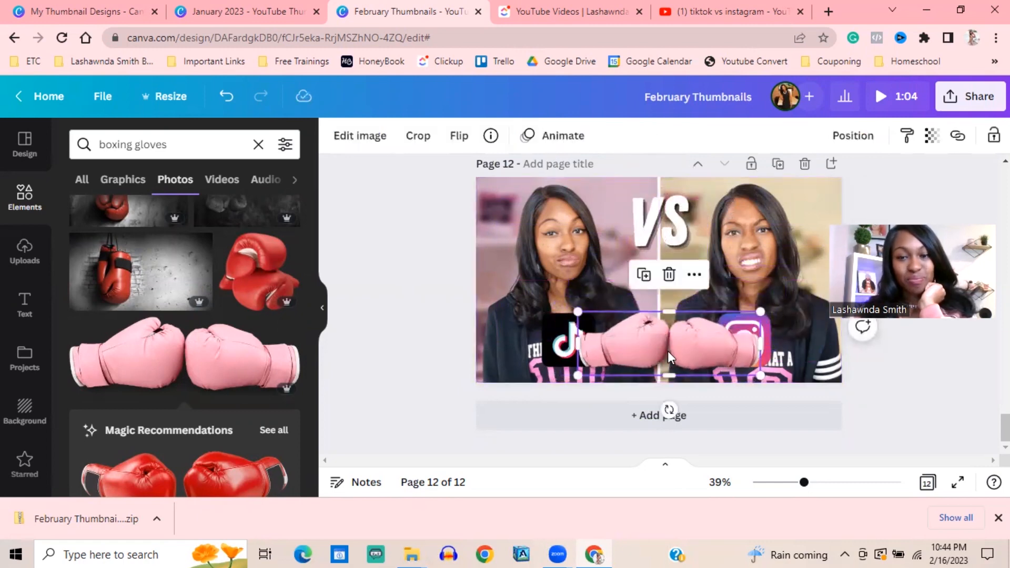
left_click_drag(667, 351, 664, 343)
Move the TikTok and Instagram logos outward to either side of the boxing gloves, and nudge gloves and logos into alignment
mouse_move(563, 346)
left_mouse_down()
mouse_move(507, 322)
mouse_move(544, 346)
left_mouse_up()
left_click_drag(765, 348, 820, 346)
left_click(369, 282)
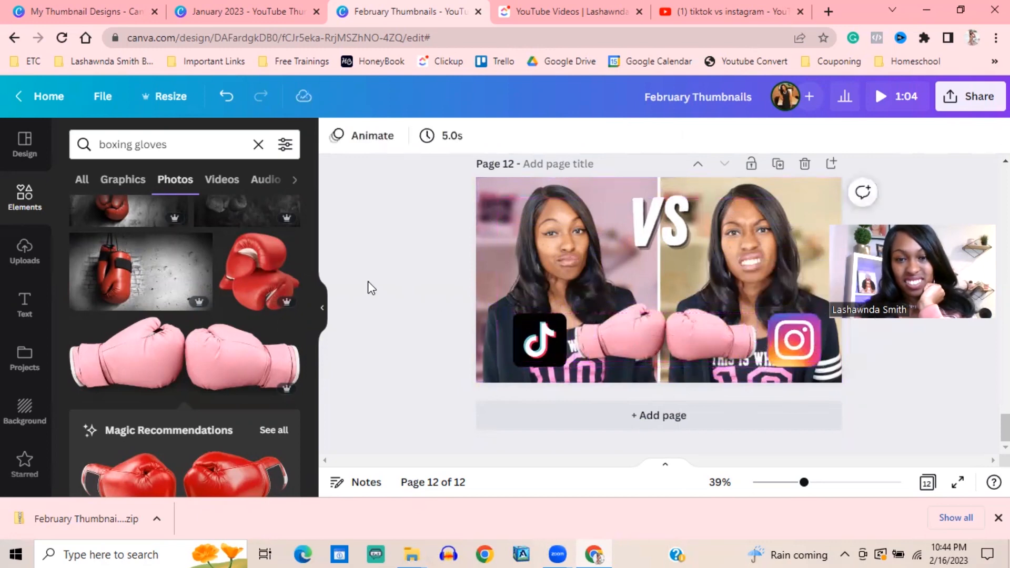
left_click_drag(617, 348, 611, 352)
left_click_drag(550, 347, 551, 353)
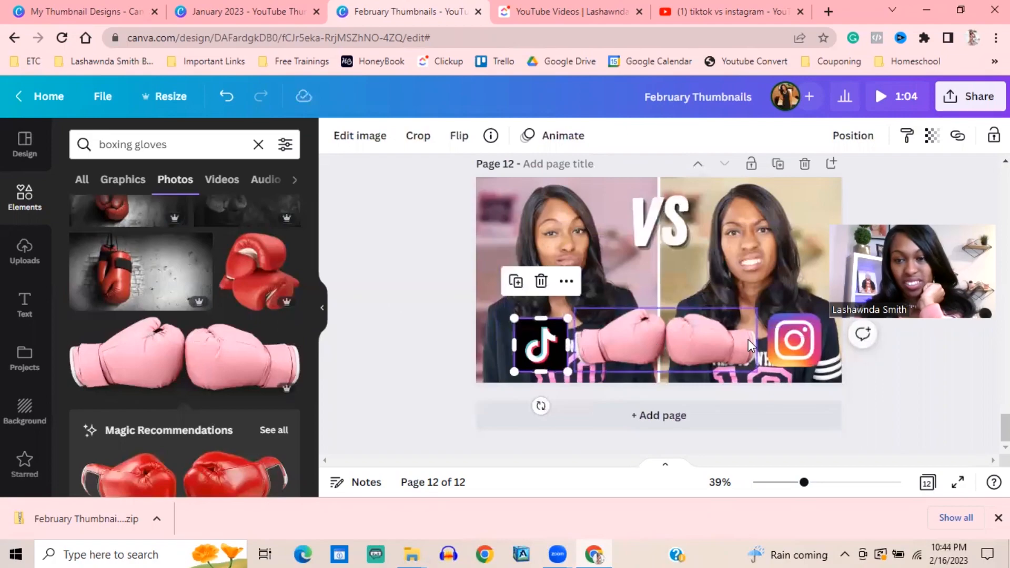
left_click_drag(782, 353, 783, 357)
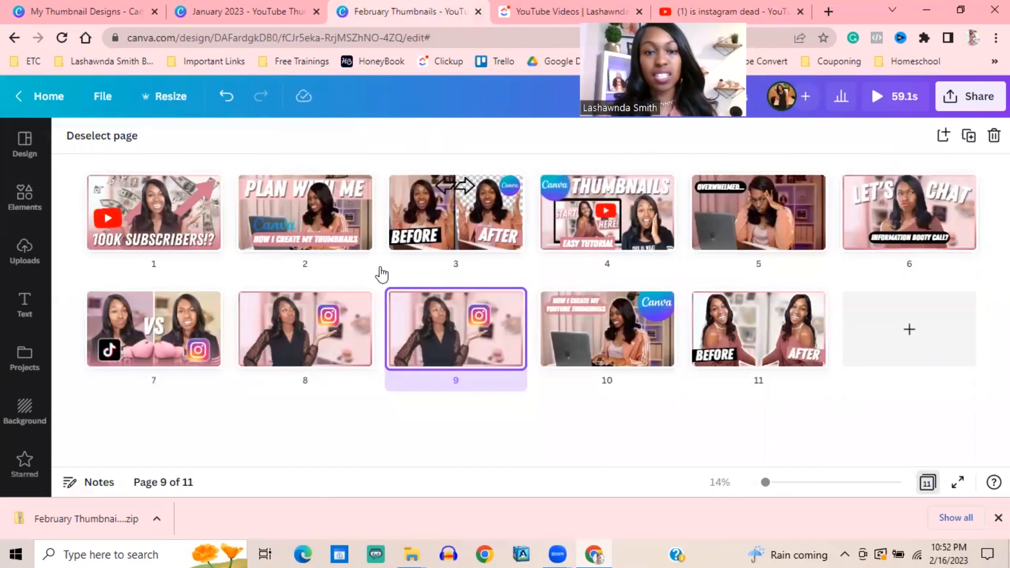
Review the February thumbnails one by one in the page overview, and return to the editing view at page 8
left_click(293, 348)
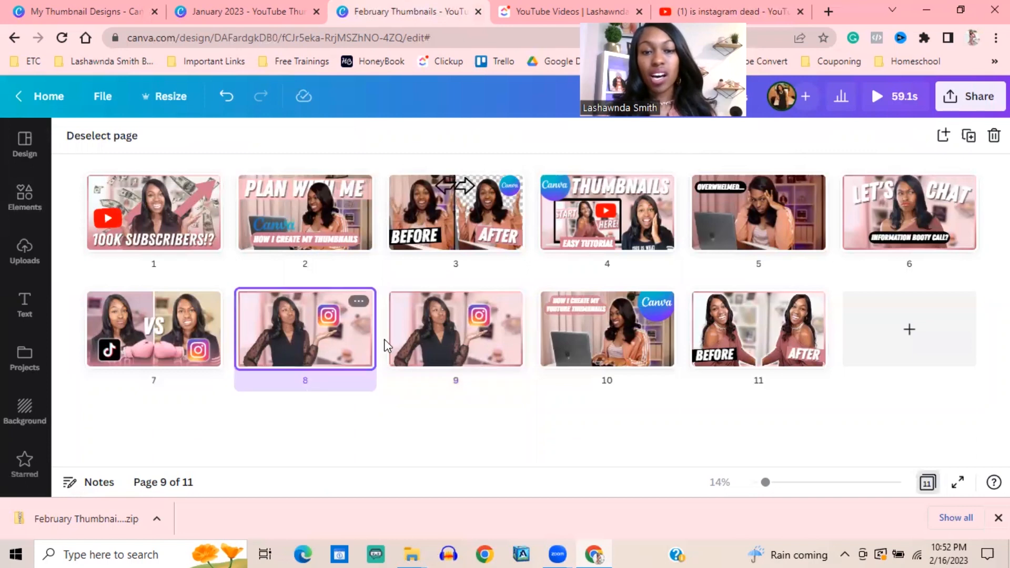
left_click(445, 341)
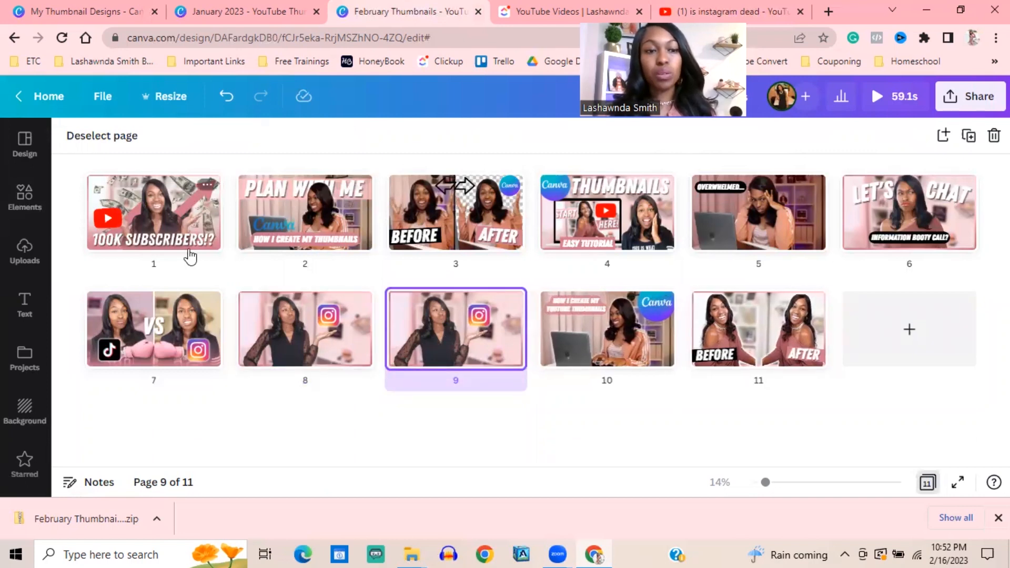
left_click(177, 210)
left_click(291, 216)
left_click(451, 227)
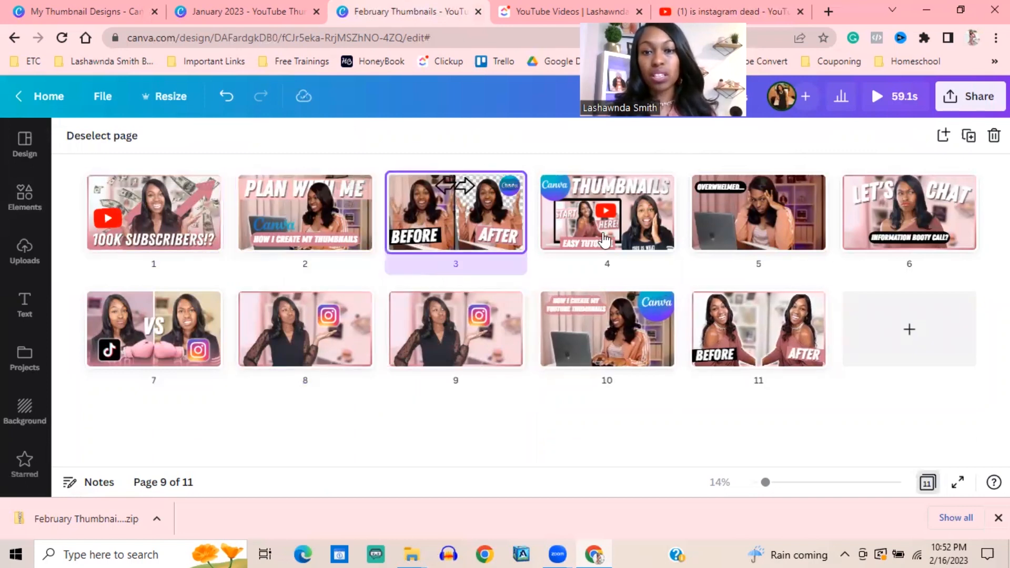
left_click(891, 206)
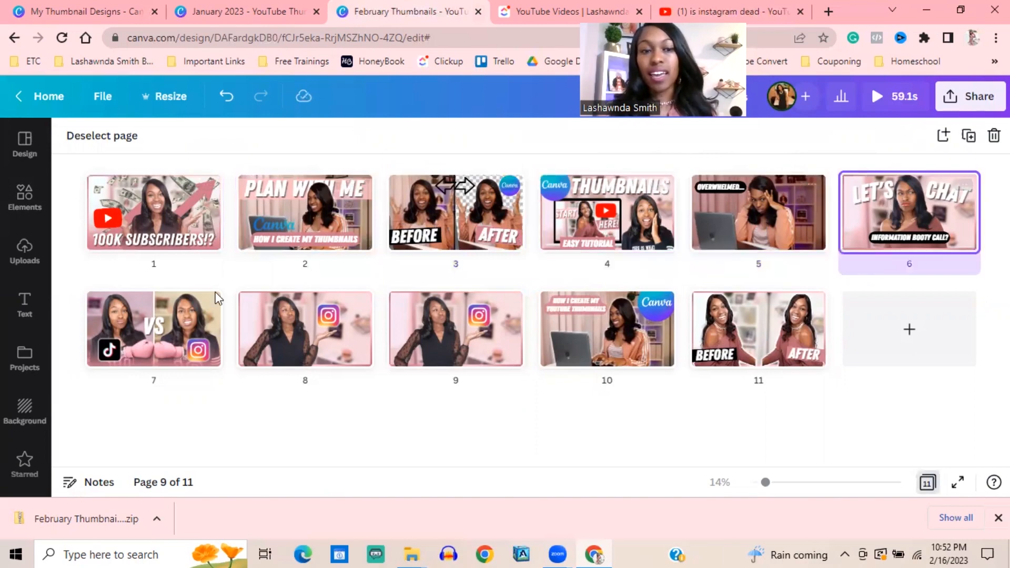
left_click(153, 324)
left_click(282, 339)
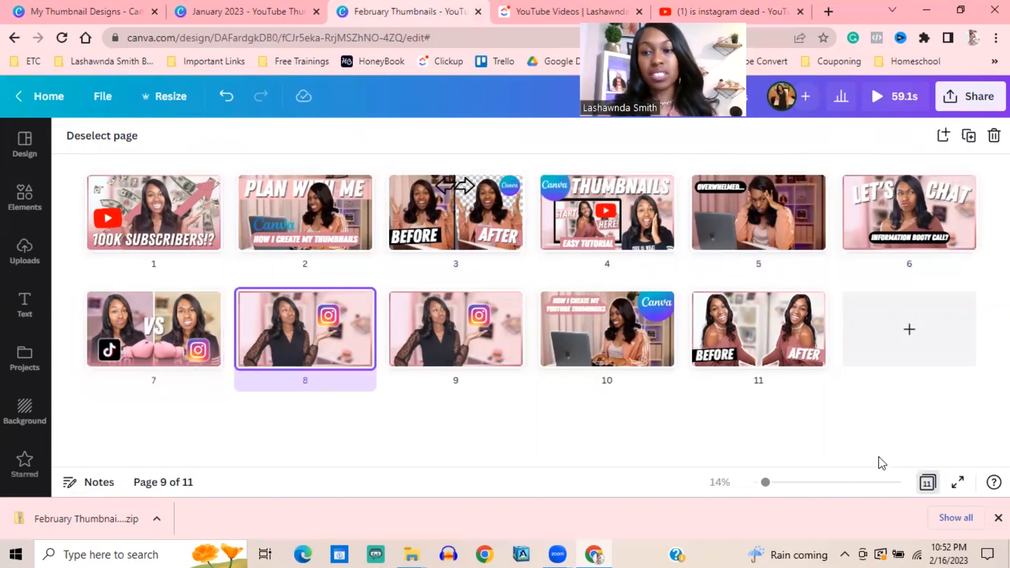
left_click(927, 491)
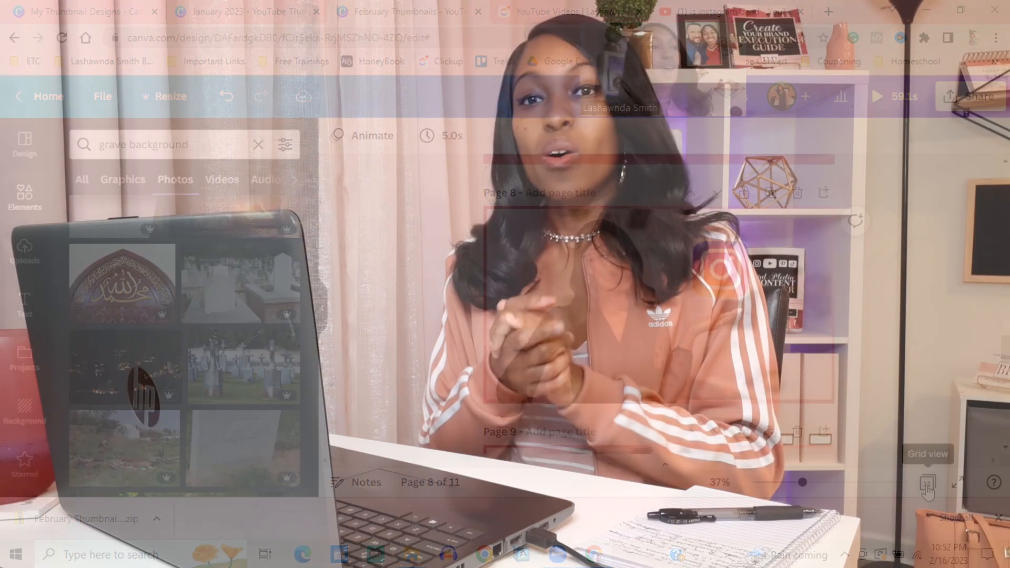